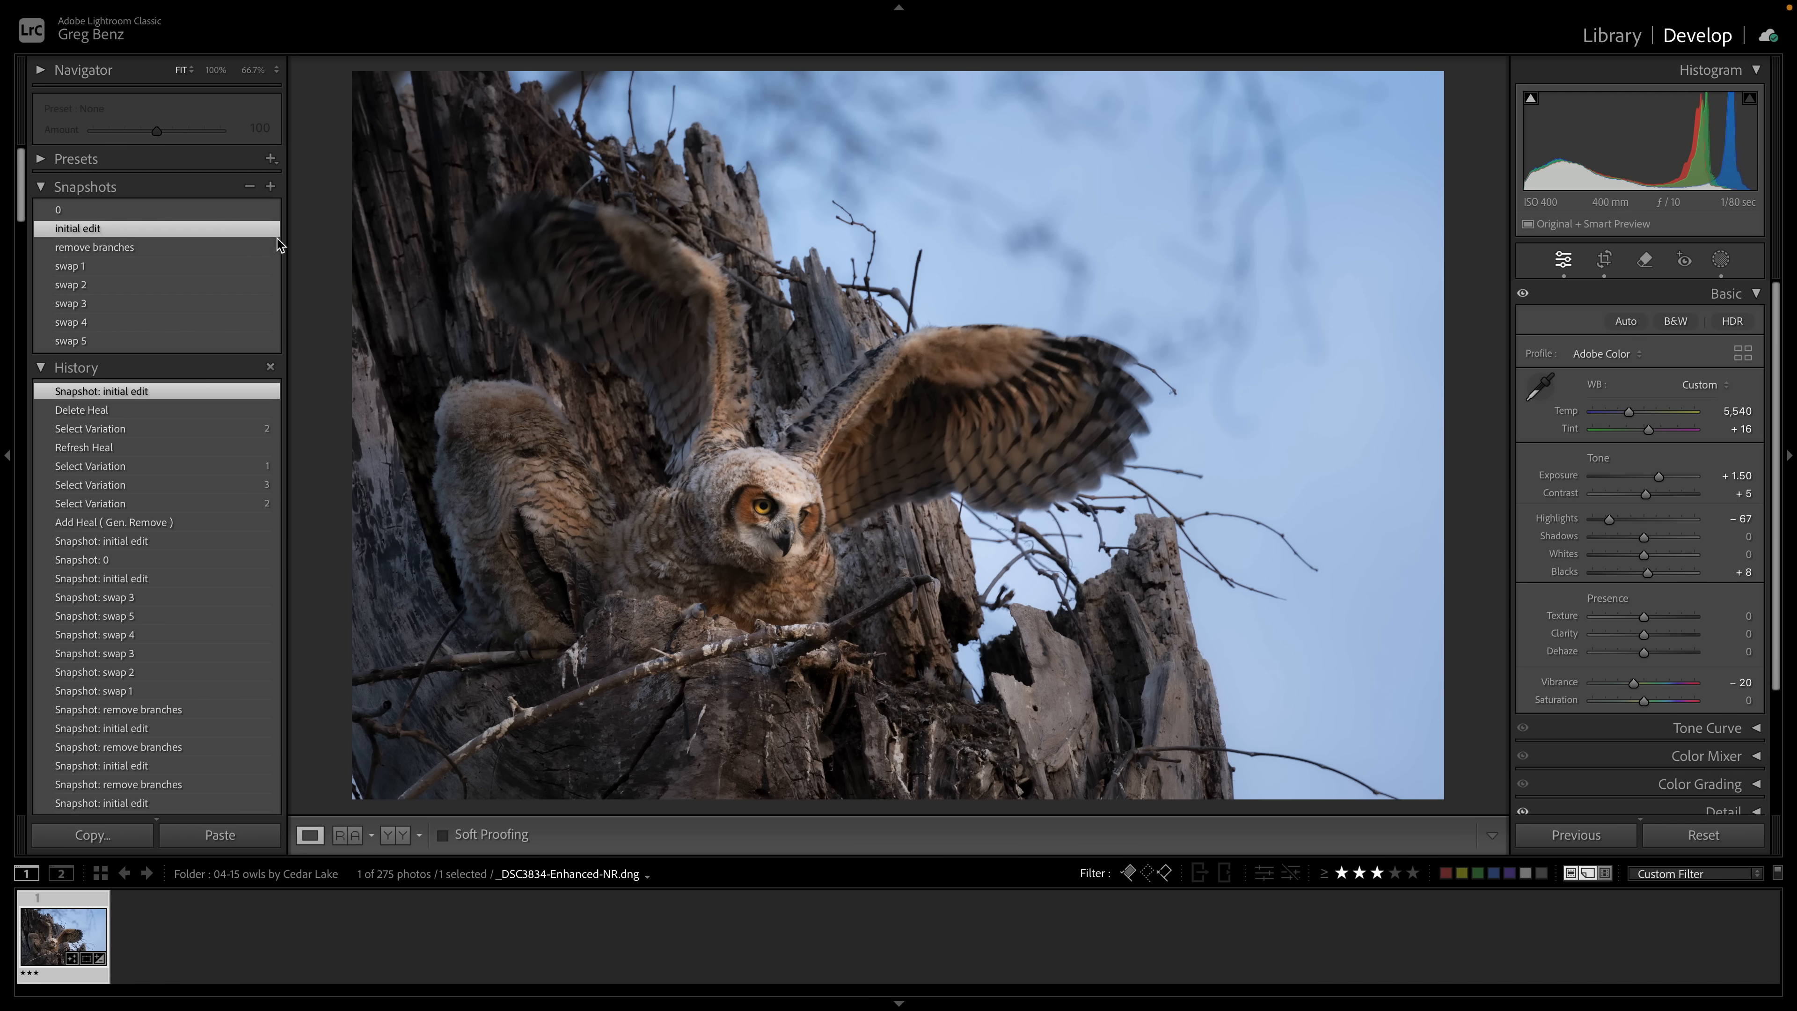
# Load the "remove branches" snapshot, try raising Highlights to −12, and undo that change
pyautogui.click(265, 249)
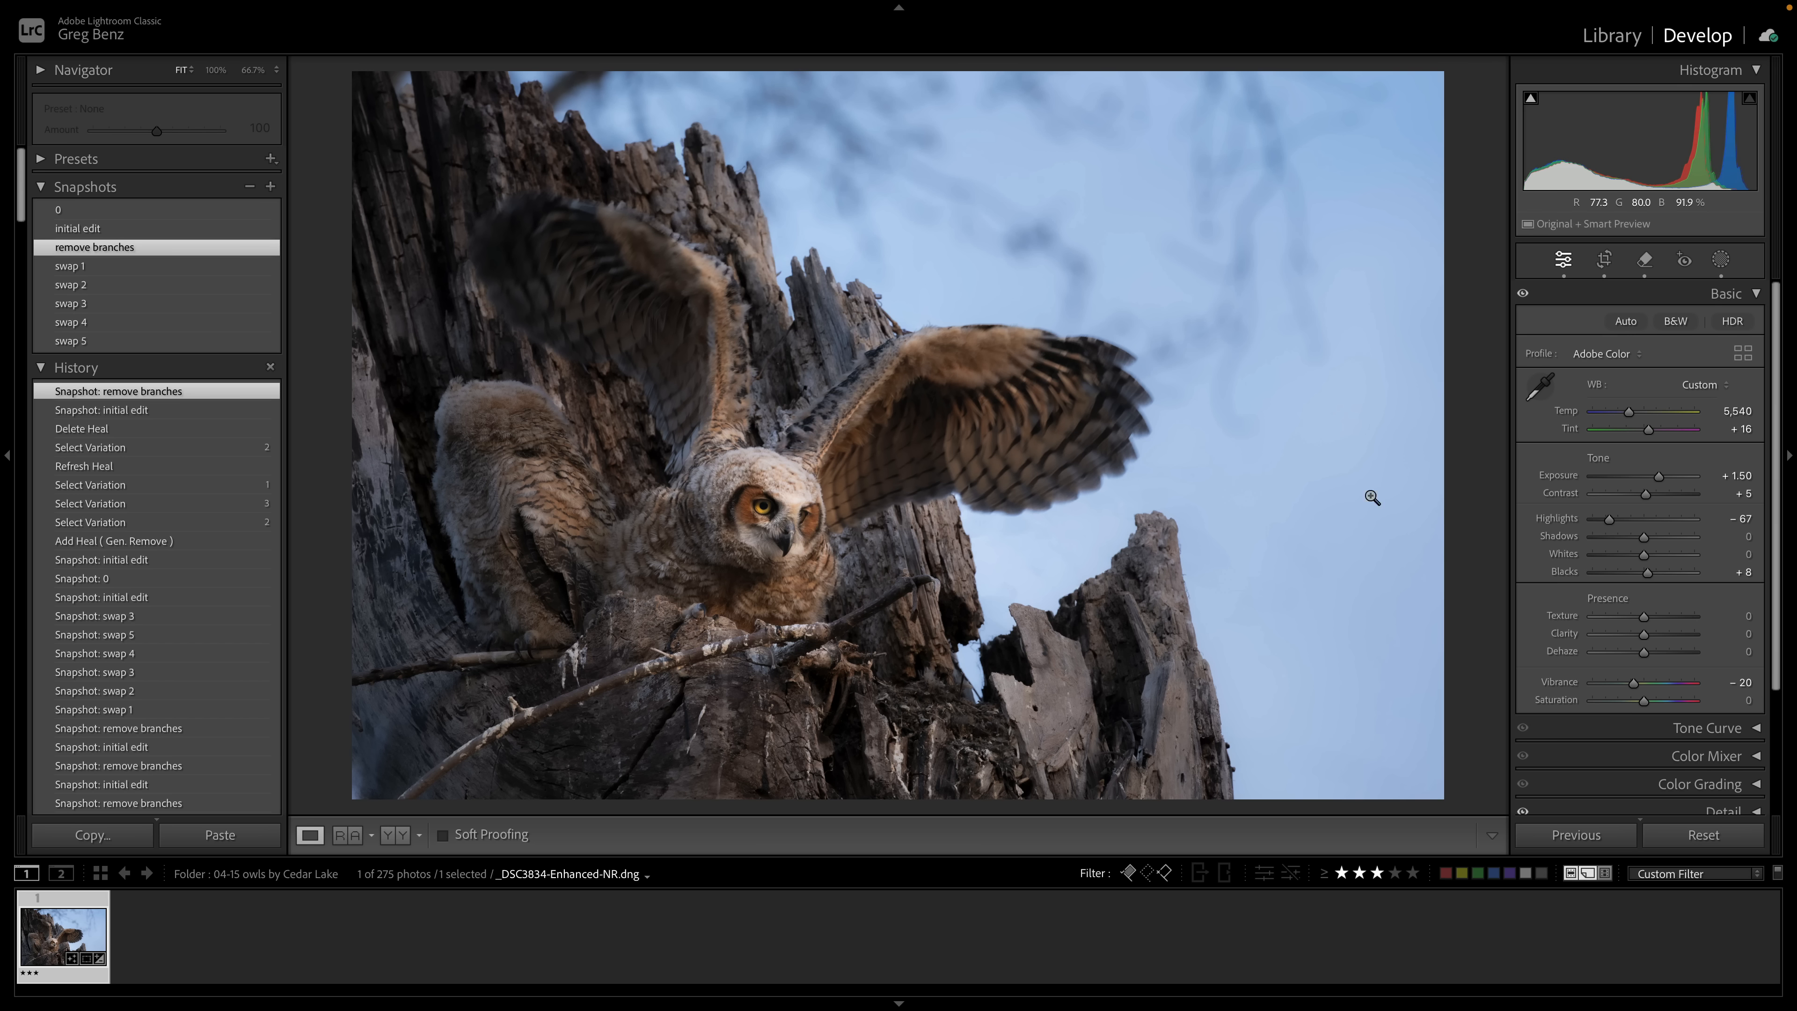
pyautogui.moveTo(1610, 522); pyautogui.dragTo(1634, 519)
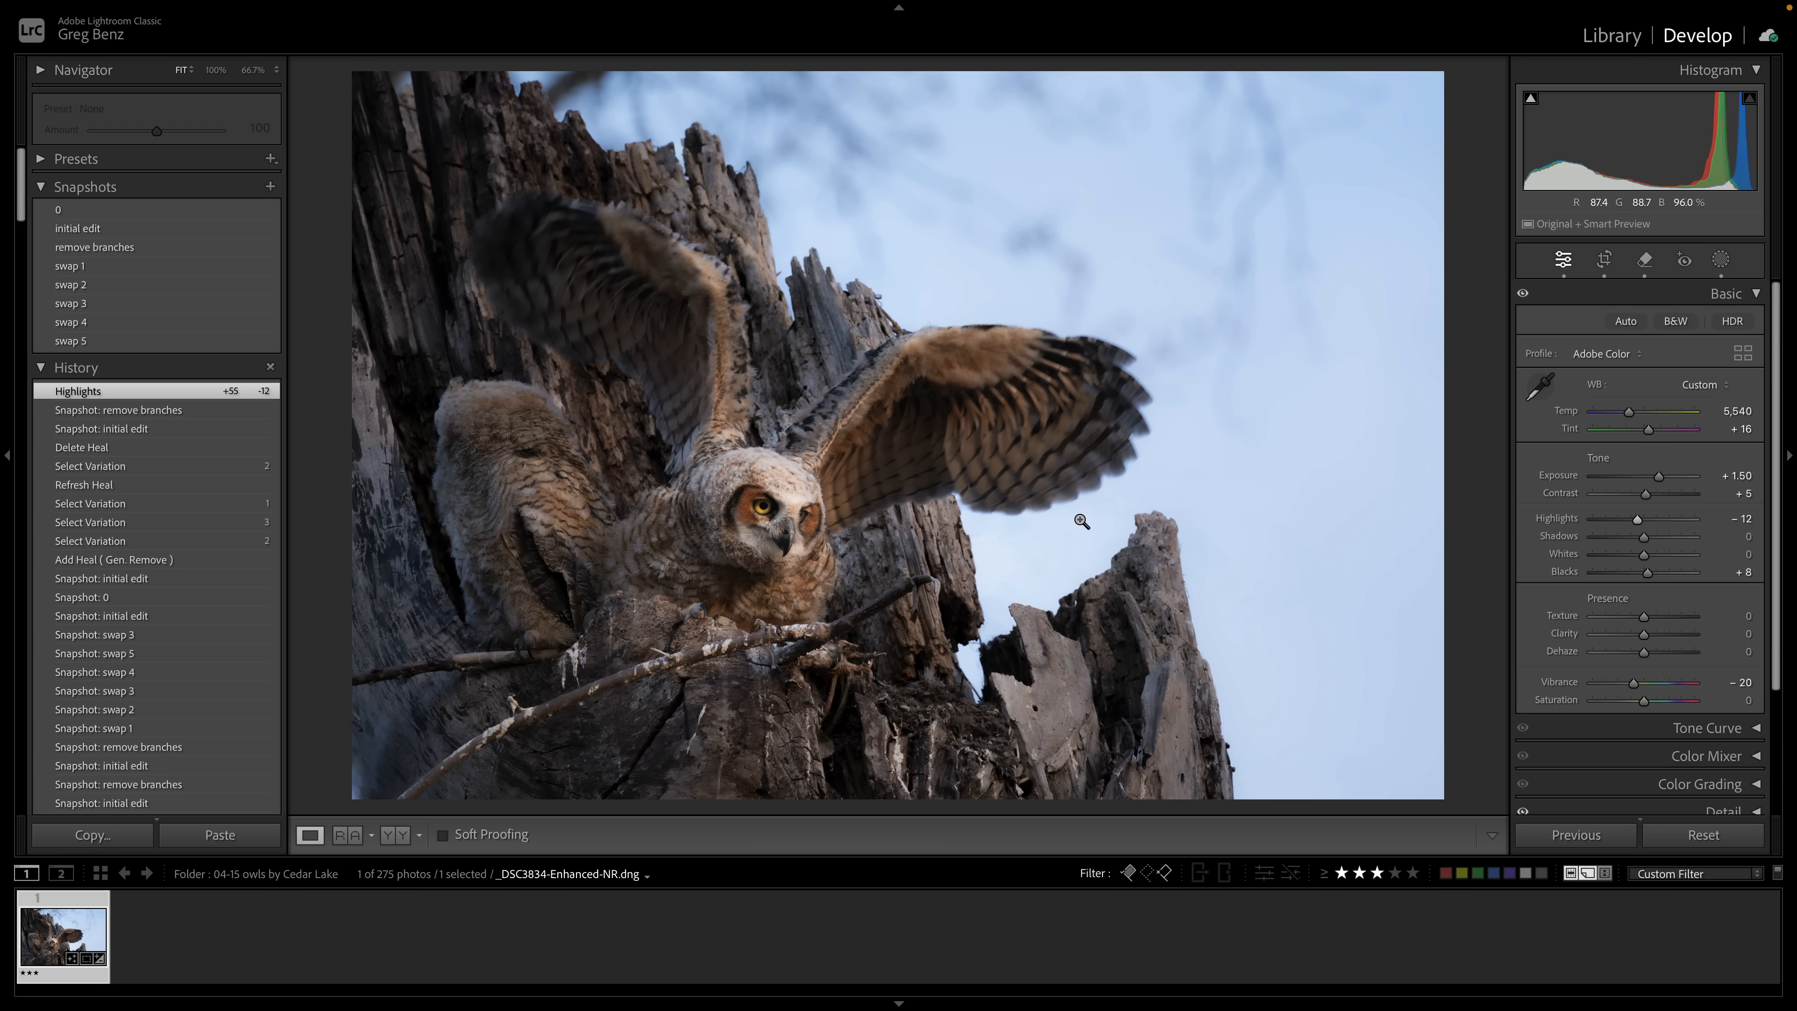
pyautogui.hotkey('ctrl', 'z')
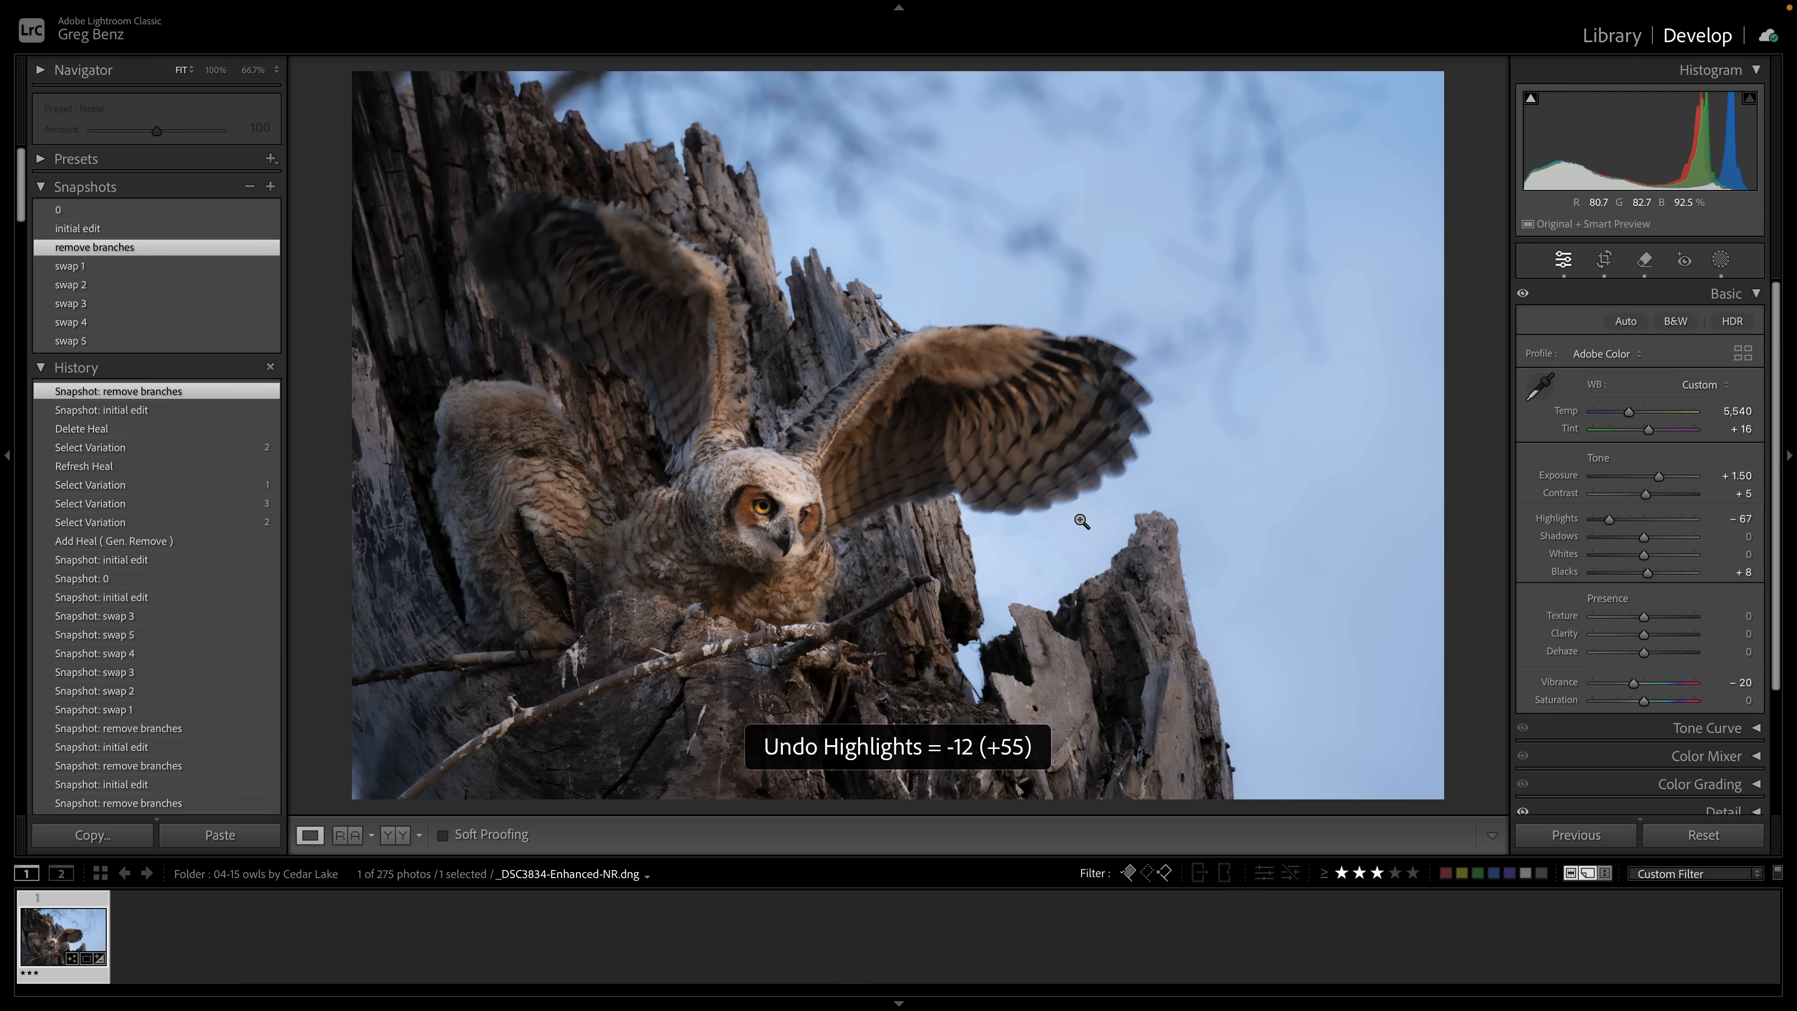
# Examine the owl's face in close-up with the "swap 3" snapshot loaded, and return to the full view
pyautogui.click(778, 529)
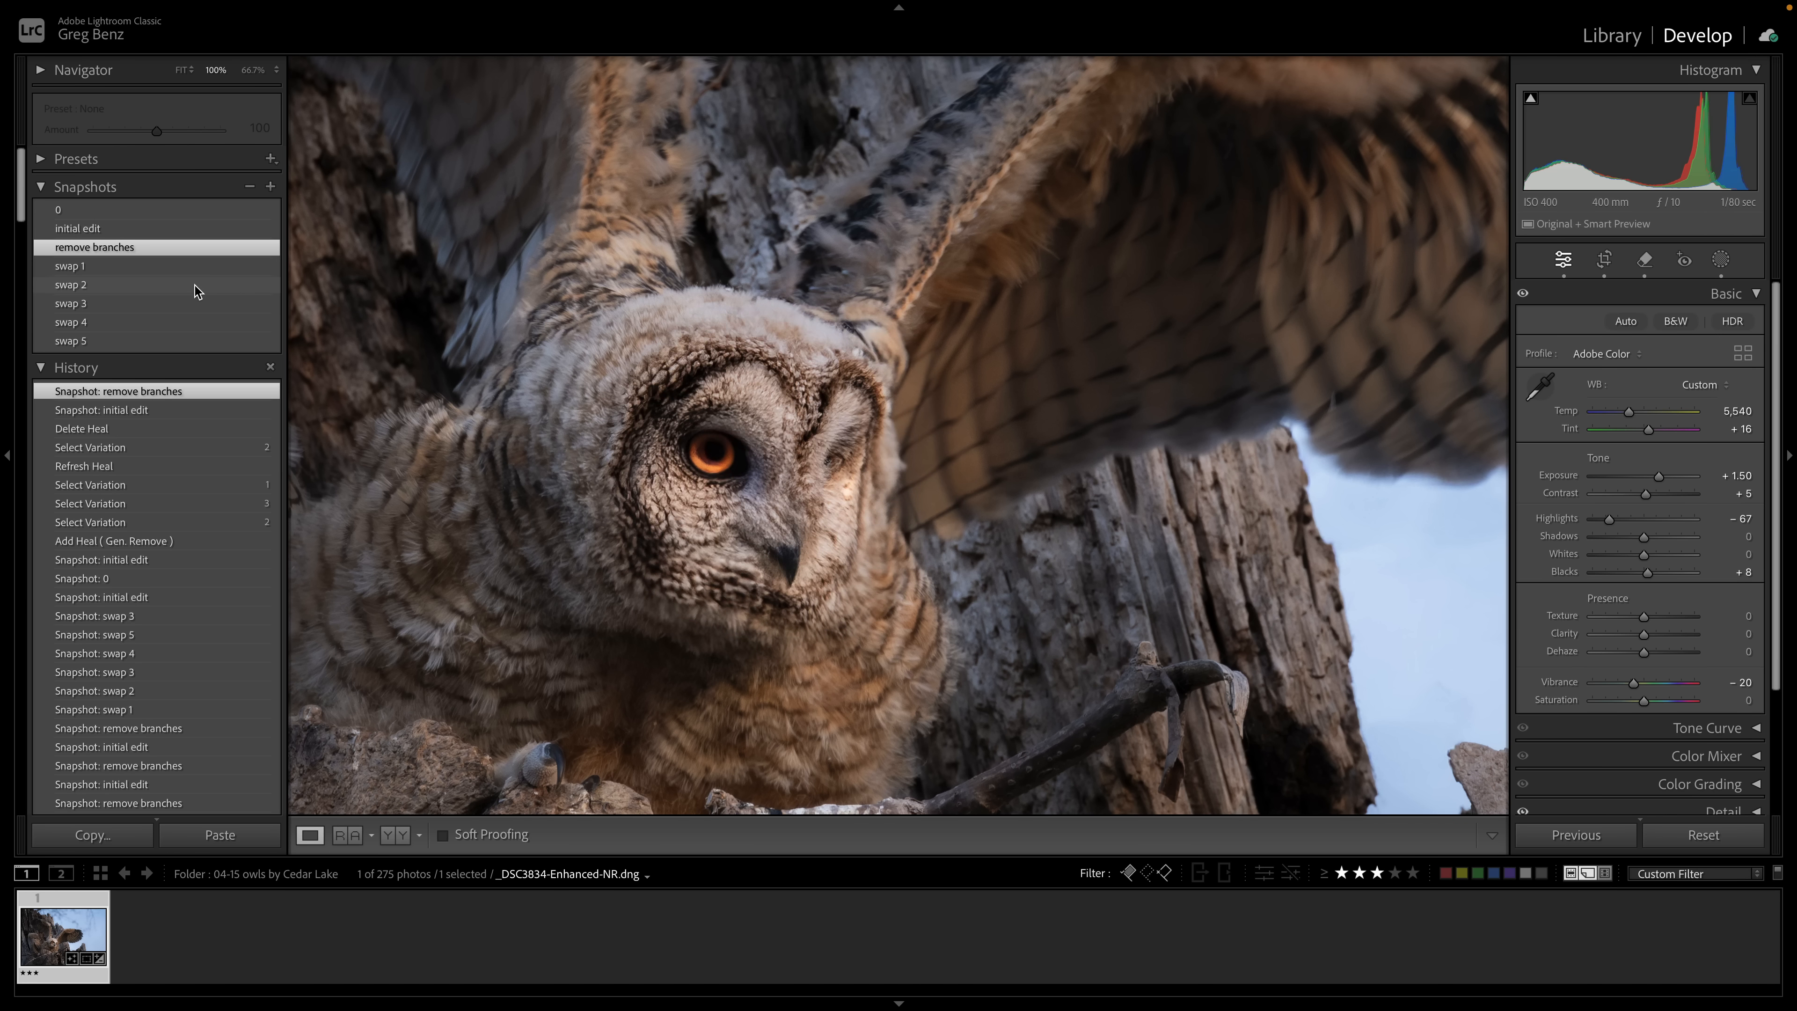
pyautogui.click(164, 302)
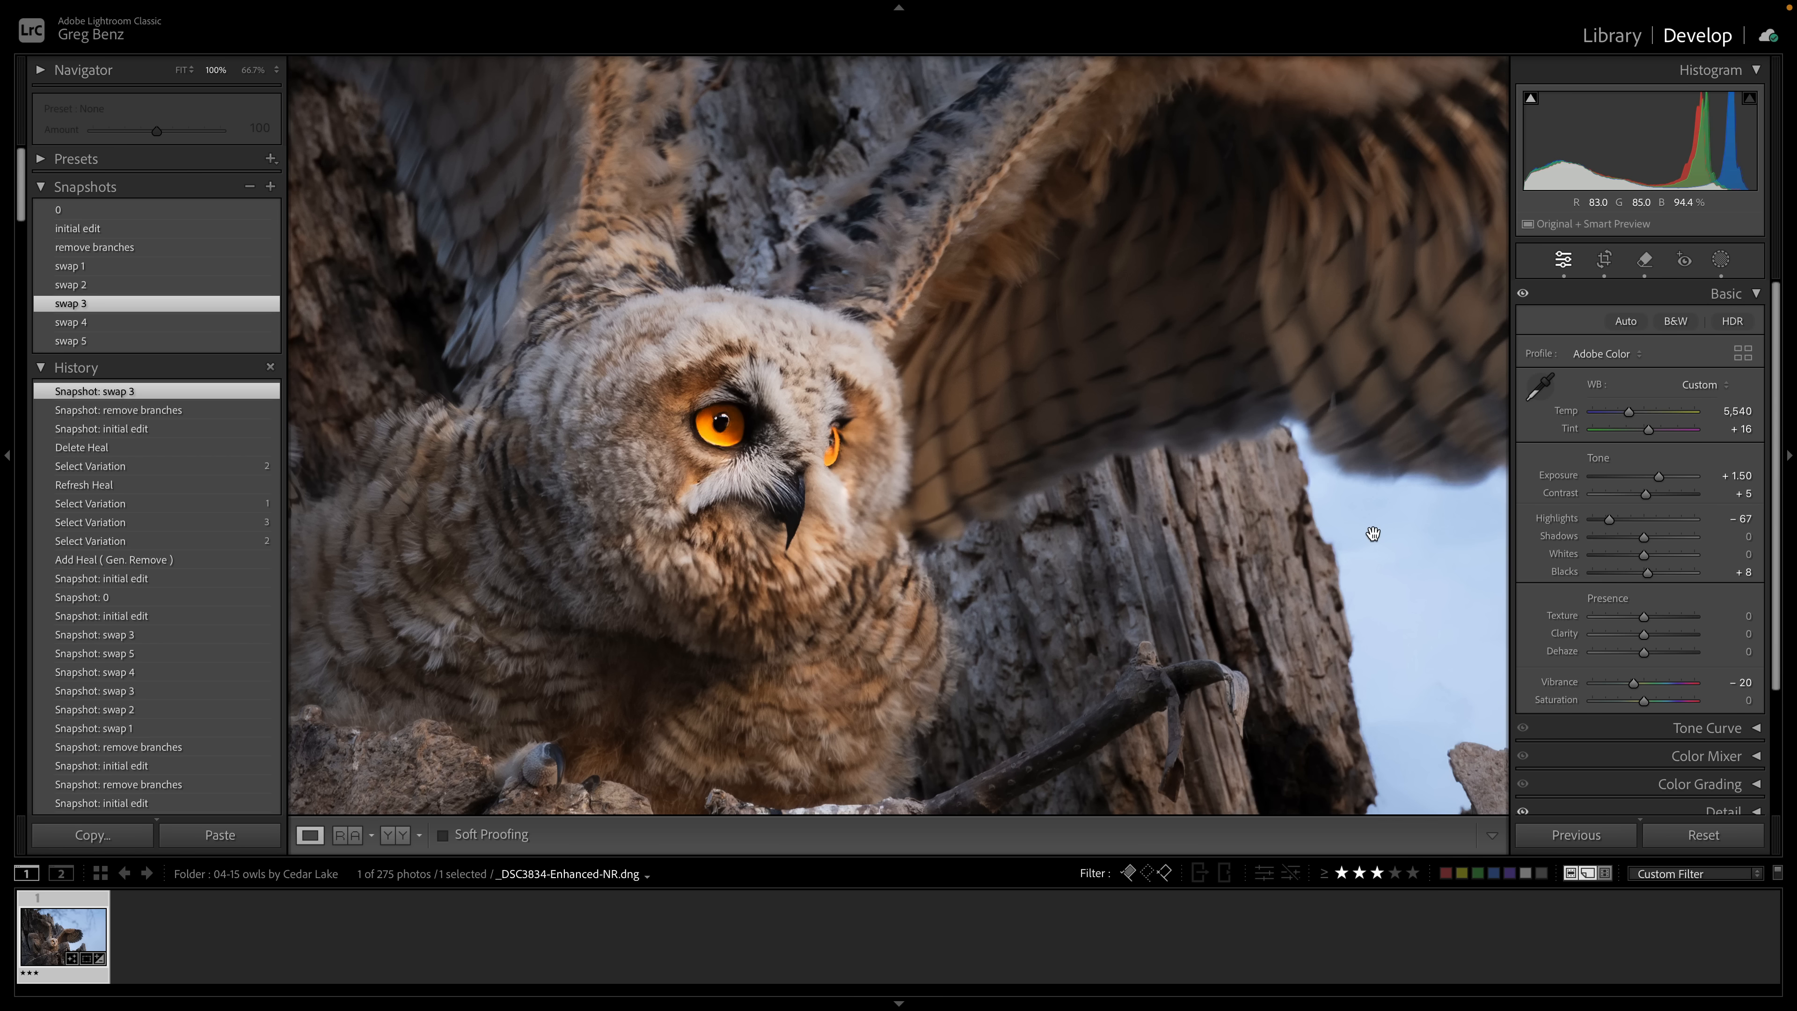
pyautogui.click(1129, 504)
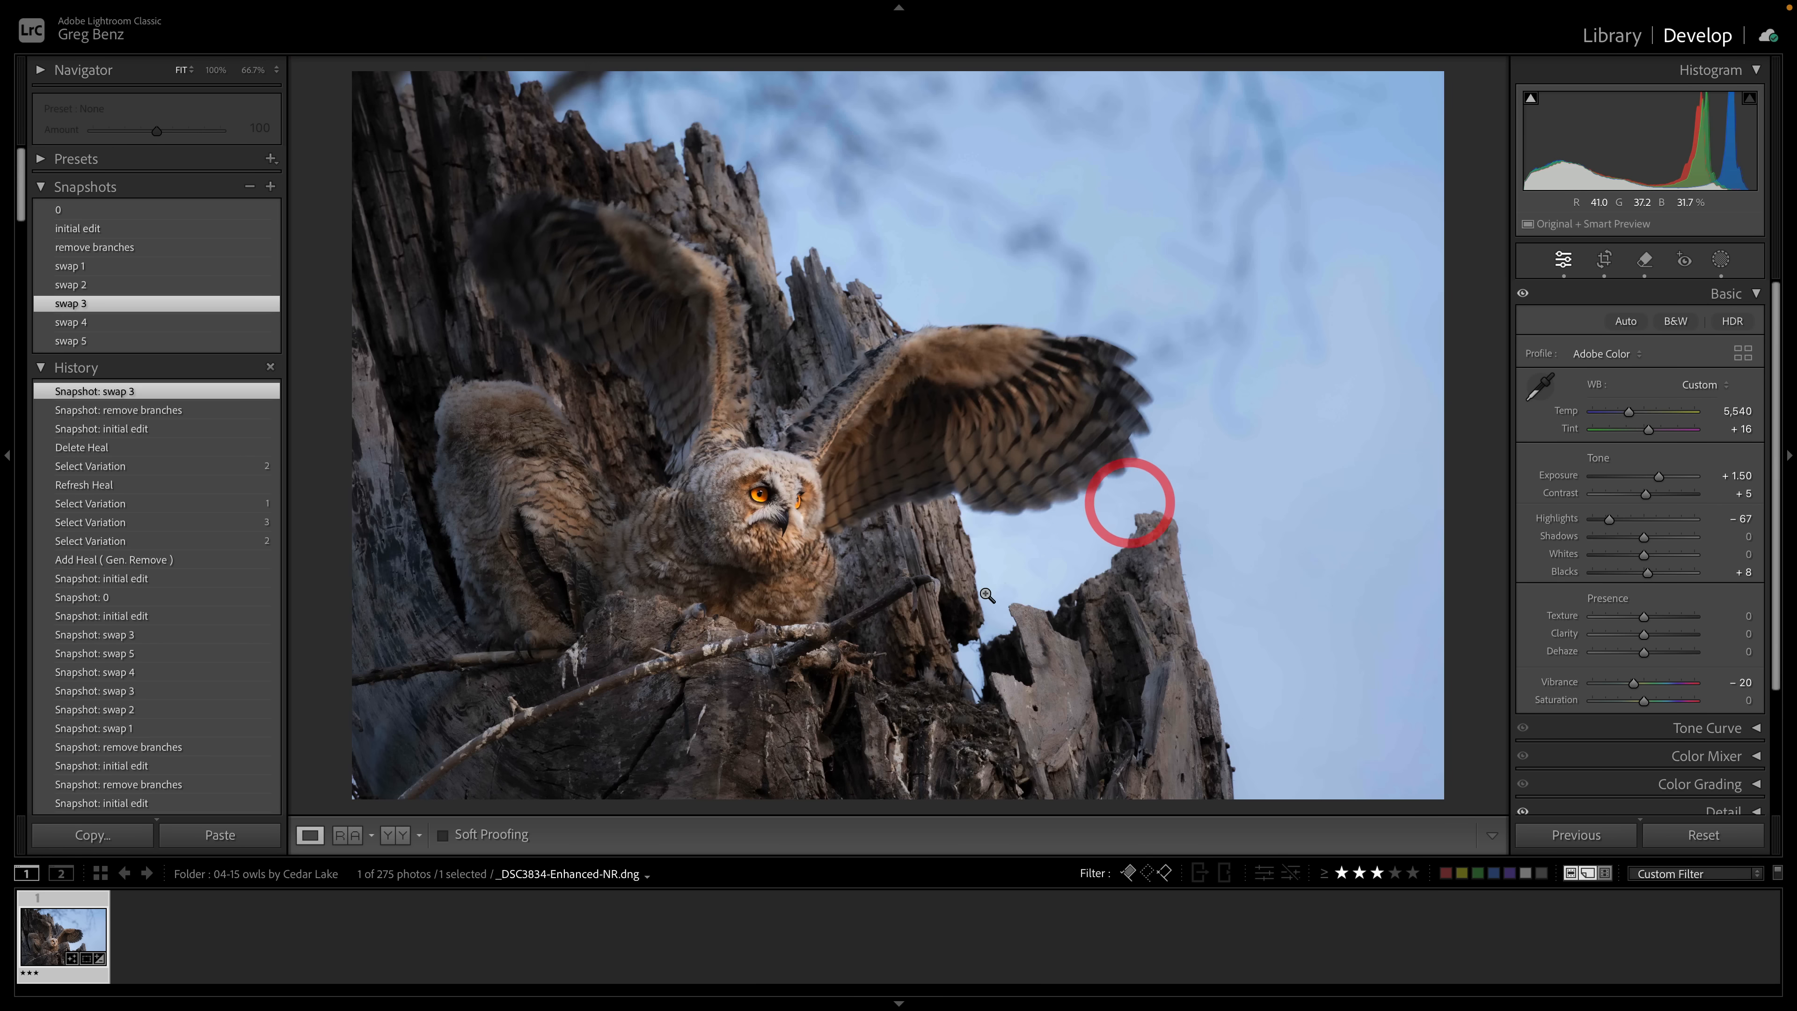
# Load snapshot "0" to view the unedited photo, and restore the "initial edit" snapshot
pyautogui.click(193, 213)
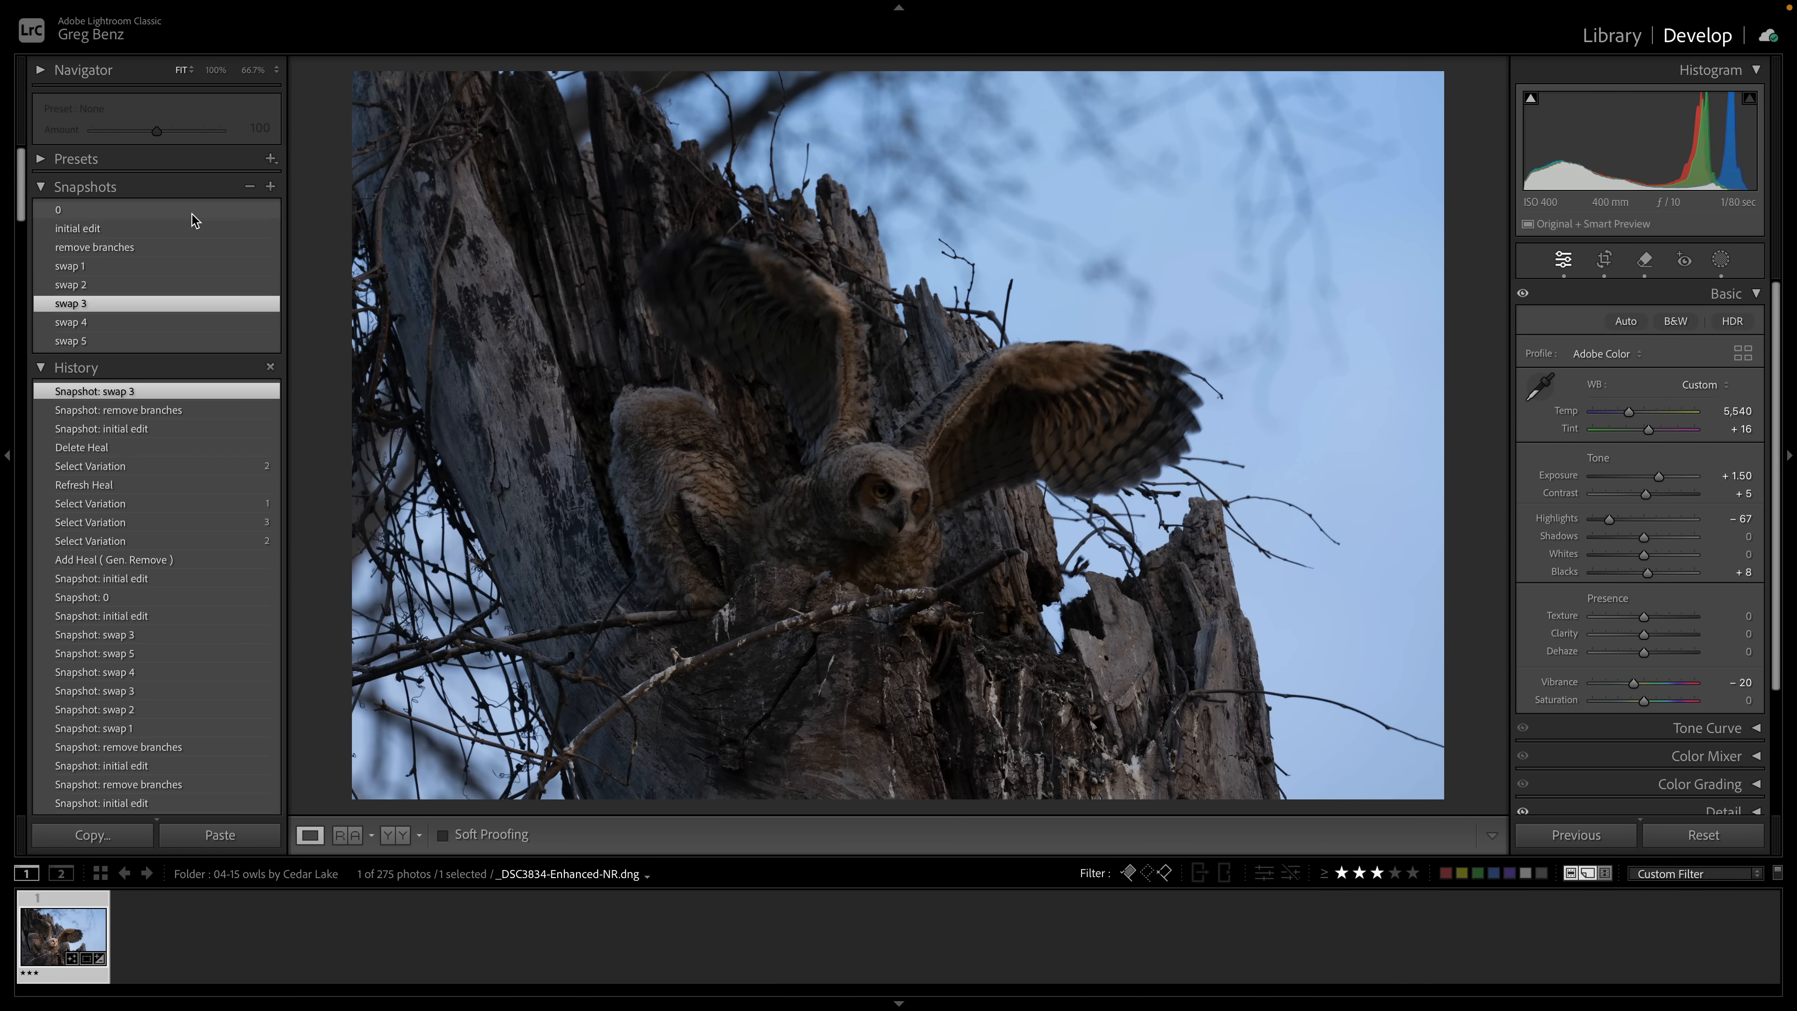
pyautogui.click(192, 215)
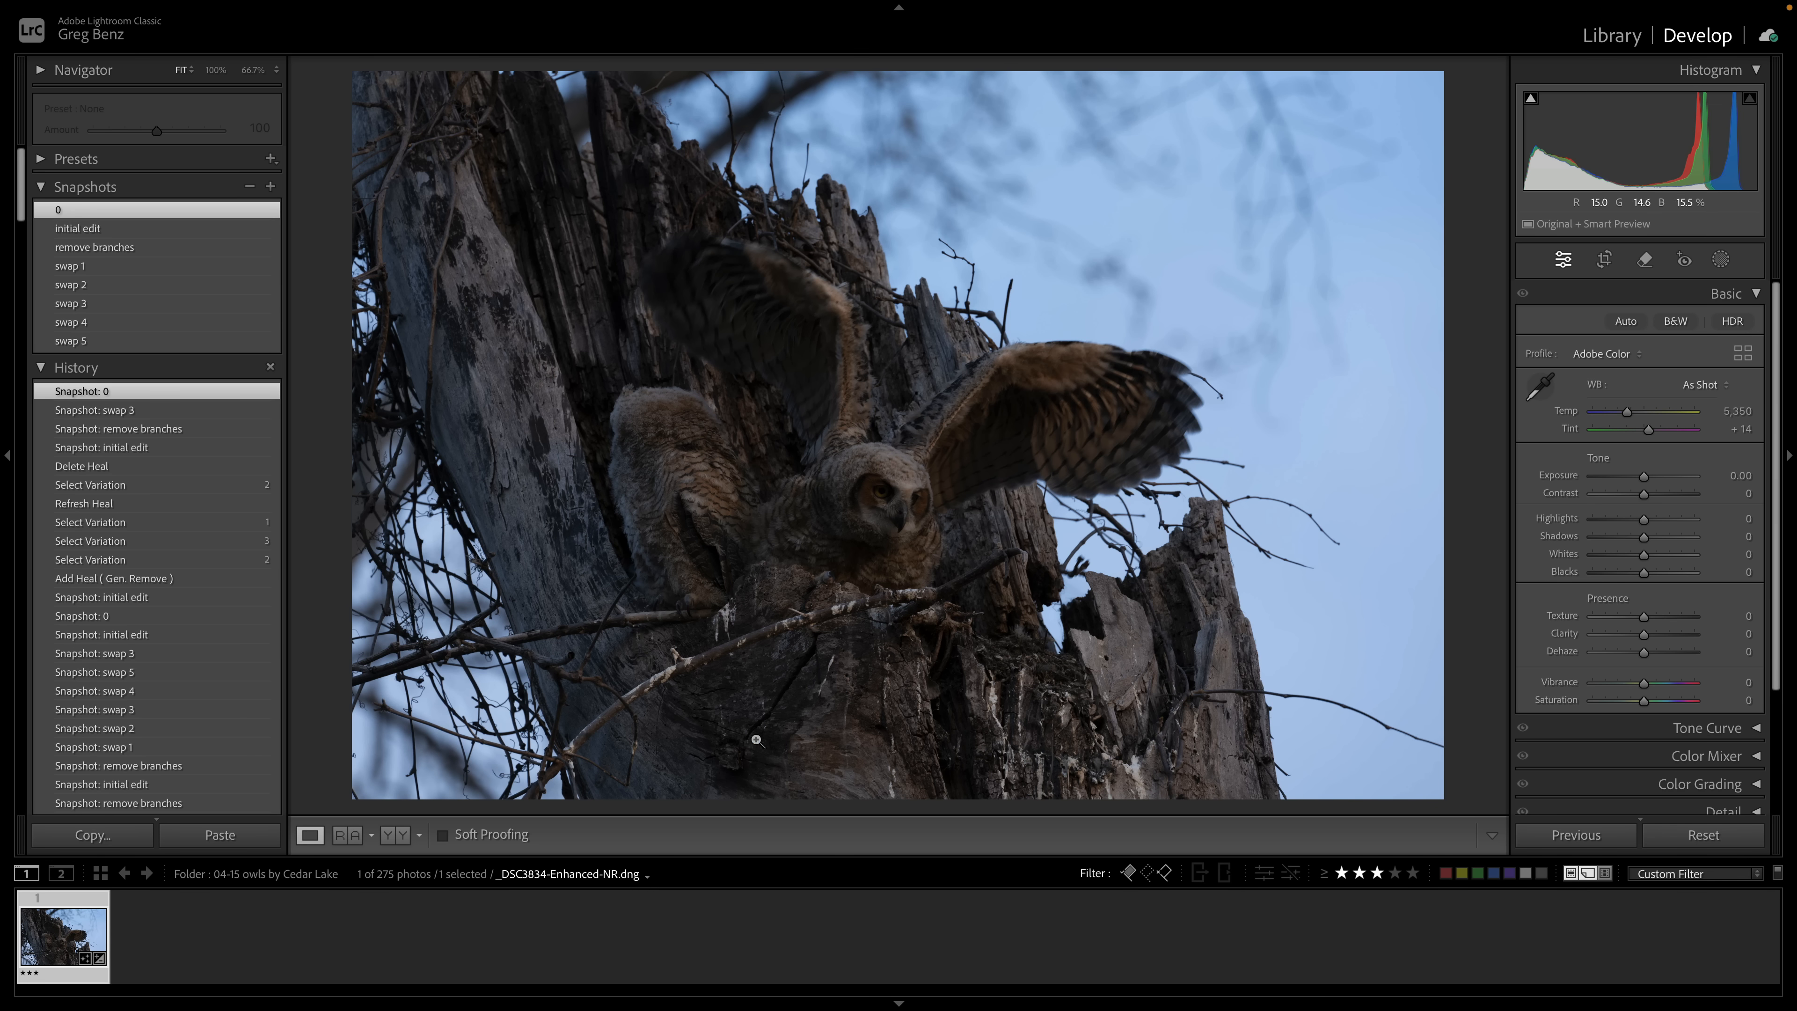
pyautogui.click(209, 230)
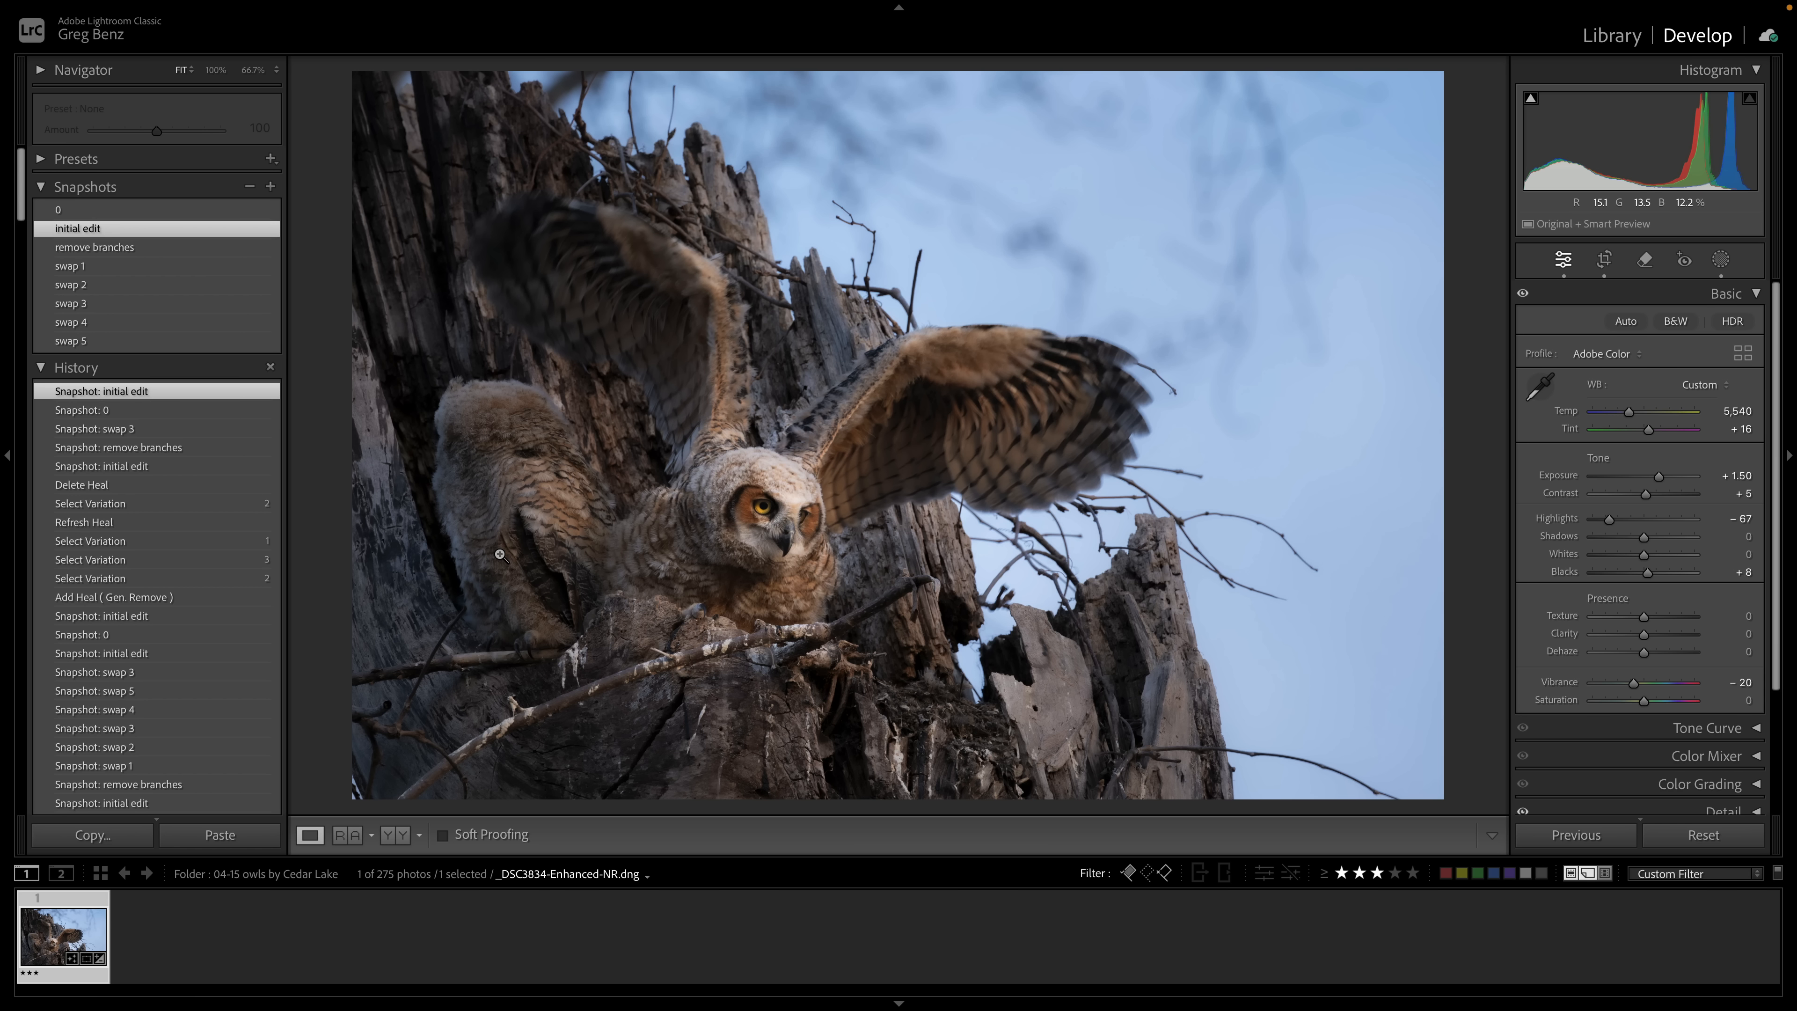
# Activate the Remove tool in Remove mode with Generative AI enabled
pyautogui.click(1645, 260)
pyautogui.click(1580, 329)
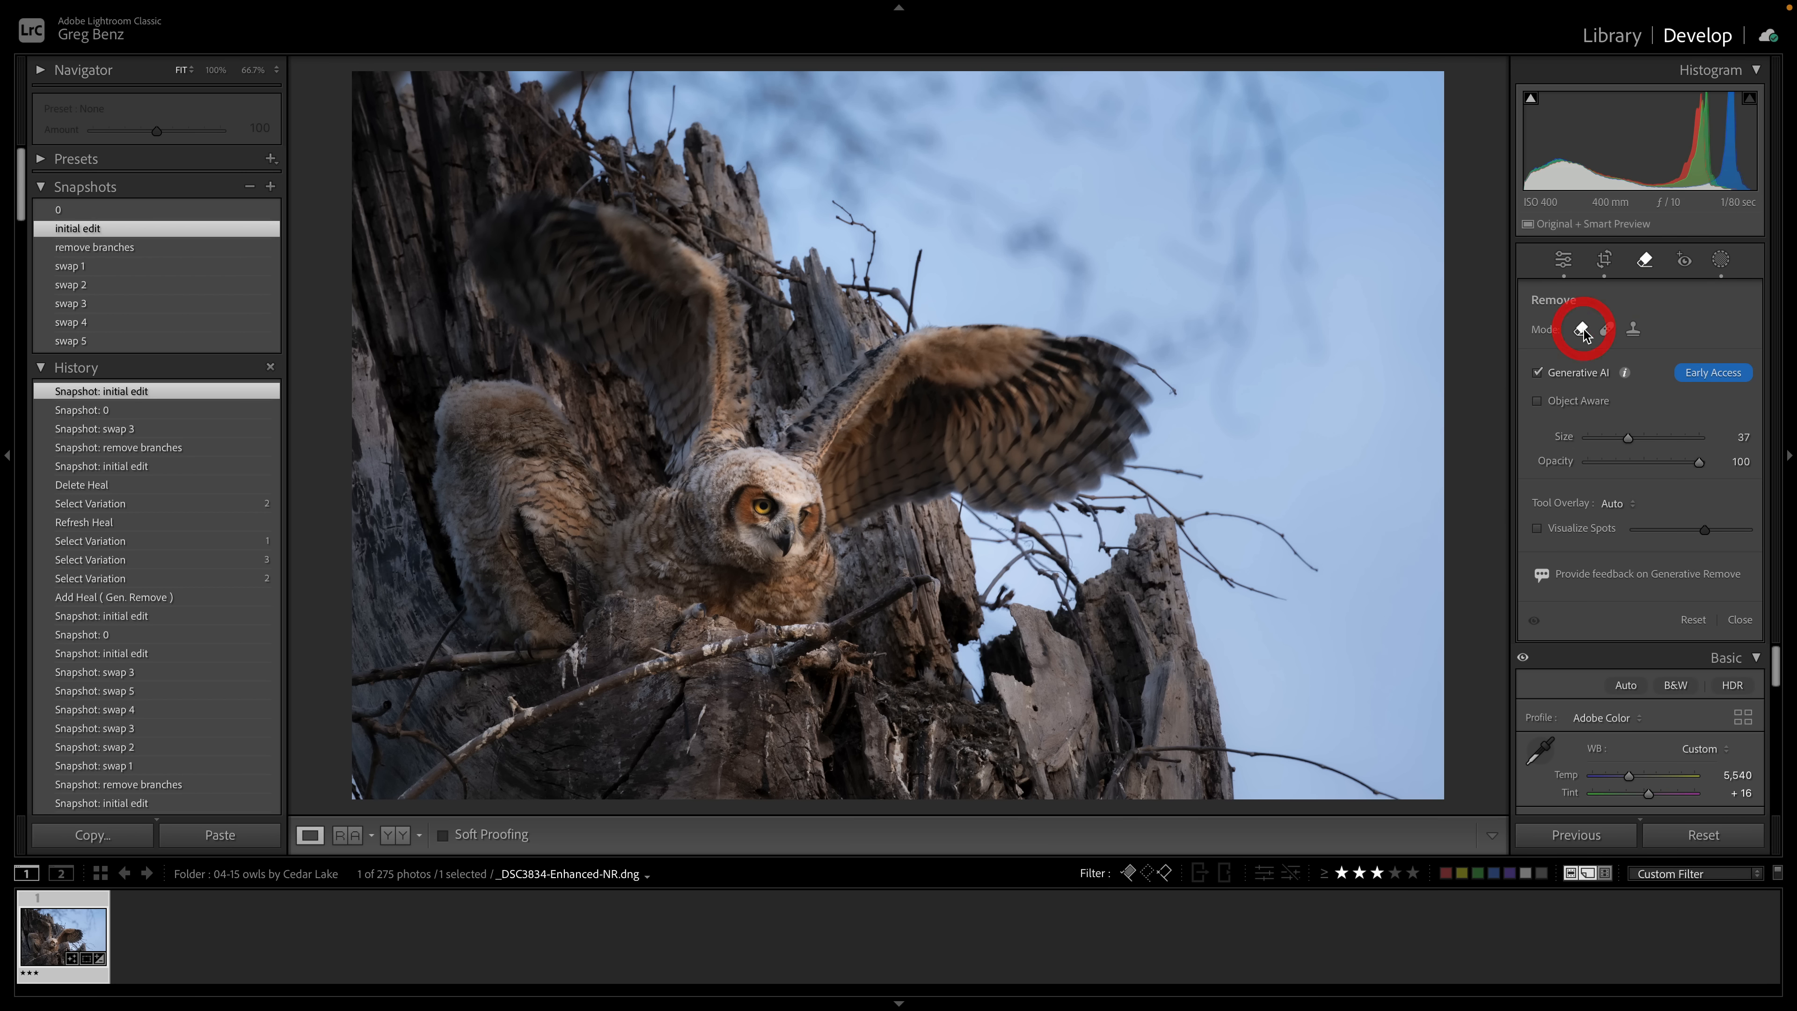
pyautogui.click(1570, 373)
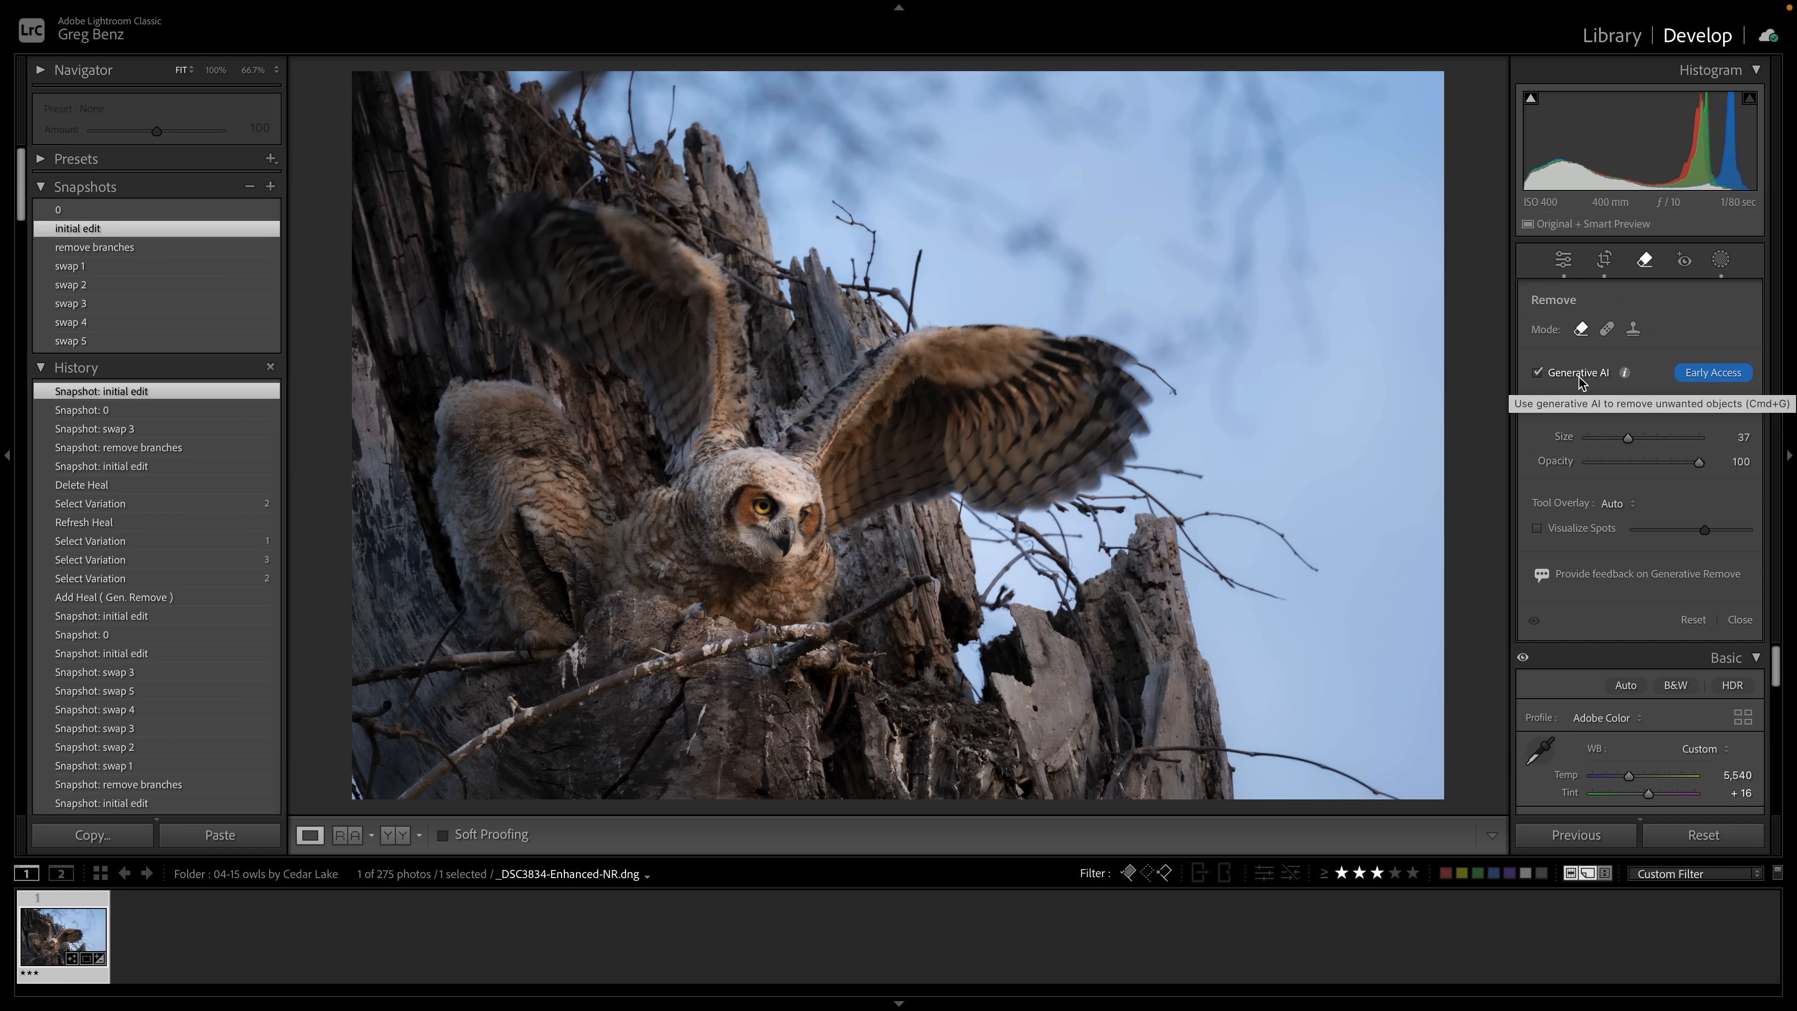
# Try removing the second, perched owl with Generative AI turned off, and undo the removal
pyautogui.click(1569, 375)
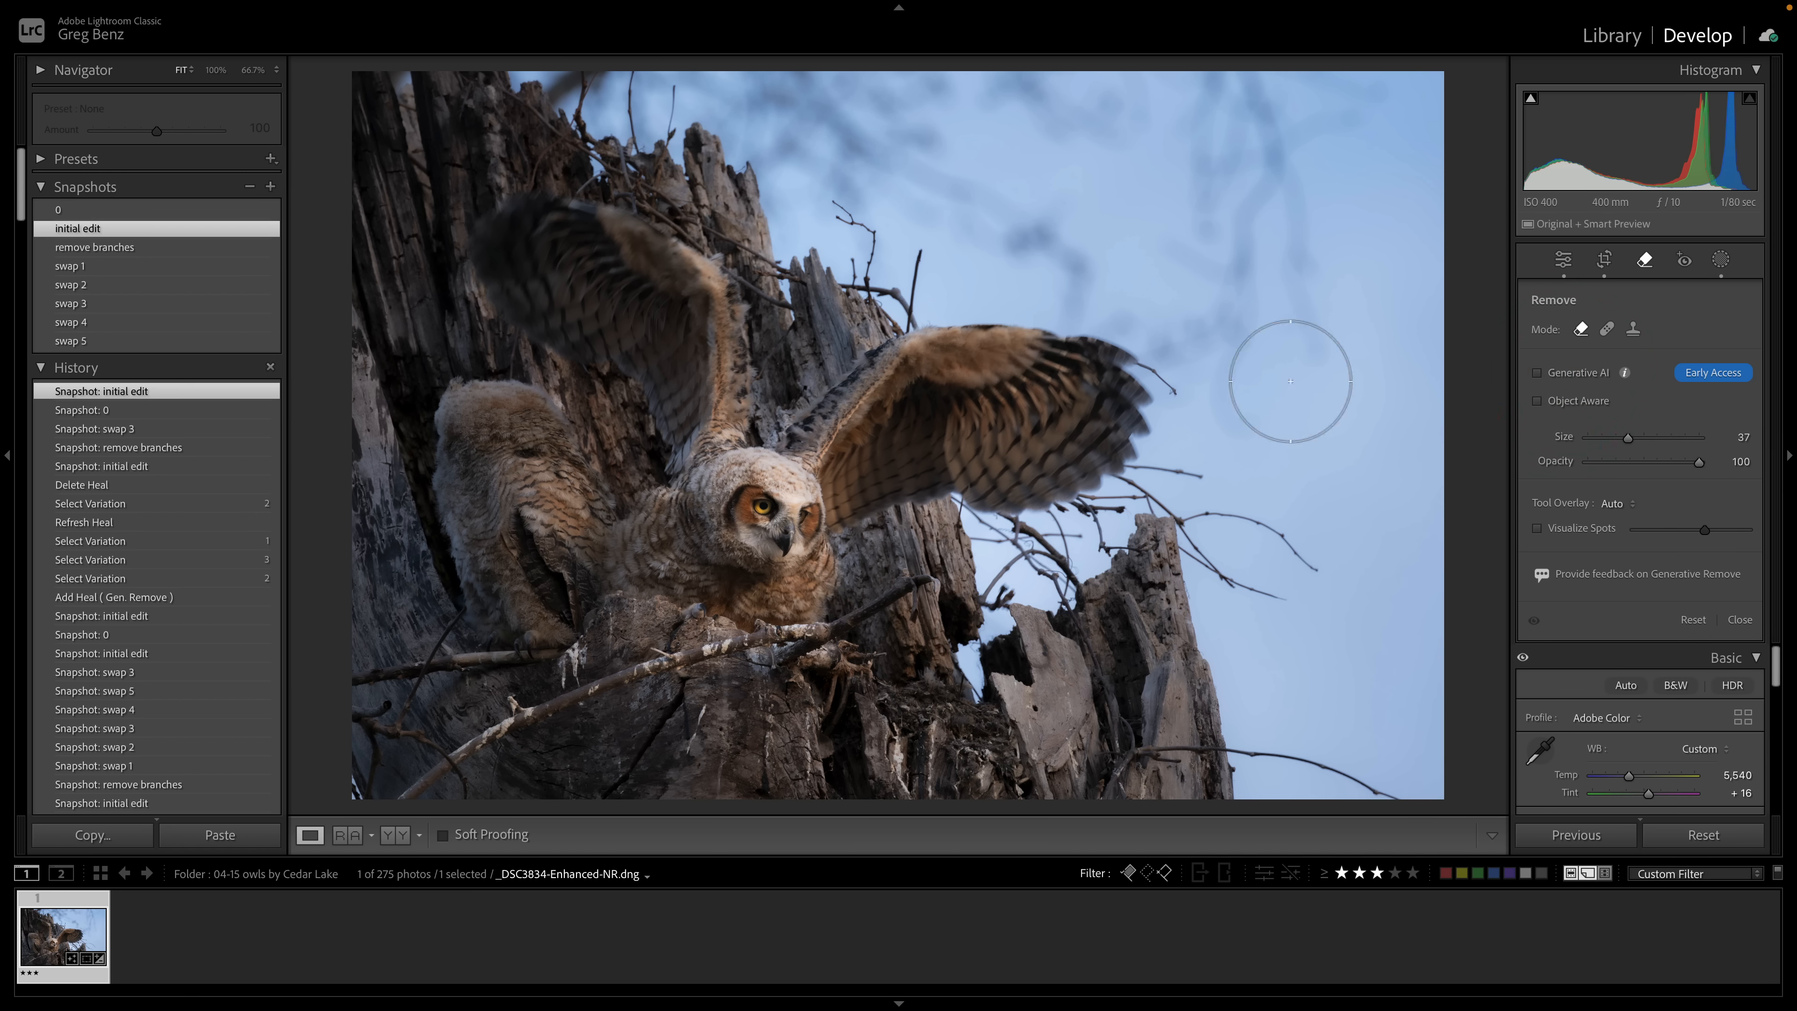
pyautogui.moveTo(555, 595)
pyautogui.mouseDown()
pyautogui.moveTo(569, 552)
pyautogui.moveTo(553, 488)
pyautogui.moveTo(516, 421)
pyautogui.moveTo(472, 412)
pyautogui.moveTo(495, 602)
pyautogui.mouseUp()
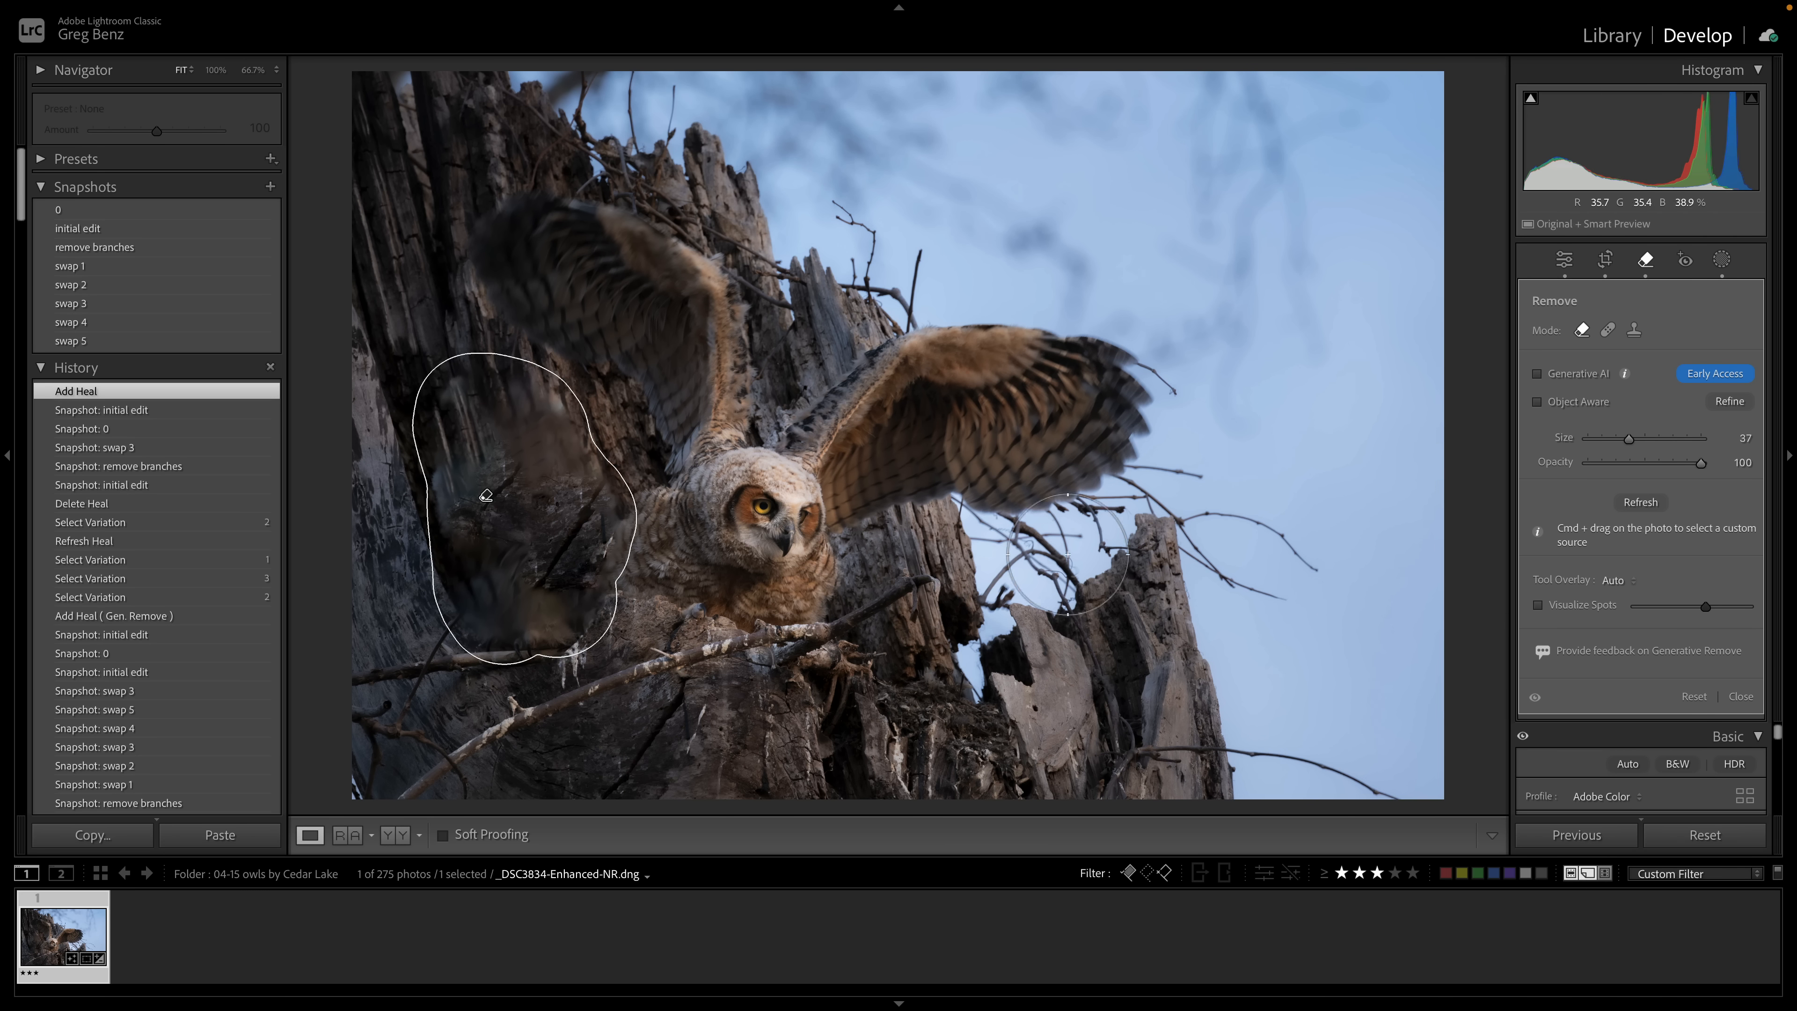
pyautogui.press('super+z')
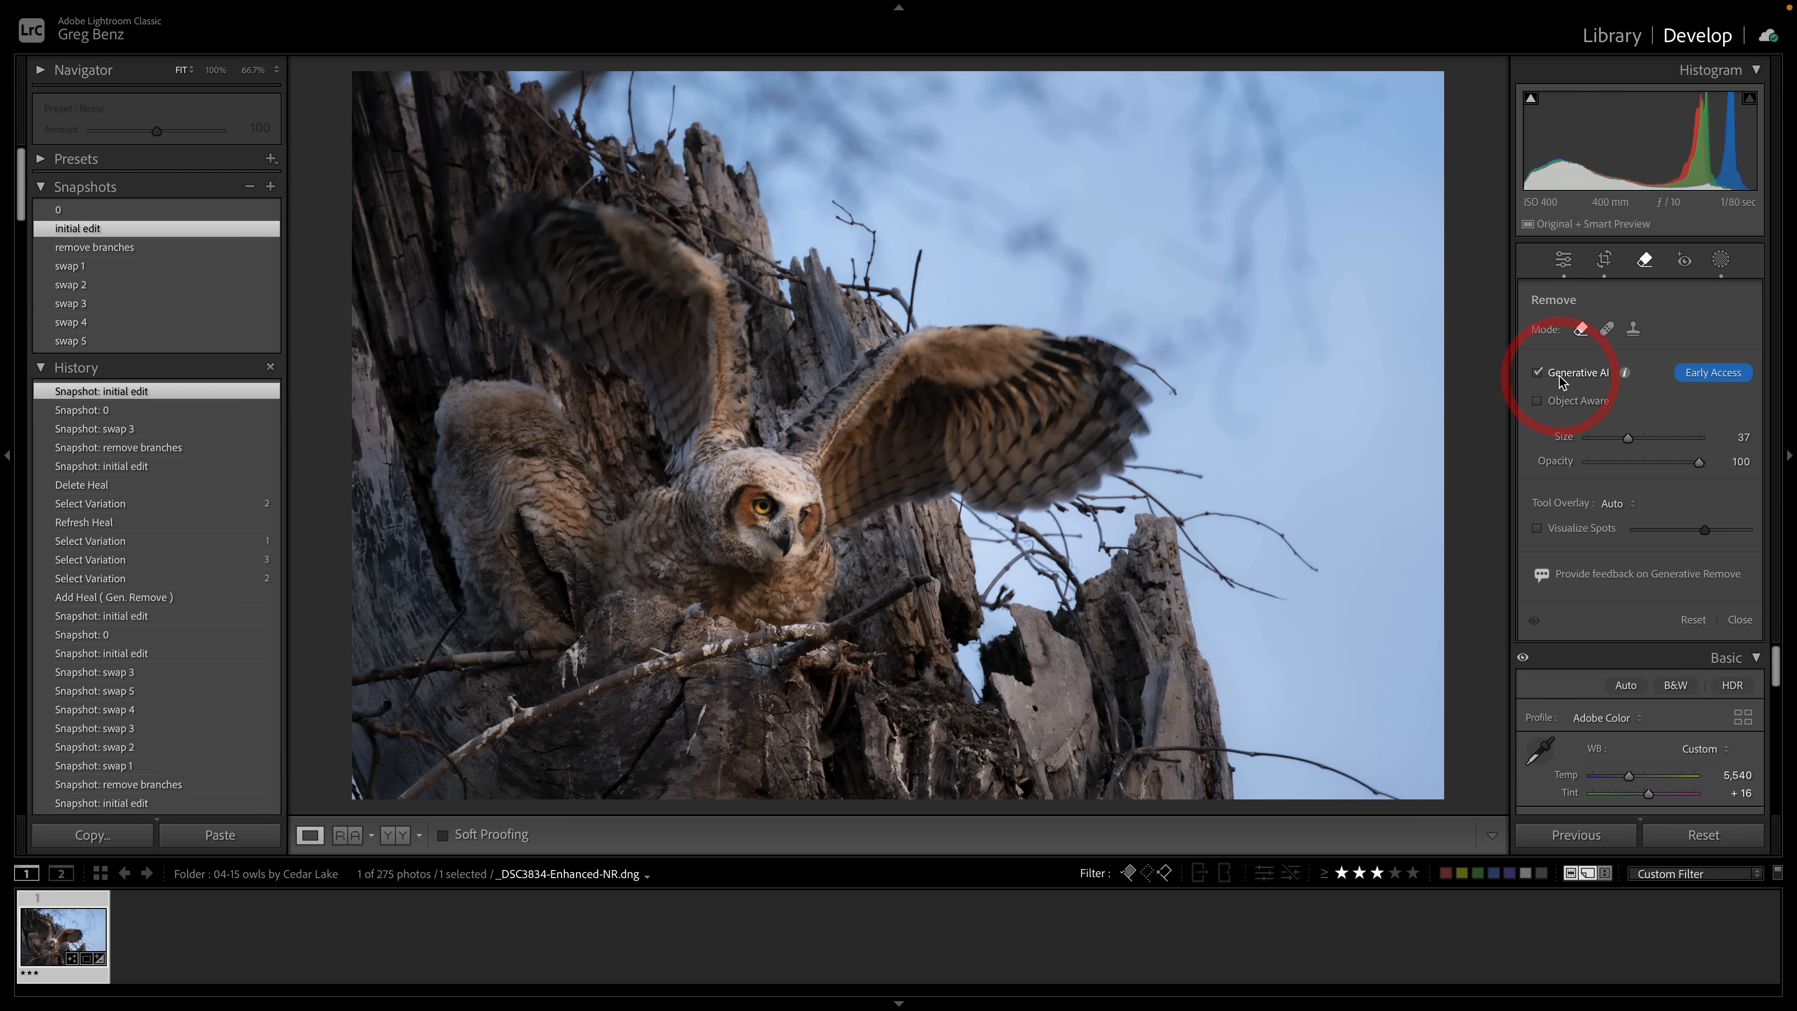
# Mask the perched owl, apply a Generative AI removal, and step through to variation 3
pyautogui.moveTo(559, 573)
pyautogui.mouseDown()
pyautogui.moveTo(553, 468)
pyautogui.moveTo(517, 428)
pyautogui.moveTo(468, 421)
pyautogui.moveTo(537, 627)
pyautogui.mouseUp()
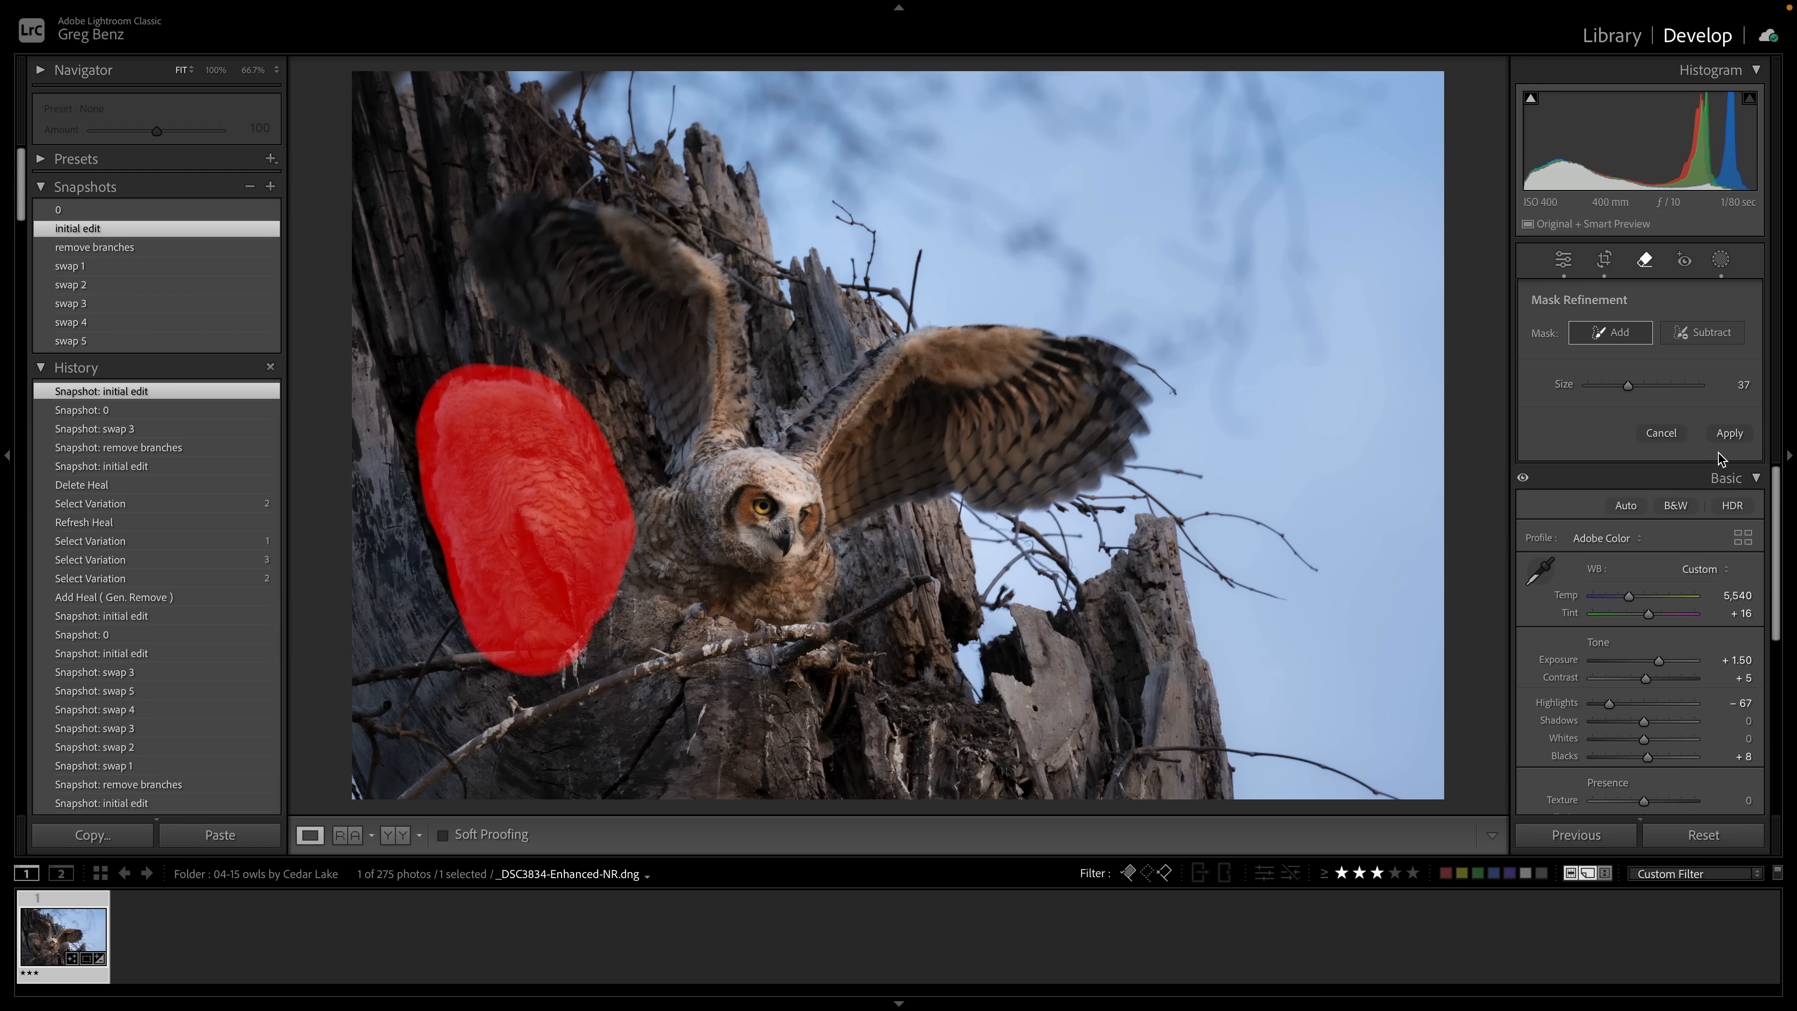
pyautogui.click(1728, 434)
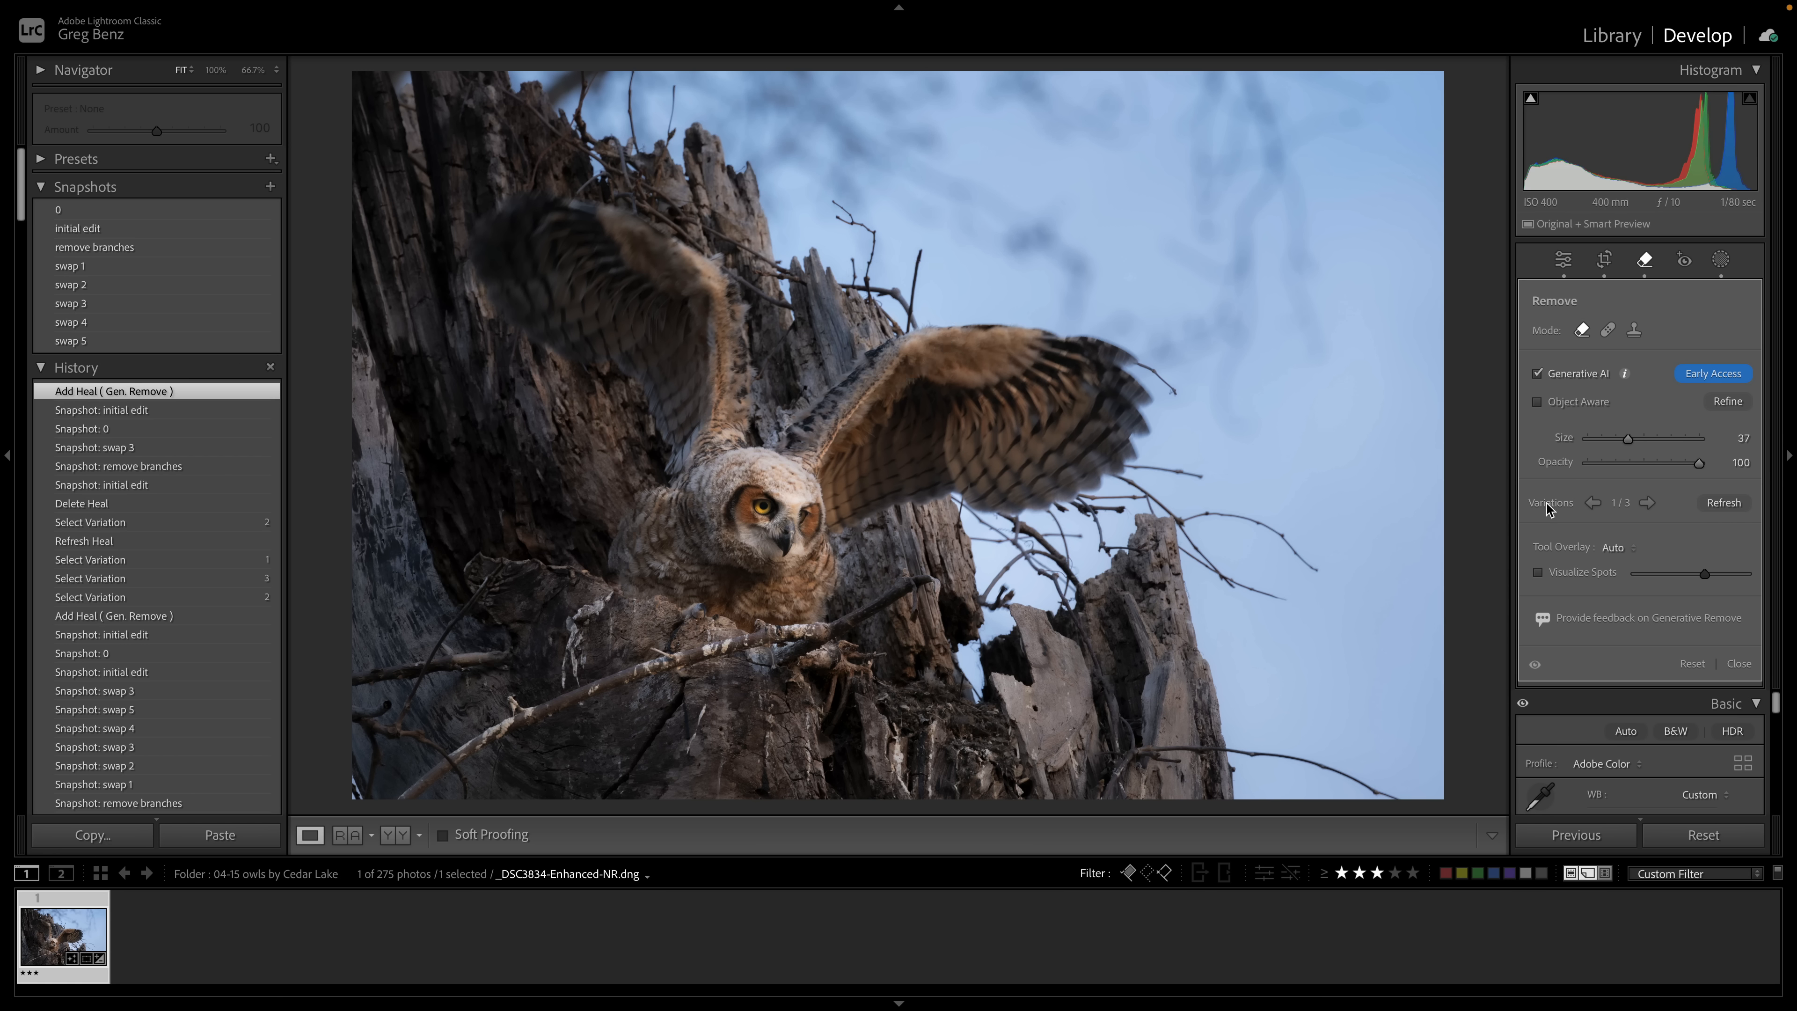
pyautogui.click(1646, 503)
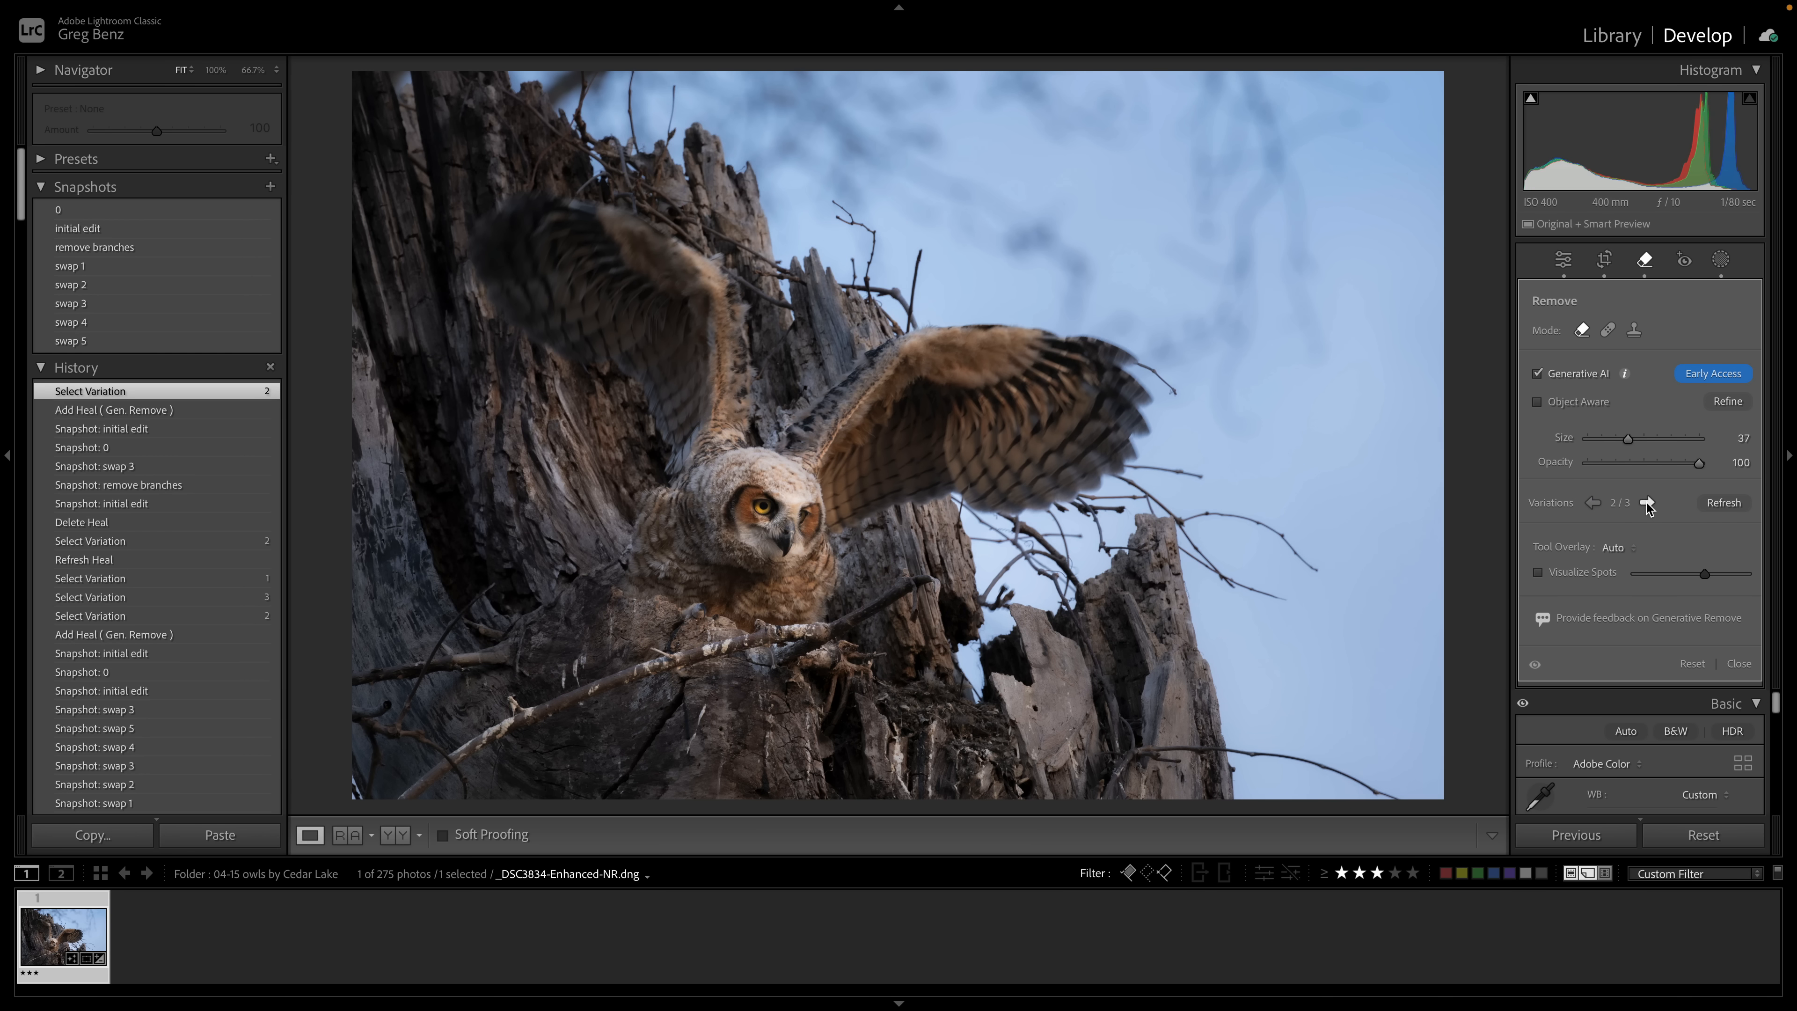
pyautogui.click(1646, 503)
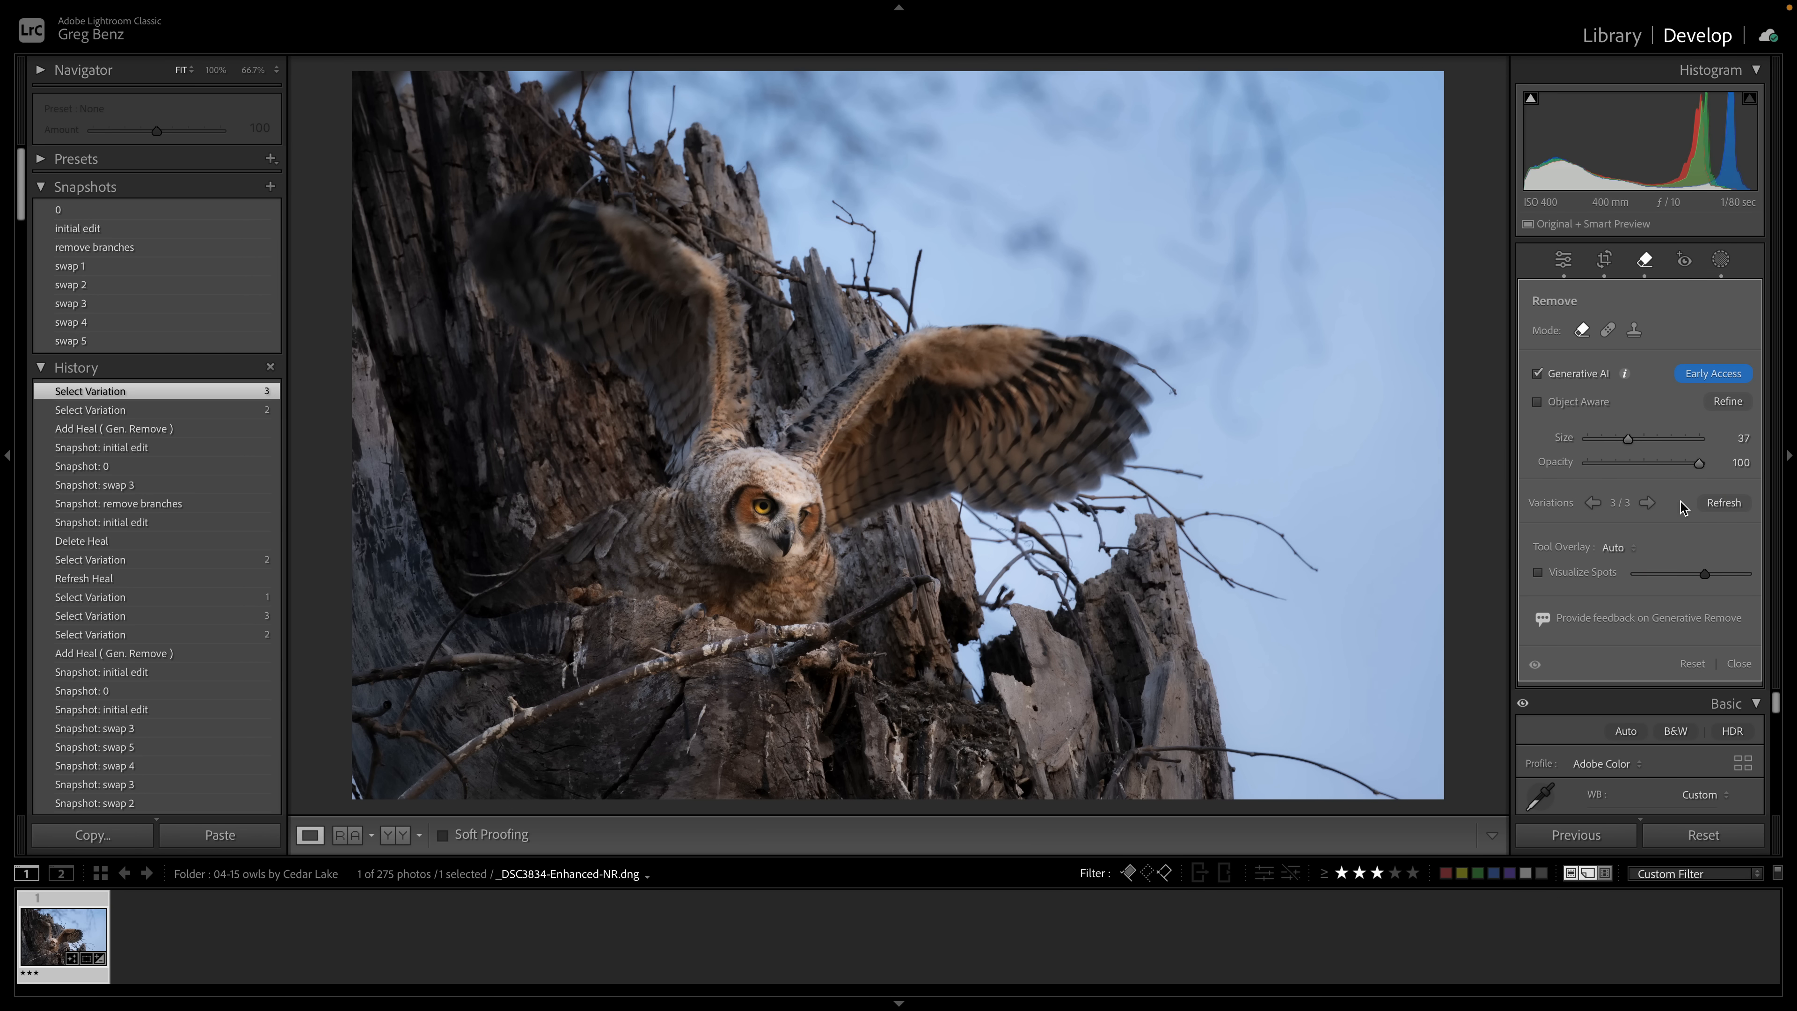
# Generate new variations for the perched owl's removal, browse them, and delete the removal
pyautogui.click(1721, 503)
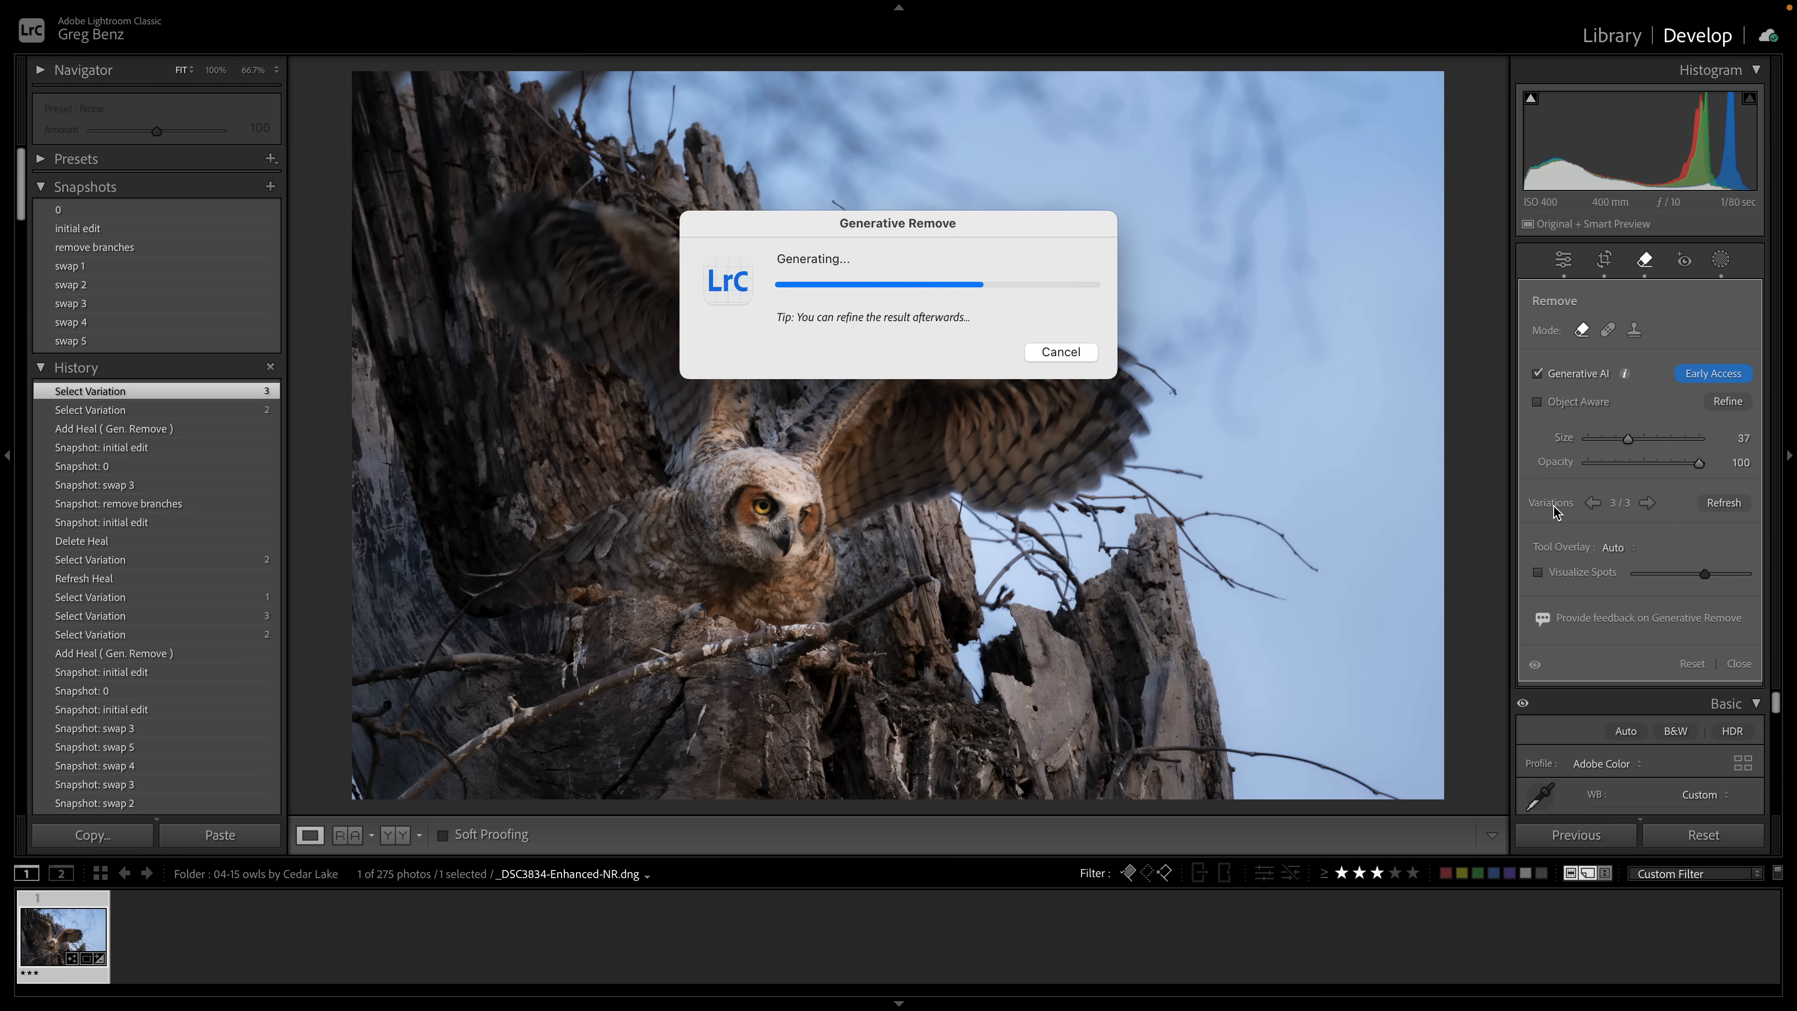
pyautogui.click(1648, 504)
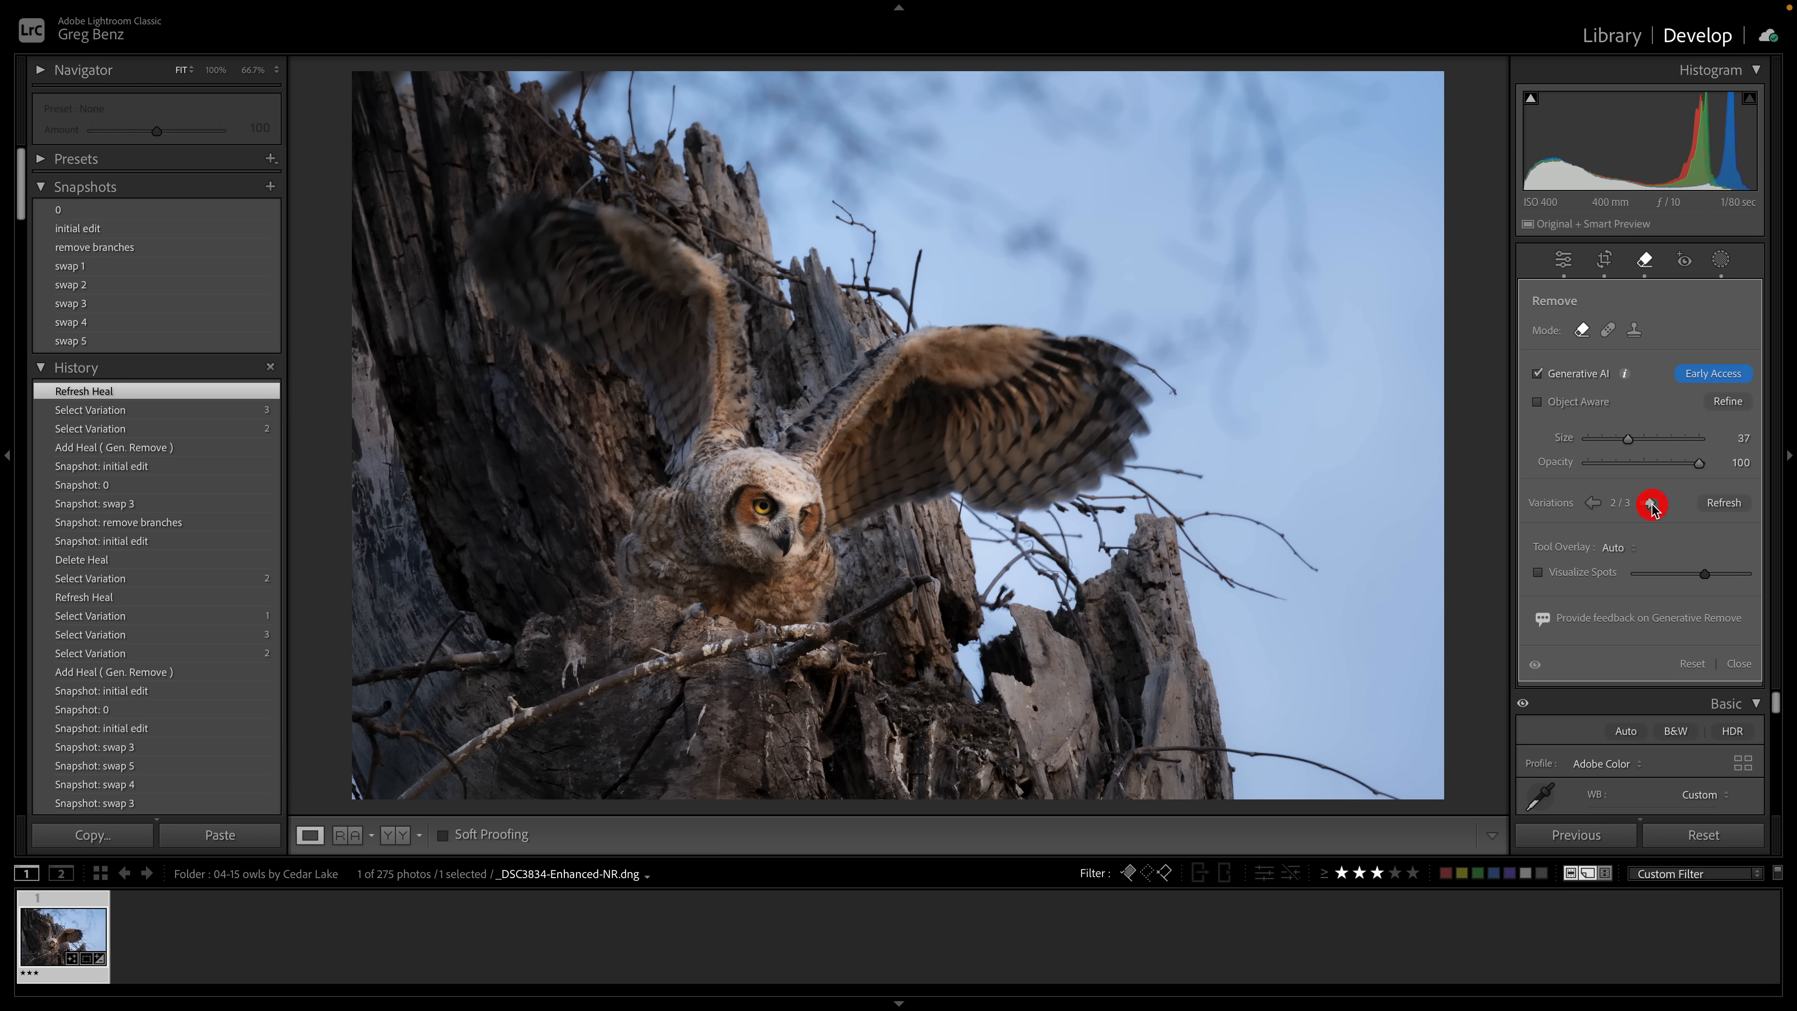
pyautogui.click(1648, 504)
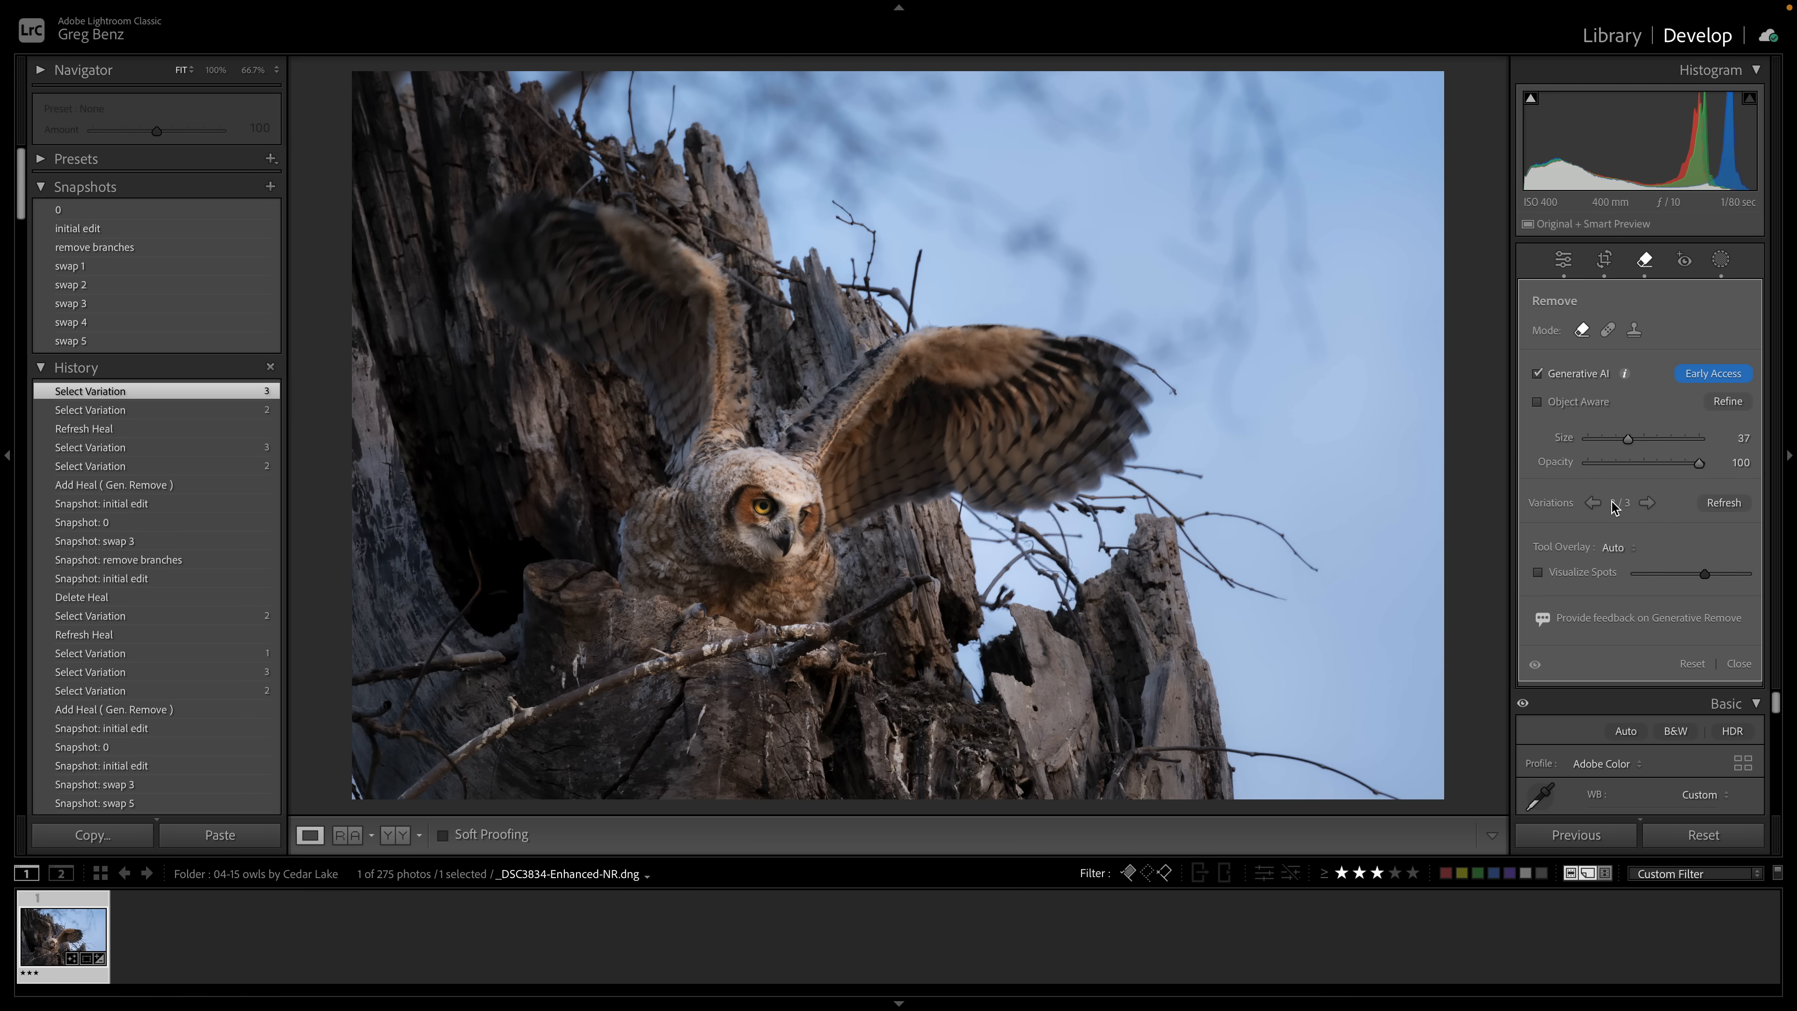
pyautogui.click(1592, 503)
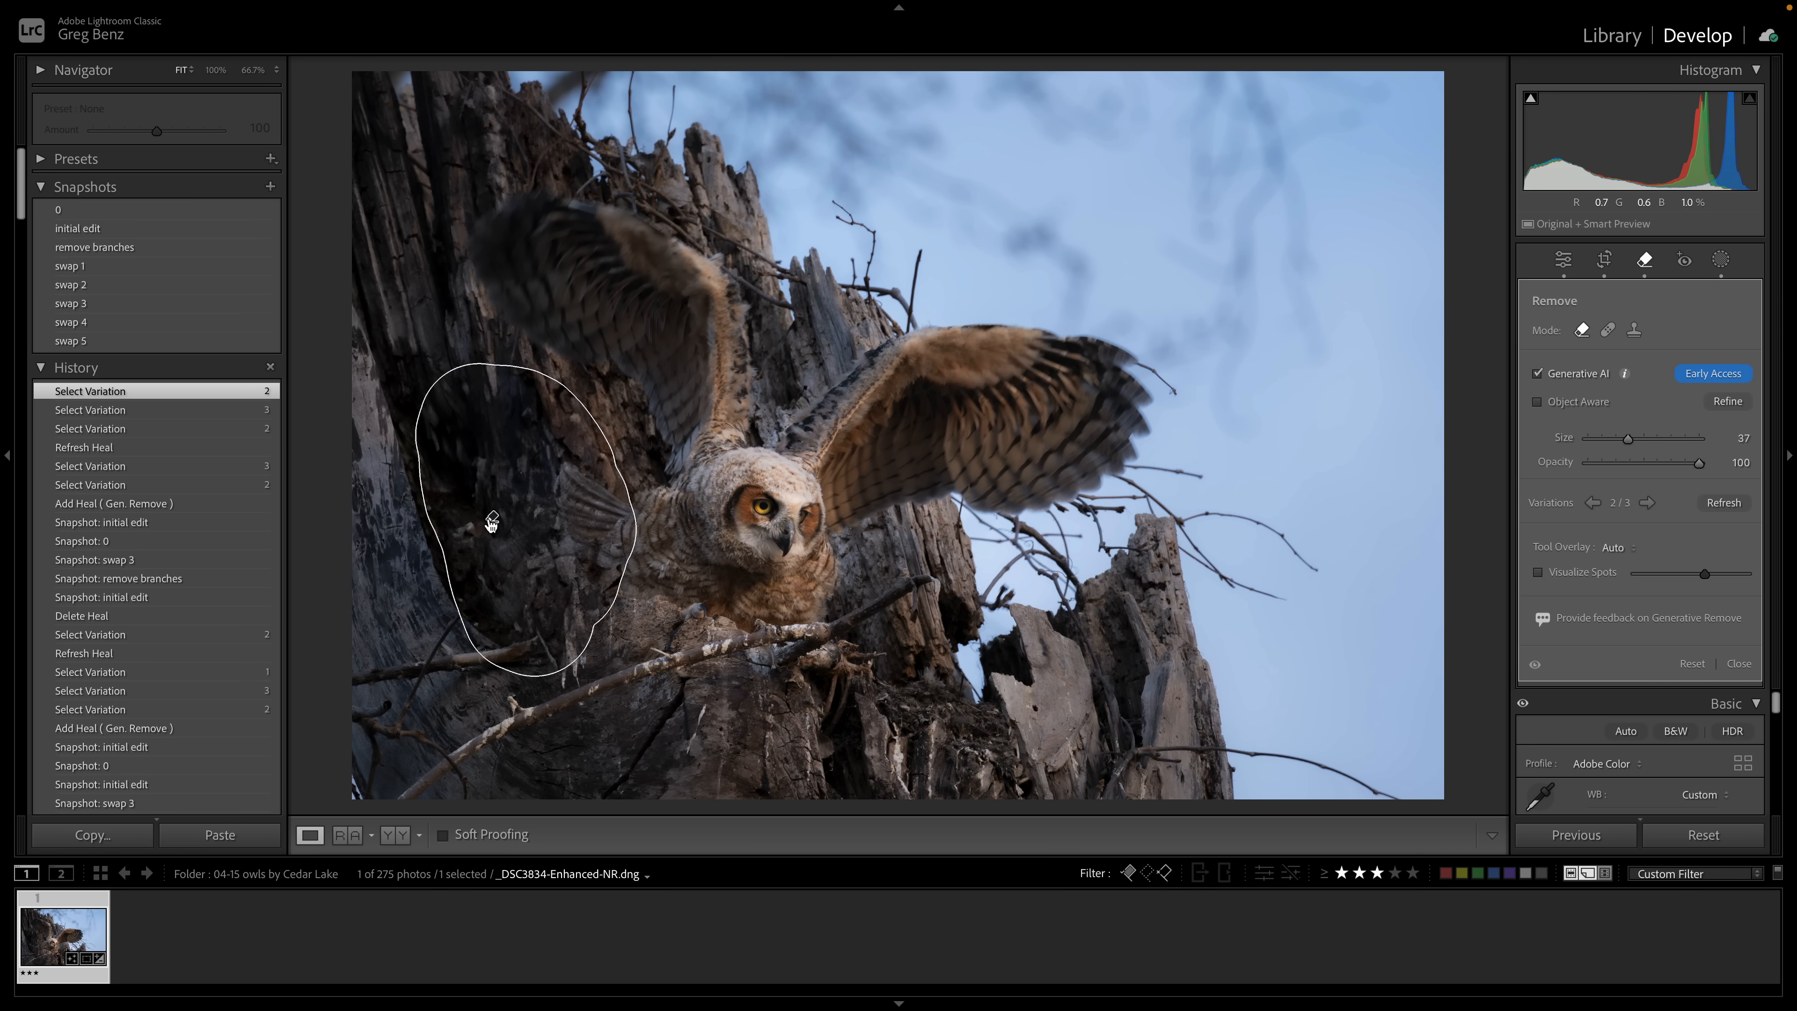
pyautogui.press('Delete')
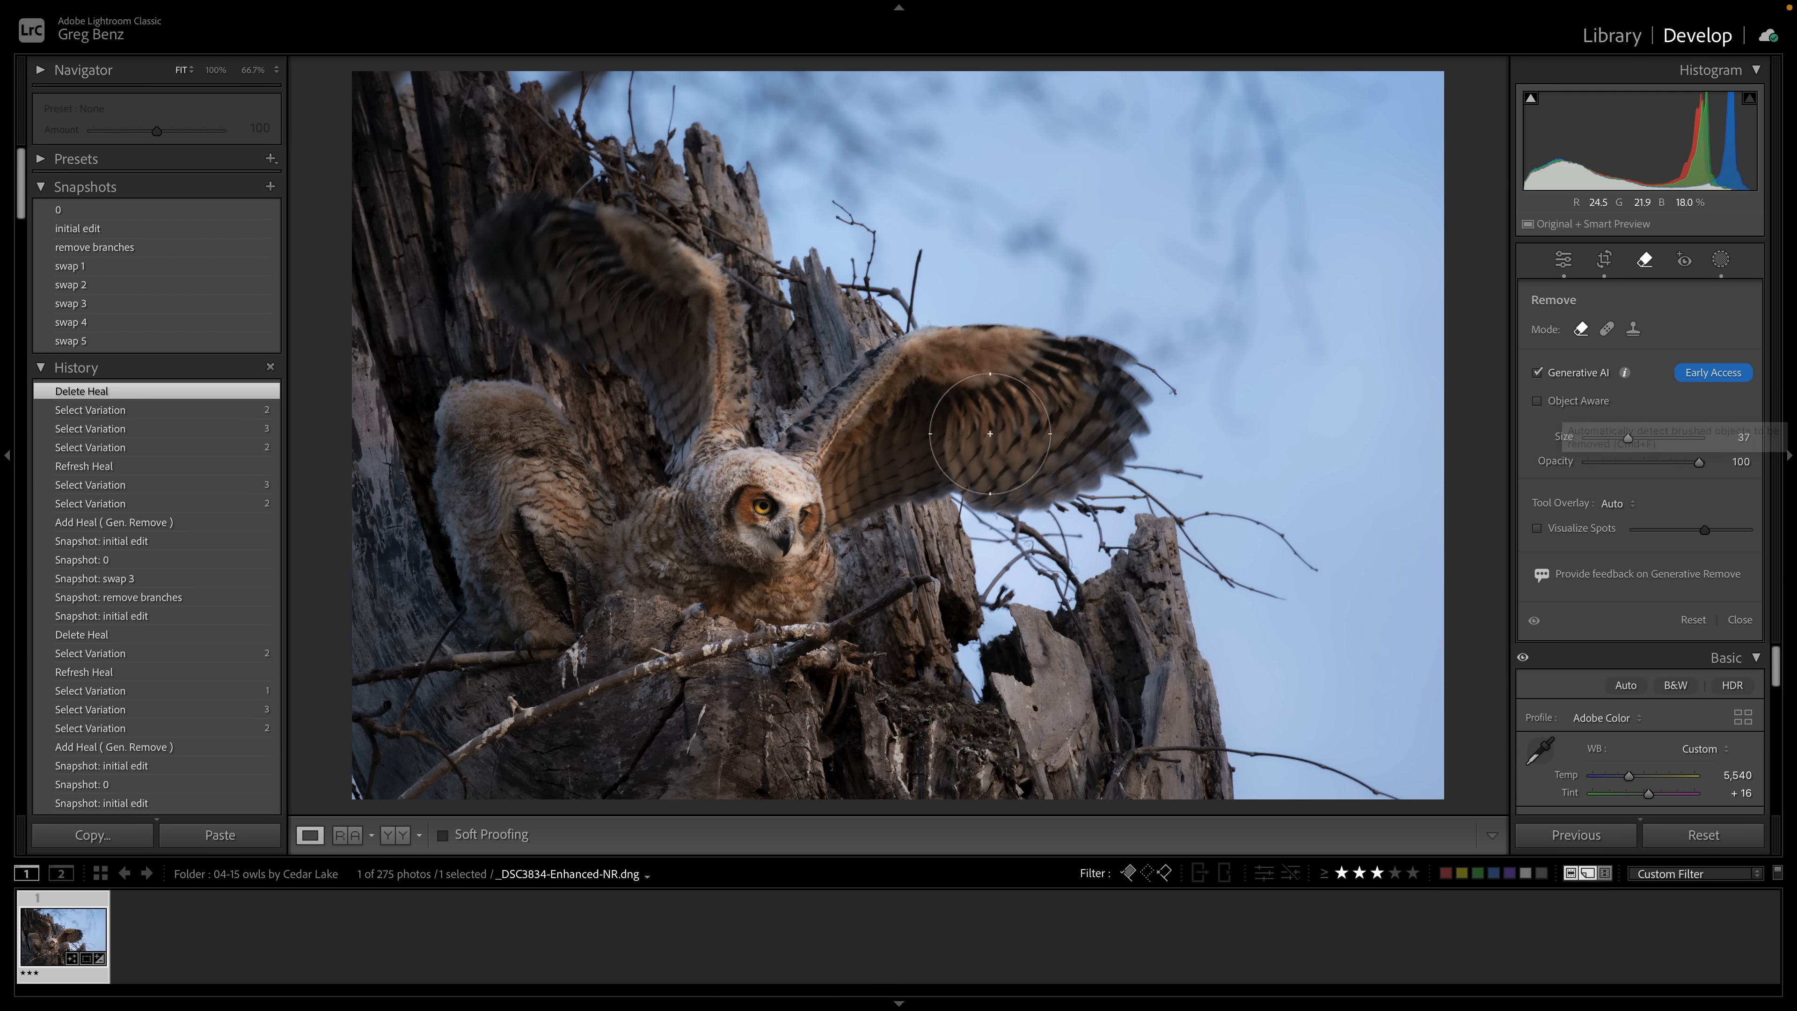
# Try masking the owl with spread wings by plain brush and with Object Aware, cancel both masks, and turn Object Aware off
pyautogui.moveTo(945, 424)
pyautogui.mouseDown()
pyautogui.moveTo(725, 574)
pyautogui.moveTo(735, 445)
pyautogui.moveTo(670, 322)
pyautogui.moveTo(557, 253)
pyautogui.moveTo(715, 451)
pyautogui.mouseUp()
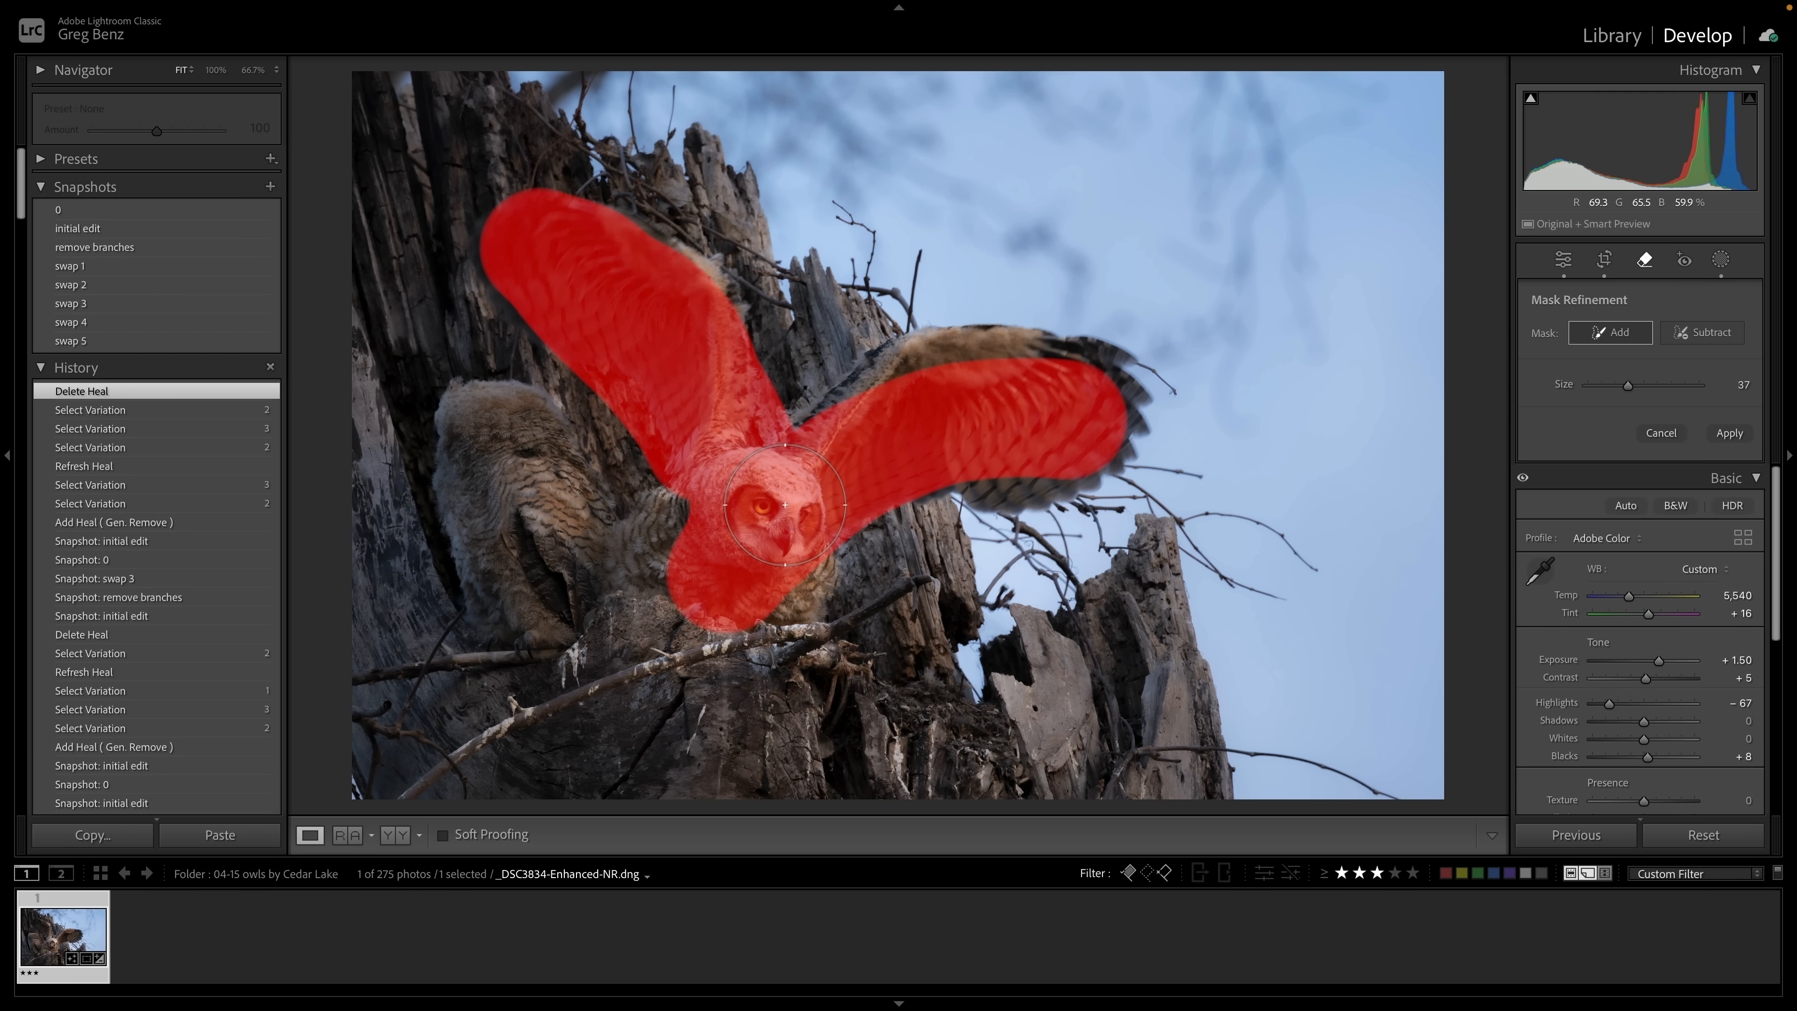
pyautogui.press('Escape')
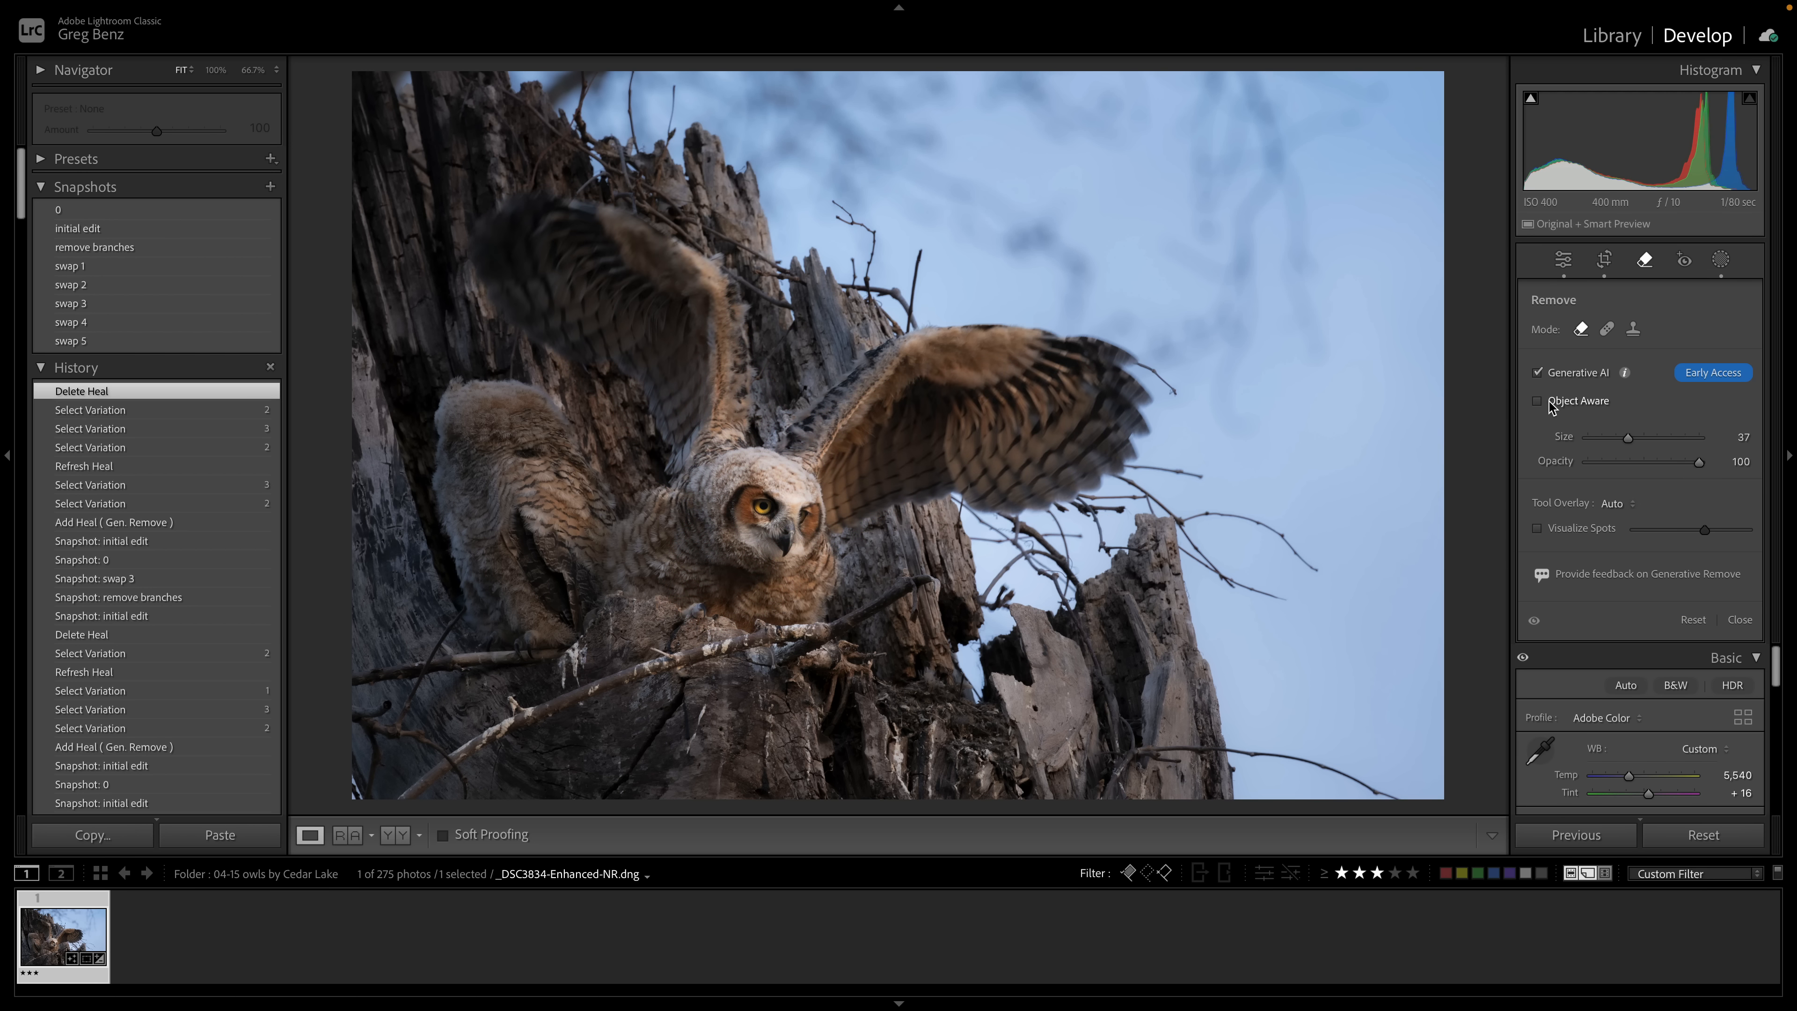
pyautogui.moveTo(1104, 409)
pyautogui.mouseDown()
pyautogui.moveTo(917, 419)
pyautogui.moveTo(781, 492)
pyautogui.moveTo(752, 545)
pyautogui.moveTo(706, 361)
pyautogui.moveTo(646, 303)
pyautogui.moveTo(532, 258)
pyautogui.mouseUp()
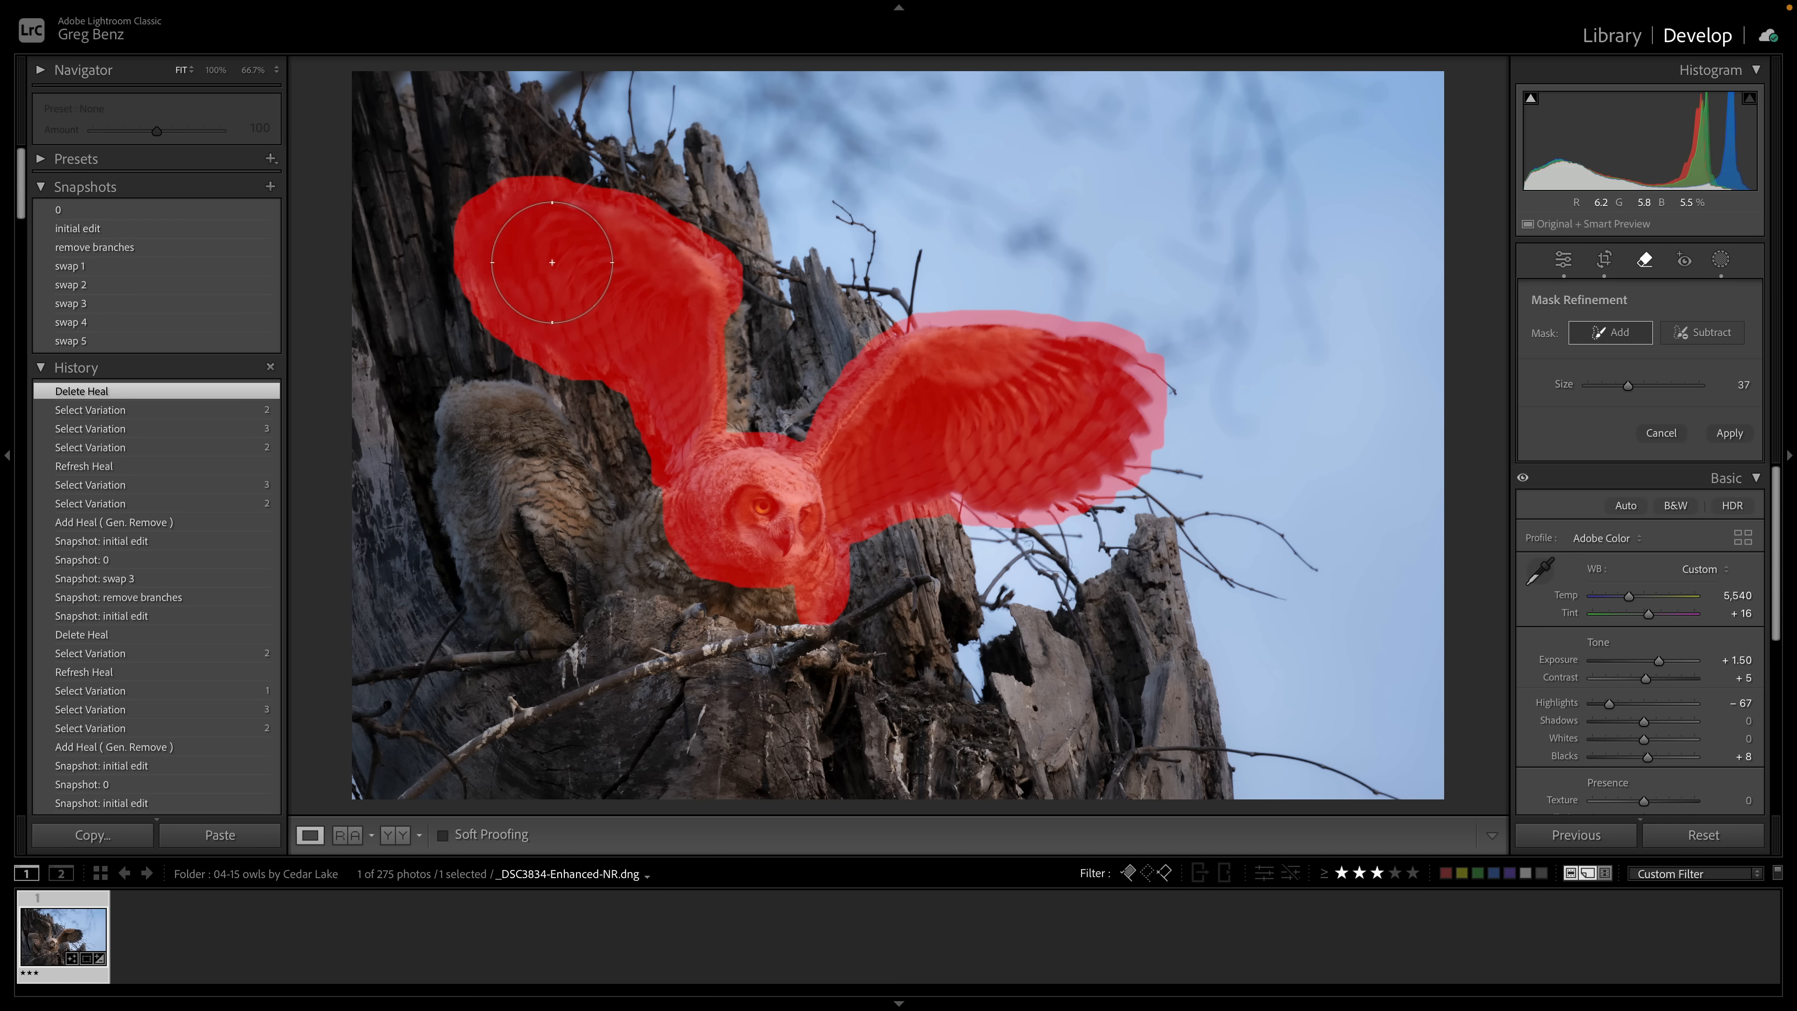
pyautogui.press('Escape')
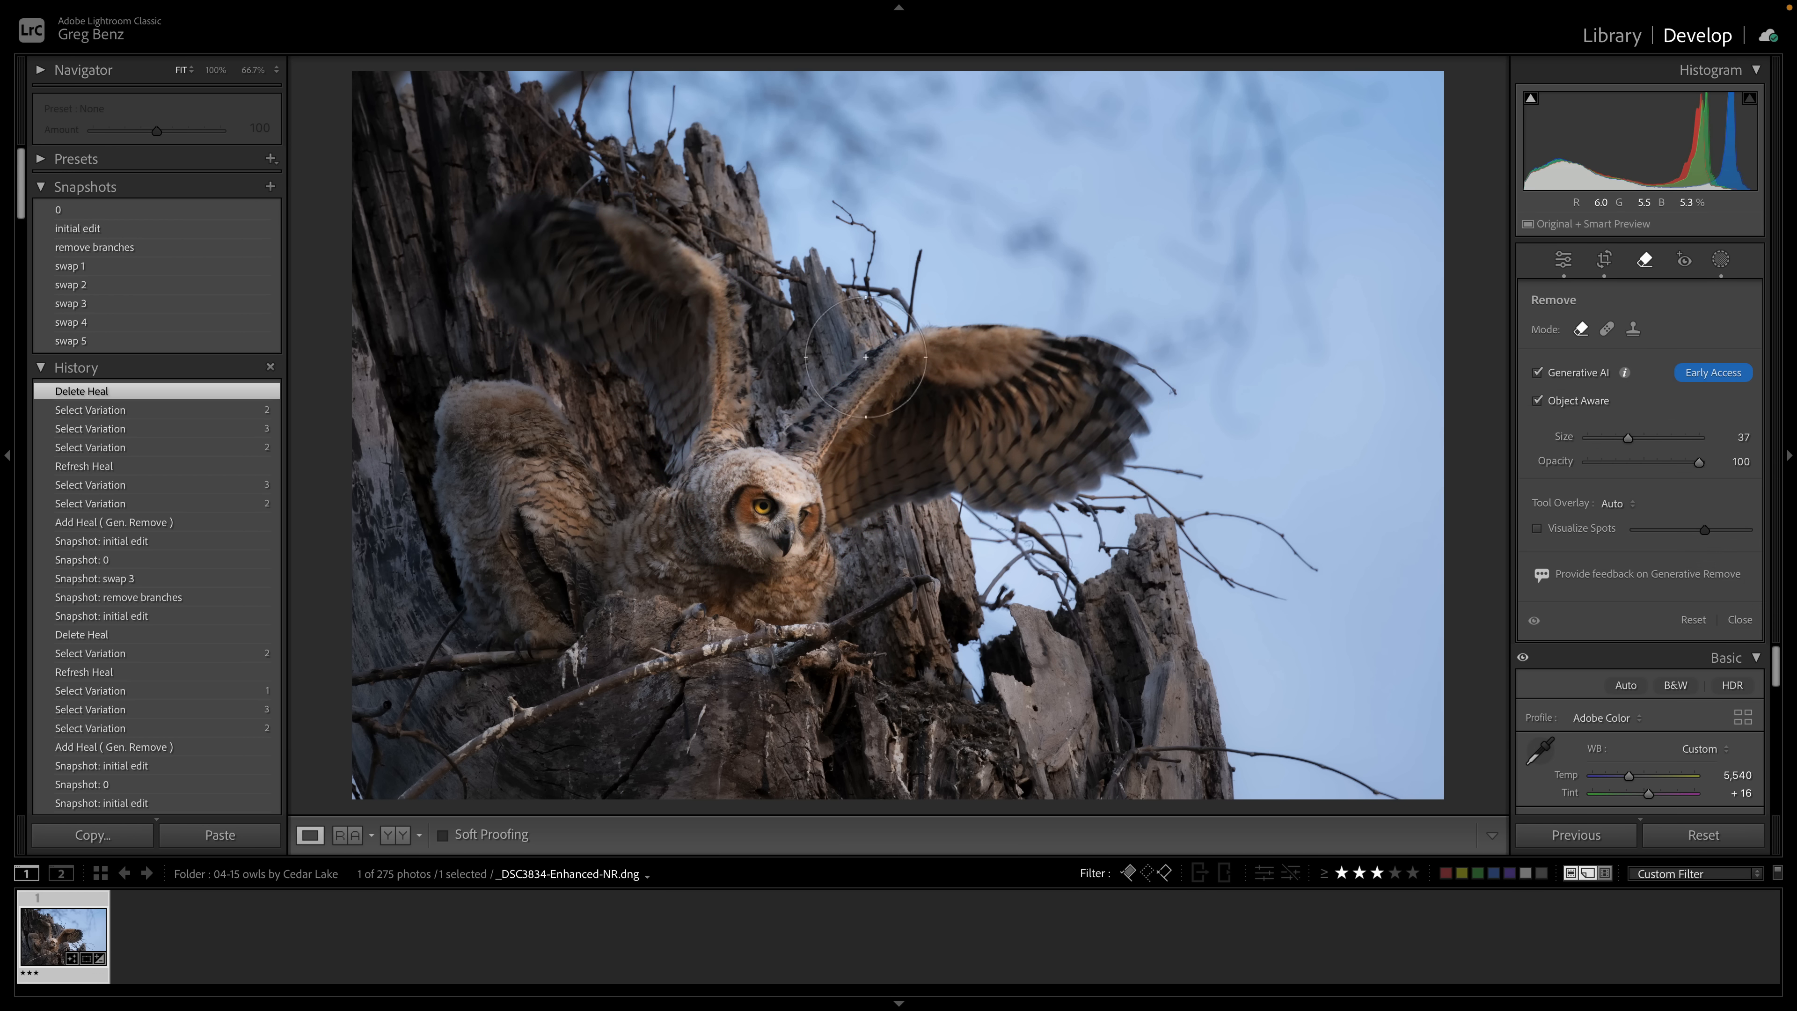
pyautogui.click(1545, 402)
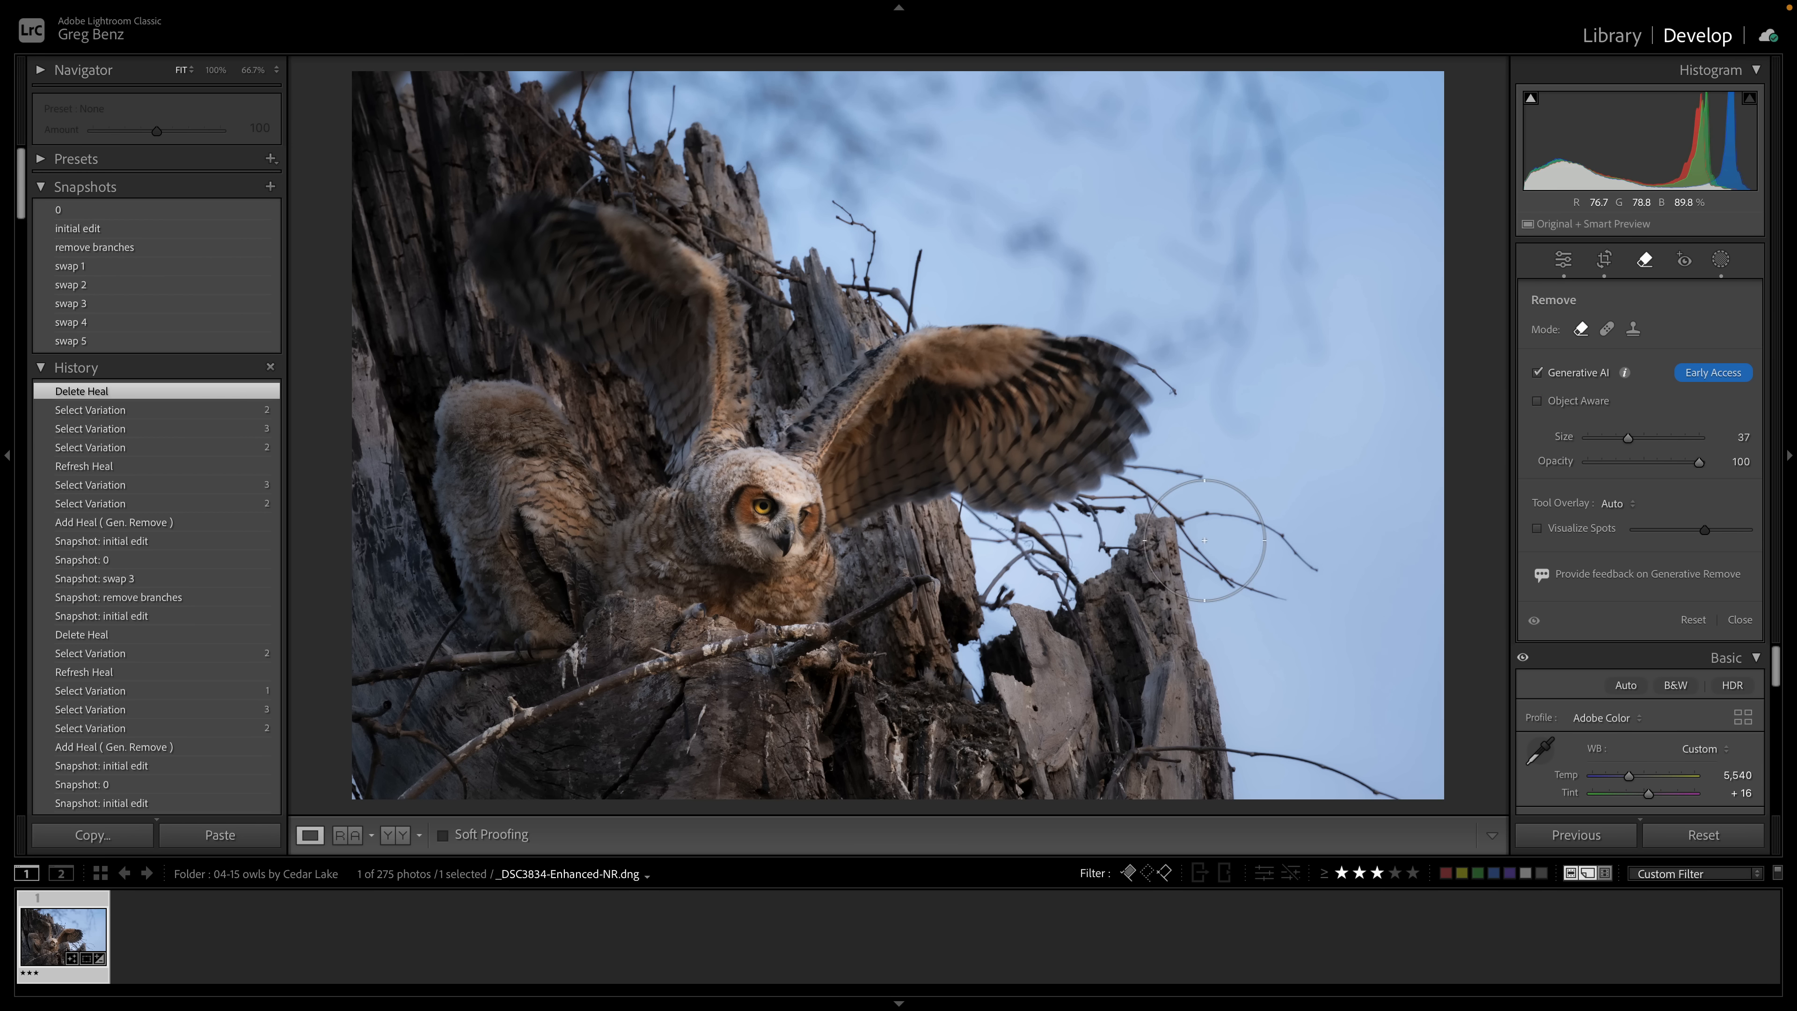
# Set the Remove brush size to 7 and mask the thin branch extending into the sky from the wing's lower tip
pyautogui.press('z')
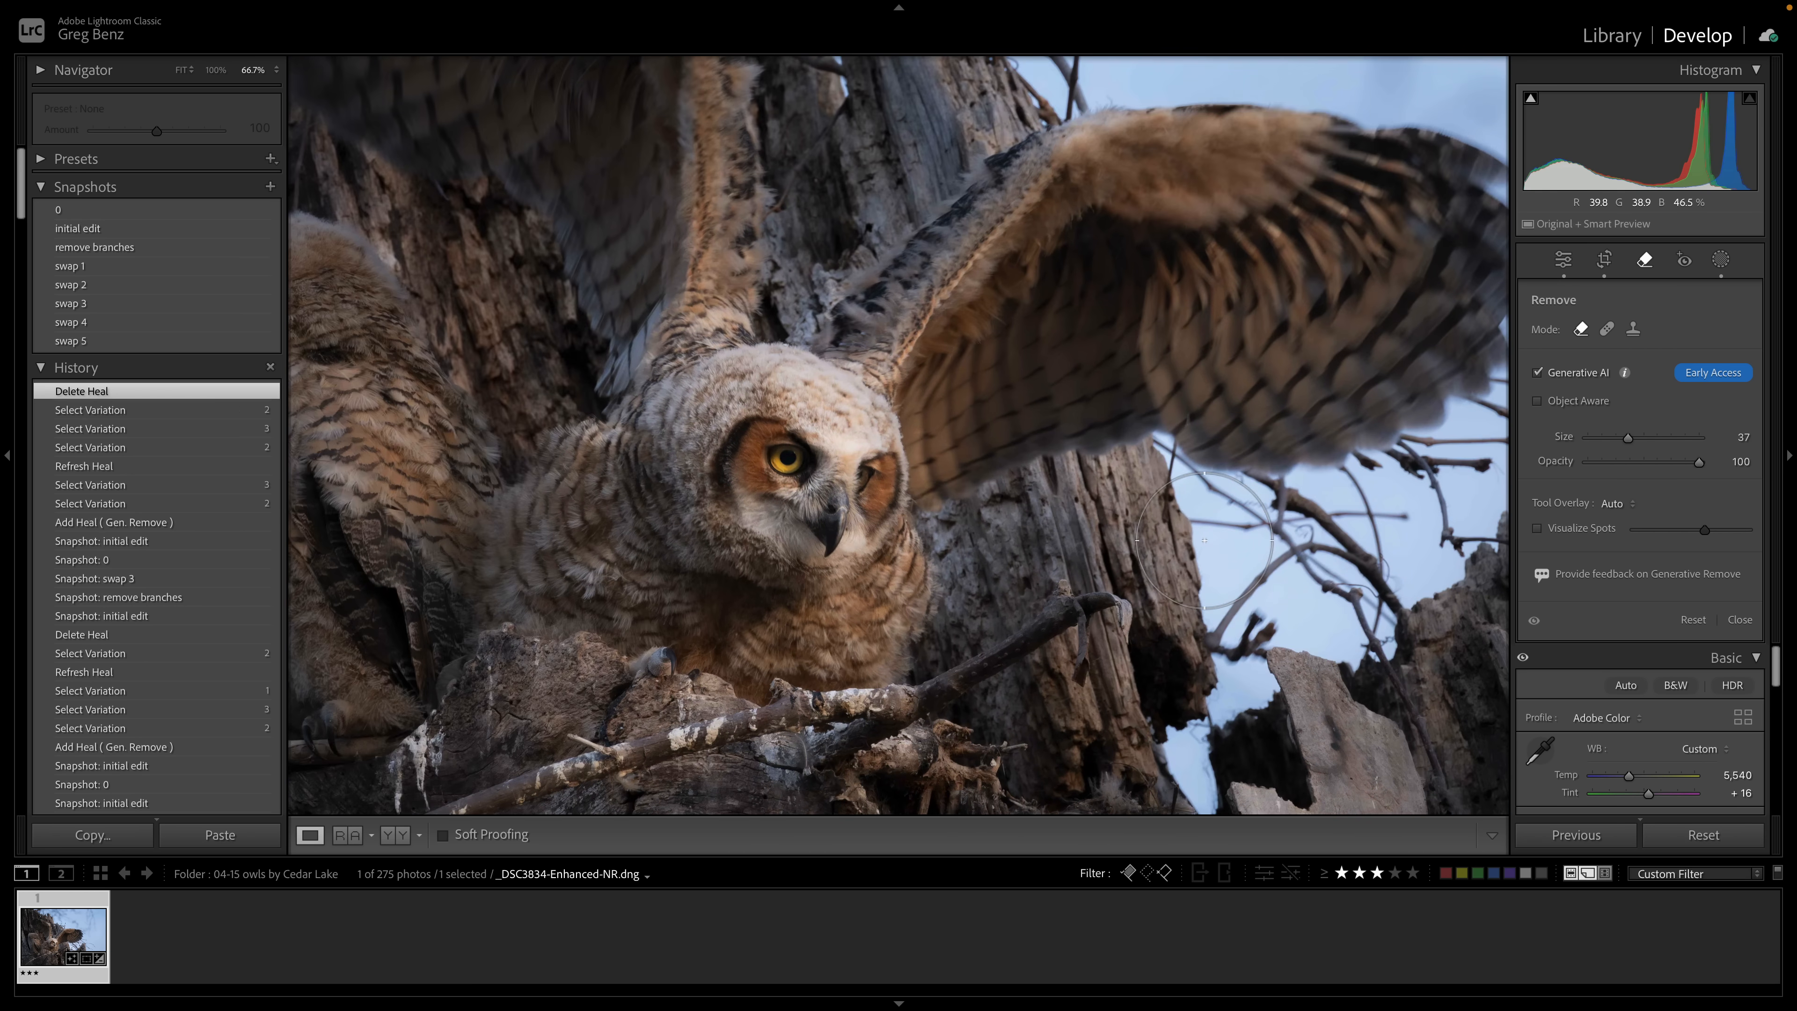
pyautogui.moveTo(1204, 540); pyautogui.dragTo(577, 477)
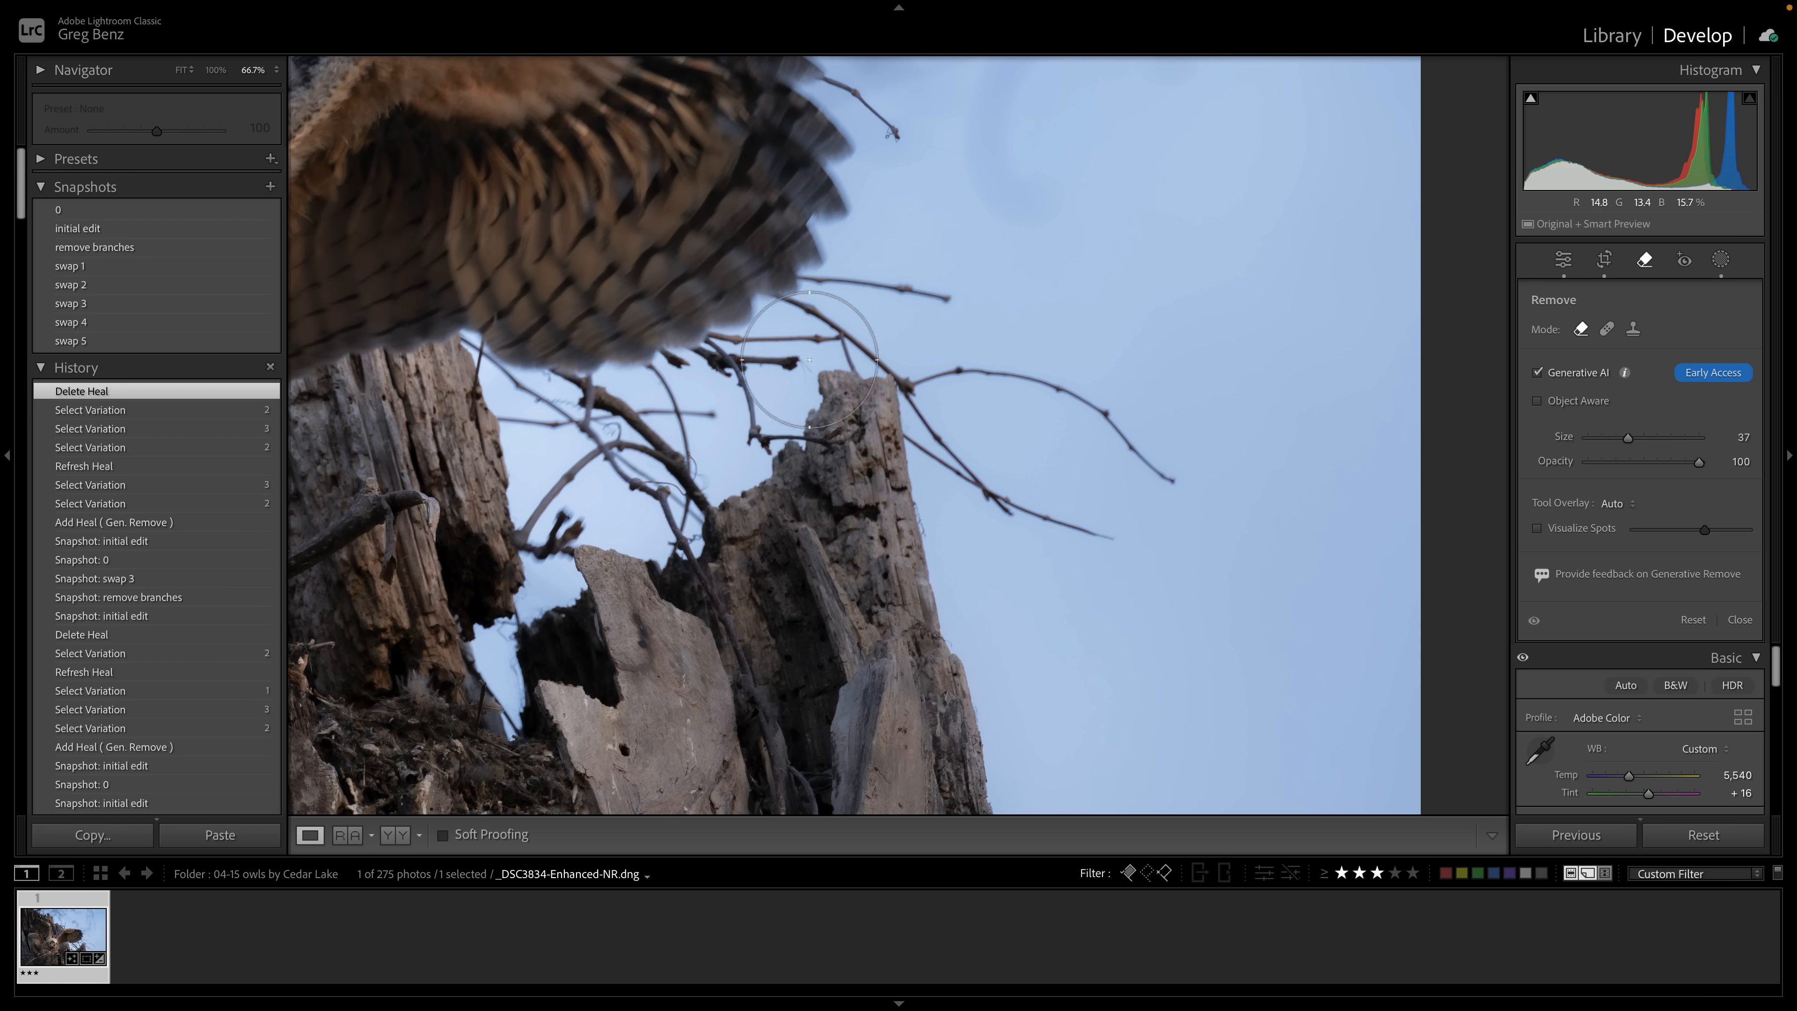
pyautogui.scroll(-2, 896, 452)
pyautogui.scroll(-18, 896, 452)
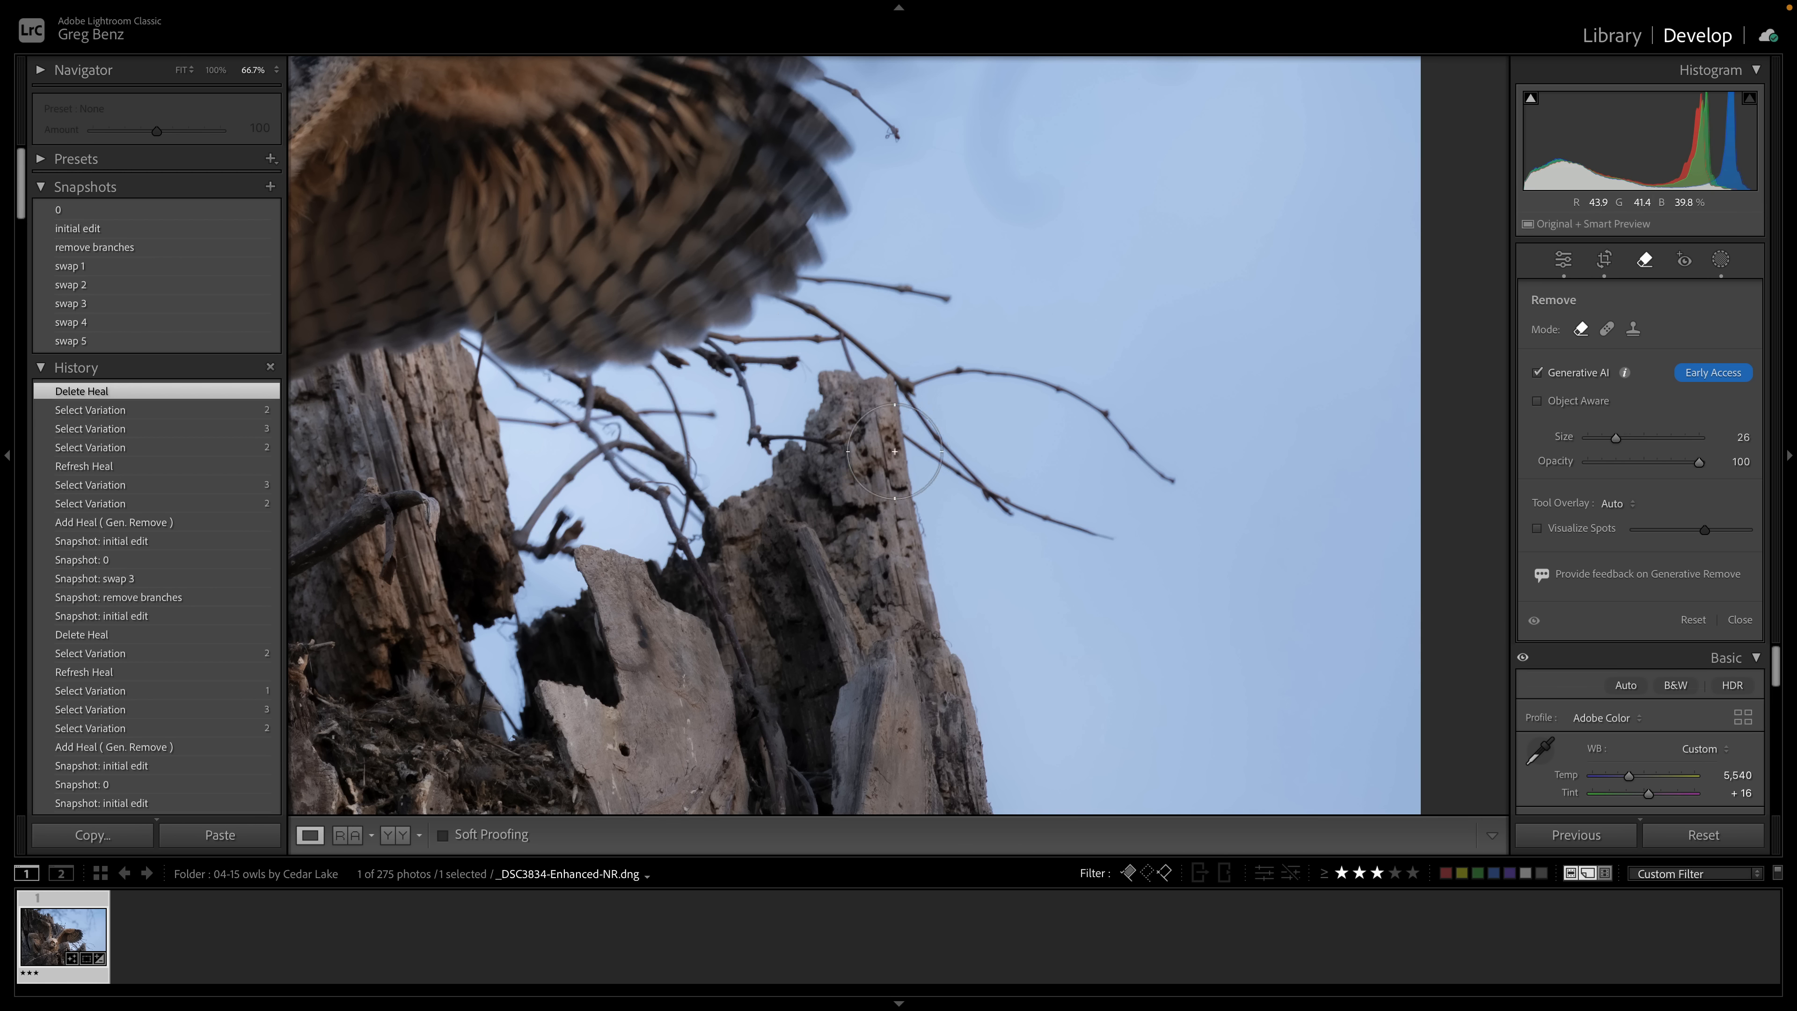
pyautogui.scroll(-3, 893, 459)
pyautogui.scroll(-7, 817, 323)
pyautogui.click(948, 295)
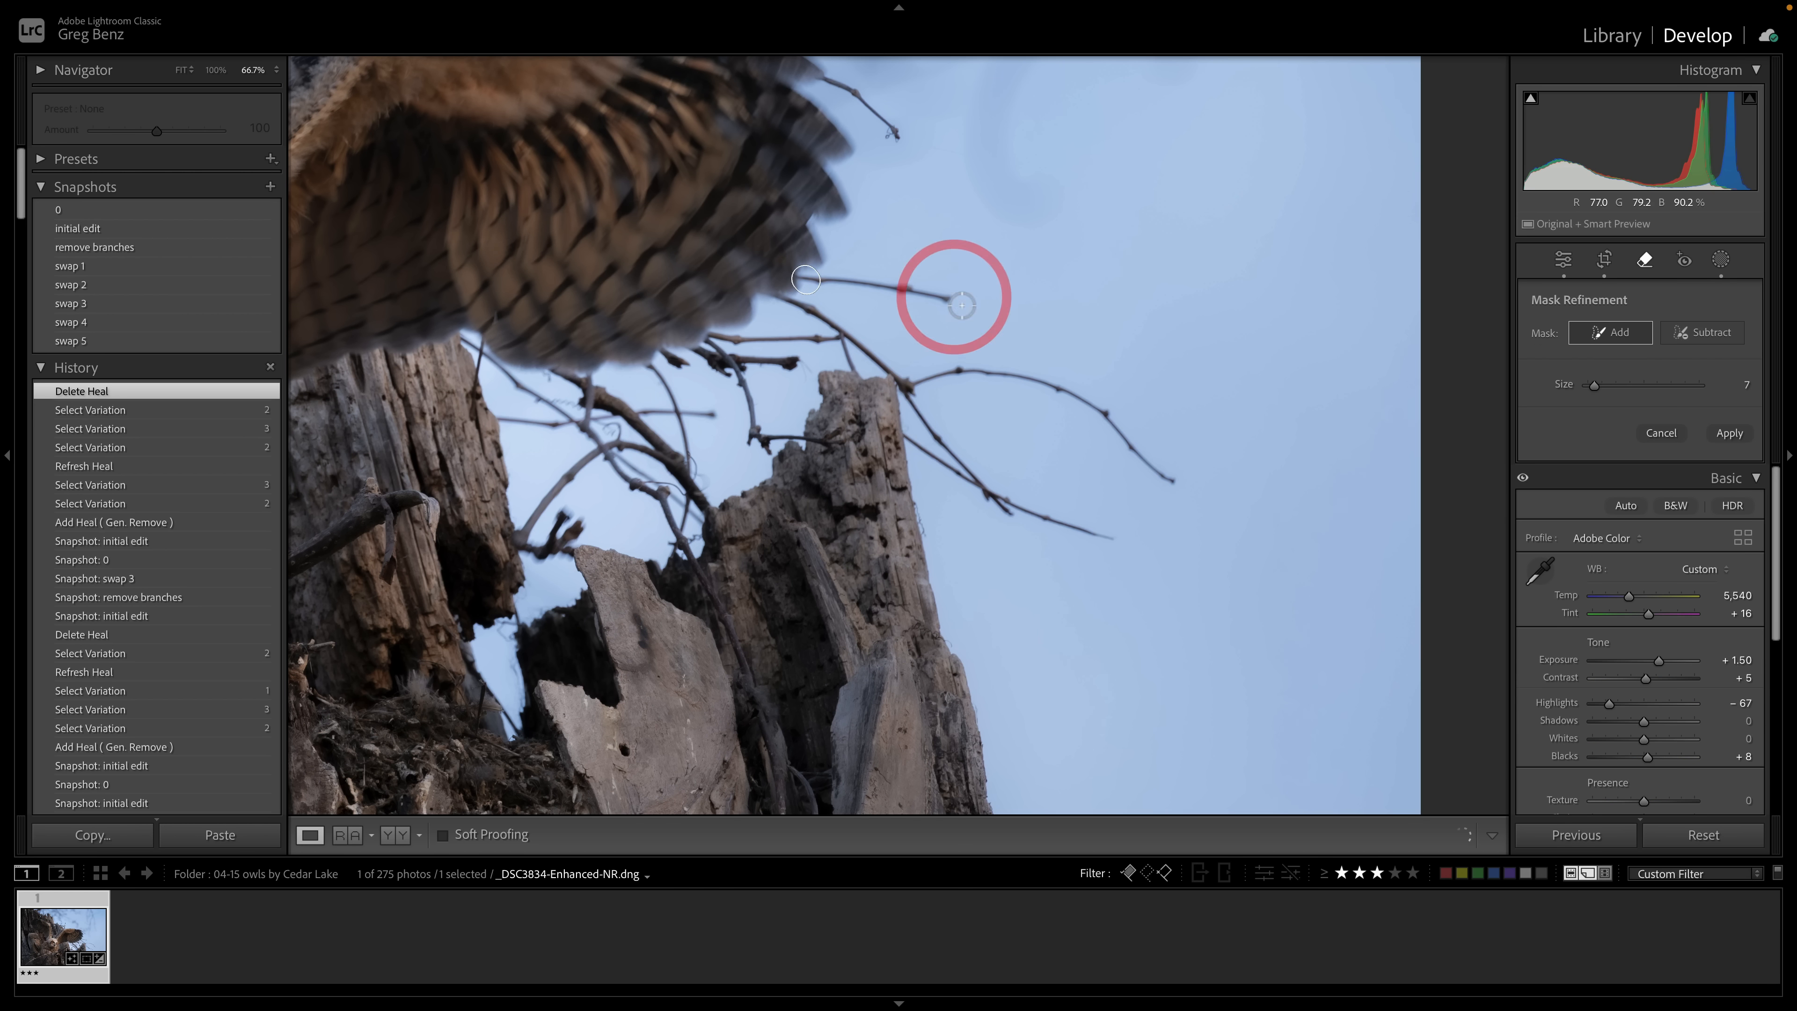
# Add the forked branches extending into the sky past the stump's peak to the mask, and apply the Generative AI removal
pyautogui.moveTo(962, 296)
pyautogui.mouseDown()
pyautogui.moveTo(799, 280)
pyautogui.moveTo(910, 387)
pyautogui.moveTo(1076, 399)
pyautogui.moveTo(1167, 471)
pyautogui.moveTo(1149, 457)
pyautogui.mouseUp()
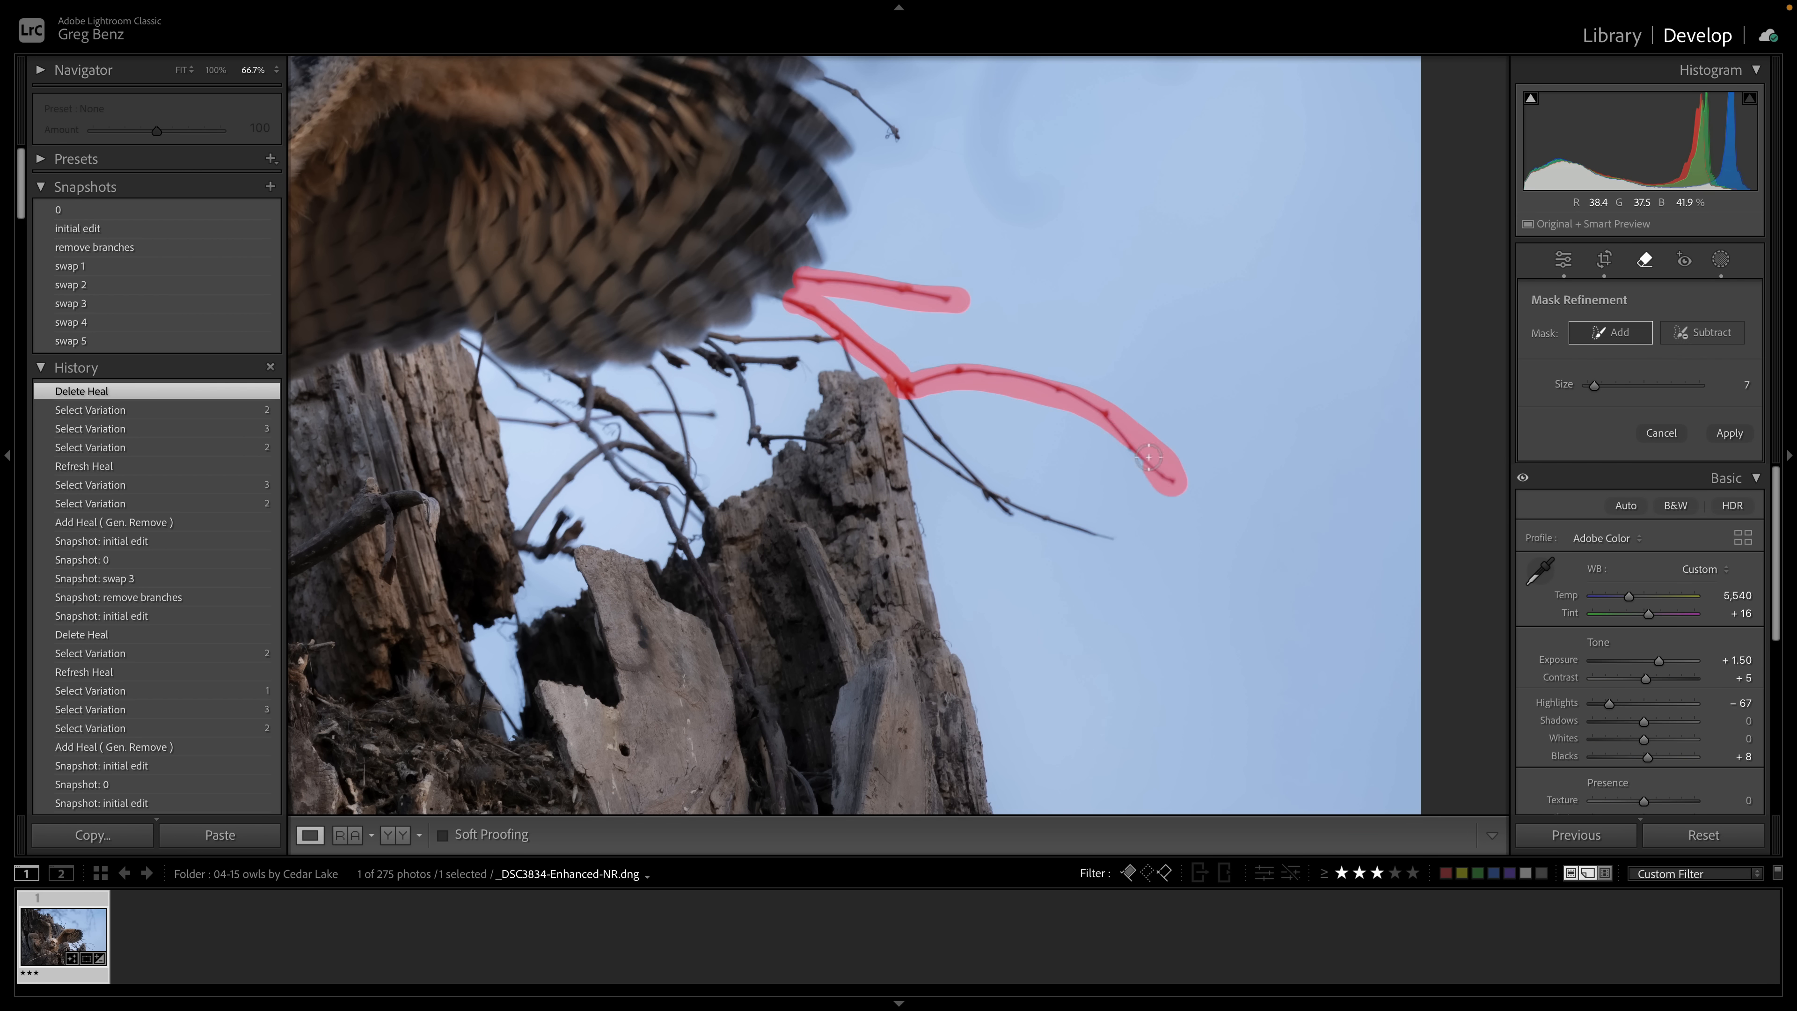
pyautogui.moveTo(1085, 402)
pyautogui.mouseDown()
pyautogui.moveTo(1005, 364)
pyautogui.moveTo(915, 389)
pyautogui.moveTo(993, 499)
pyautogui.moveTo(1114, 535)
pyautogui.mouseUp()
pyautogui.moveTo(918, 445); pyautogui.dragTo(895, 433)
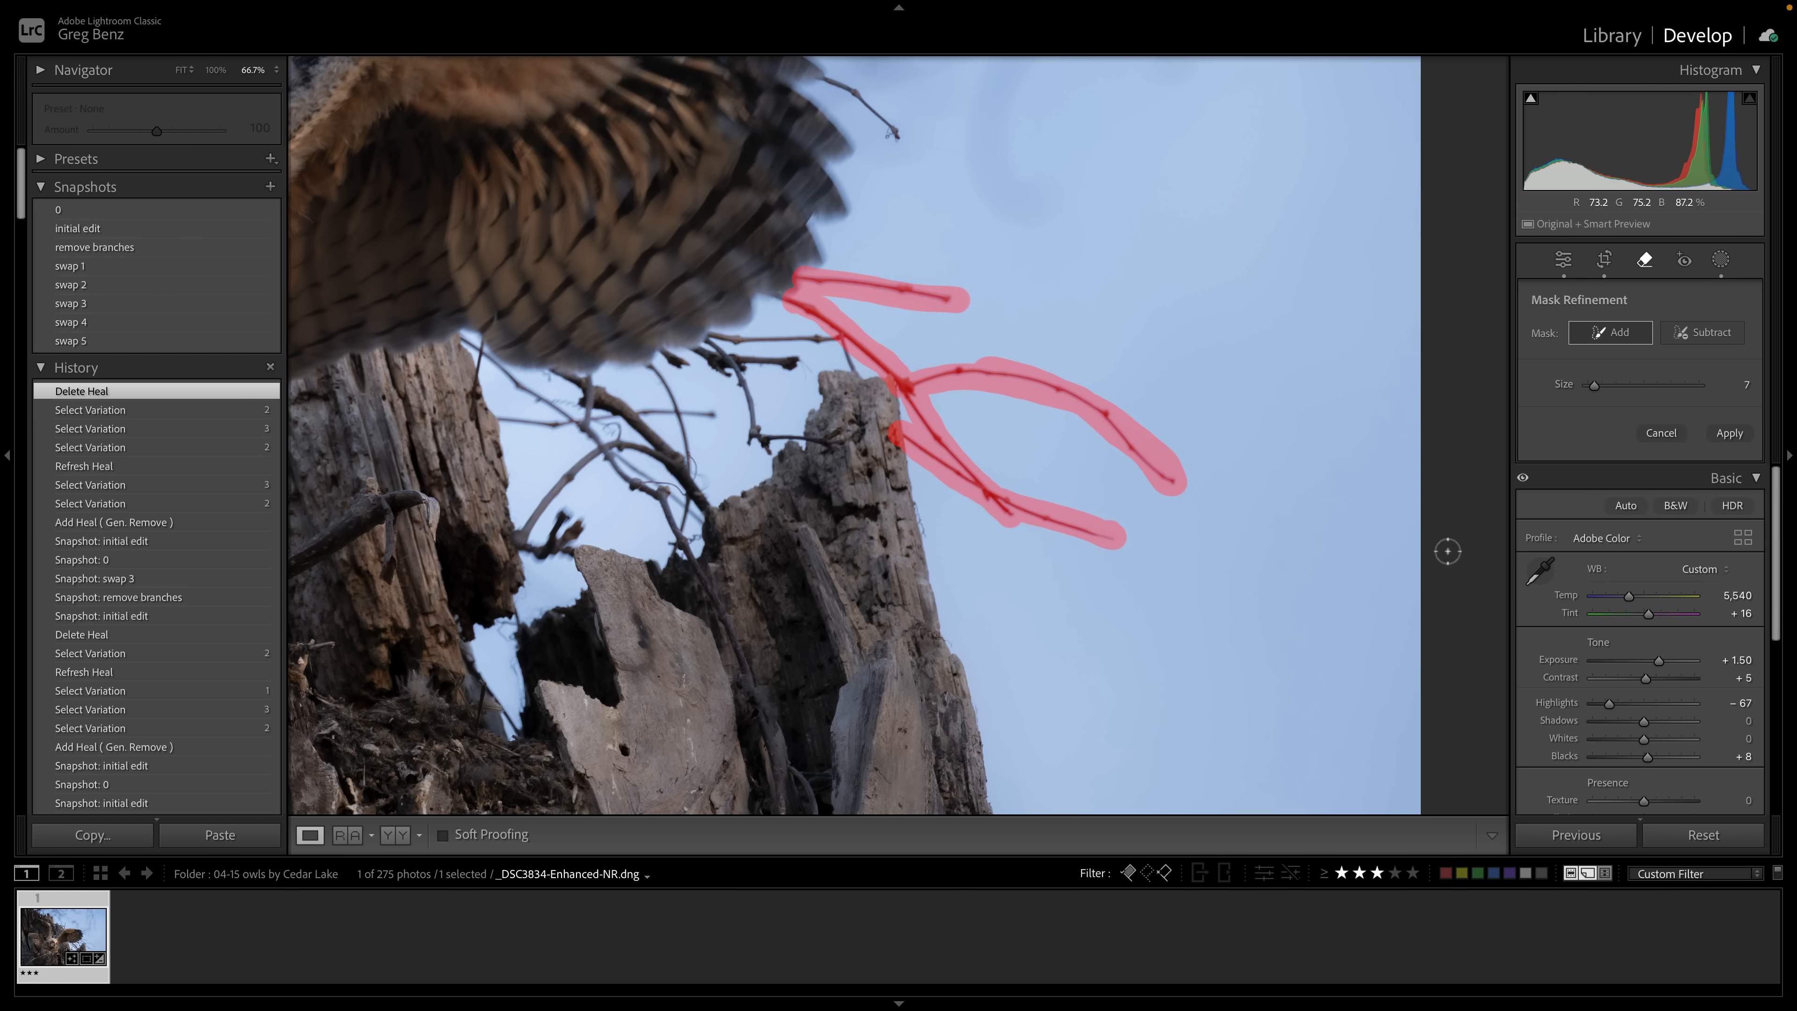
pyautogui.click(1731, 435)
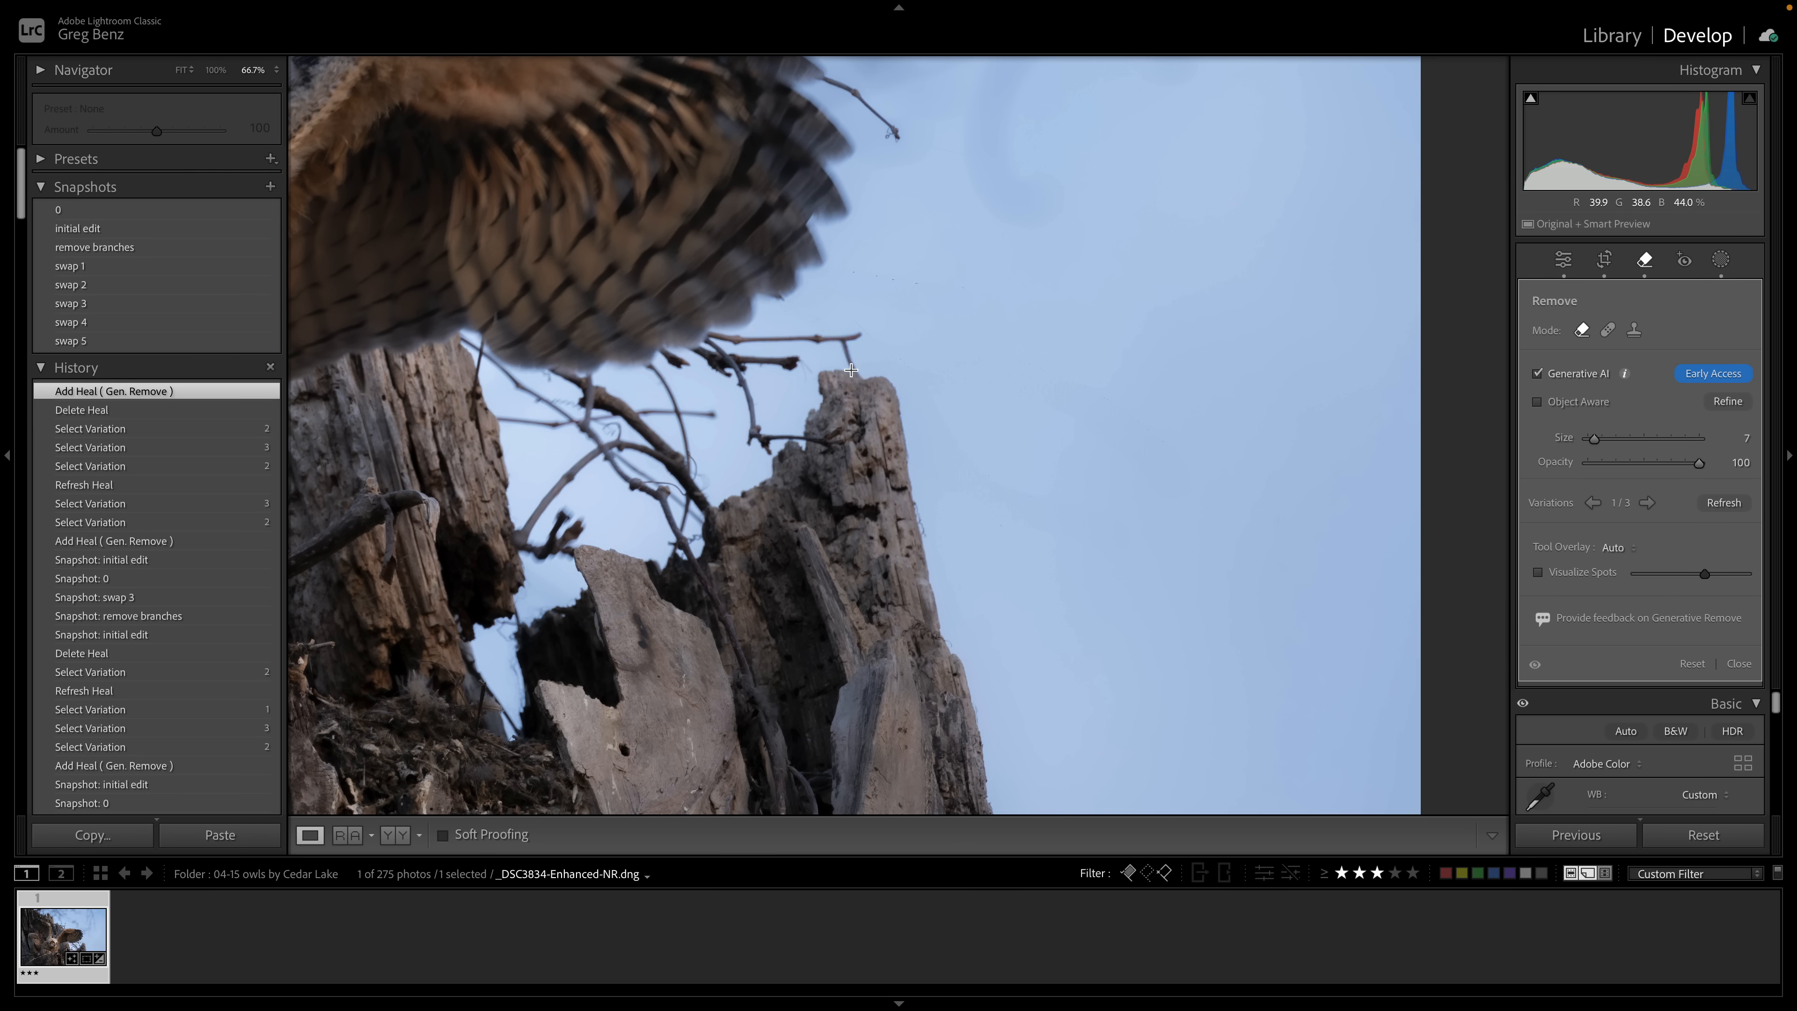
# Mask the forked branches between the owl's wing and the stump's peak, and apply the Generative AI removal
pyautogui.moveTo(733, 340)
pyautogui.mouseDown()
pyautogui.moveTo(714, 346)
pyautogui.moveTo(752, 418)
pyautogui.moveTo(834, 438)
pyautogui.mouseUp()
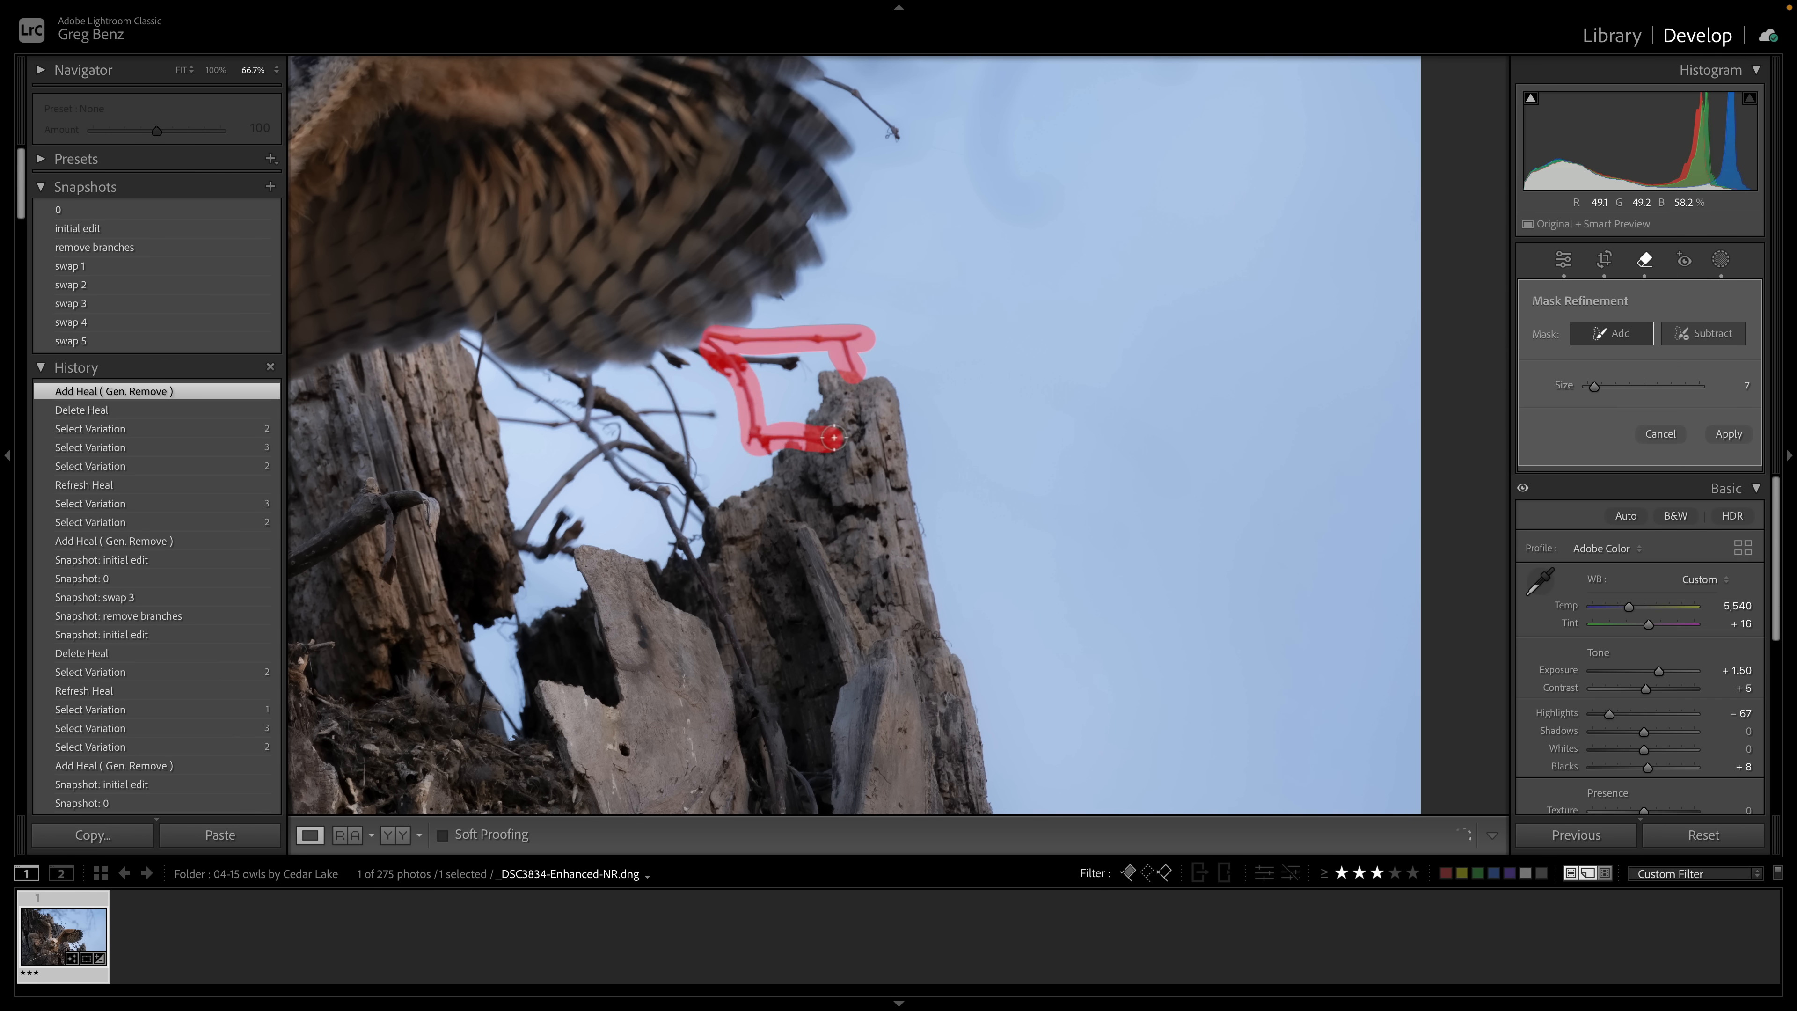
pyautogui.moveTo(796, 363); pyautogui.dragTo(664, 352)
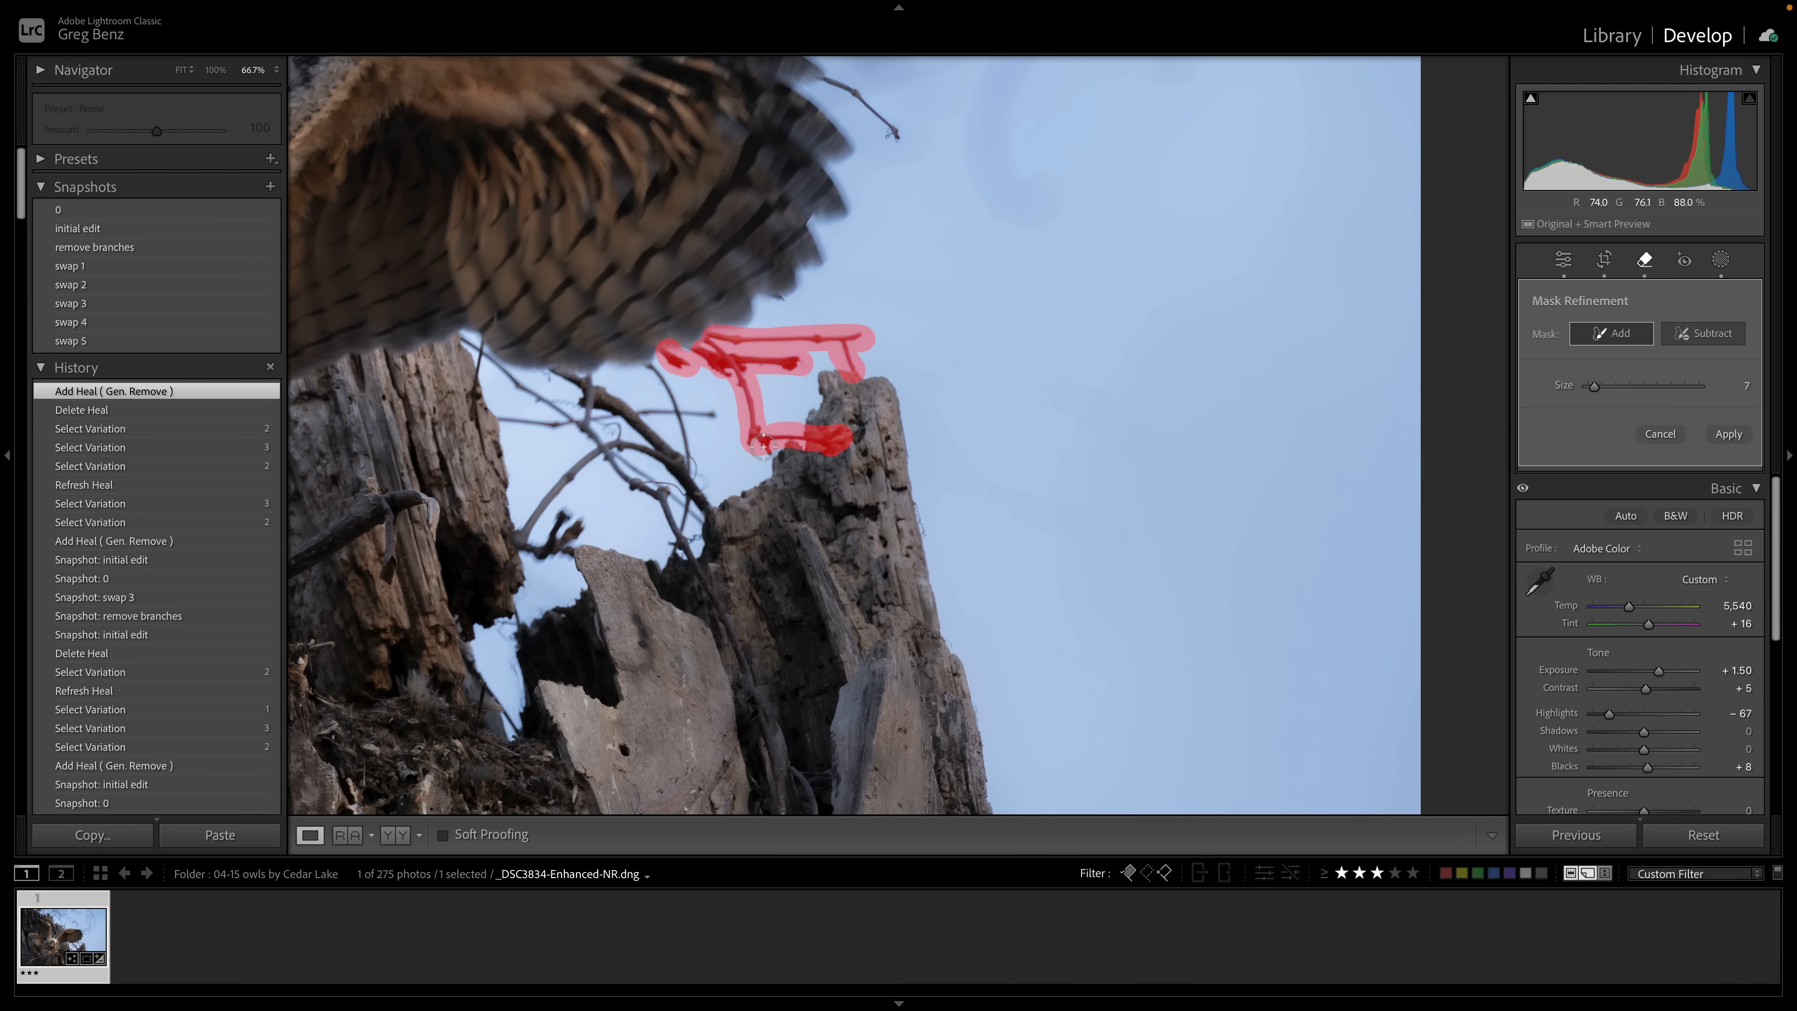
pyautogui.click(763, 446)
pyautogui.click(1729, 435)
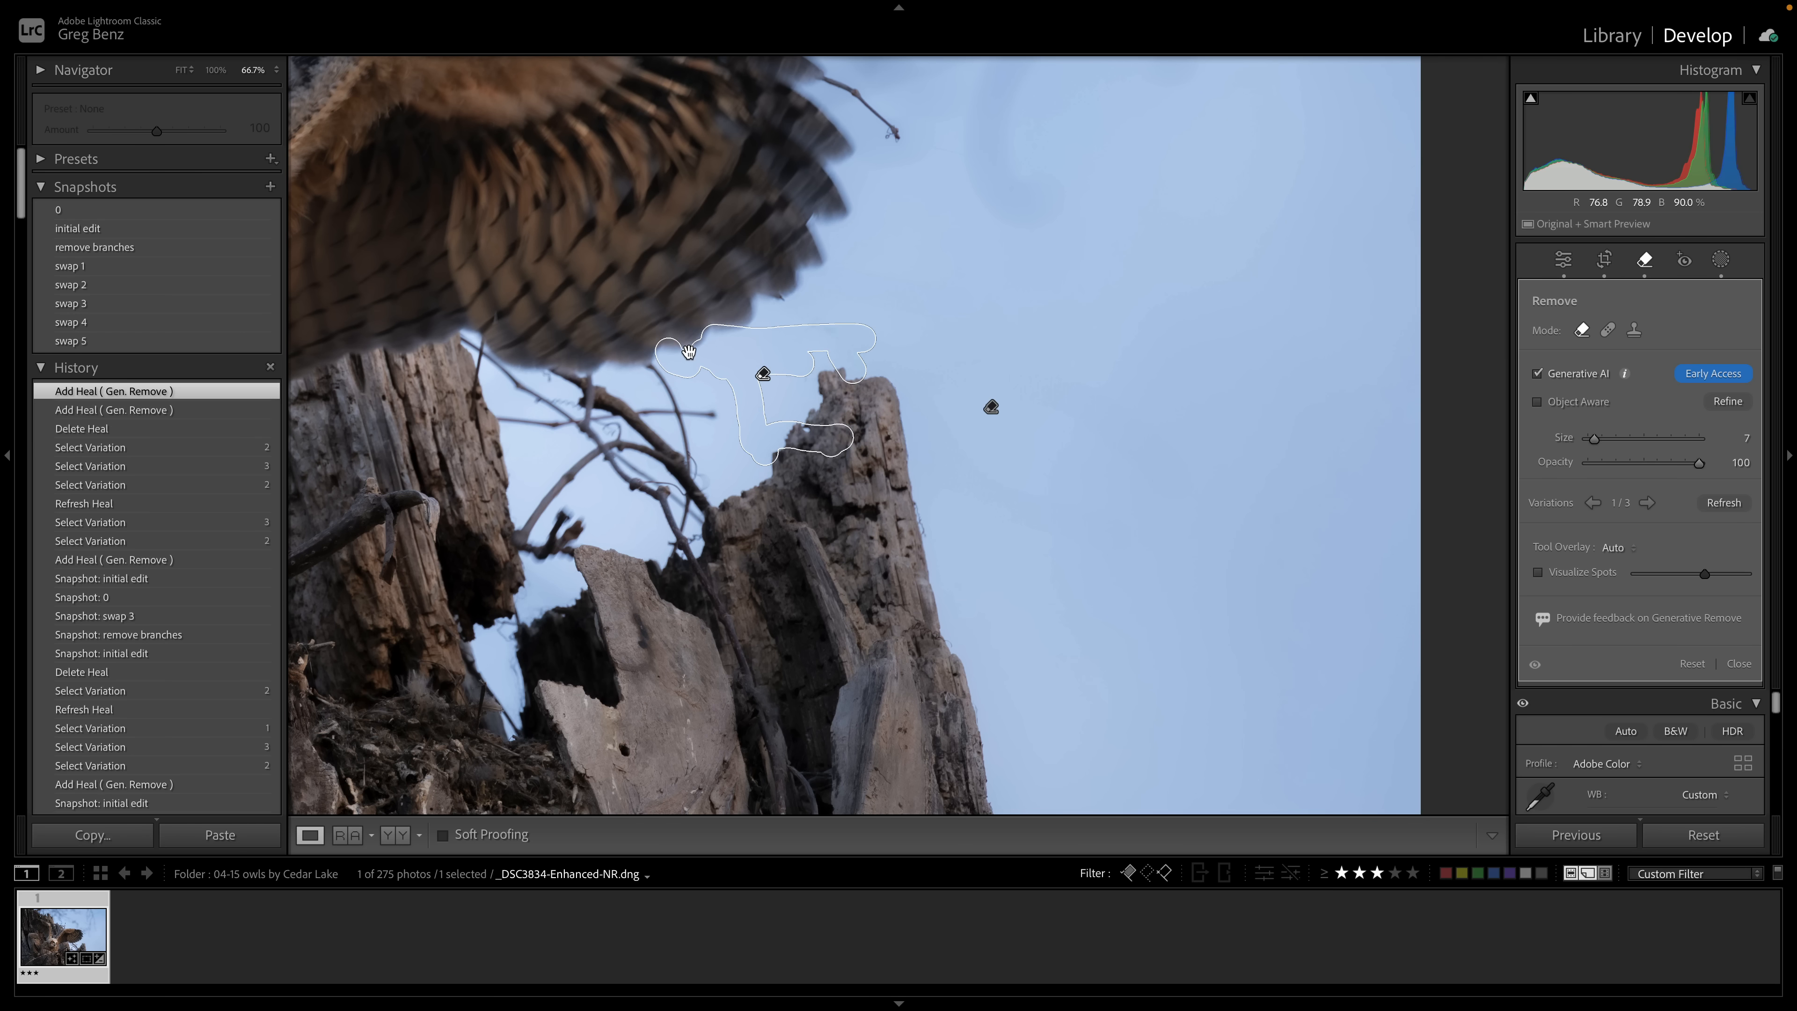
# Mask the small leftover spot at the wing's lower edge and apply the Generative AI removal to it
pyautogui.click(694, 357)
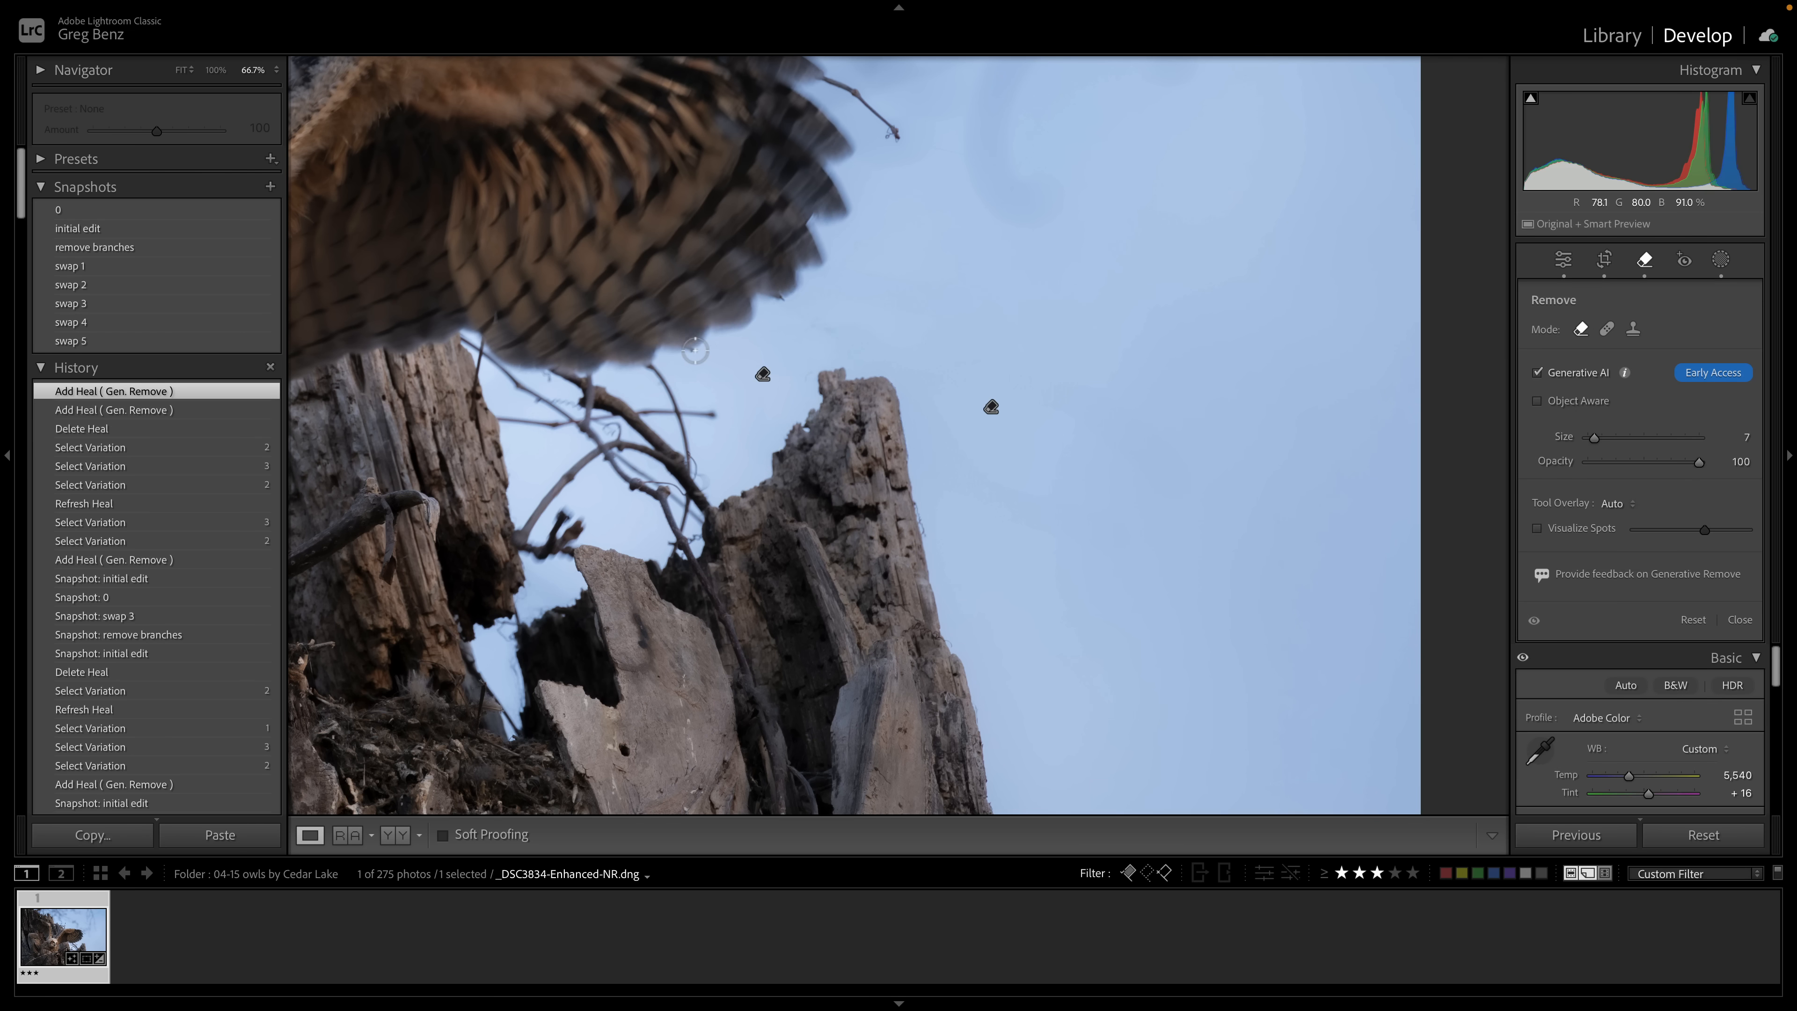
pyautogui.click(688, 350)
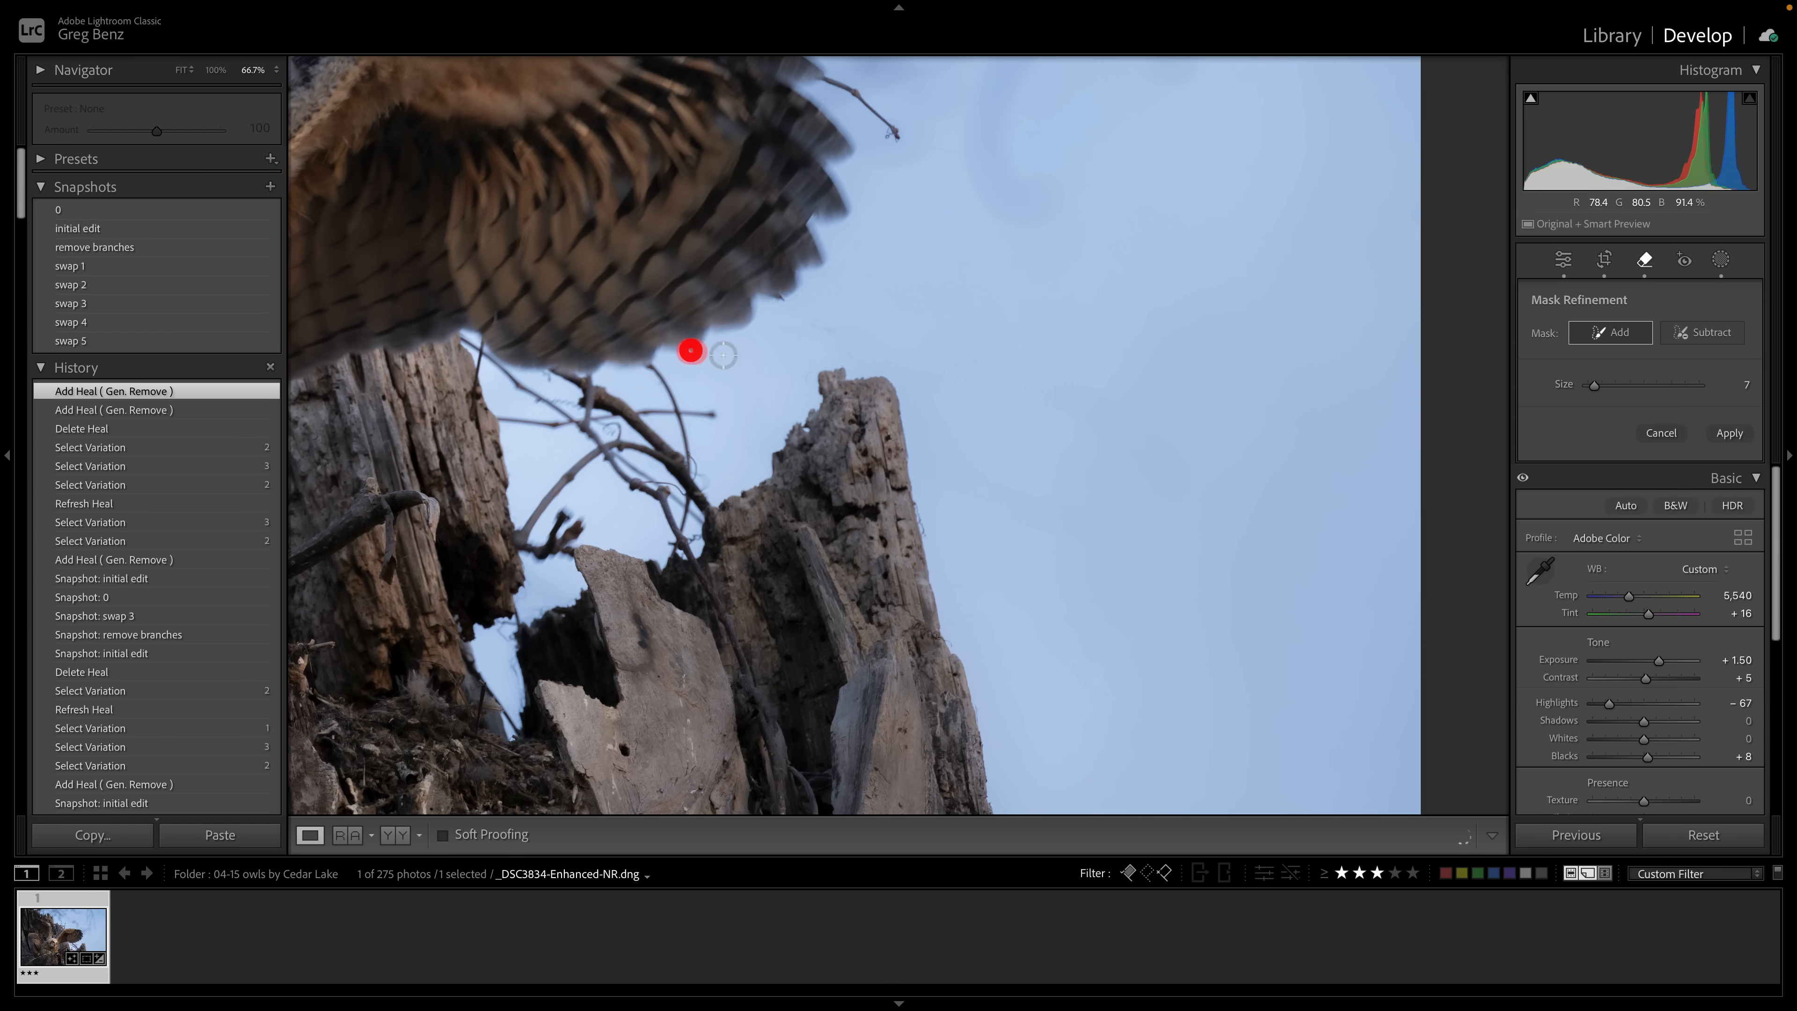
pyautogui.click(1717, 429)
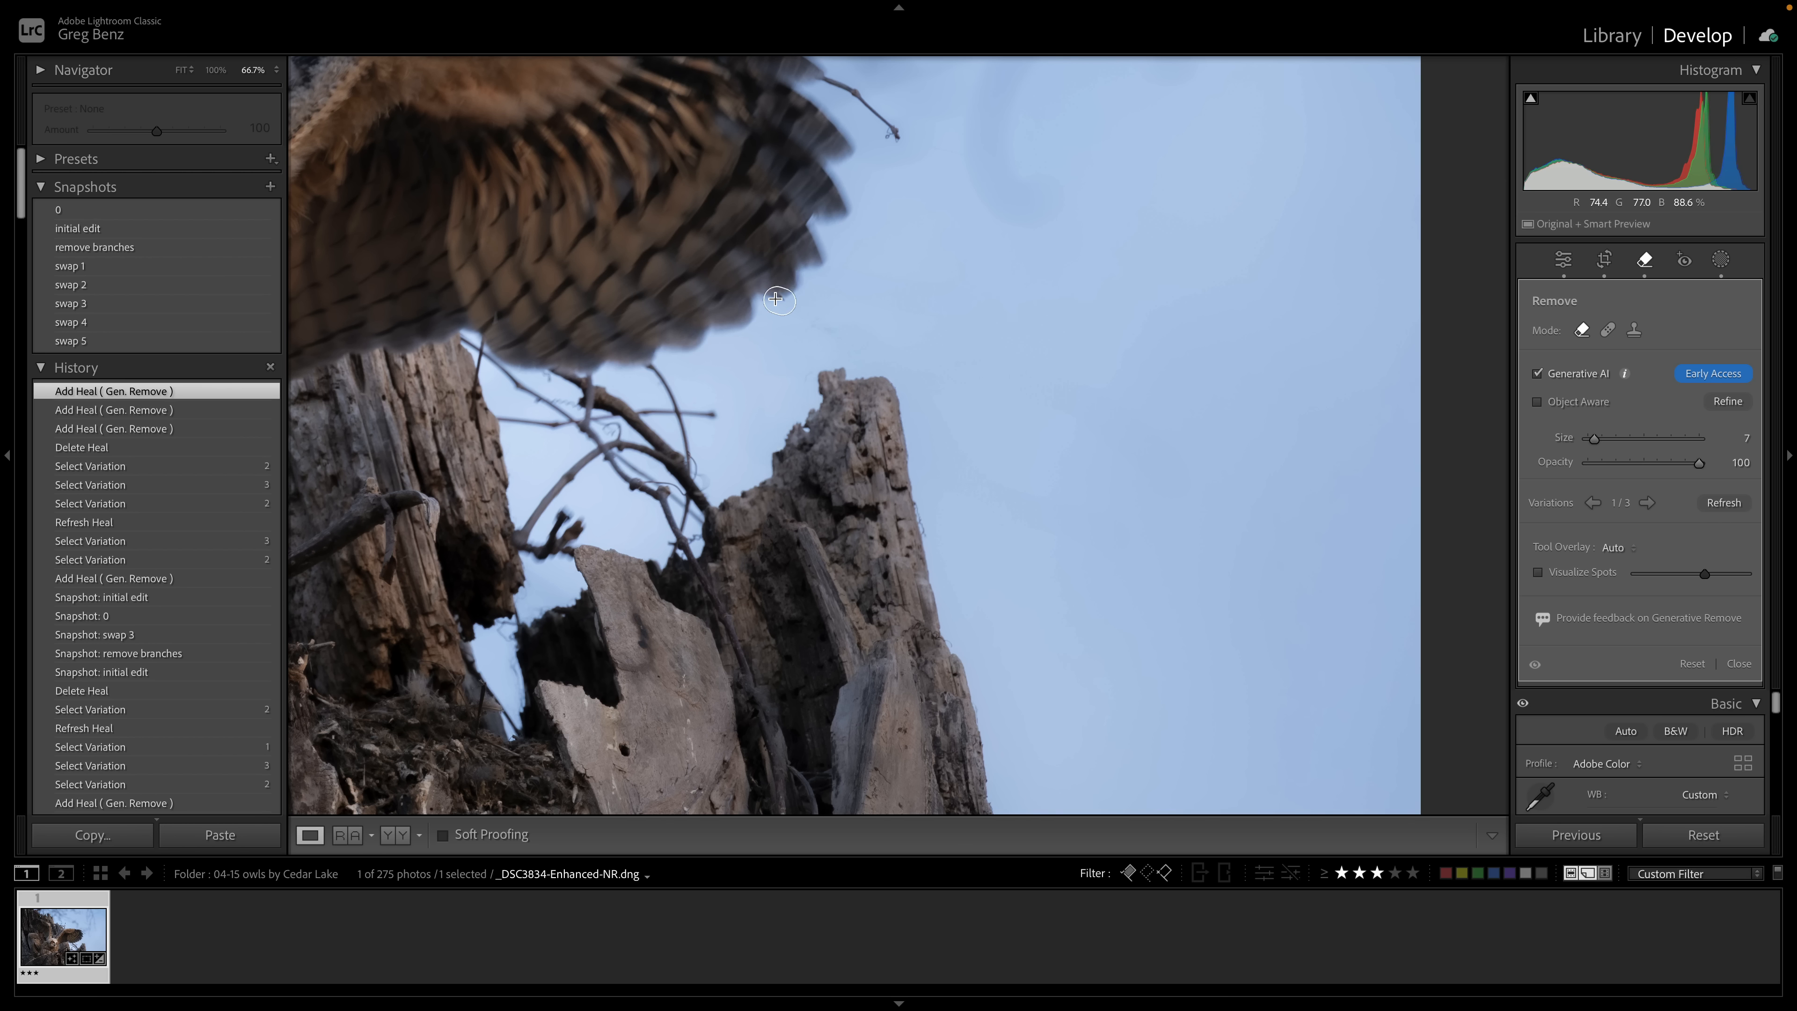
# Mask the speck beside the wing's edge and the thin twig beyond the upper wing feathers, and apply the removal
pyautogui.click(778, 300)
pyautogui.moveTo(903, 140); pyautogui.dragTo(826, 73)
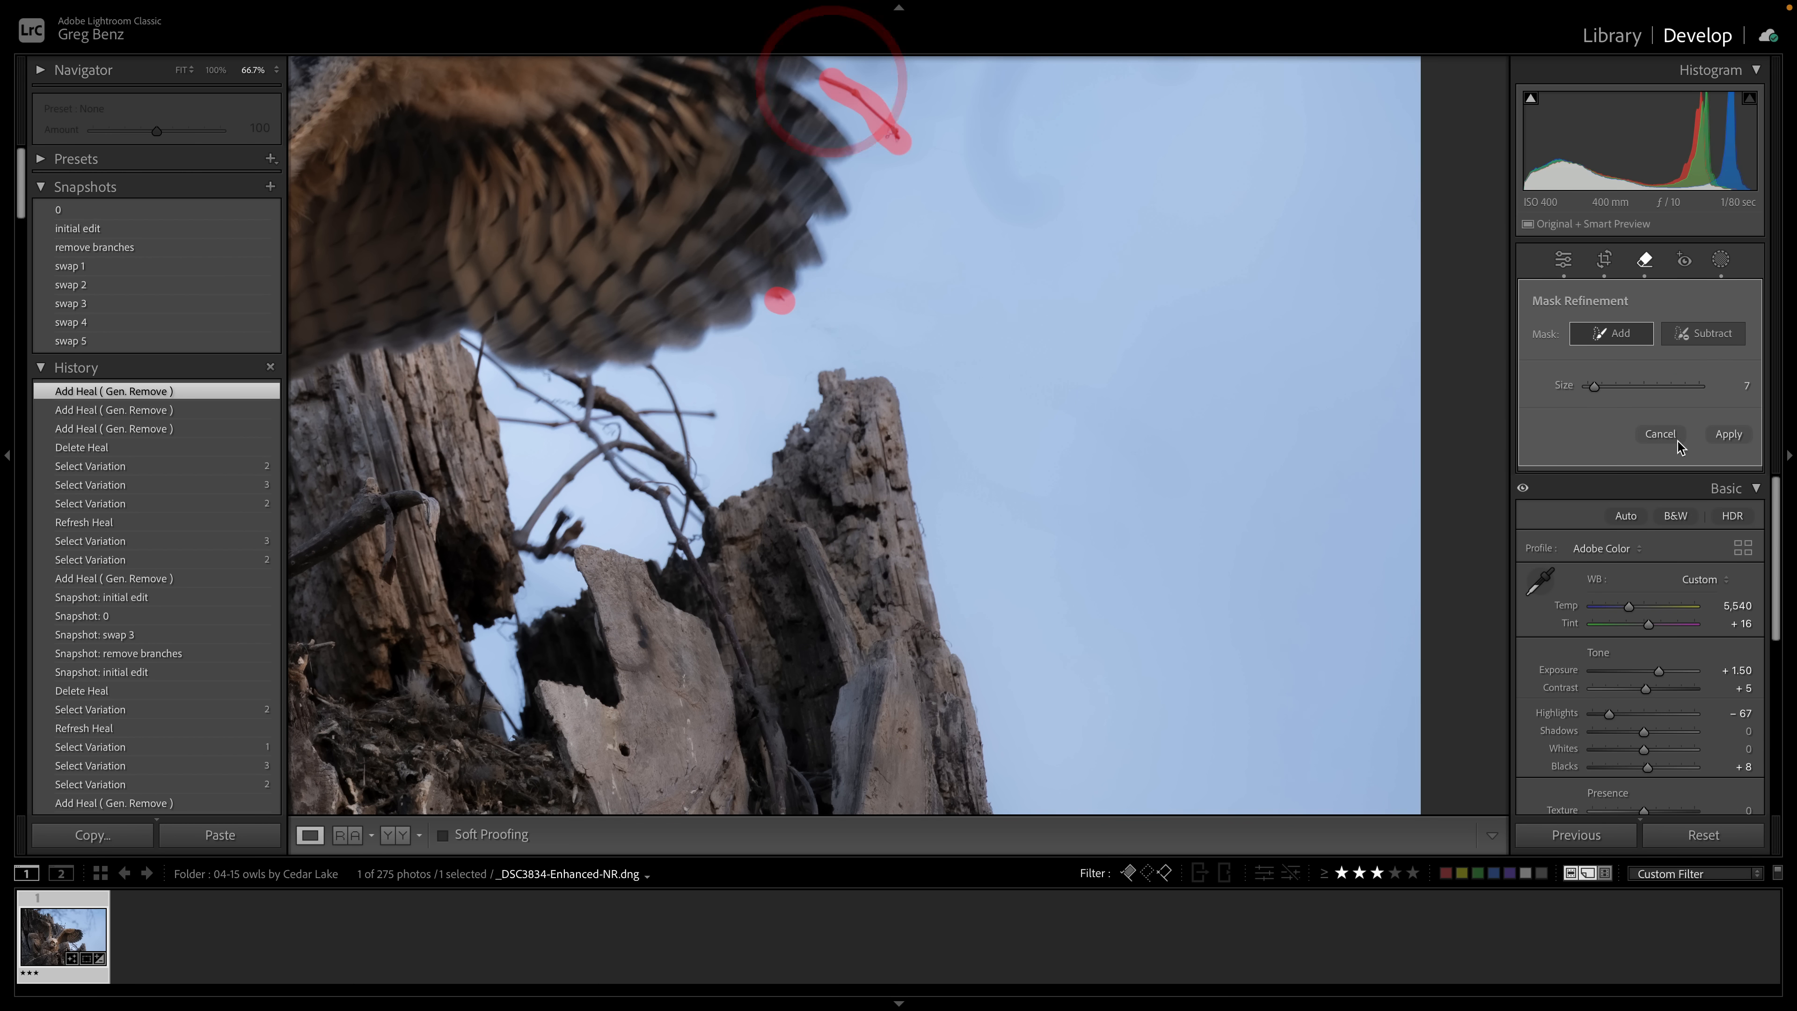
pyautogui.click(1725, 433)
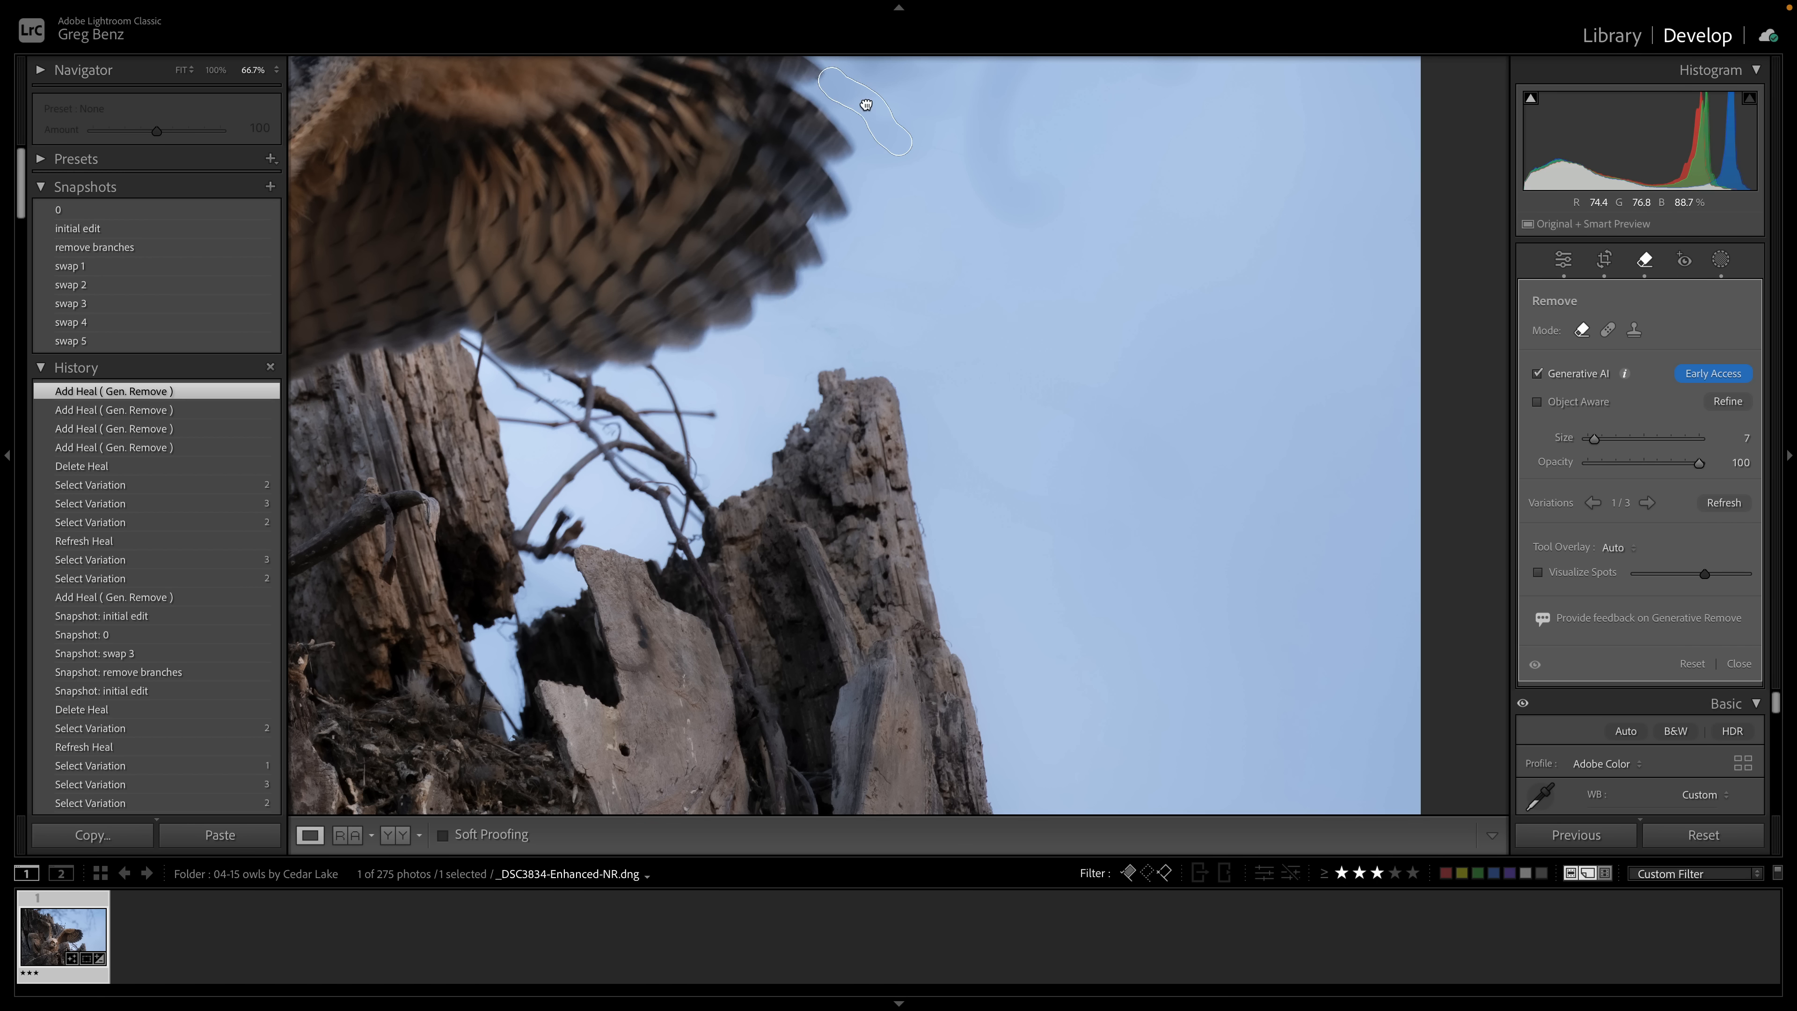
# Delete the upper twig's removal and redo it with the mask extended to the twig's base at the wing
pyautogui.press('Delete')
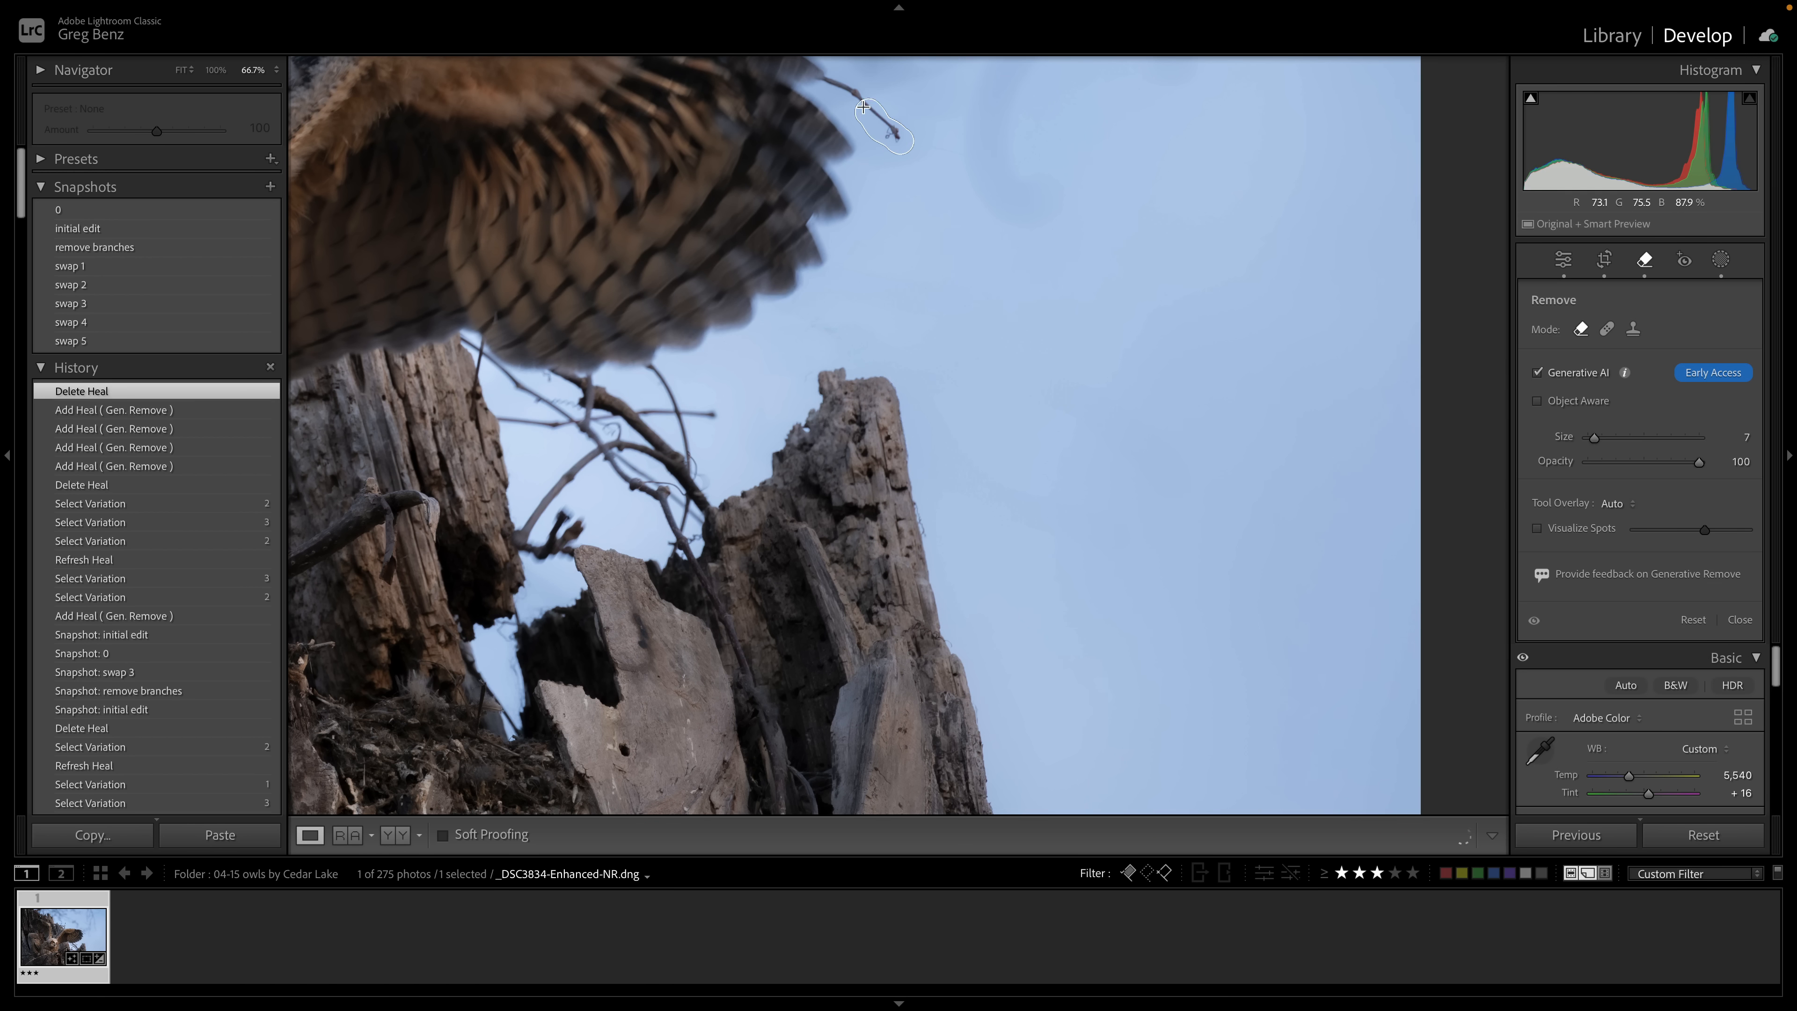
pyautogui.click(819, 78)
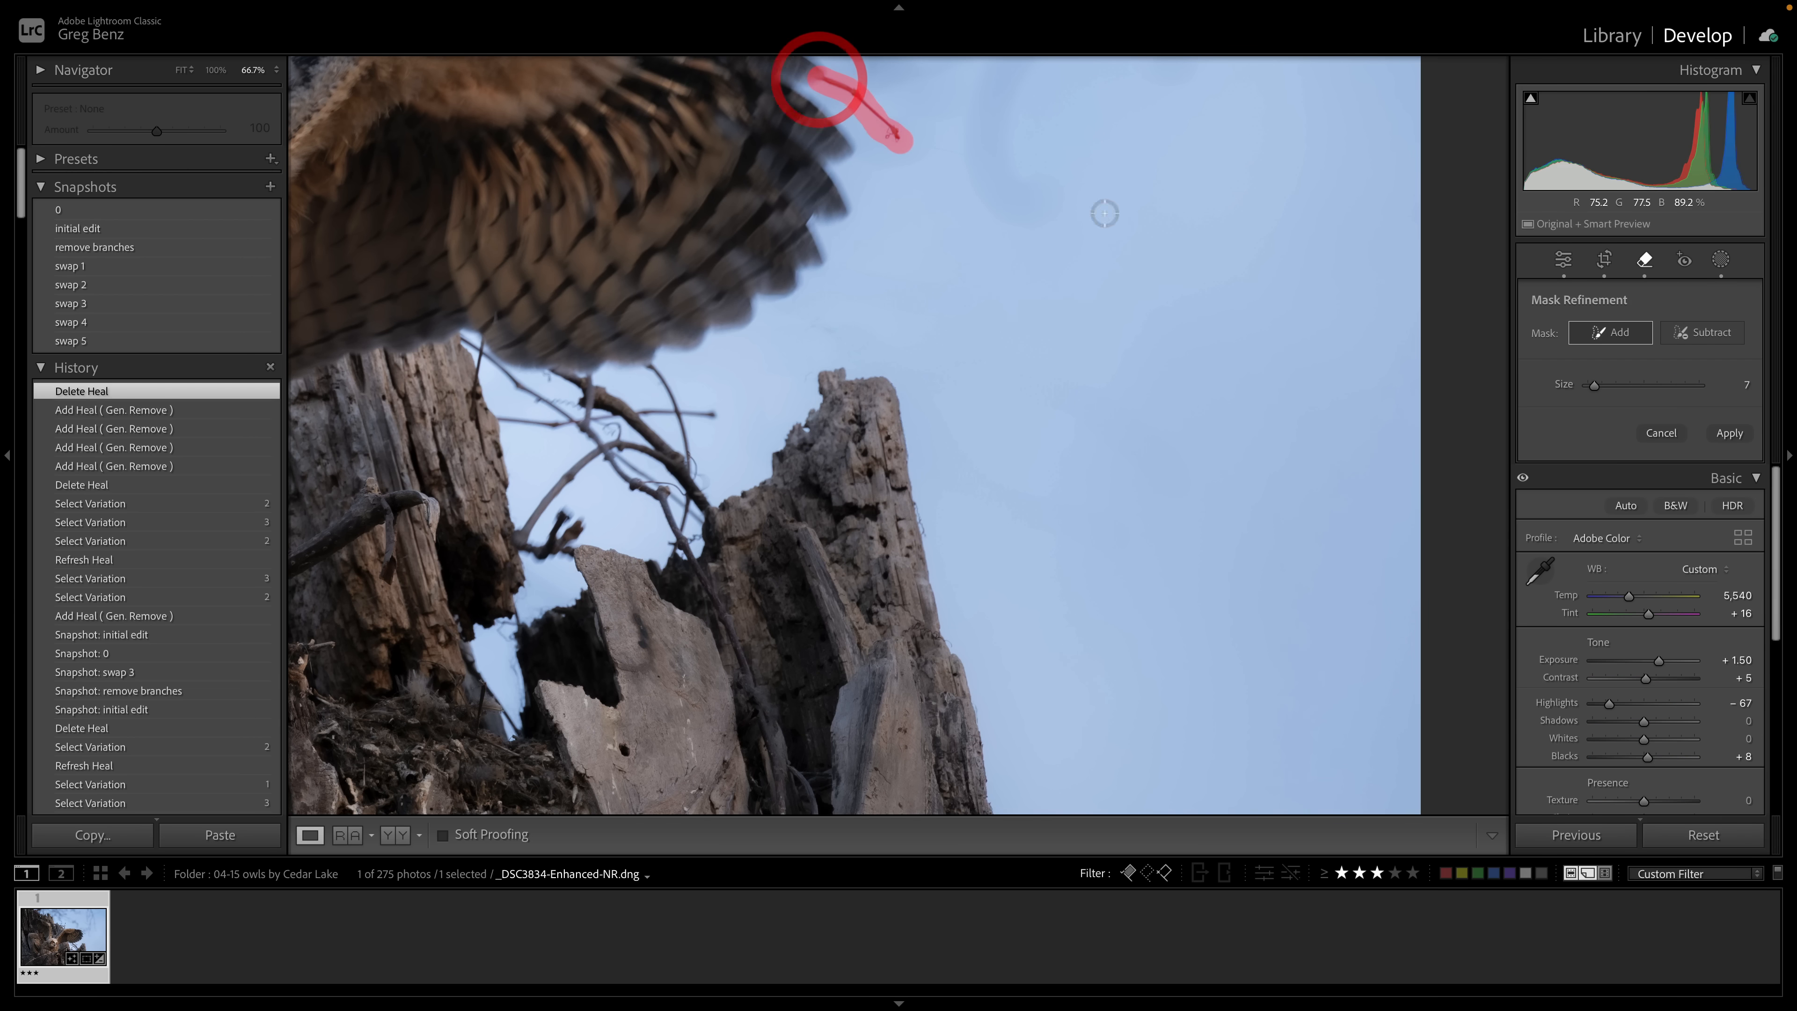
pyautogui.click(1728, 433)
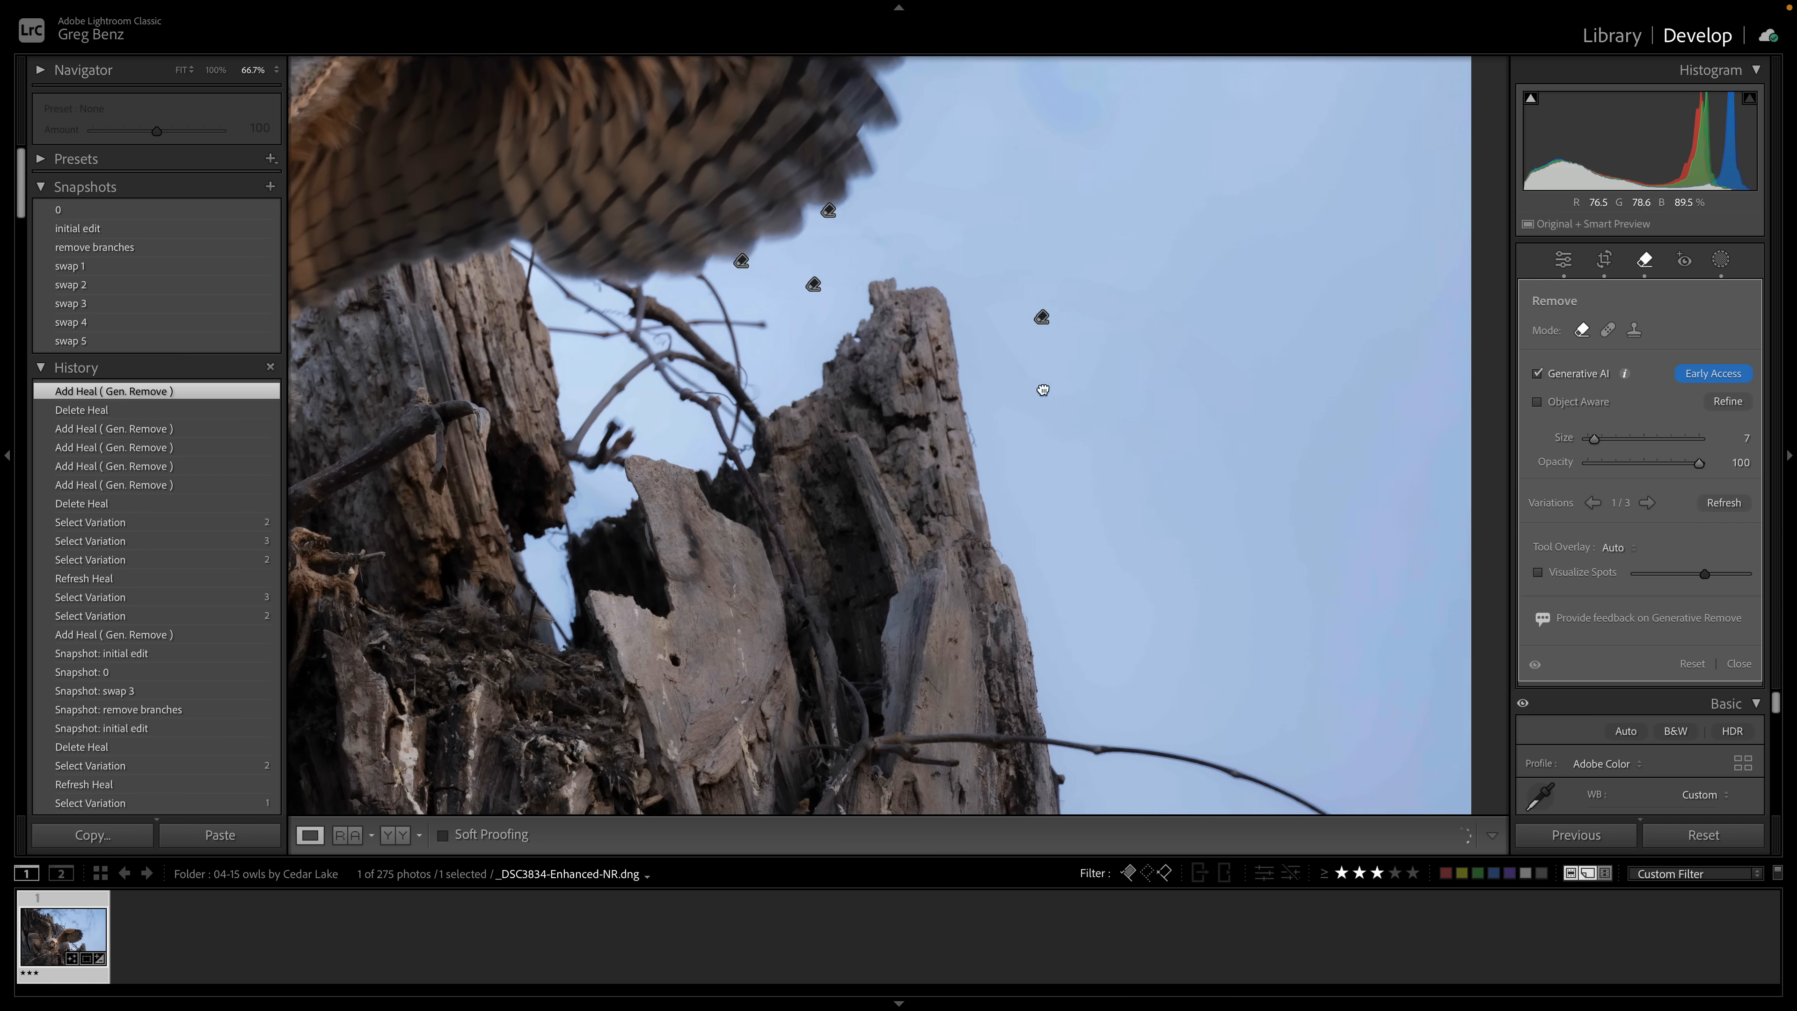
# Mask the tangle of branches in the sky gap between the wing and the two stumps, including the thick central branch
pyautogui.moveTo(1042, 390); pyautogui.dragTo(1035, 383)
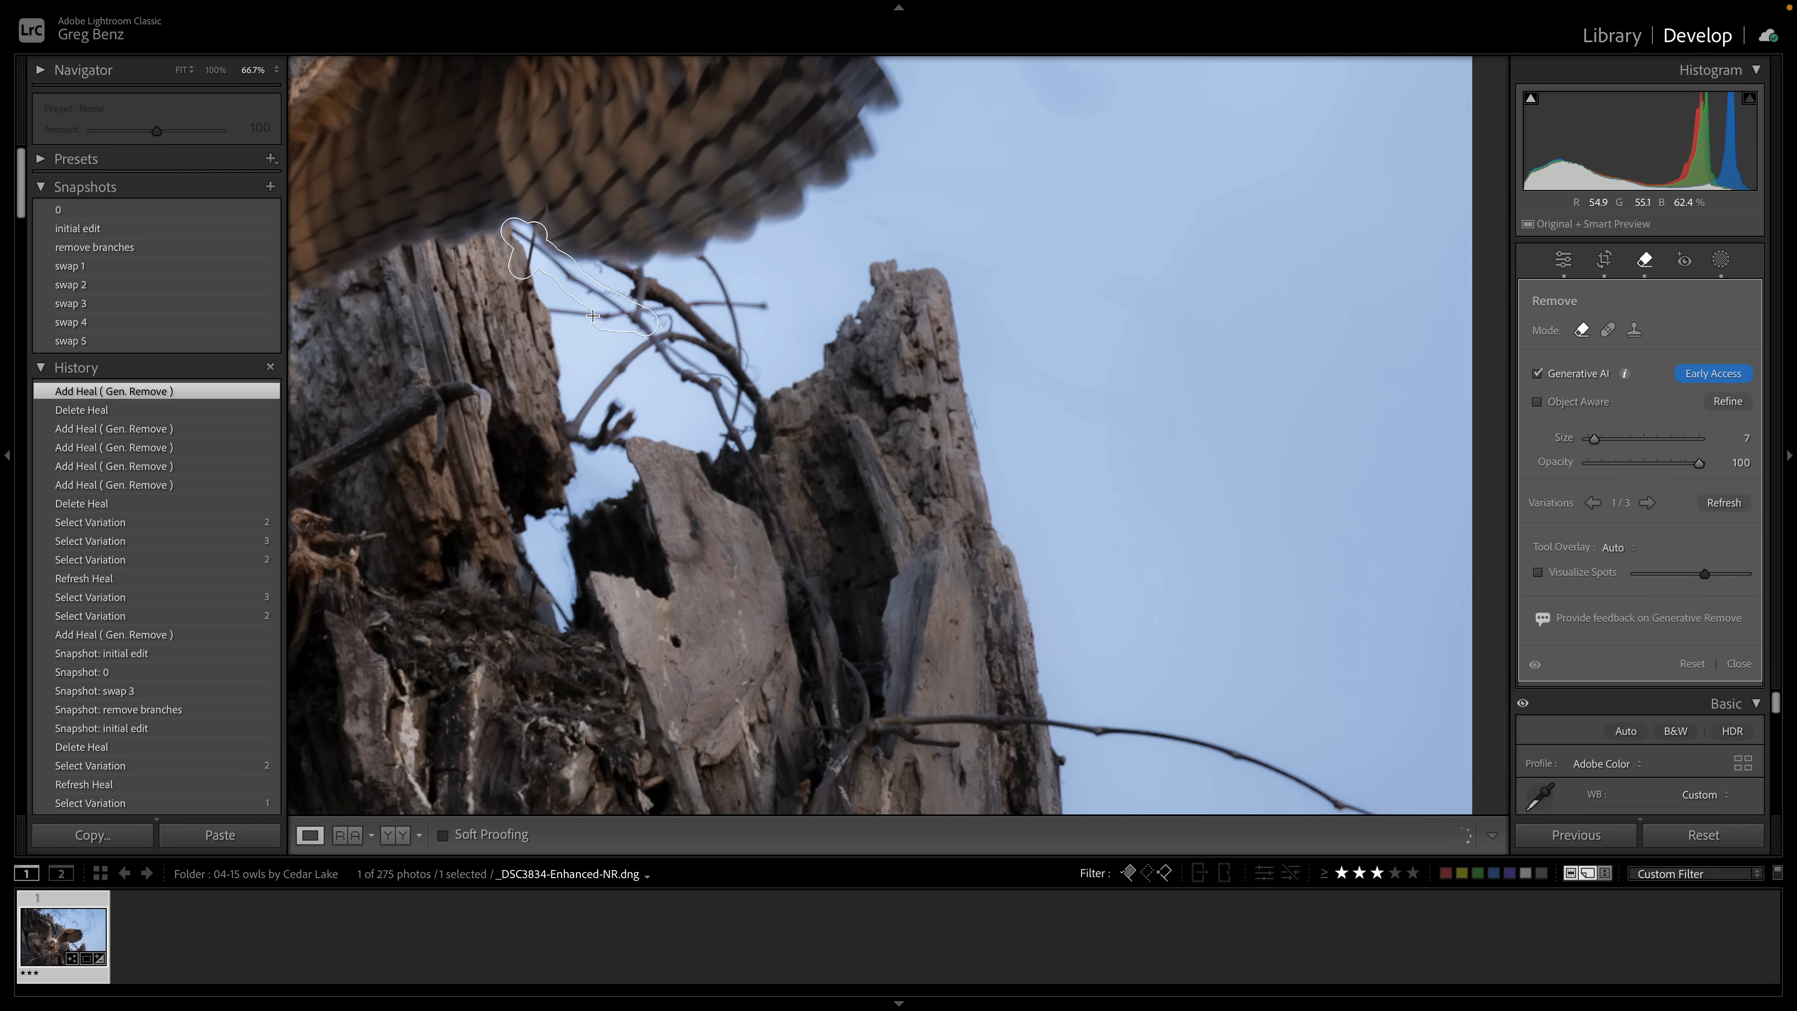
pyautogui.moveTo(640, 301); pyautogui.dragTo(643, 271)
pyautogui.moveTo(741, 450); pyautogui.dragTo(749, 470)
pyautogui.moveTo(688, 377); pyautogui.dragTo(700, 378)
pyautogui.moveTo(575, 424); pyautogui.dragTo(600, 446)
pyautogui.moveTo(614, 422); pyautogui.dragTo(612, 425)
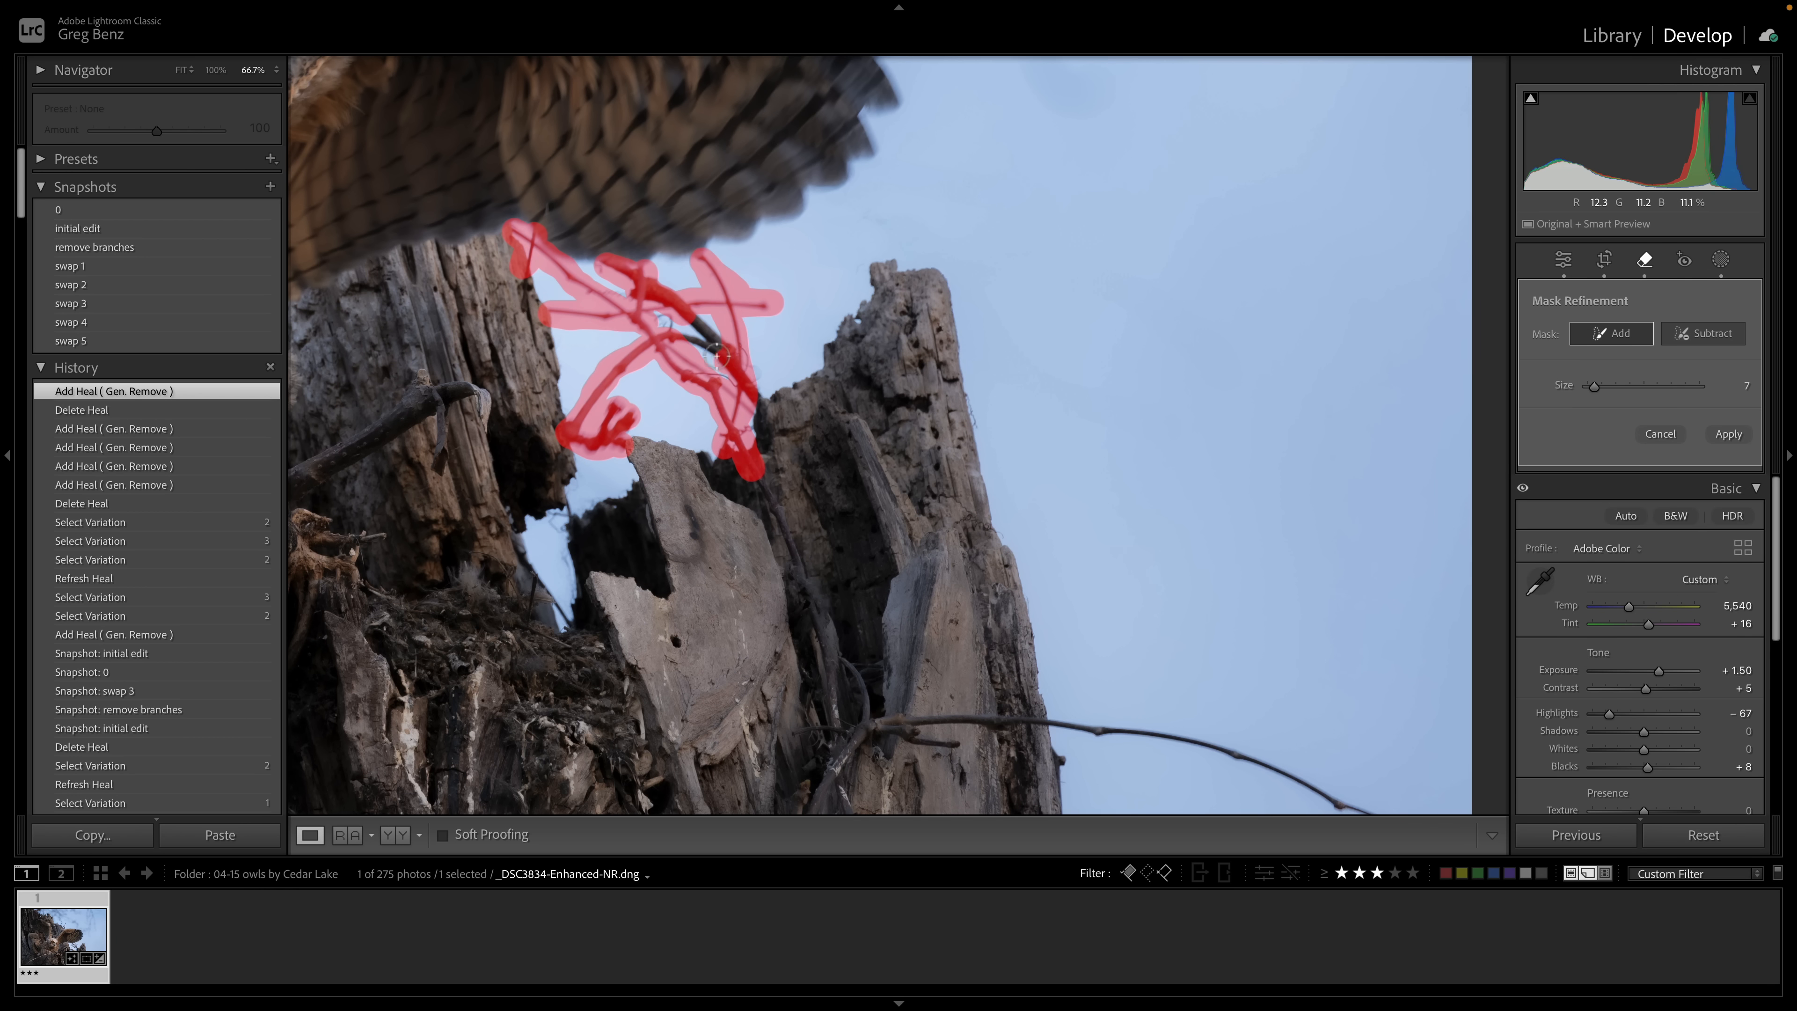
pyautogui.moveTo(689, 337); pyautogui.dragTo(715, 346)
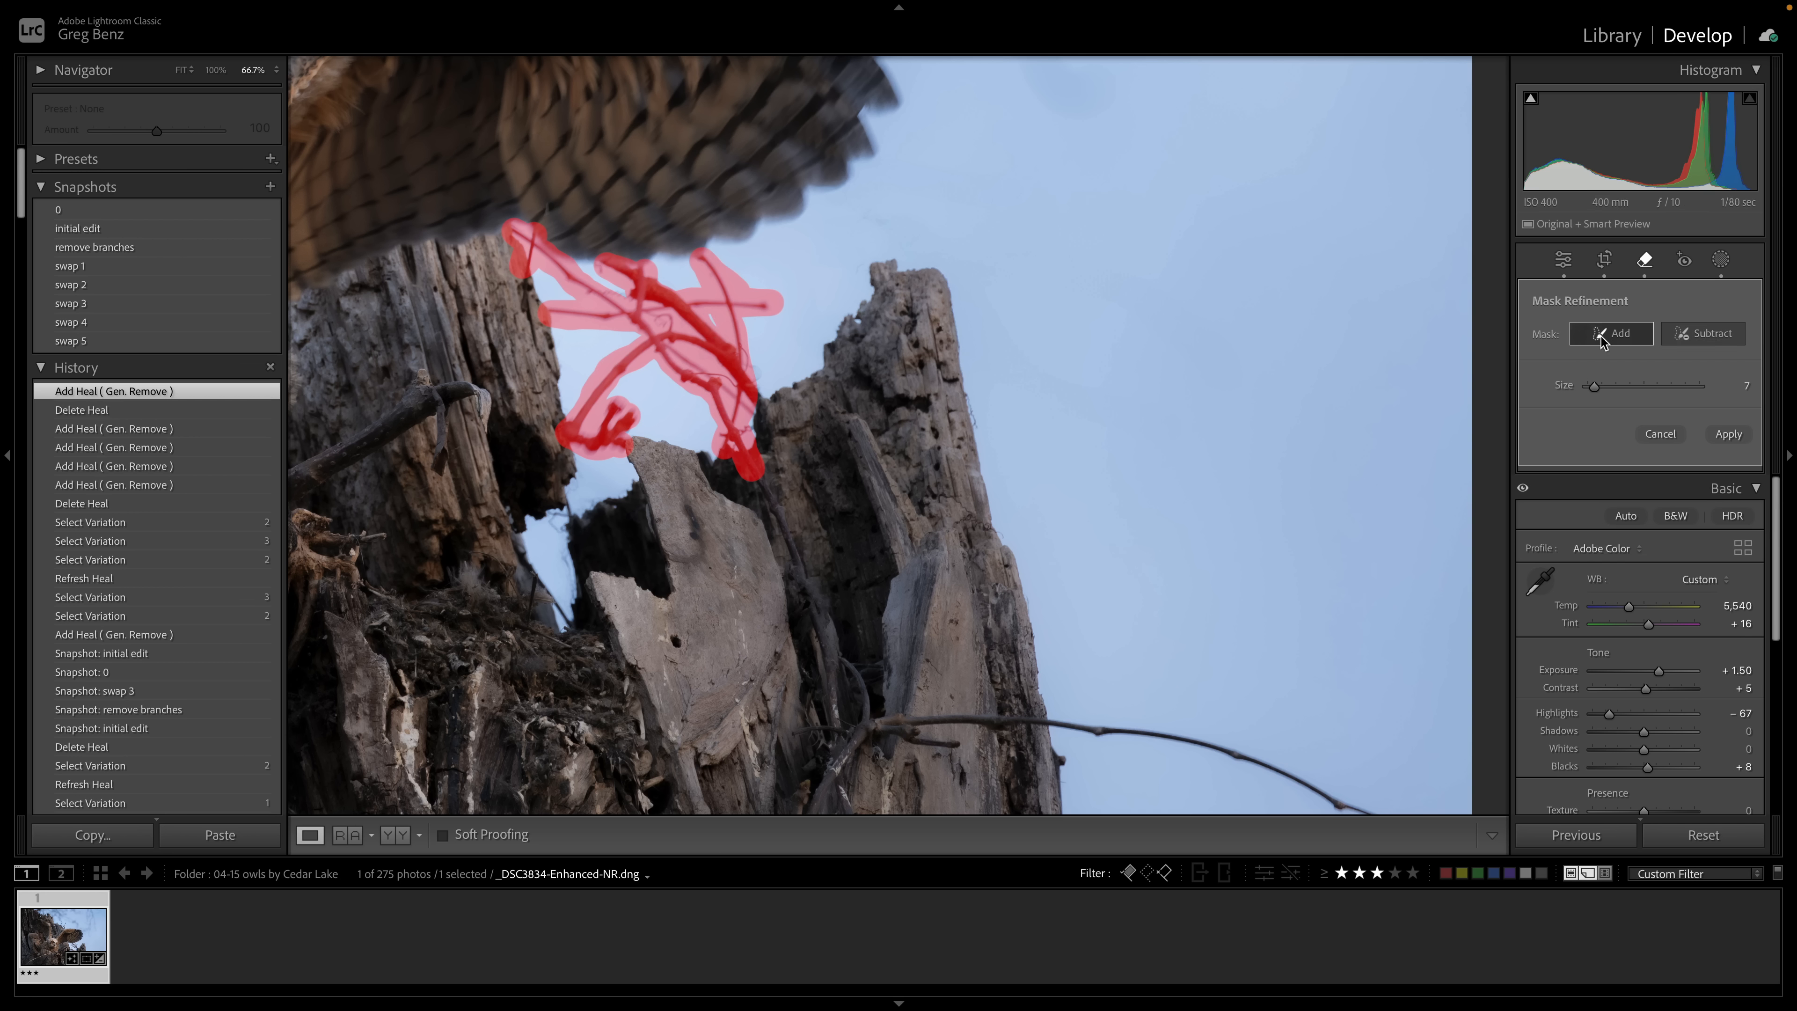
# Subtract excess mask around the tangled branches, including at the short twig's outer end, and apply the Generative AI removal
pyautogui.press('alt')
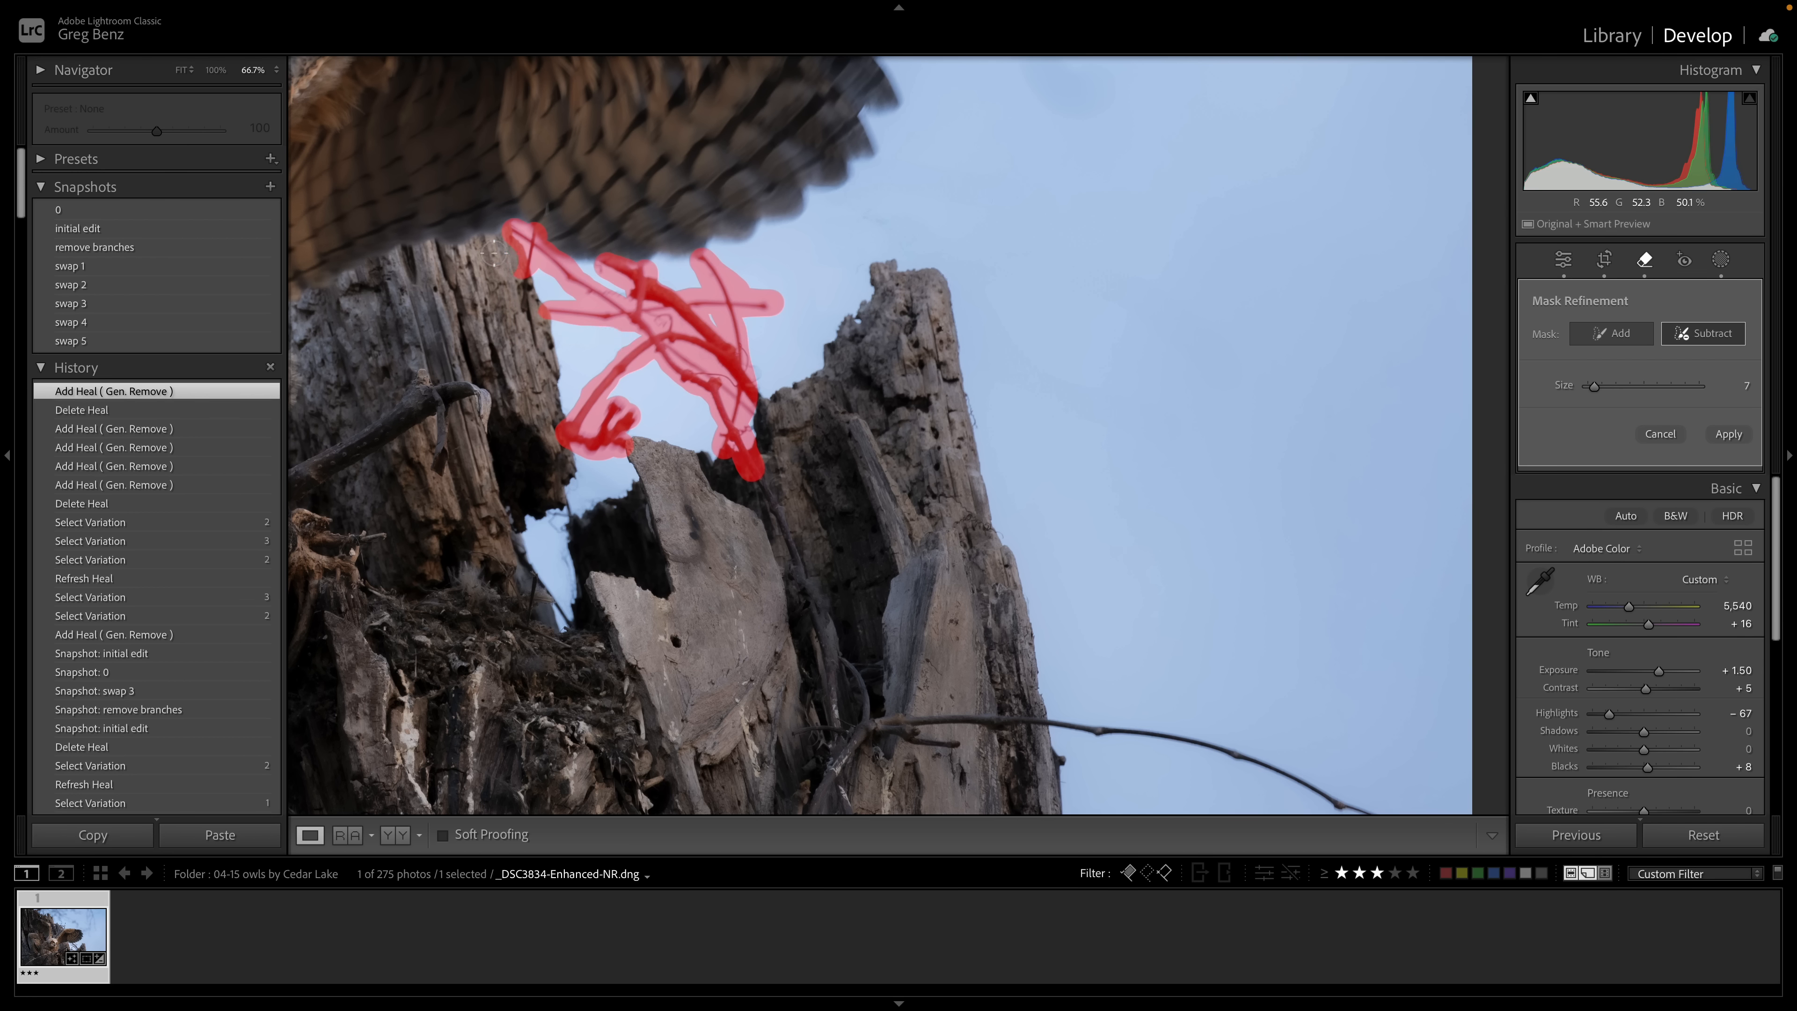
pyautogui.press('alt')
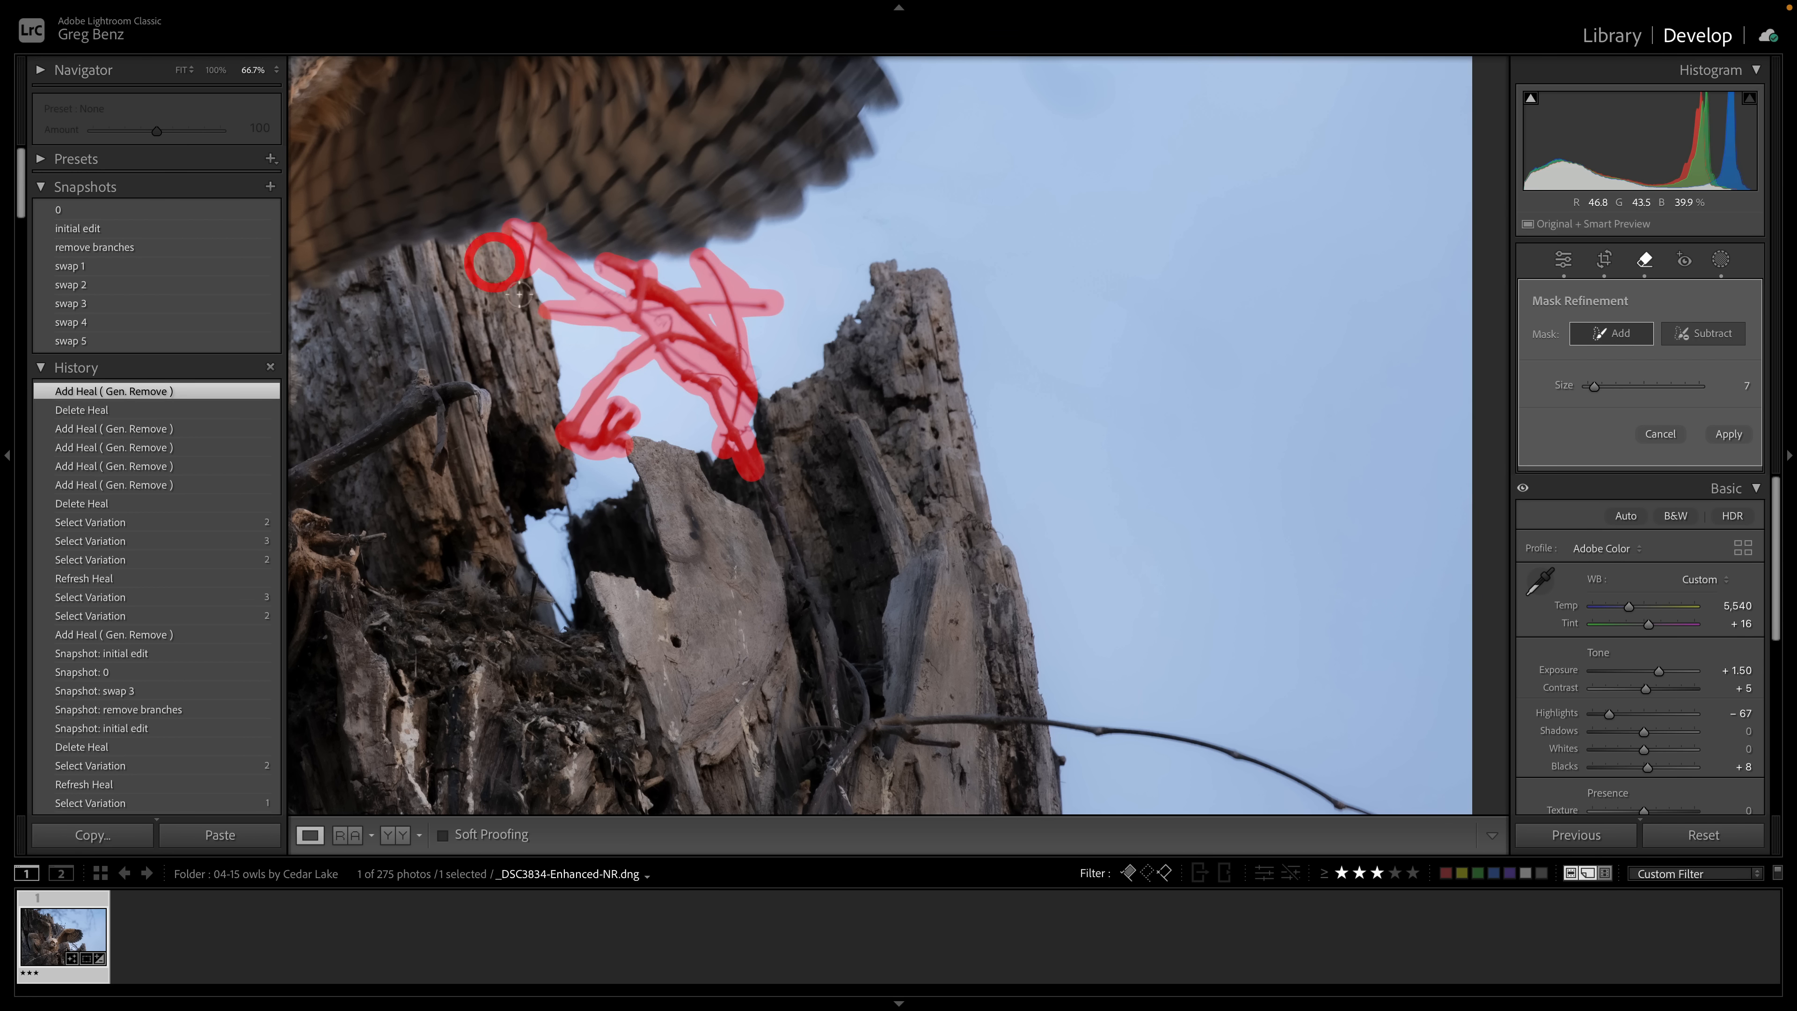
pyautogui.click(750, 430)
pyautogui.press('alt')
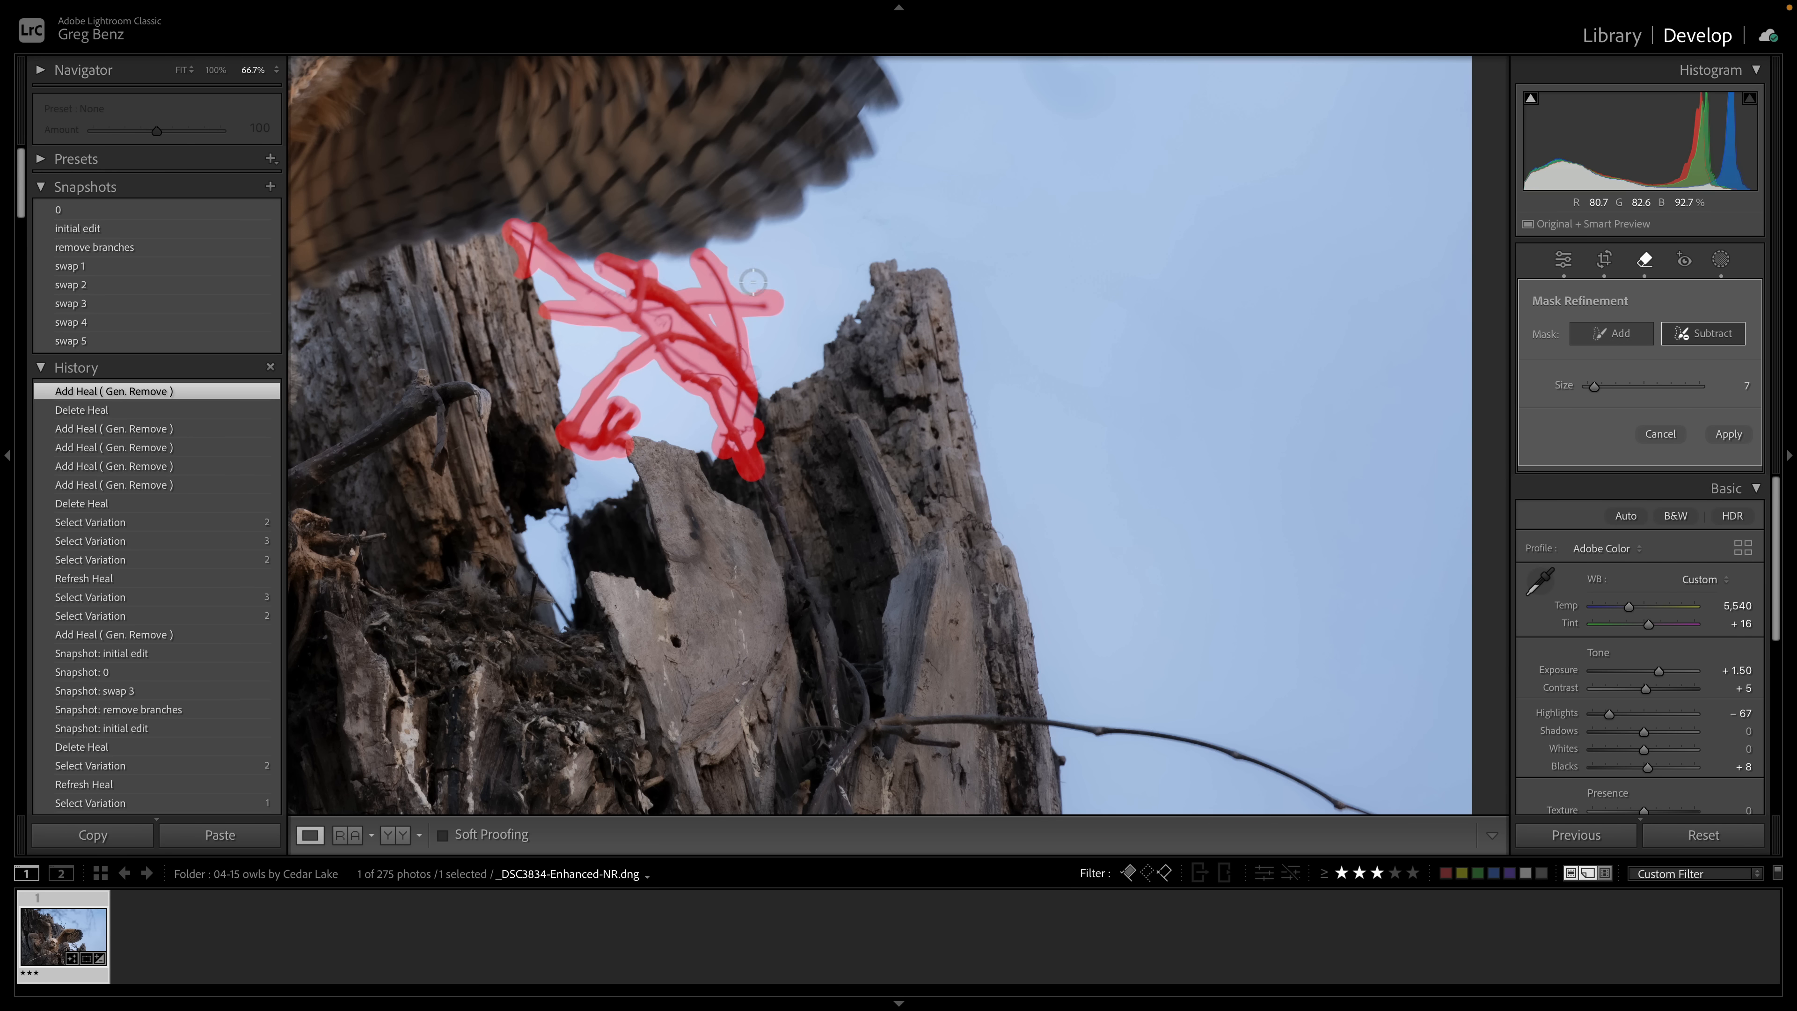
pyautogui.press('alt')
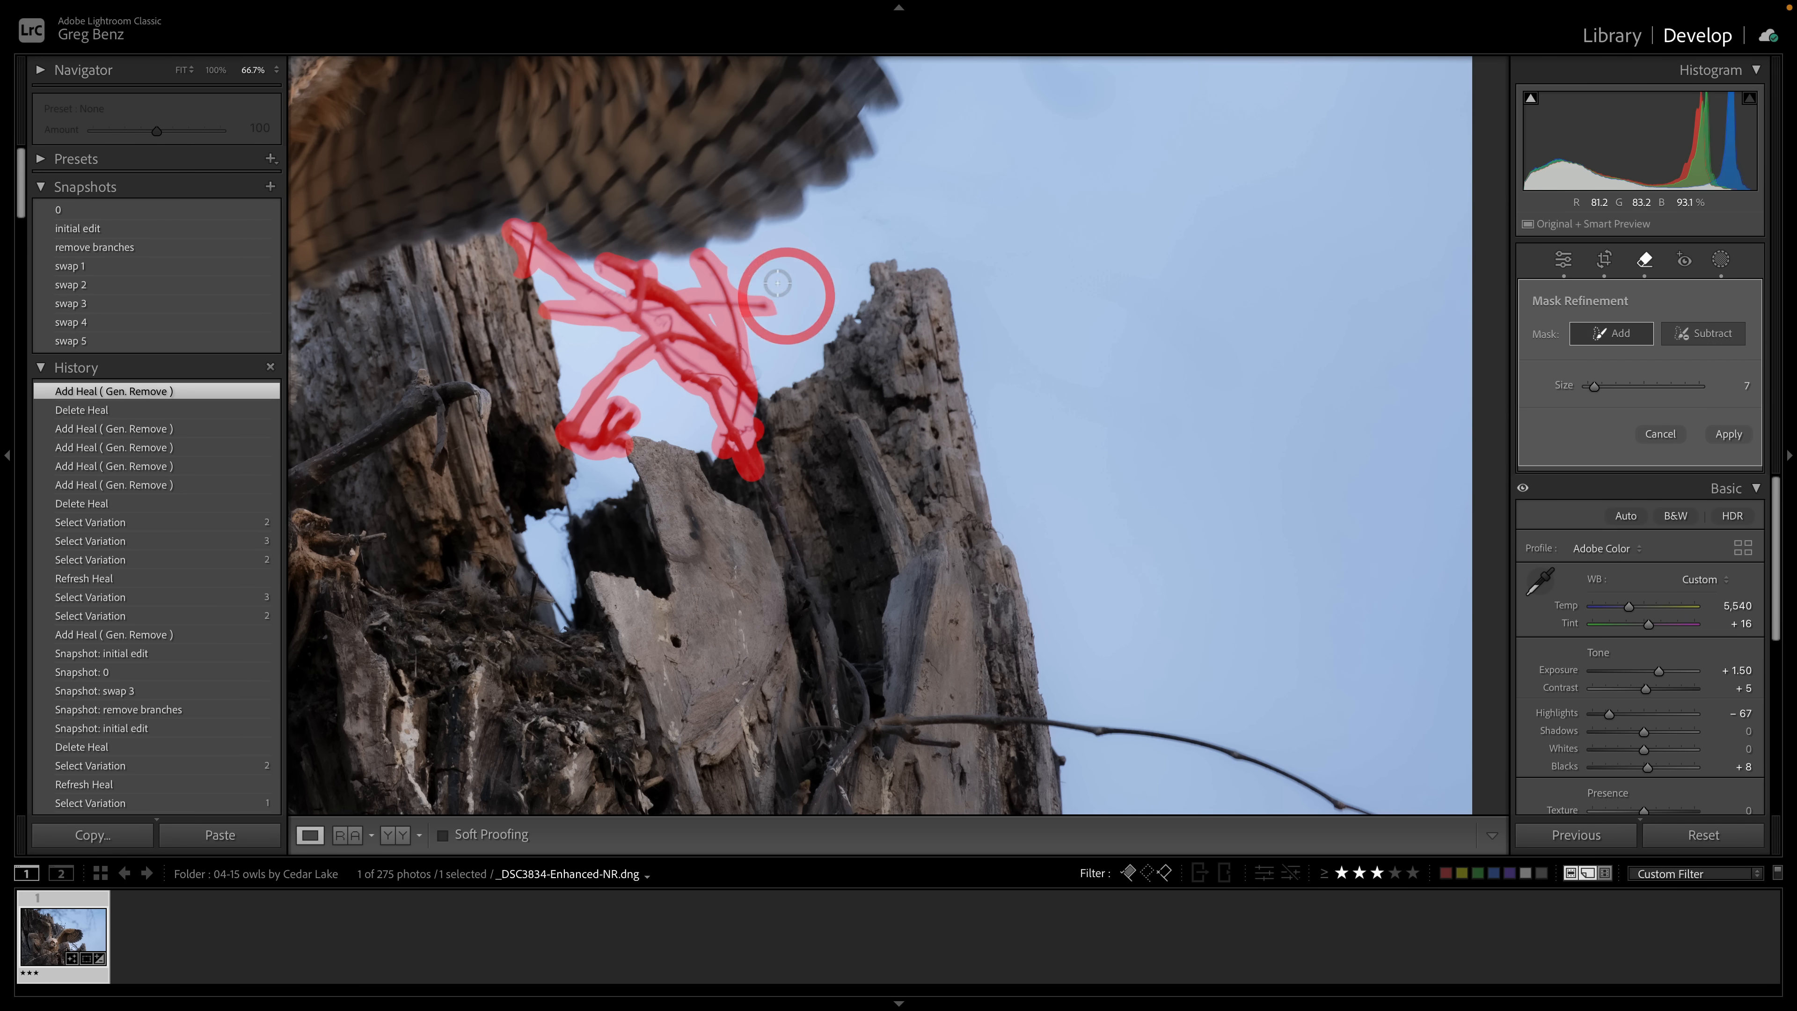
pyautogui.click(1728, 434)
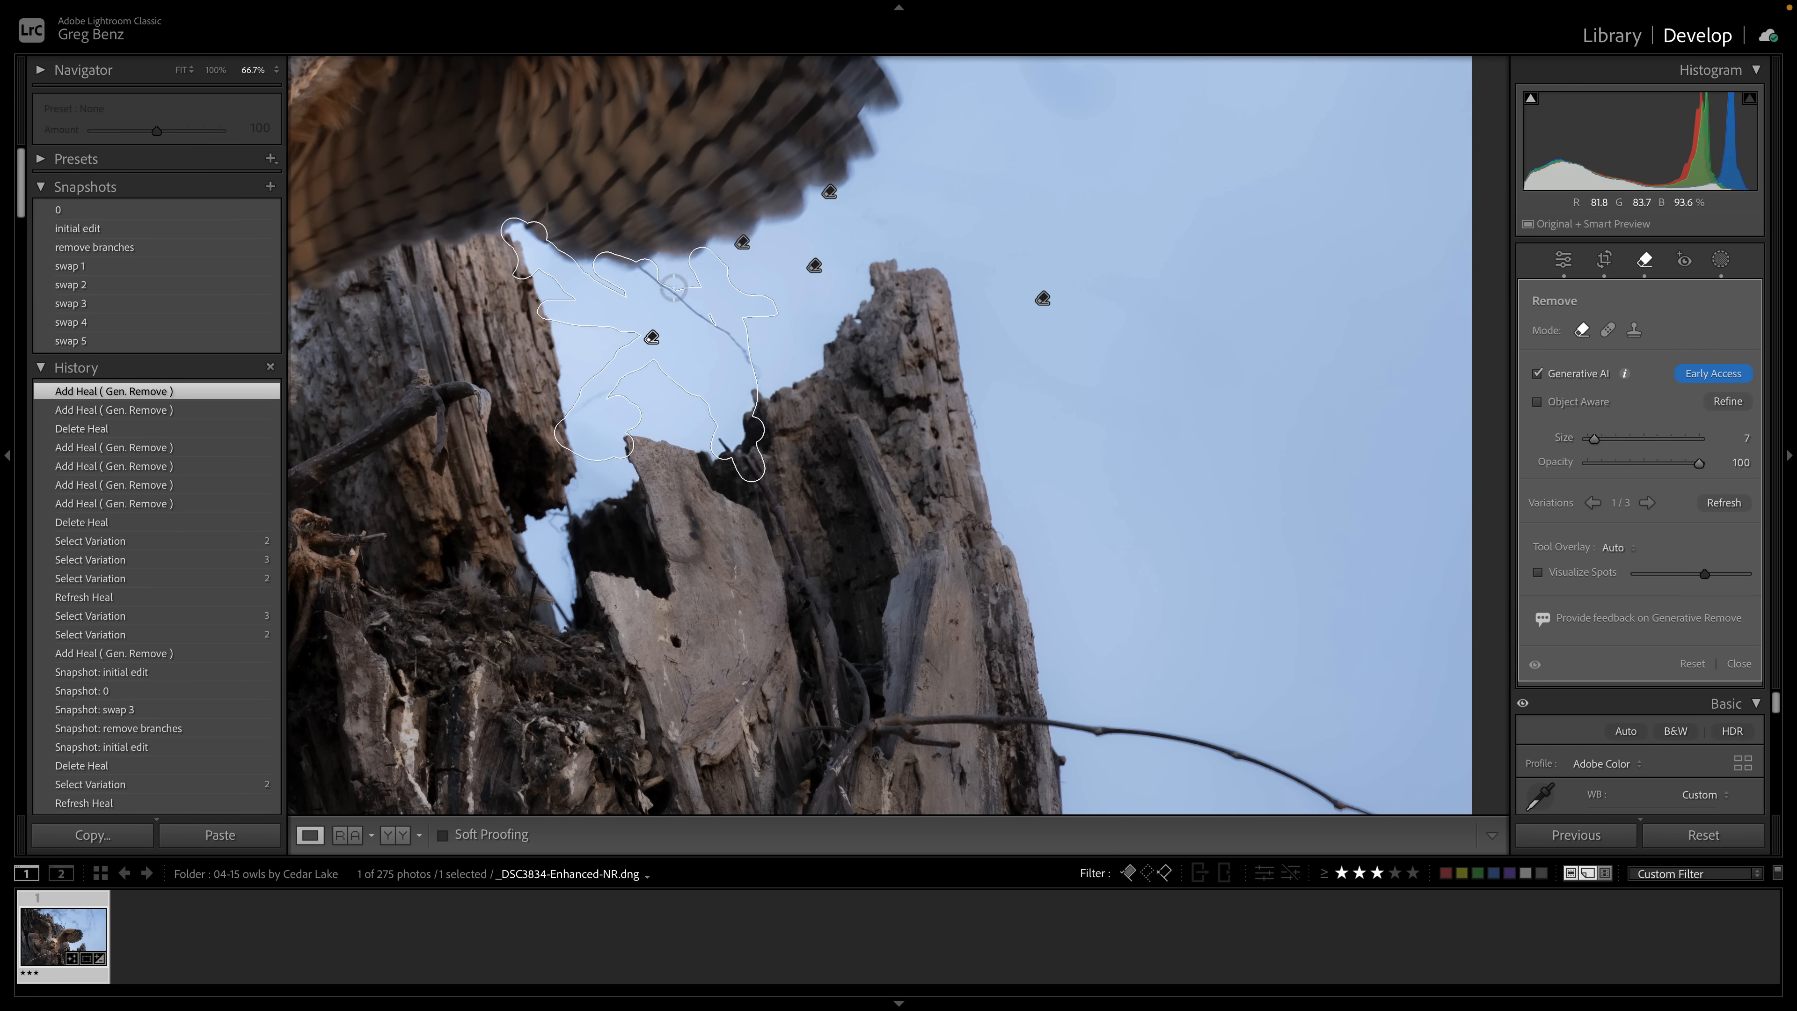
# Mask the thin diagonal line and the faint mark left in the sky gap, and apply the Generative AI removal
pyautogui.press('Escape')
pyautogui.moveTo(761, 356)
pyautogui.mouseDown()
pyautogui.moveTo(758, 377)
pyautogui.moveTo(705, 324)
pyautogui.mouseUp()
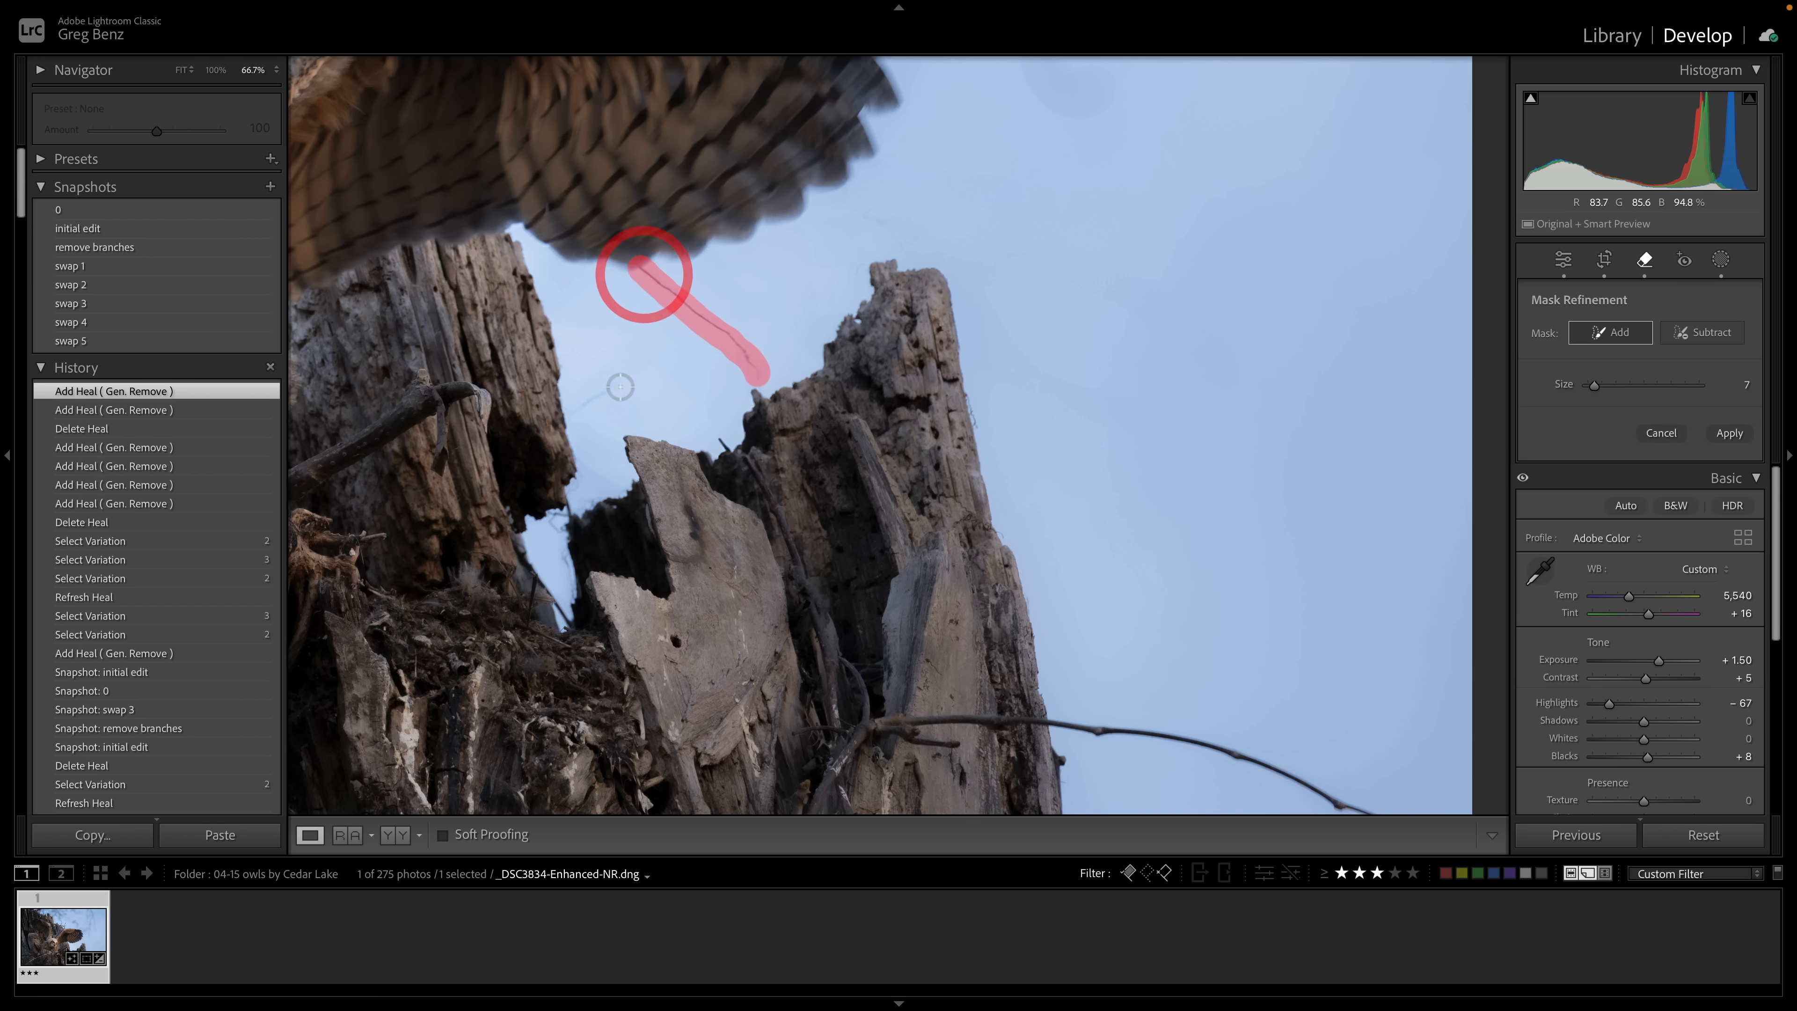
pyautogui.moveTo(621, 389); pyautogui.dragTo(579, 412)
pyautogui.click(1726, 436)
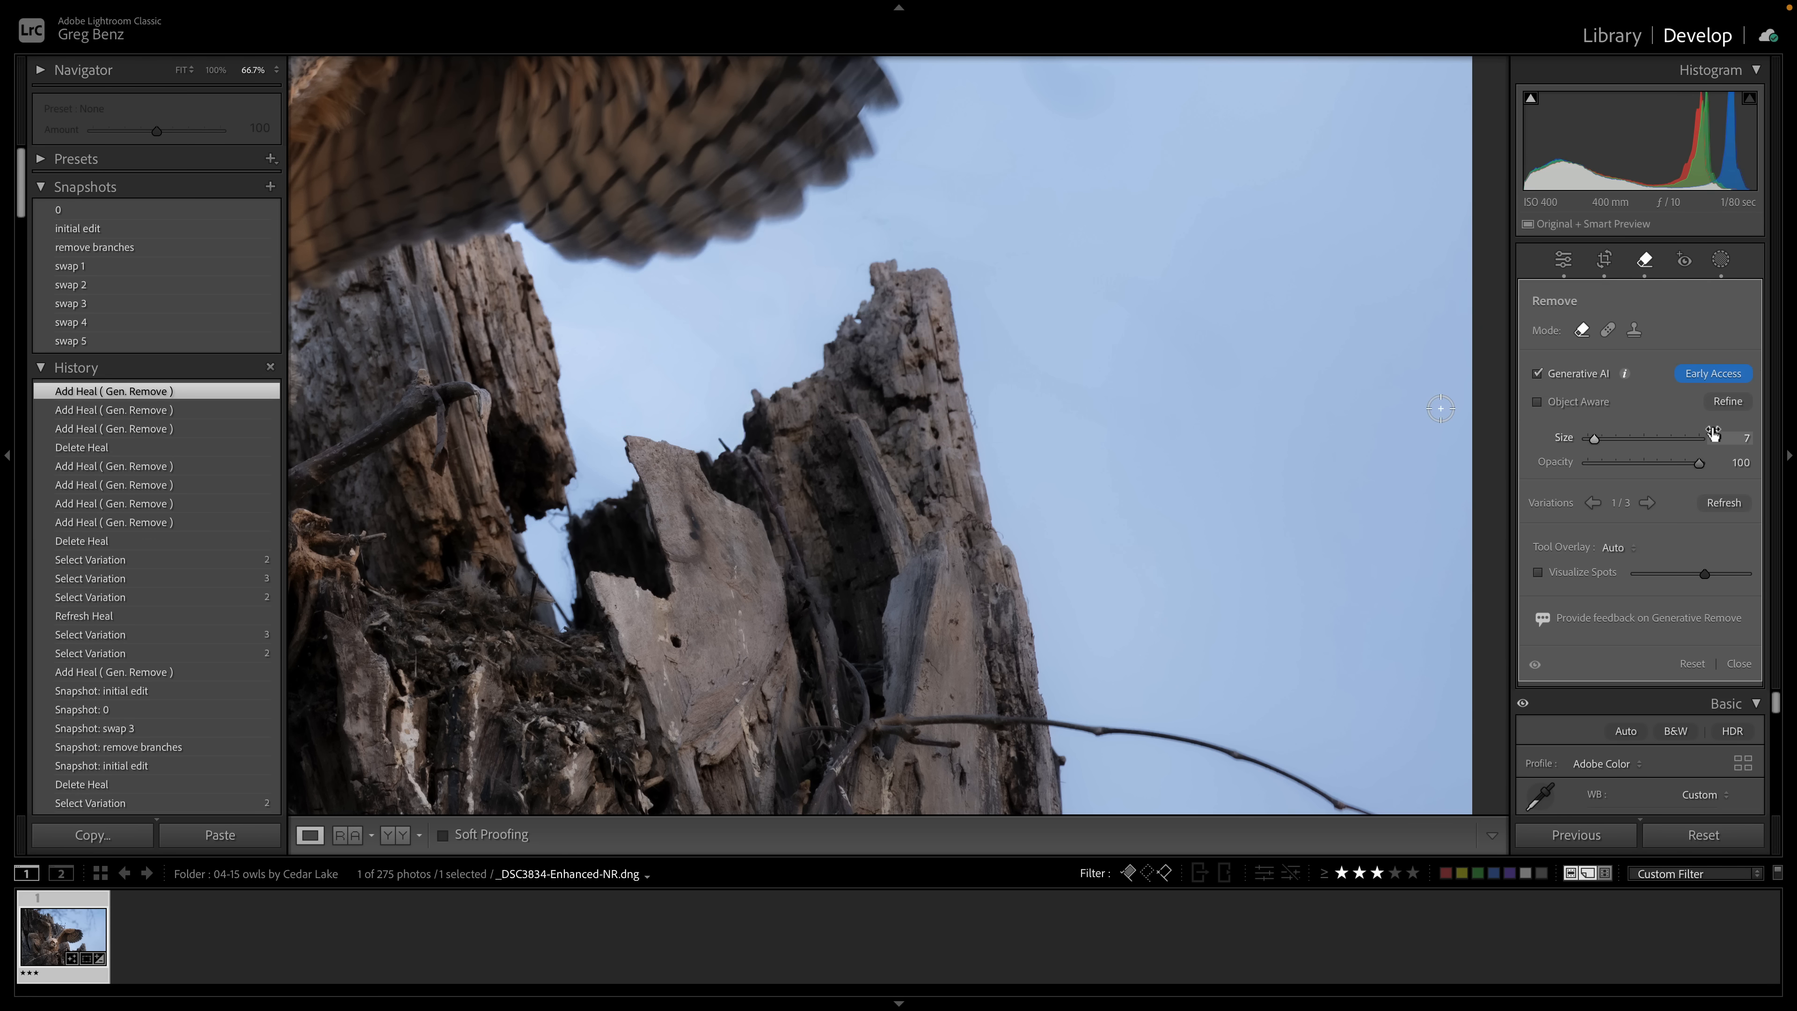
# Mask the branch running down the stump and its long offshoot curving across the sky, and apply the Generative AI removal
pyautogui.moveTo(1050, 532)
pyautogui.mouseDown()
pyautogui.moveTo(1049, 501)
pyautogui.moveTo(945, 415)
pyautogui.mouseUp()
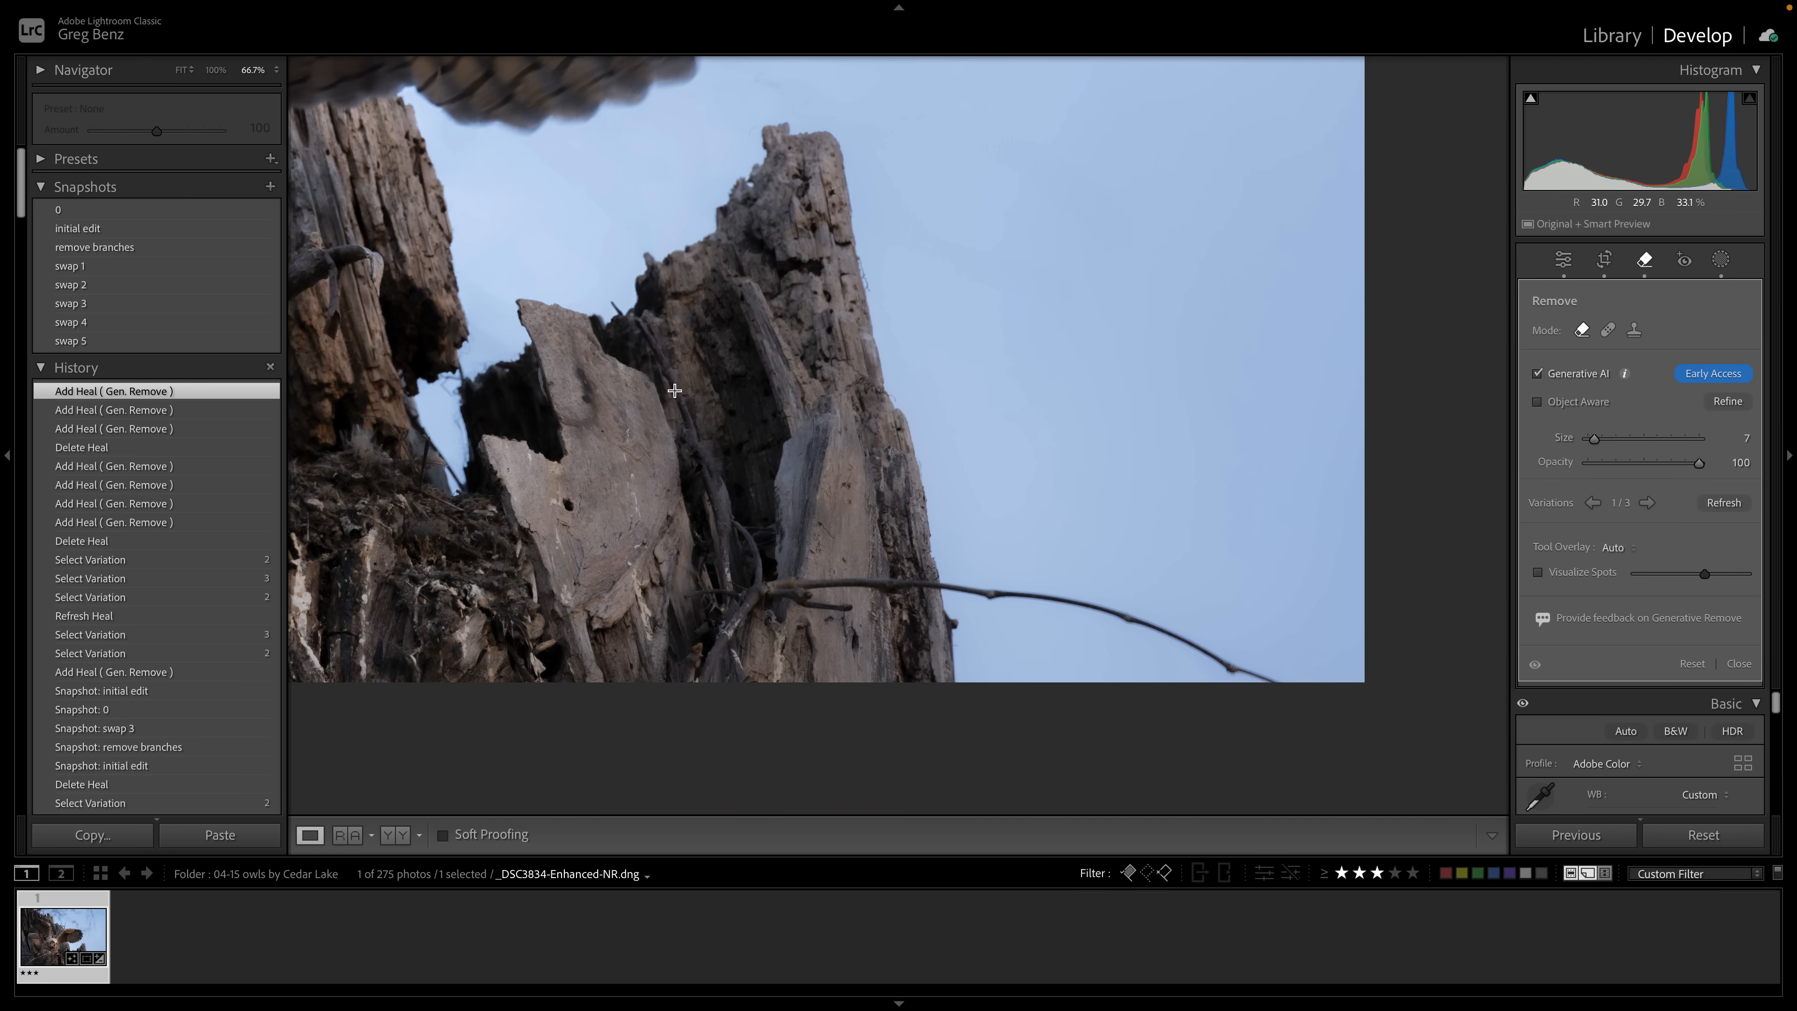
pyautogui.moveTo(637, 320)
pyautogui.mouseDown()
pyautogui.moveTo(757, 580)
pyautogui.moveTo(724, 646)
pyautogui.moveTo(700, 591)
pyautogui.moveTo(820, 599)
pyautogui.mouseUp()
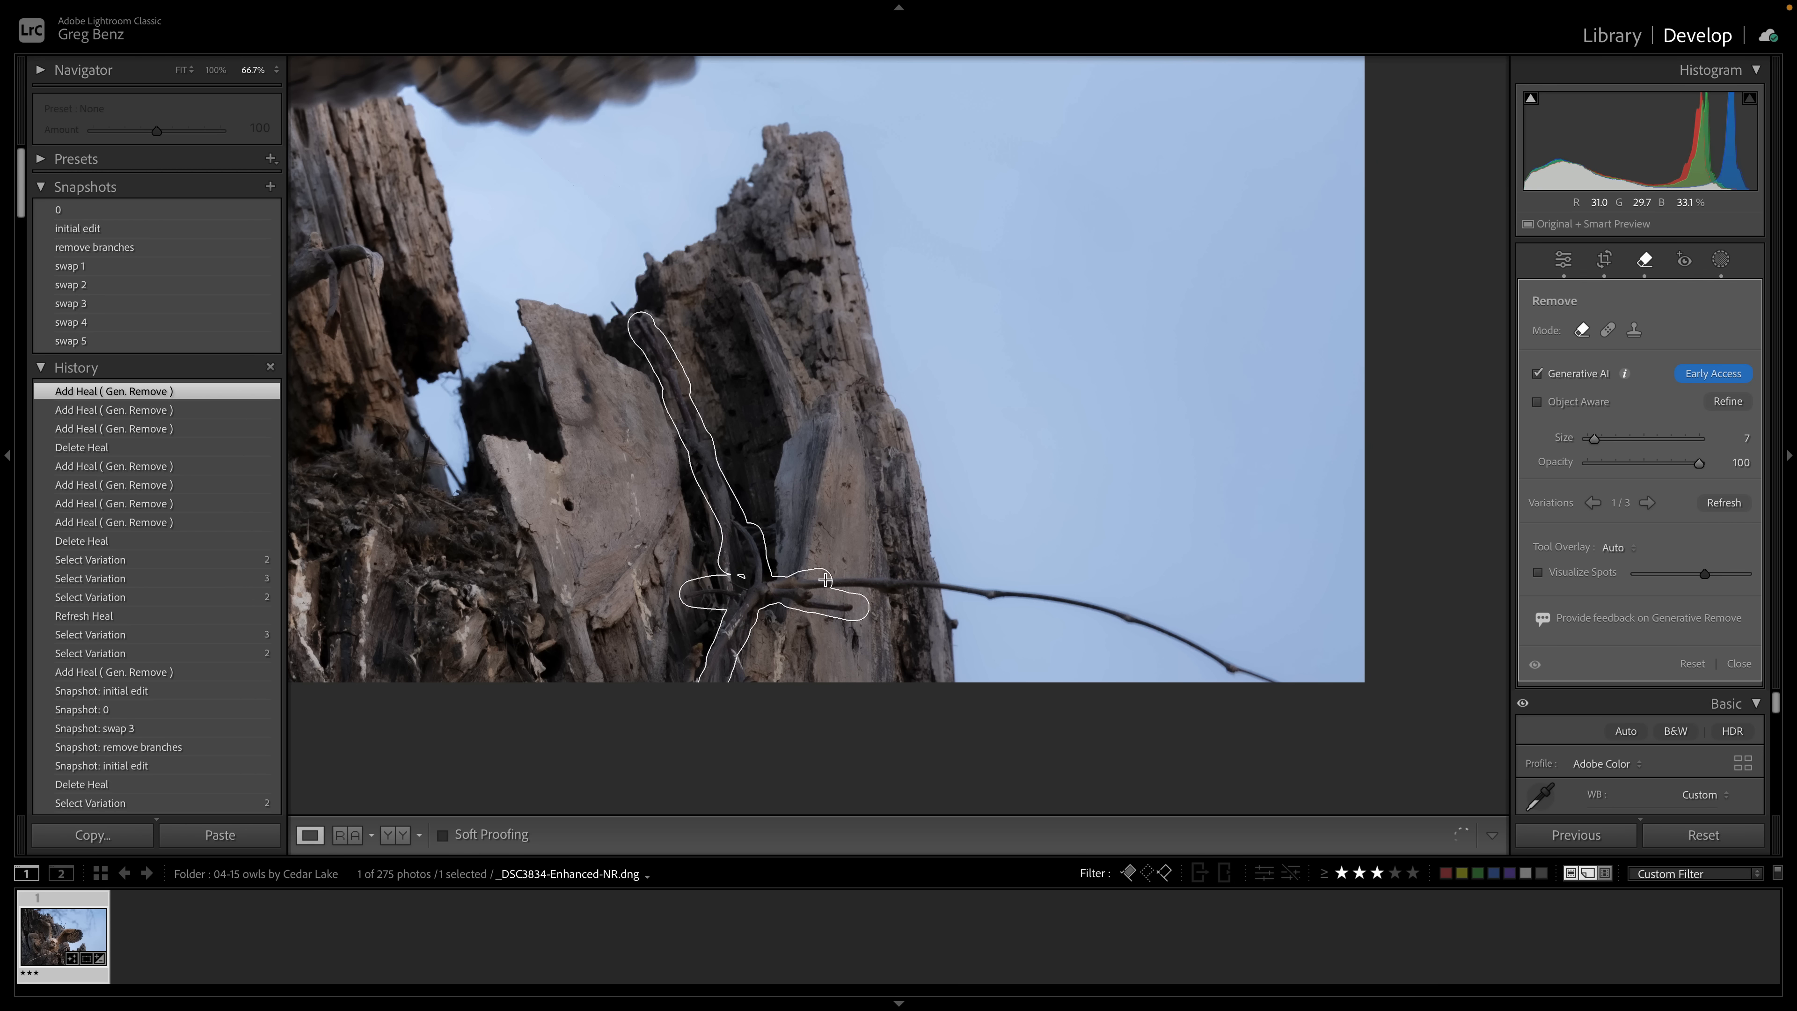
pyautogui.moveTo(825, 579); pyautogui.dragTo(1025, 594)
pyautogui.moveTo(1264, 678); pyautogui.dragTo(1273, 678)
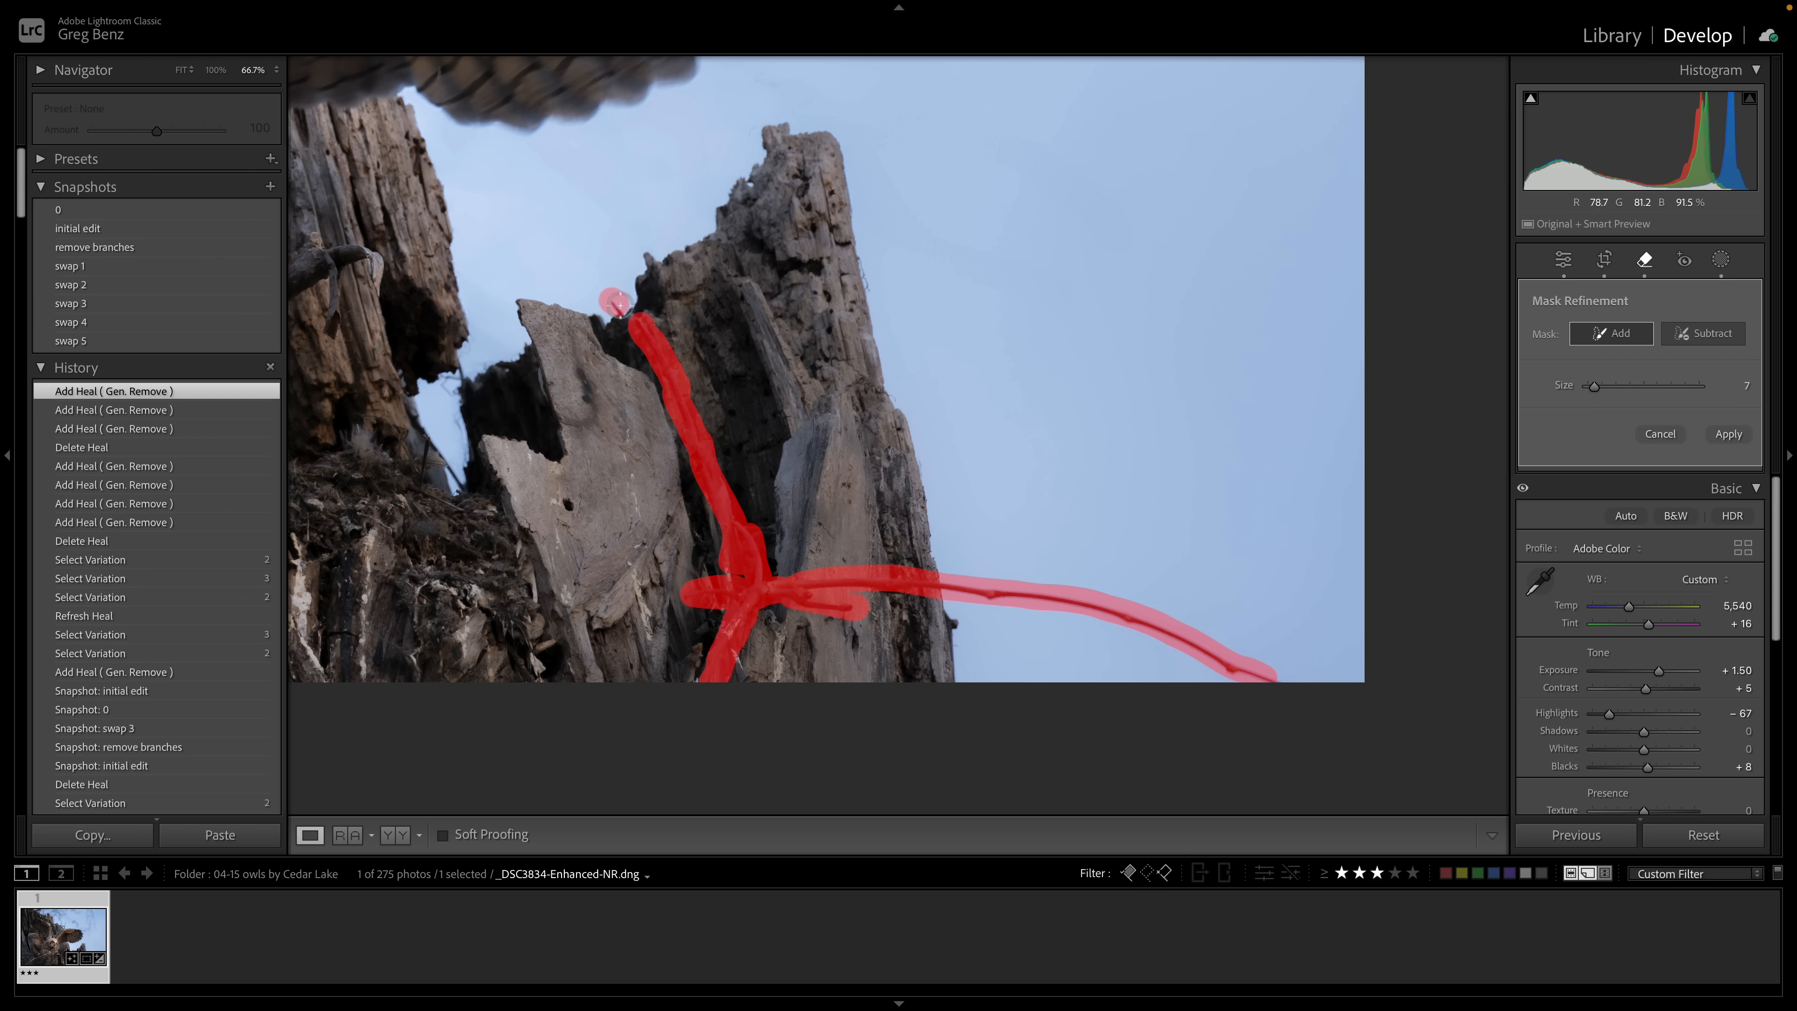
pyautogui.moveTo(618, 305); pyautogui.dragTo(611, 298)
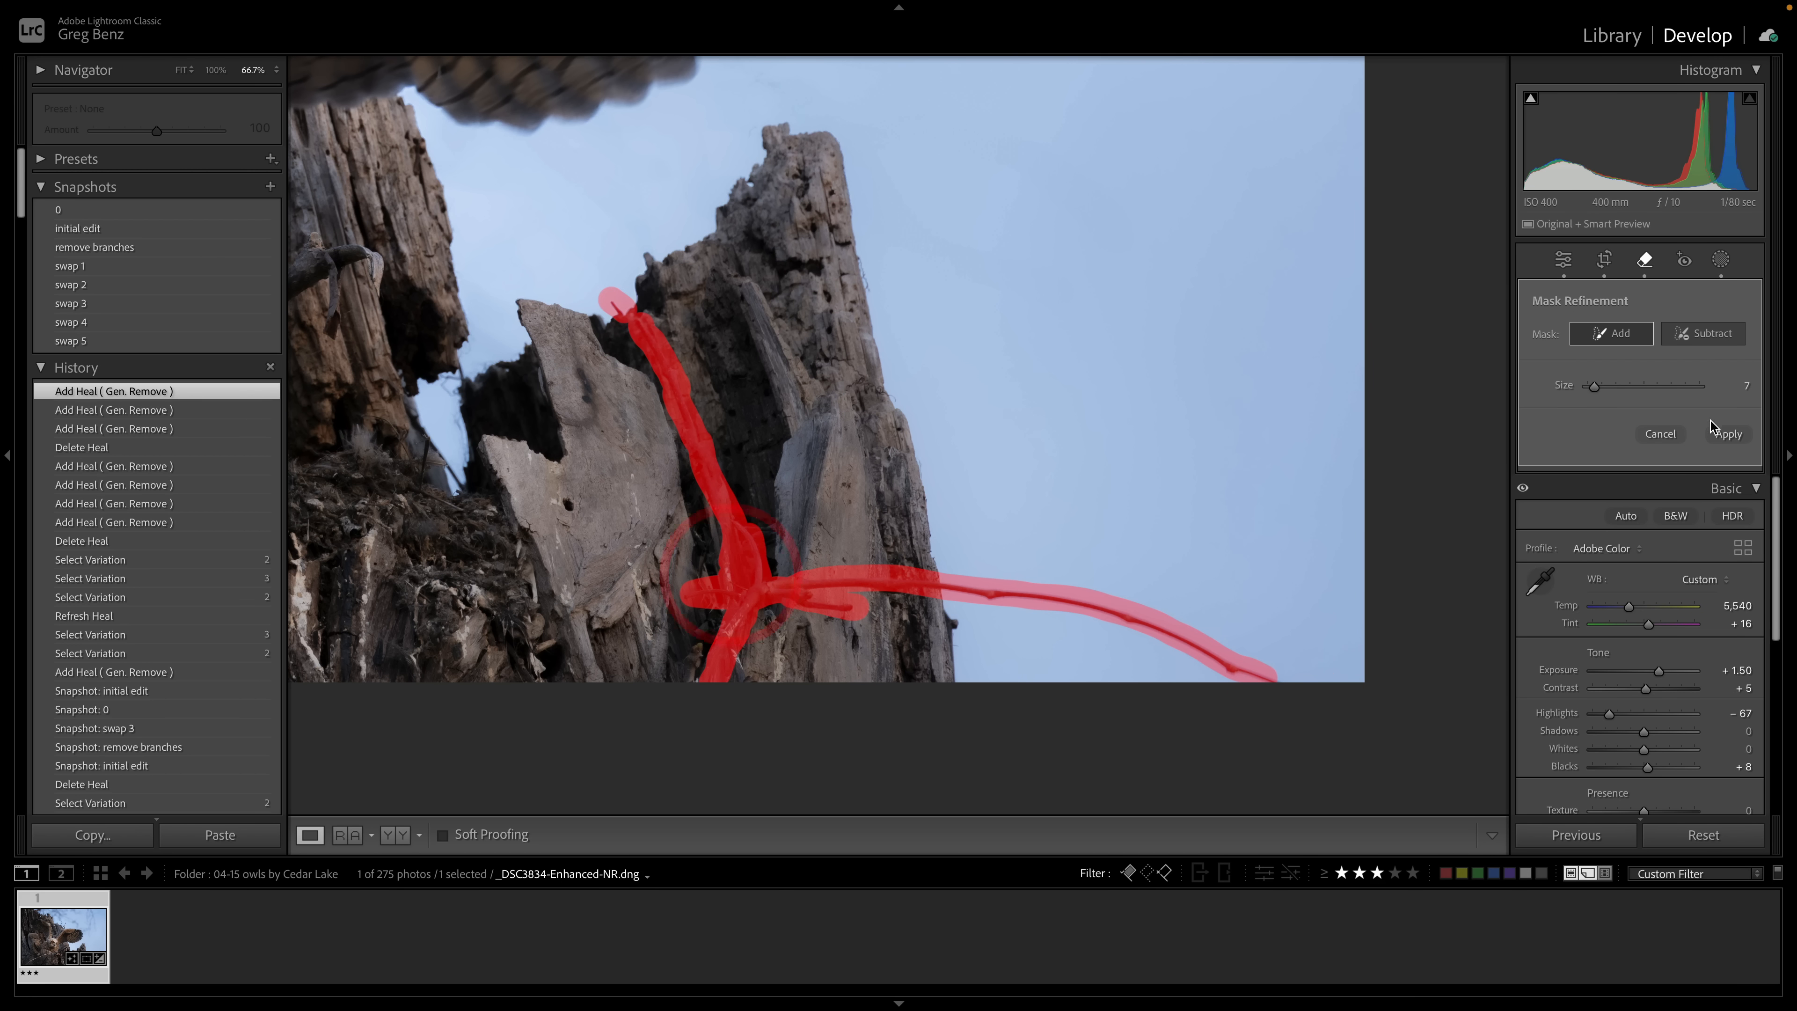
pyautogui.click(1717, 434)
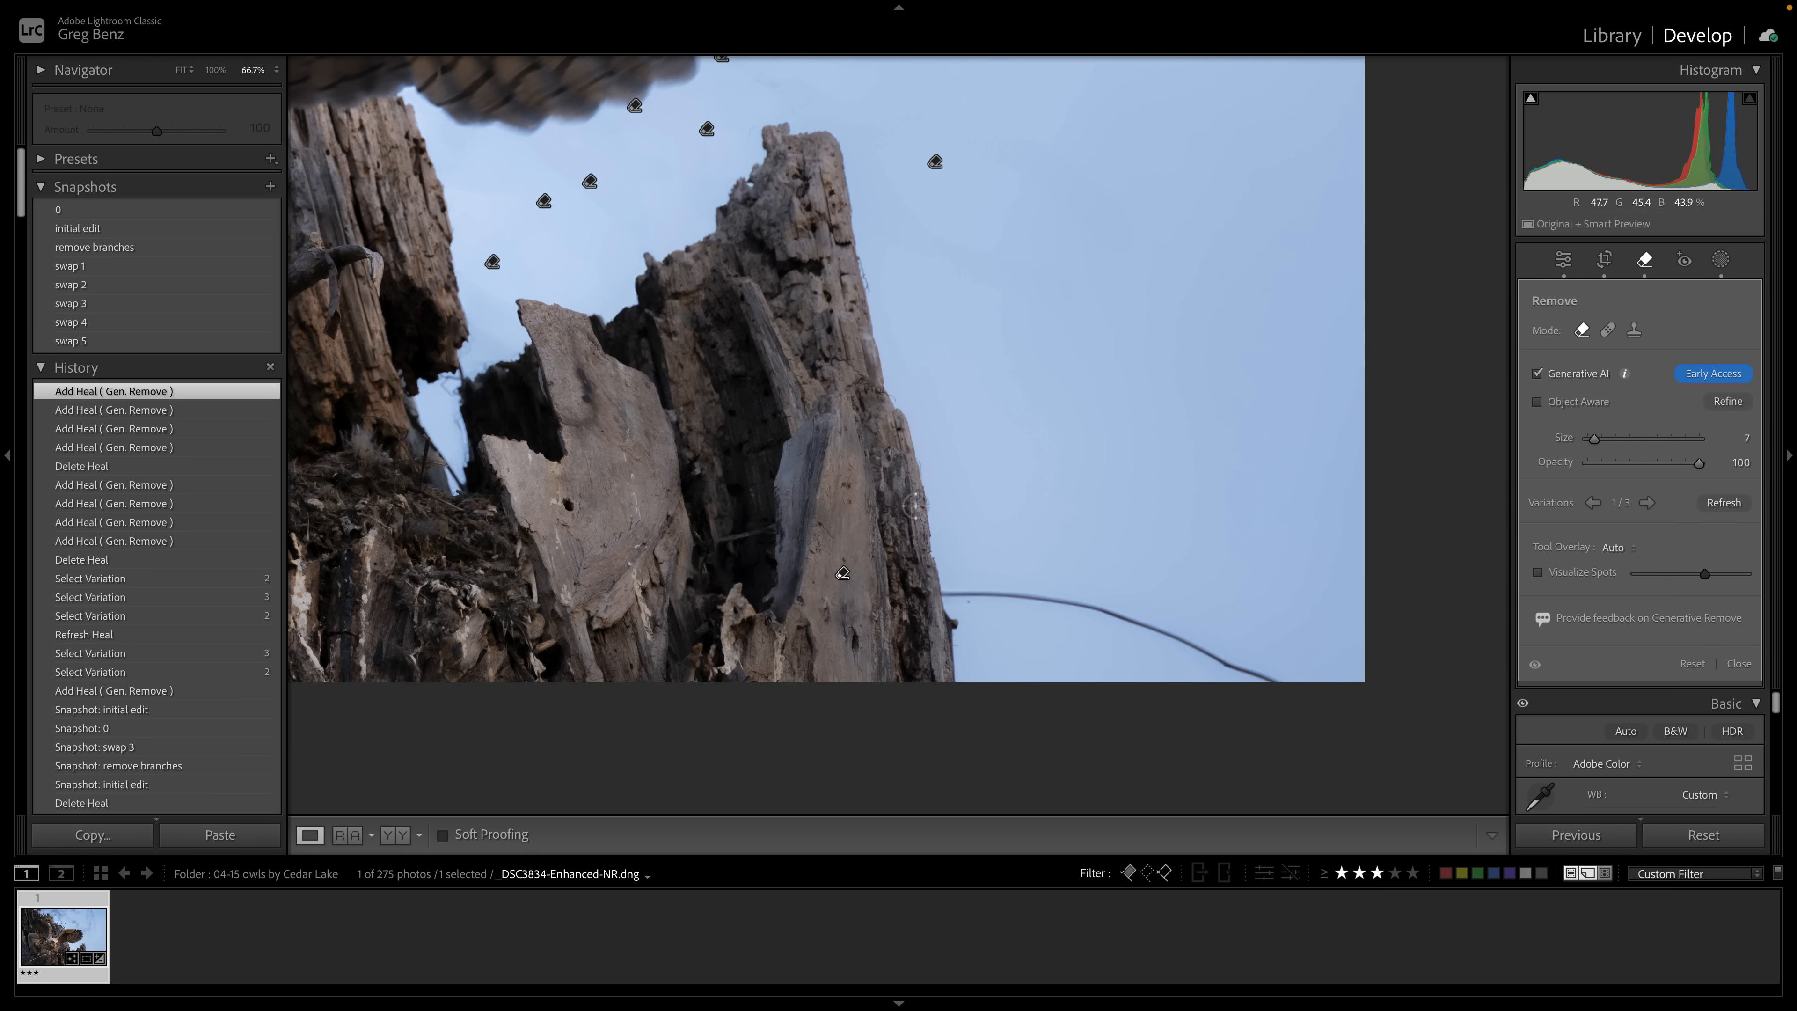
# Compare the three generated variations of the lower branch's removal and return to the first one
pyautogui.click(1647, 503)
pyautogui.click(1647, 503)
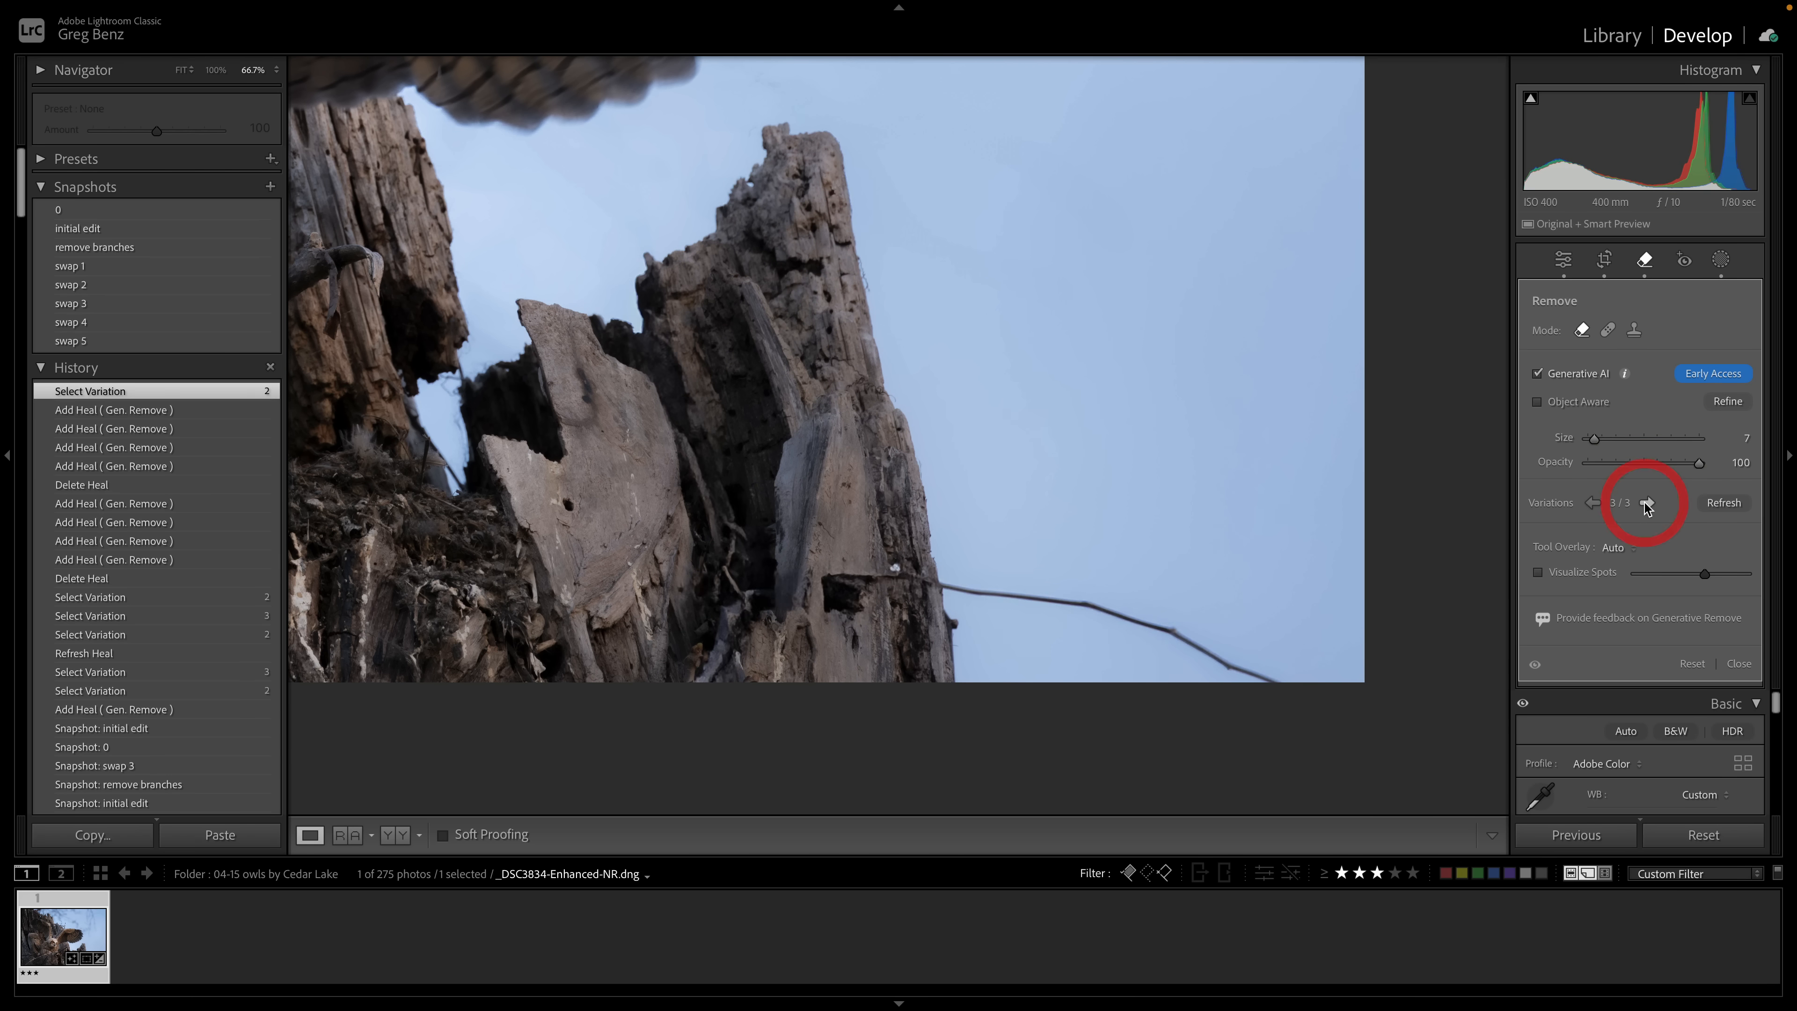
pyautogui.click(1591, 503)
pyautogui.click(1592, 502)
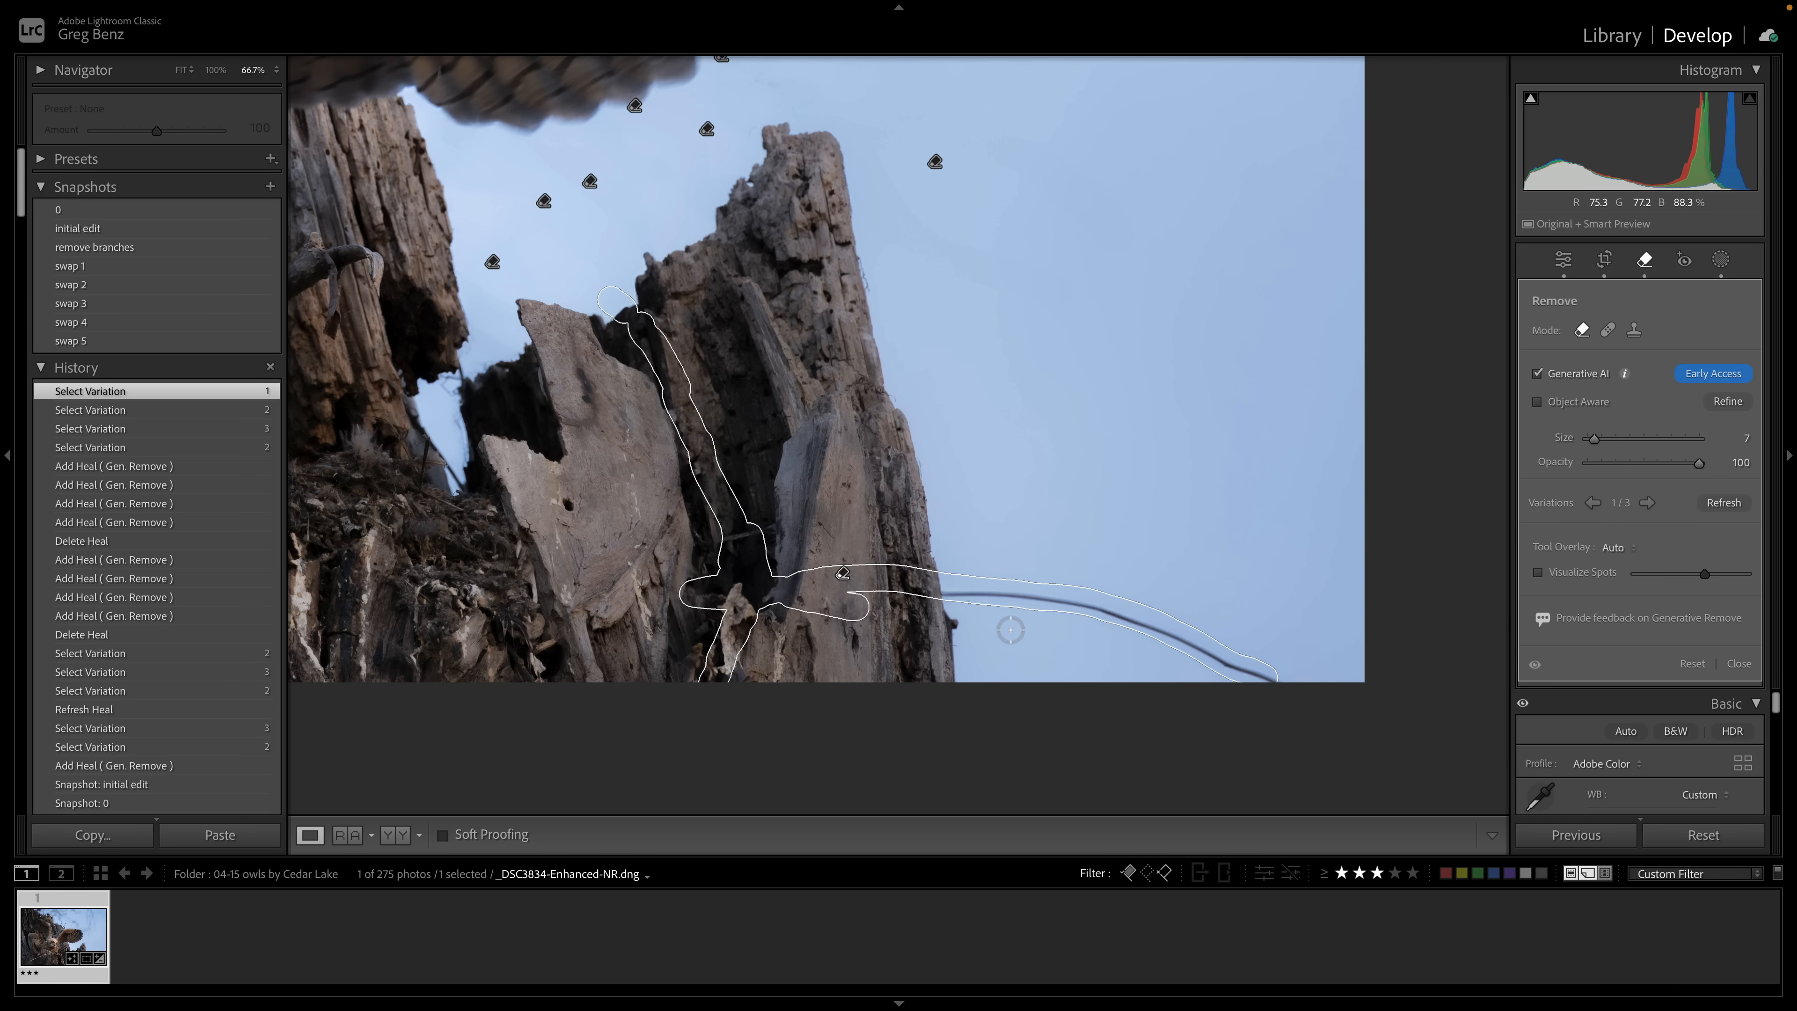
# Mask the long branch remaining in the sky beside the stump's lower edge and apply the Generative AI removal
pyautogui.moveTo(946, 594)
pyautogui.mouseDown()
pyautogui.moveTo(1028, 608)
pyautogui.moveTo(960, 591)
pyautogui.moveTo(1193, 647)
pyautogui.mouseUp()
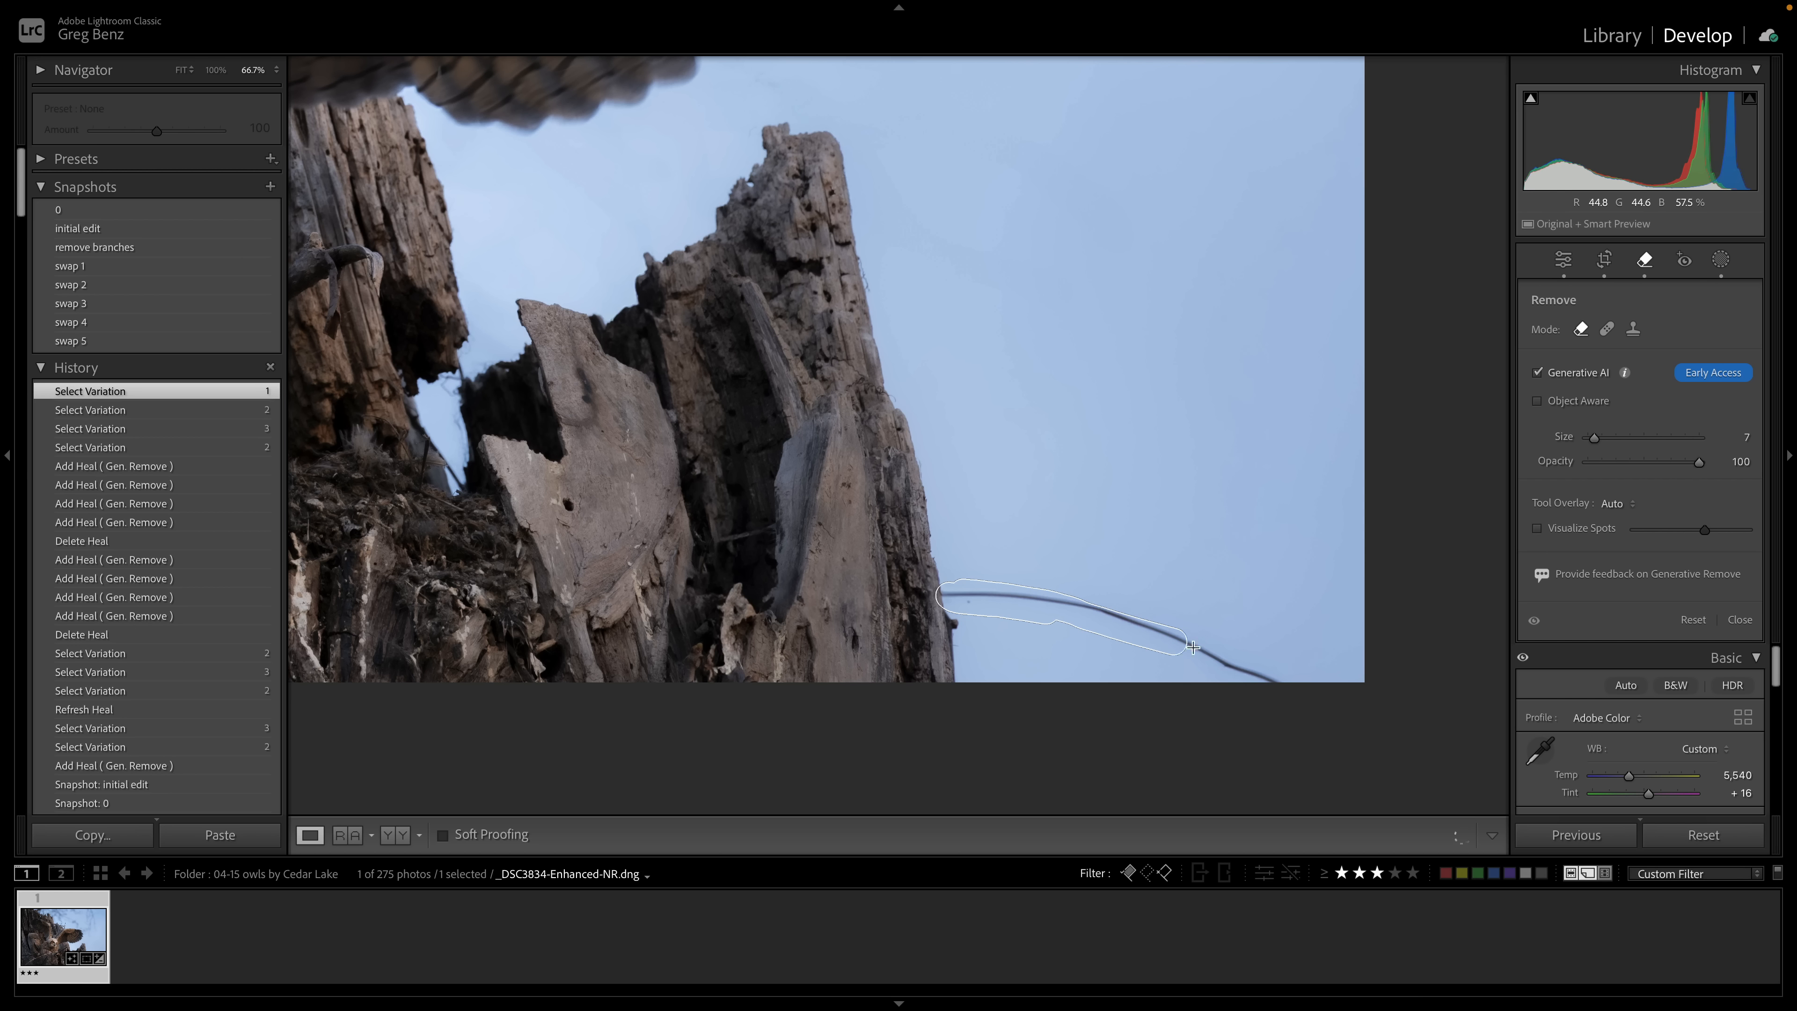
pyautogui.moveTo(1286, 680); pyautogui.dragTo(1093, 607)
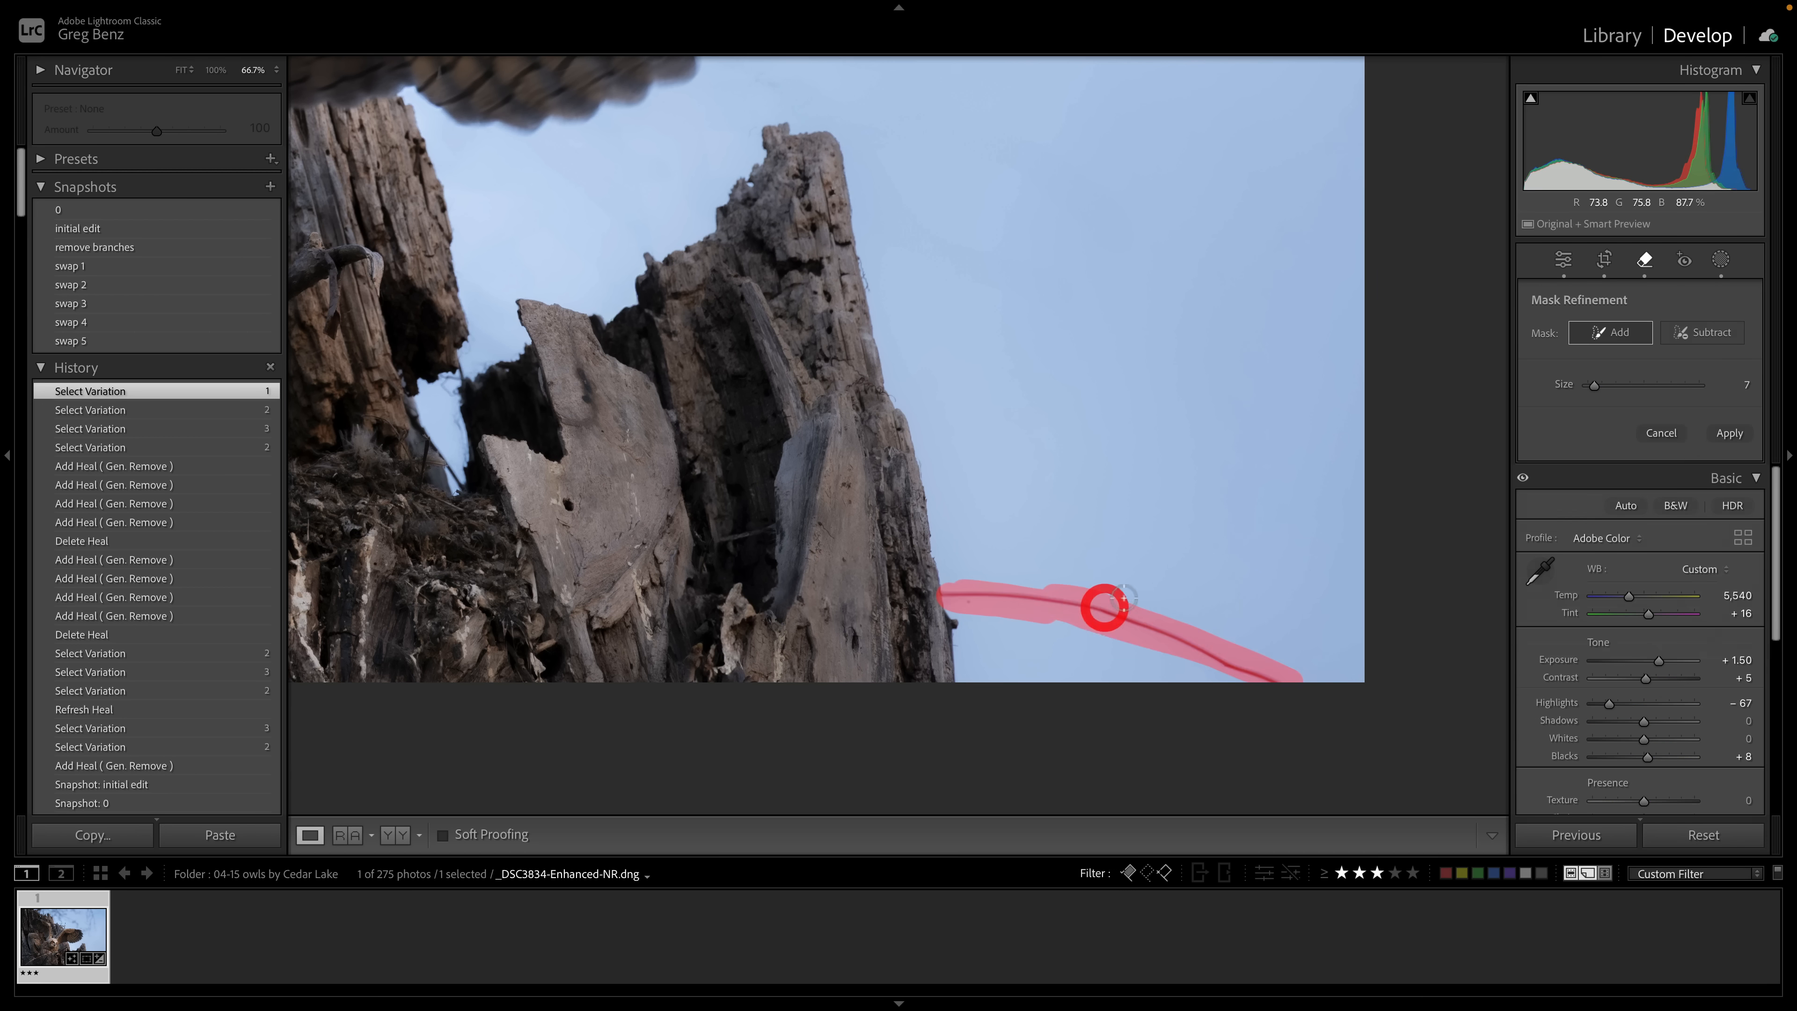
pyautogui.click(1708, 434)
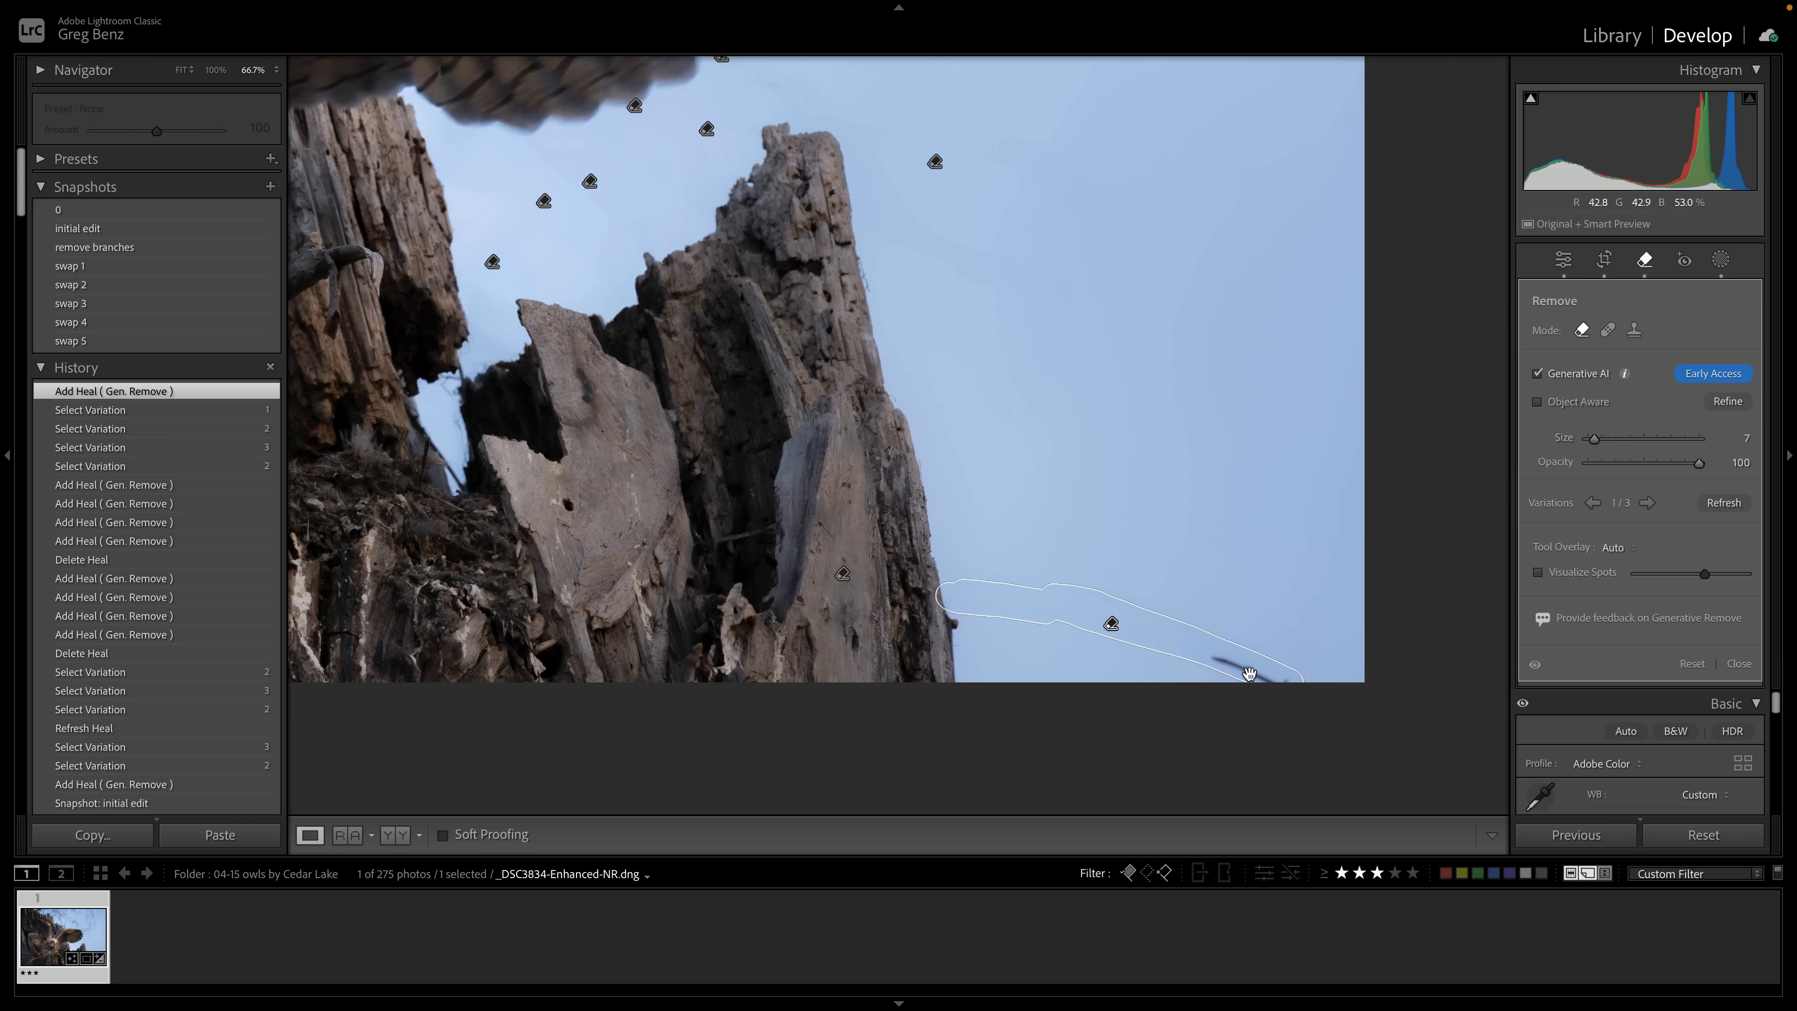
pyautogui.press('Escape')
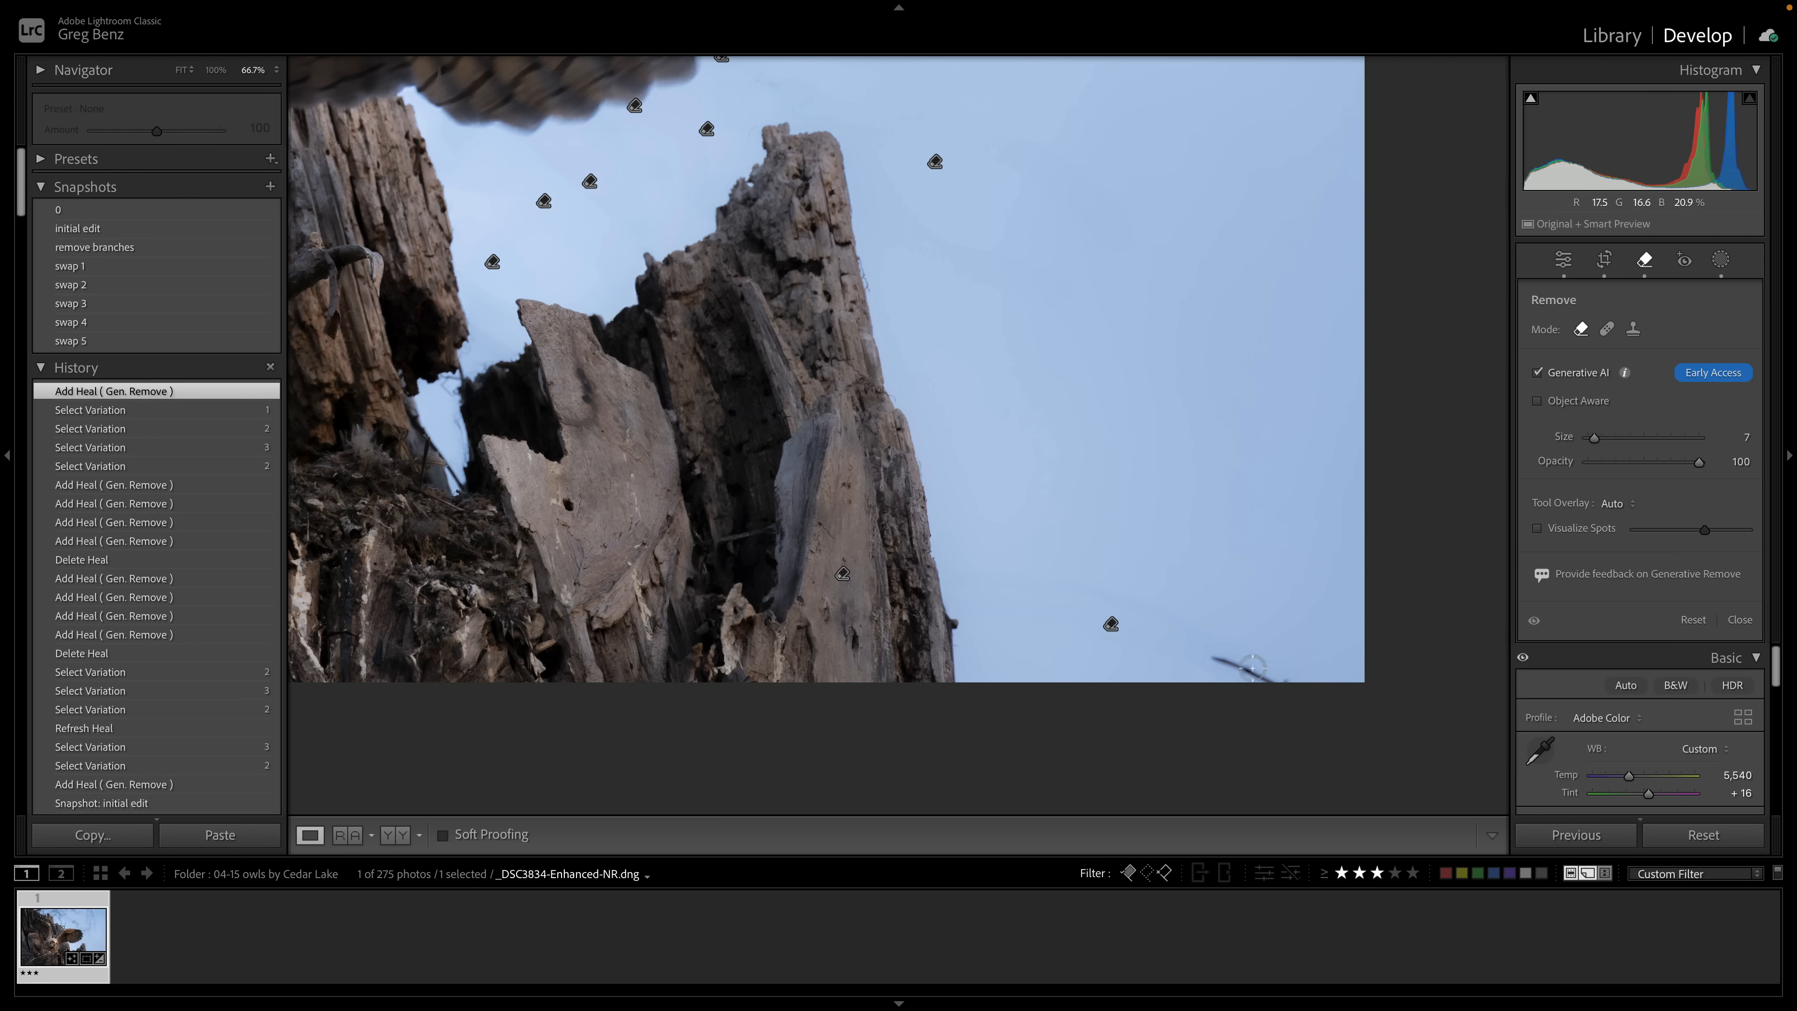
# Switch the removal mode to Heal and try healing the leftover twig at the photo's lower edge, undoing the stroke
pyautogui.click(1606, 330)
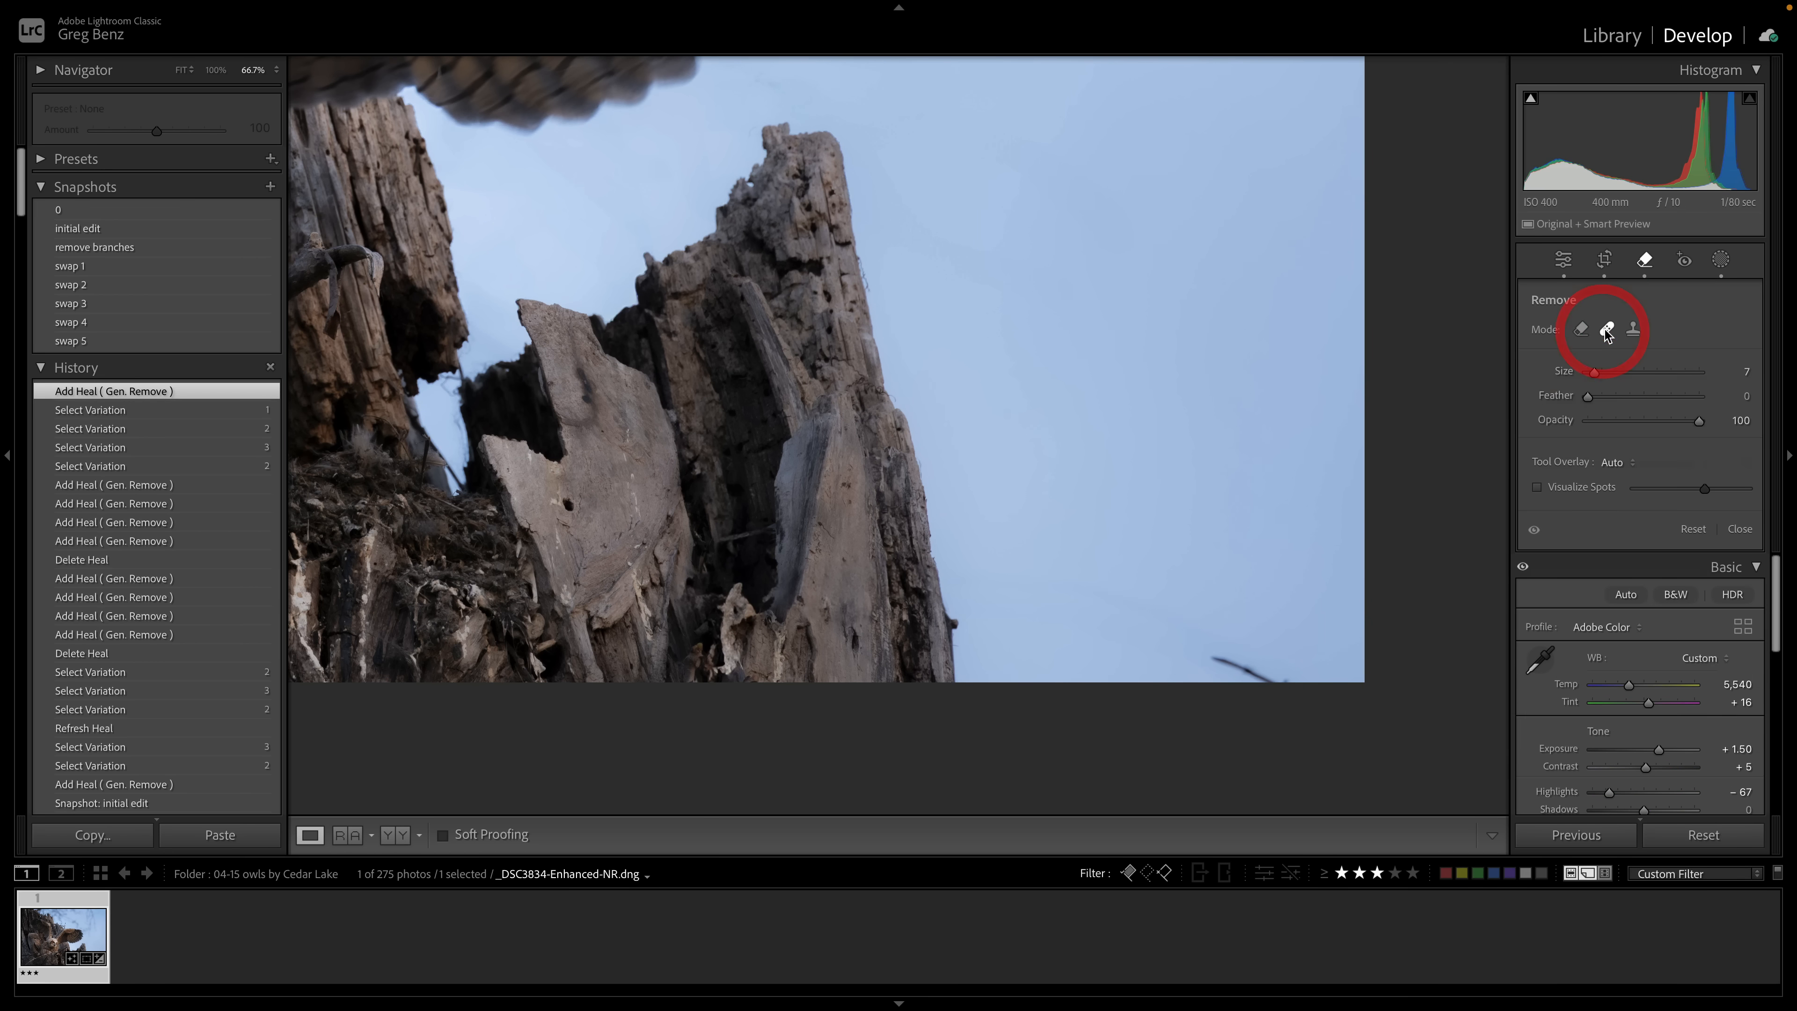
pyautogui.moveTo(1211, 654); pyautogui.dragTo(1302, 683)
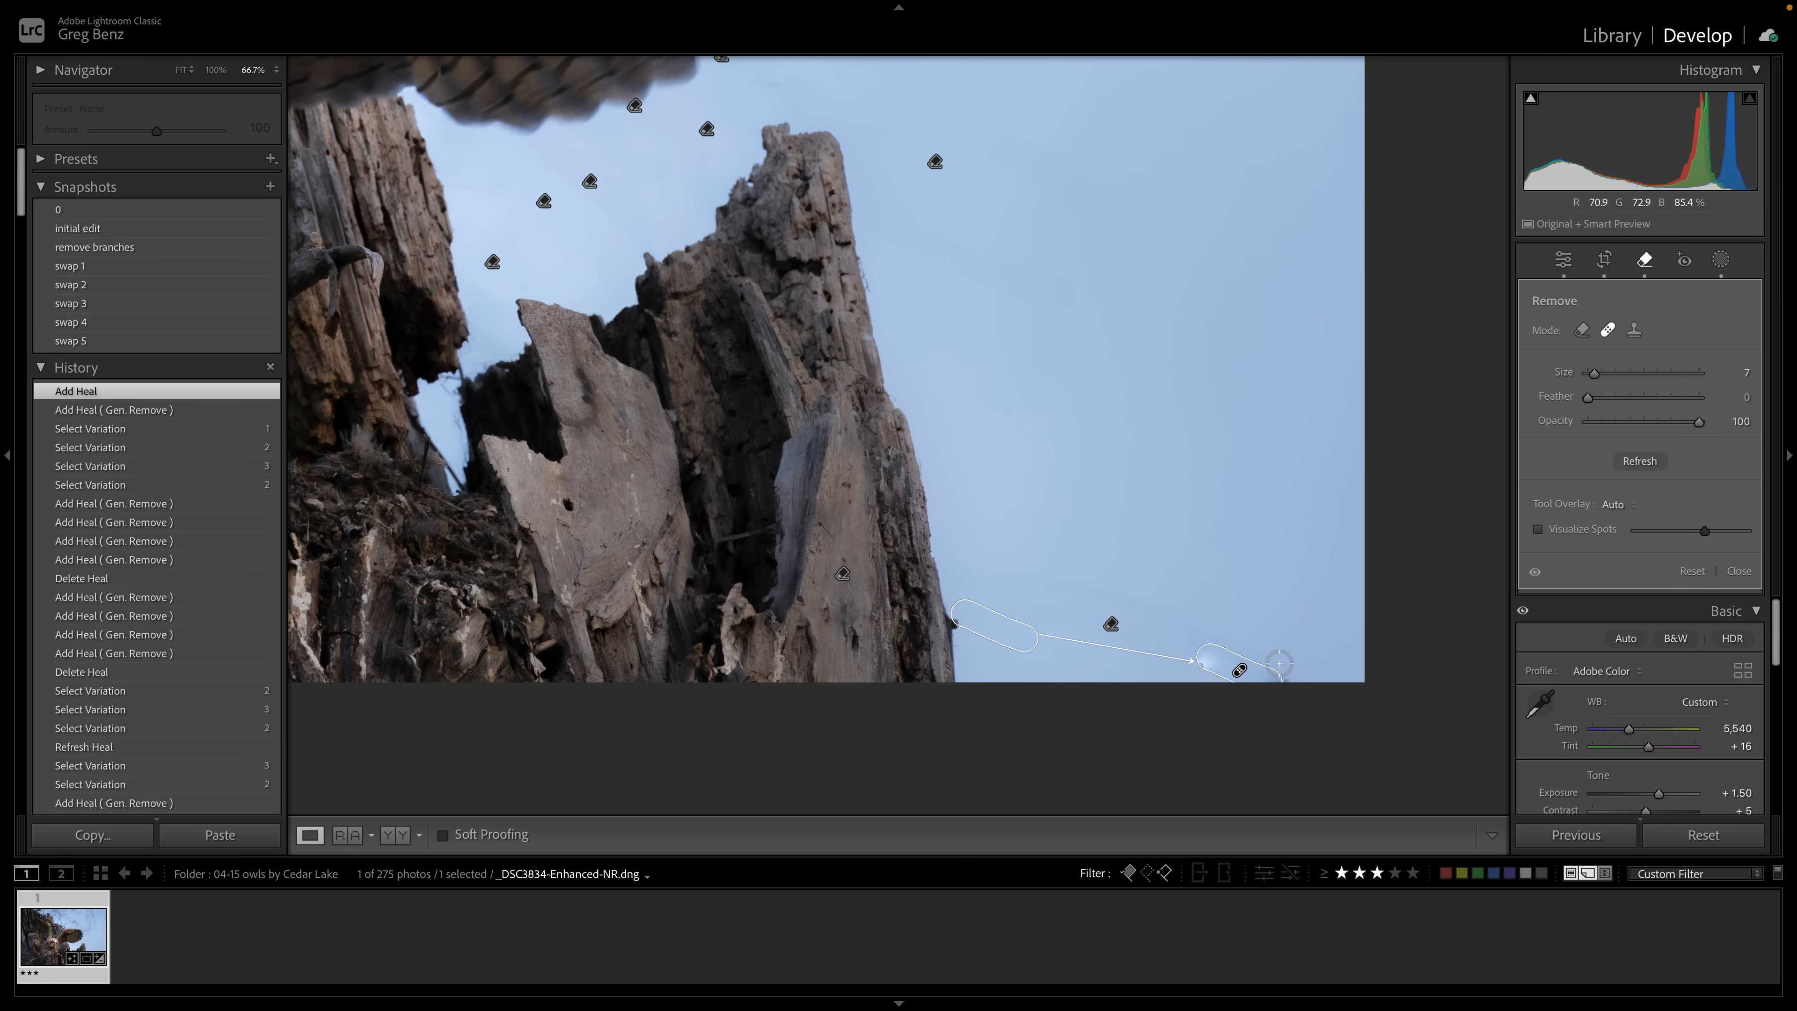
pyautogui.hotkey('ctrl', 'z')
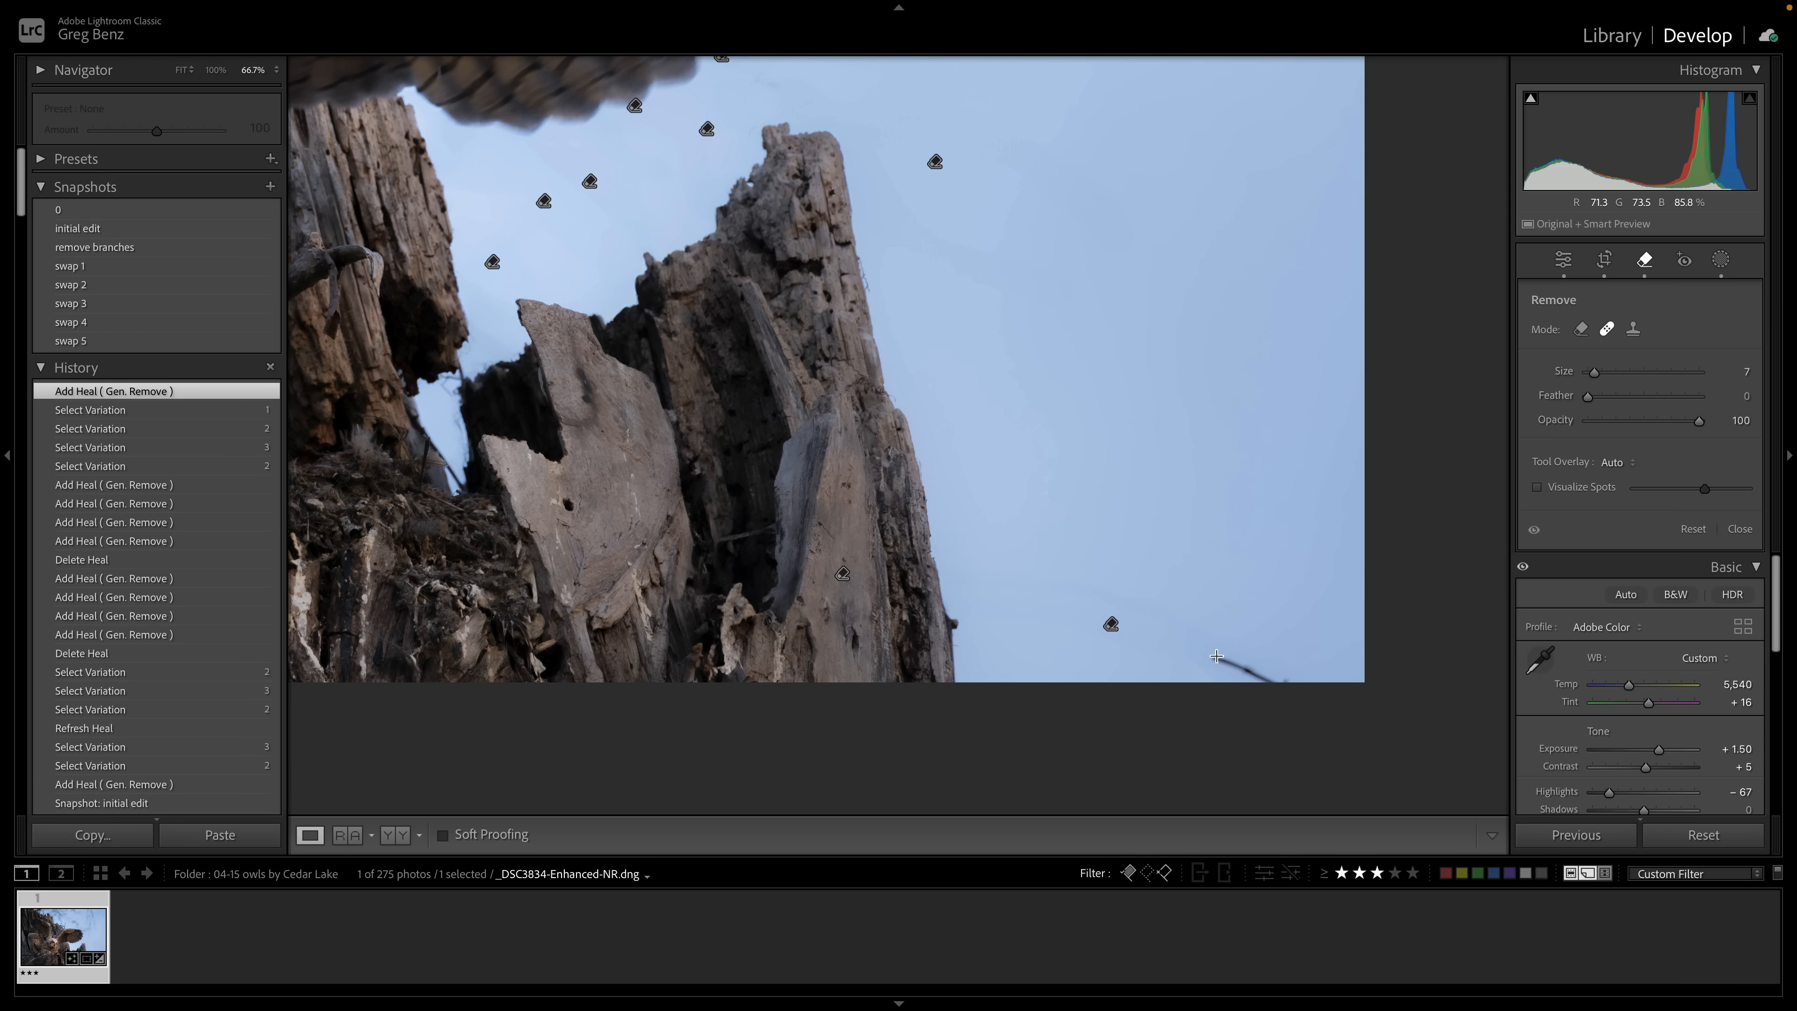
pyautogui.moveTo(1287, 690); pyautogui.dragTo(1277, 676)
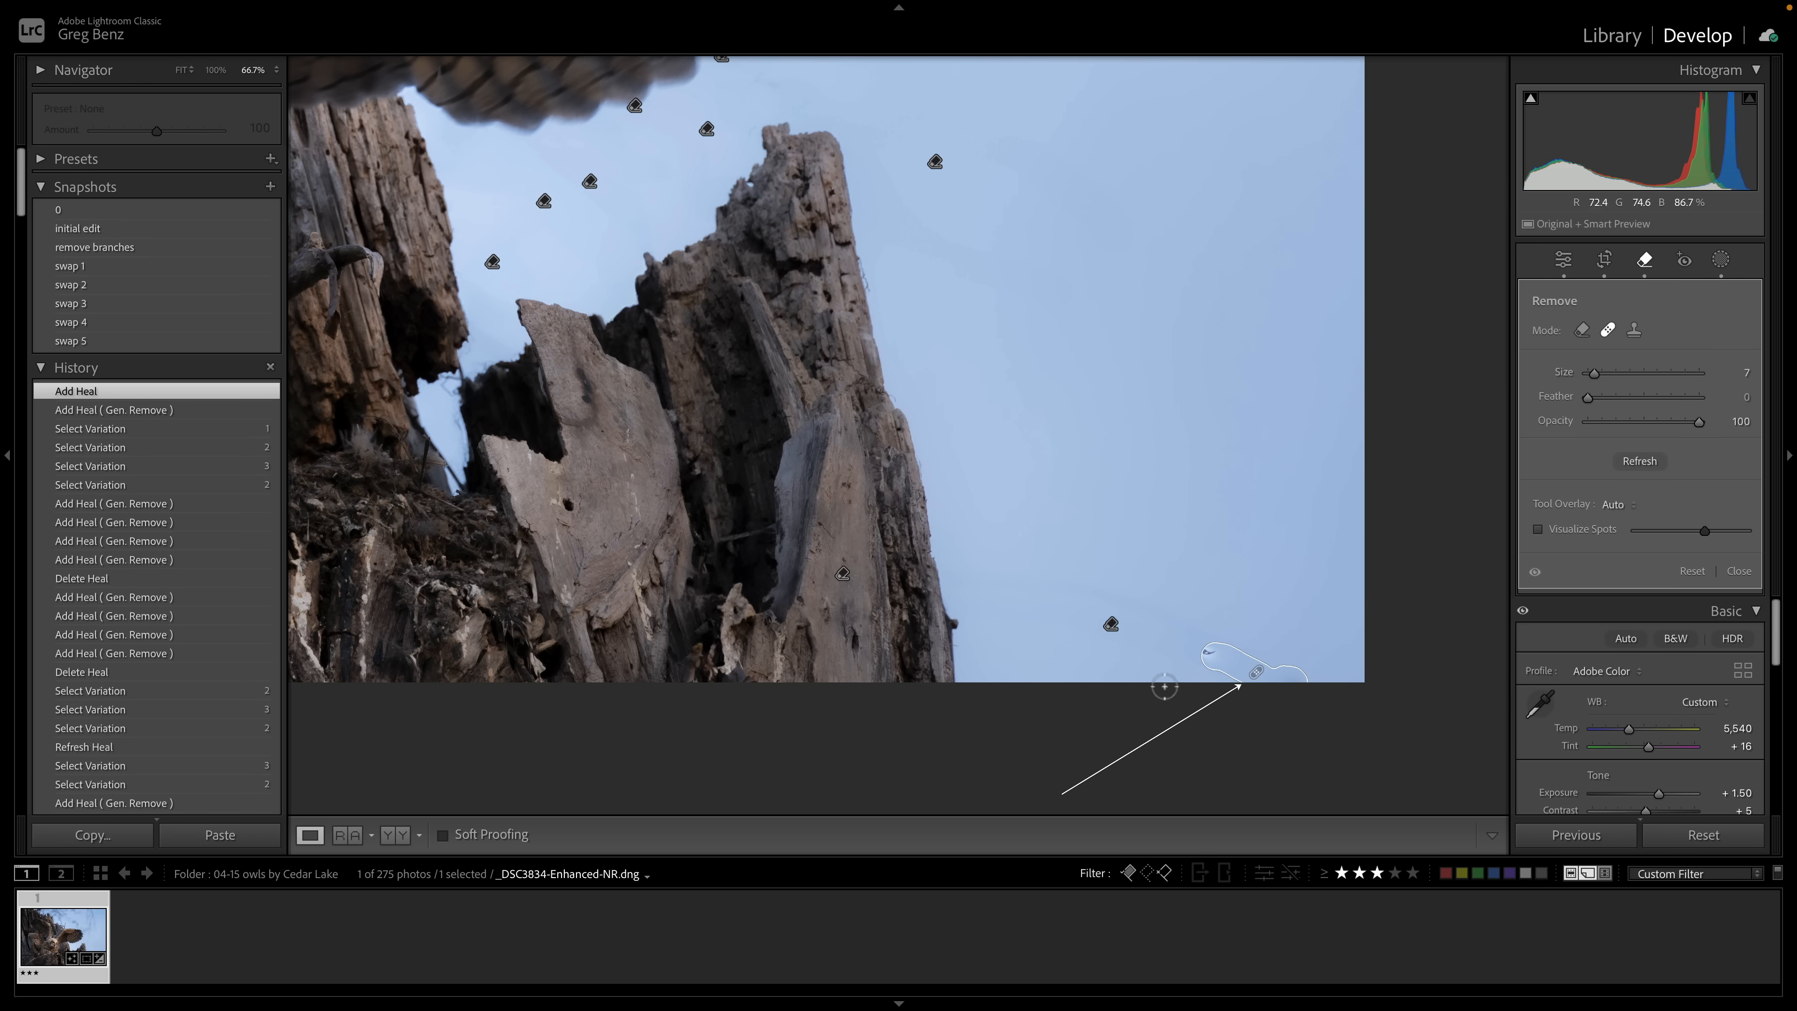
pyautogui.moveTo(1047, 628); pyautogui.dragTo(959, 494)
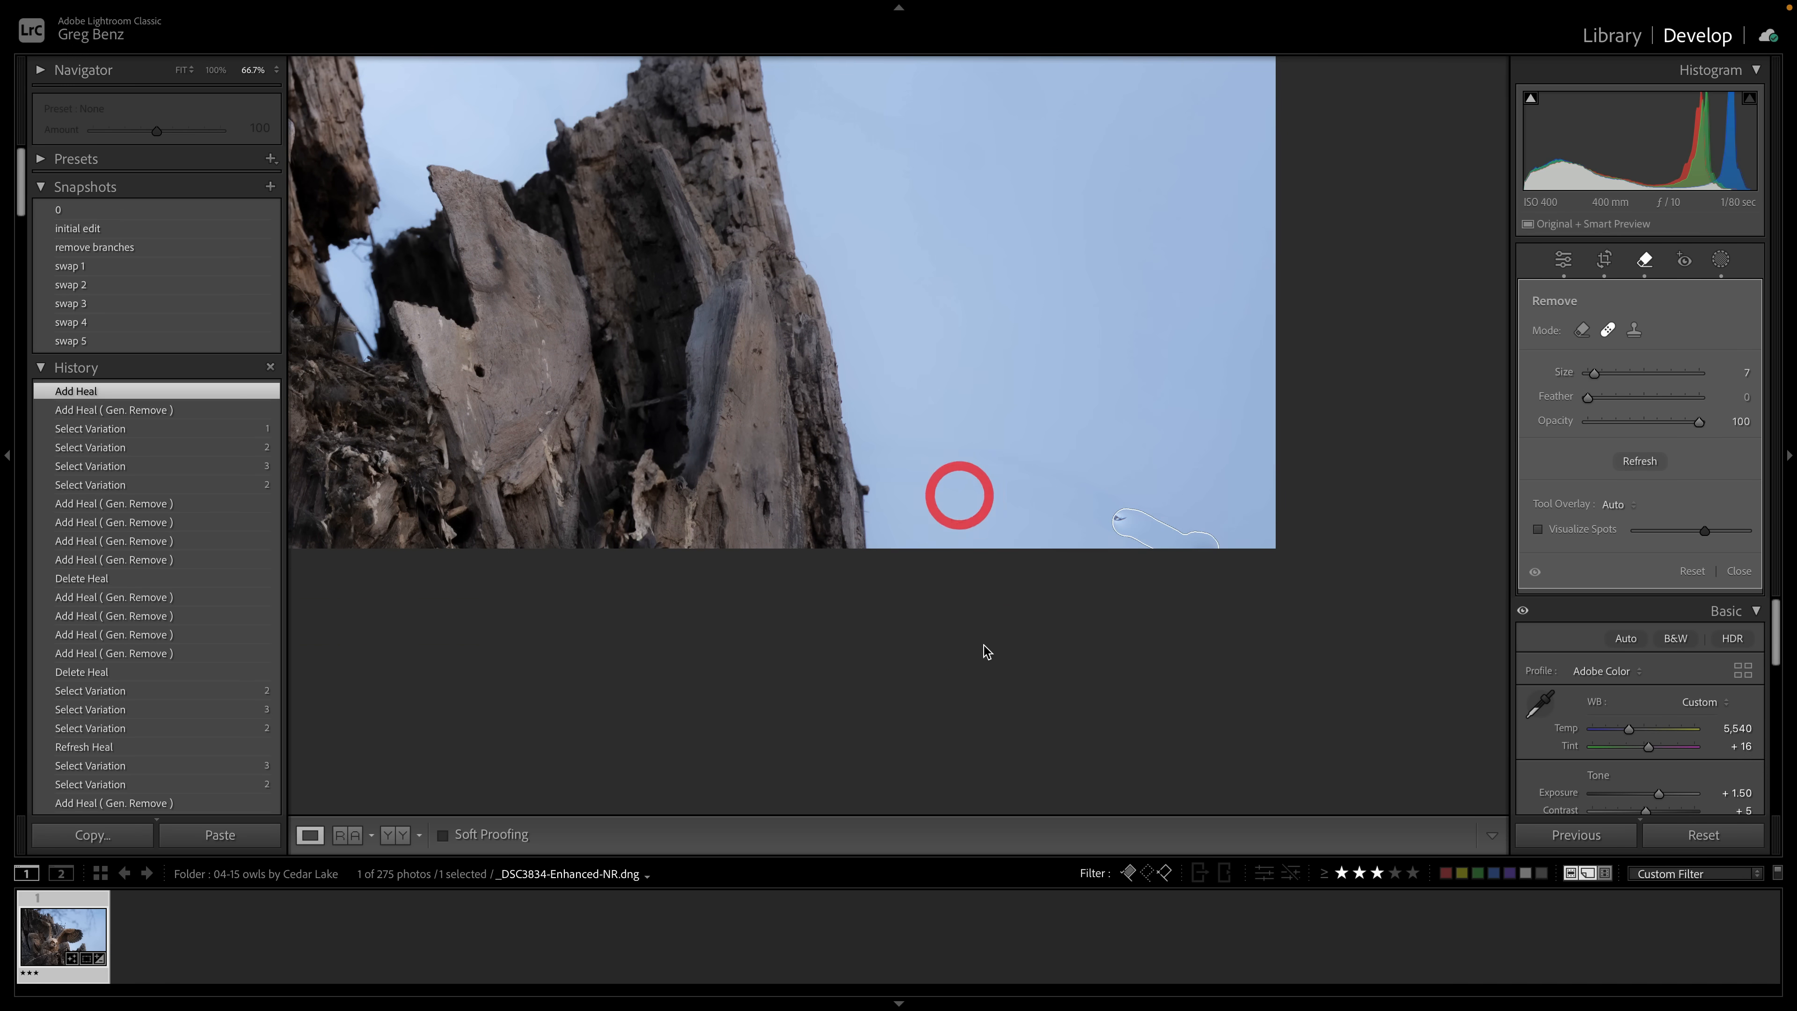
pyautogui.click(1143, 527)
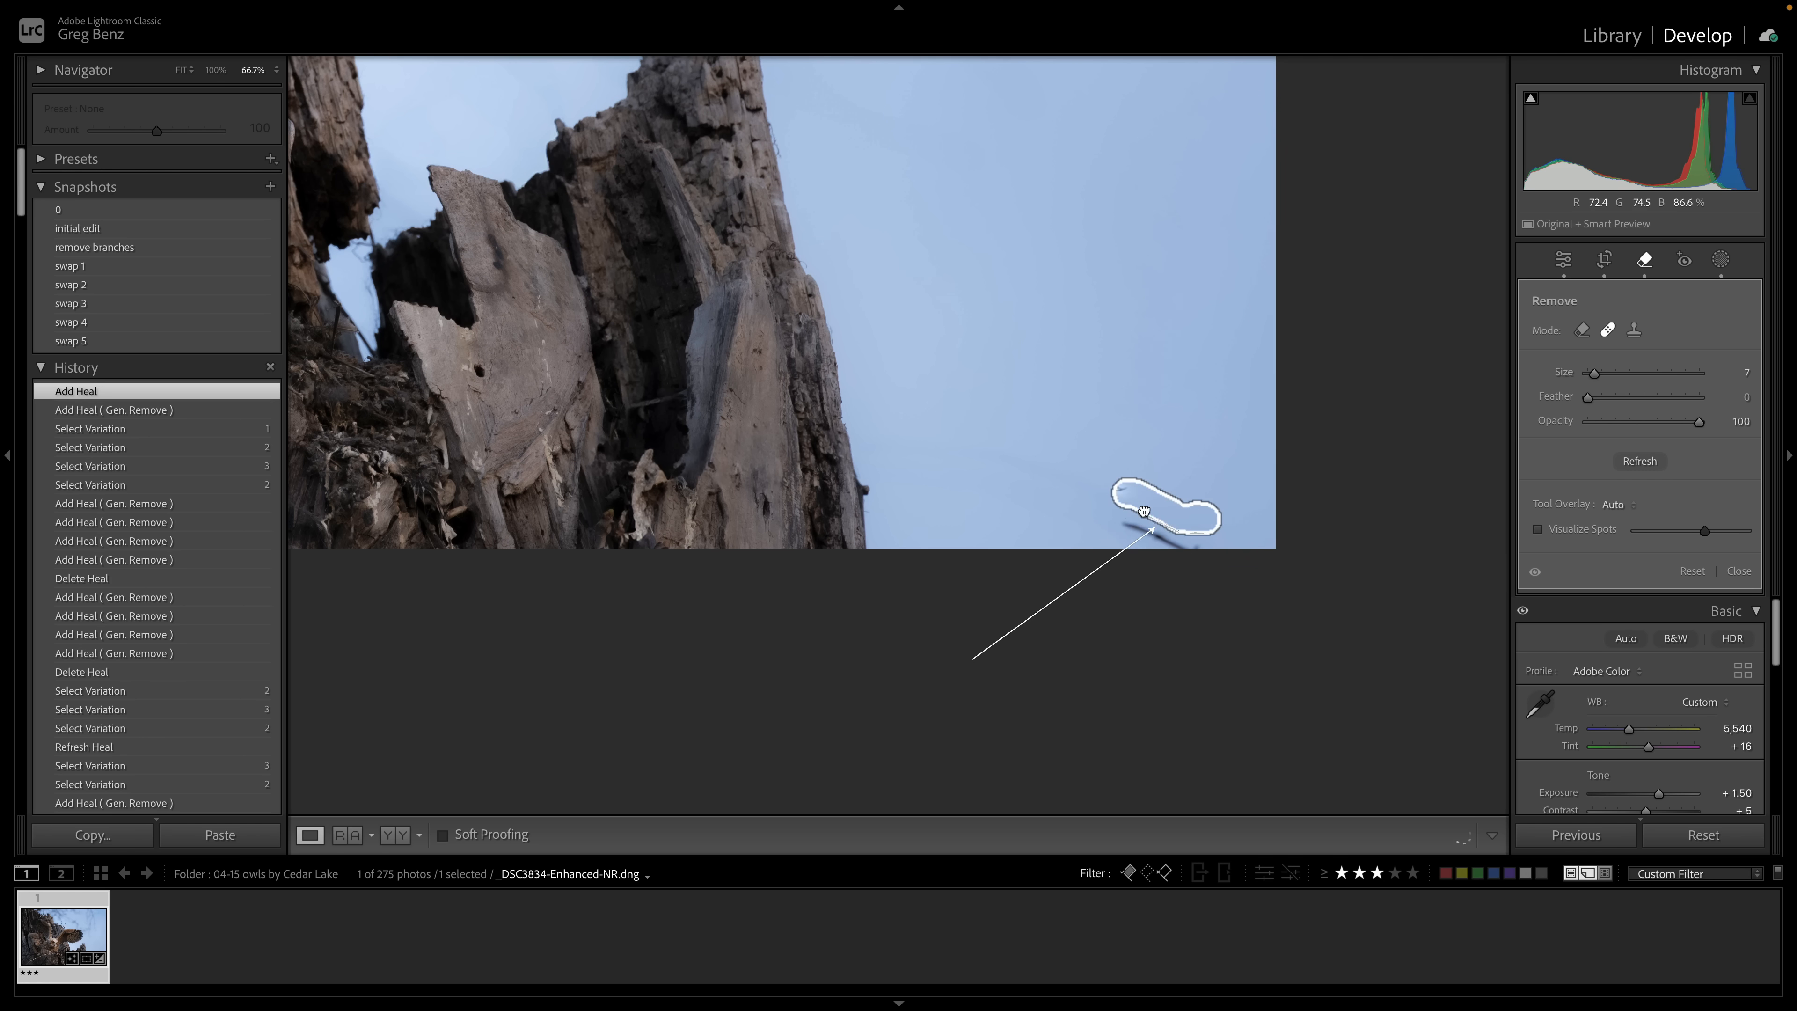
pyautogui.moveTo(1141, 529); pyautogui.dragTo(1152, 527)
pyautogui.press('Escape')
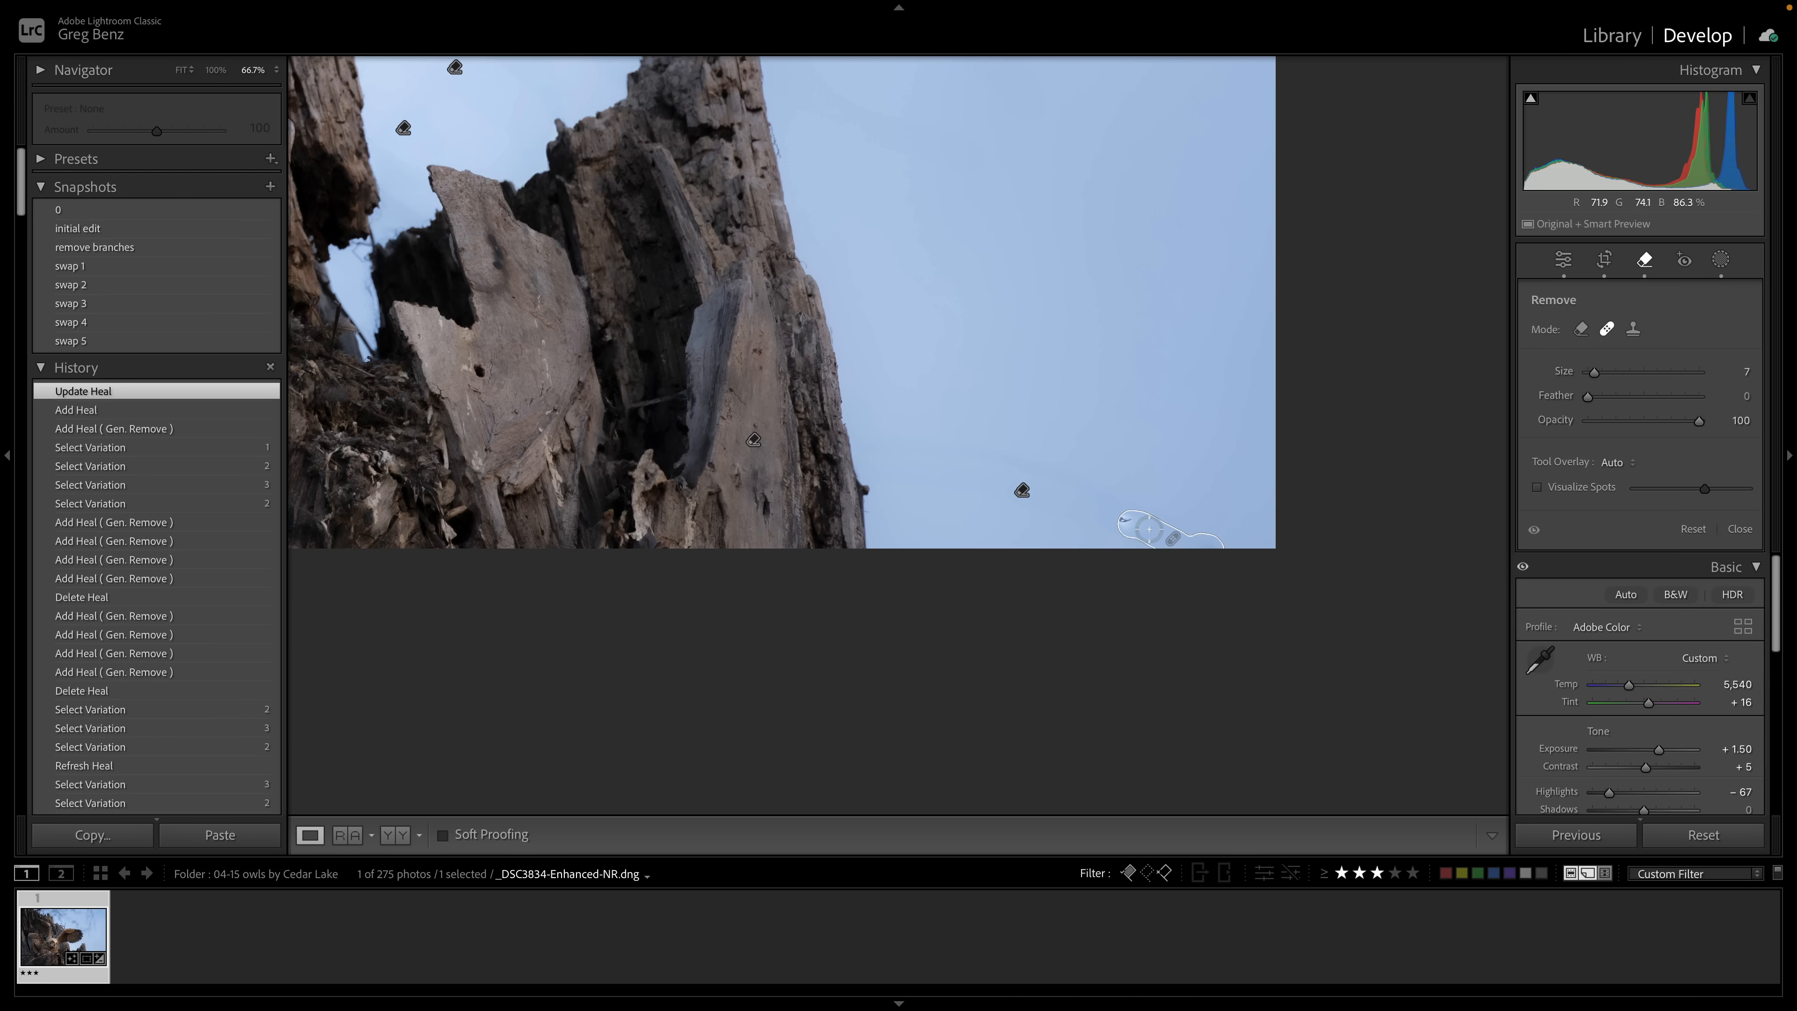
pyautogui.hotkey('ctrl', 'z')
pyautogui.hotkey('ctrl', 'z')
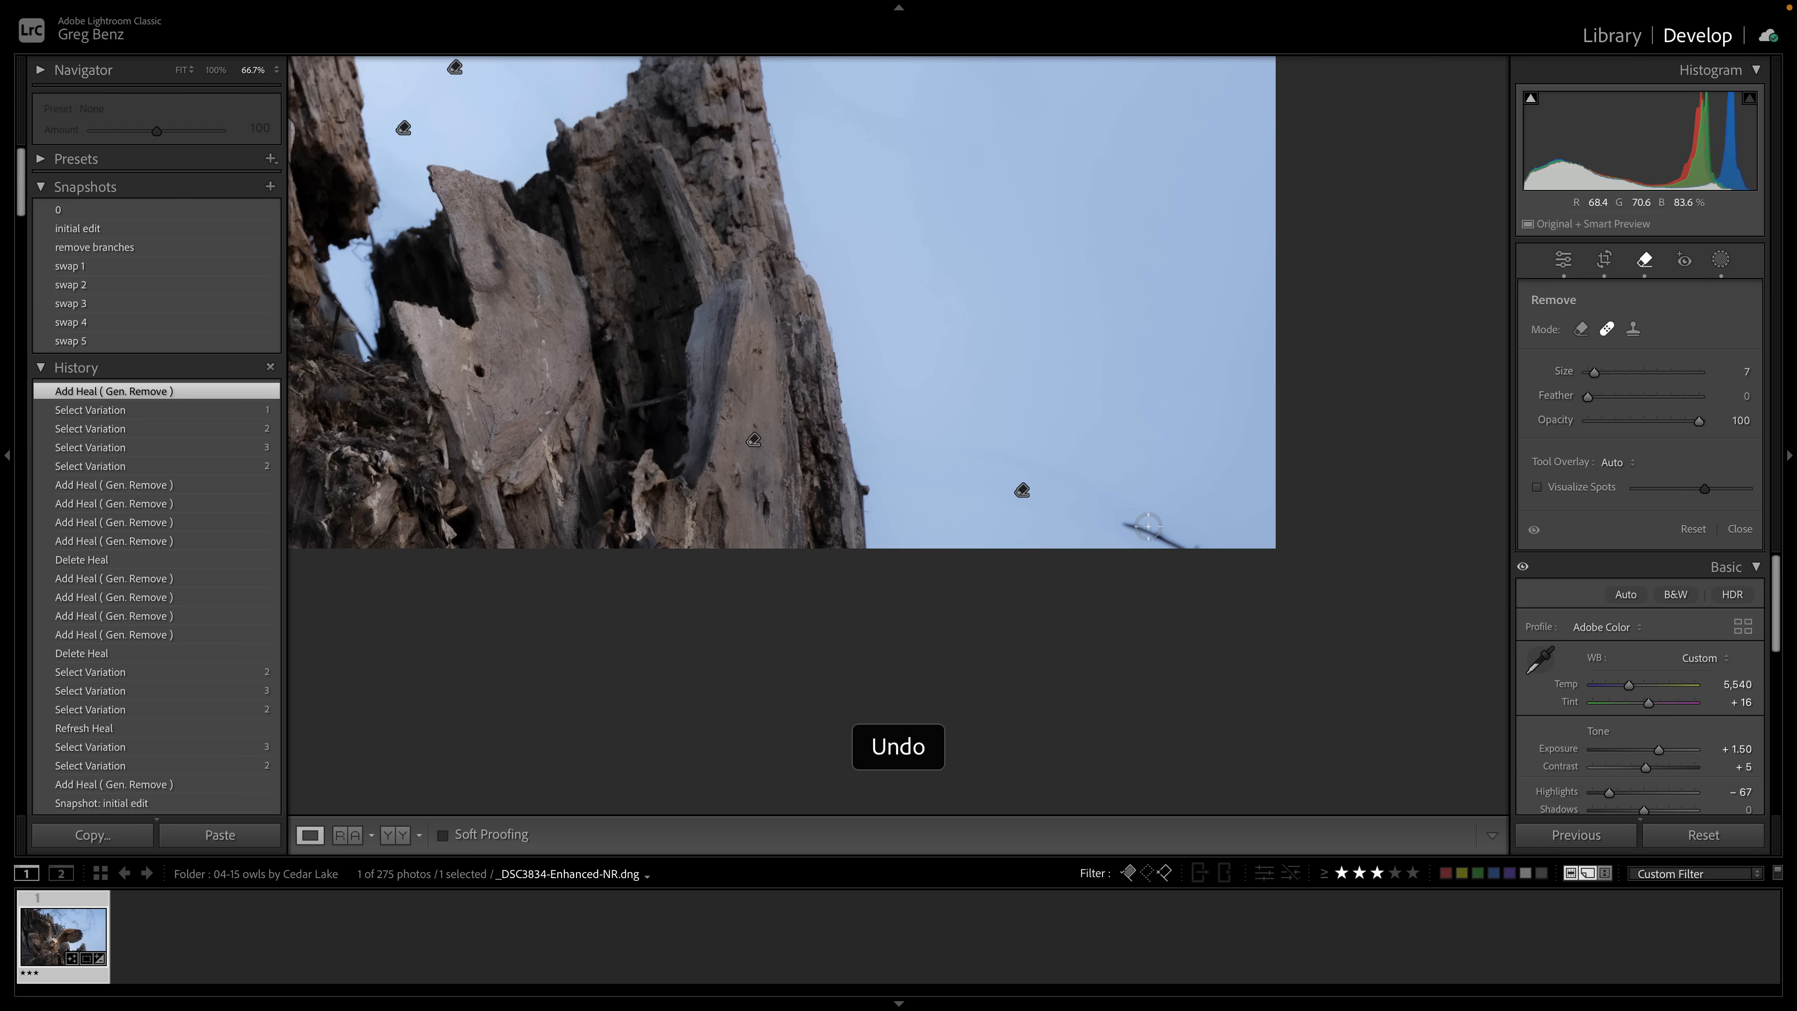
# Heal the leftover twig at the photo's lower edge, moving its sample source to clean sky just above it
pyautogui.moveTo(1124, 521); pyautogui.dragTo(1196, 547)
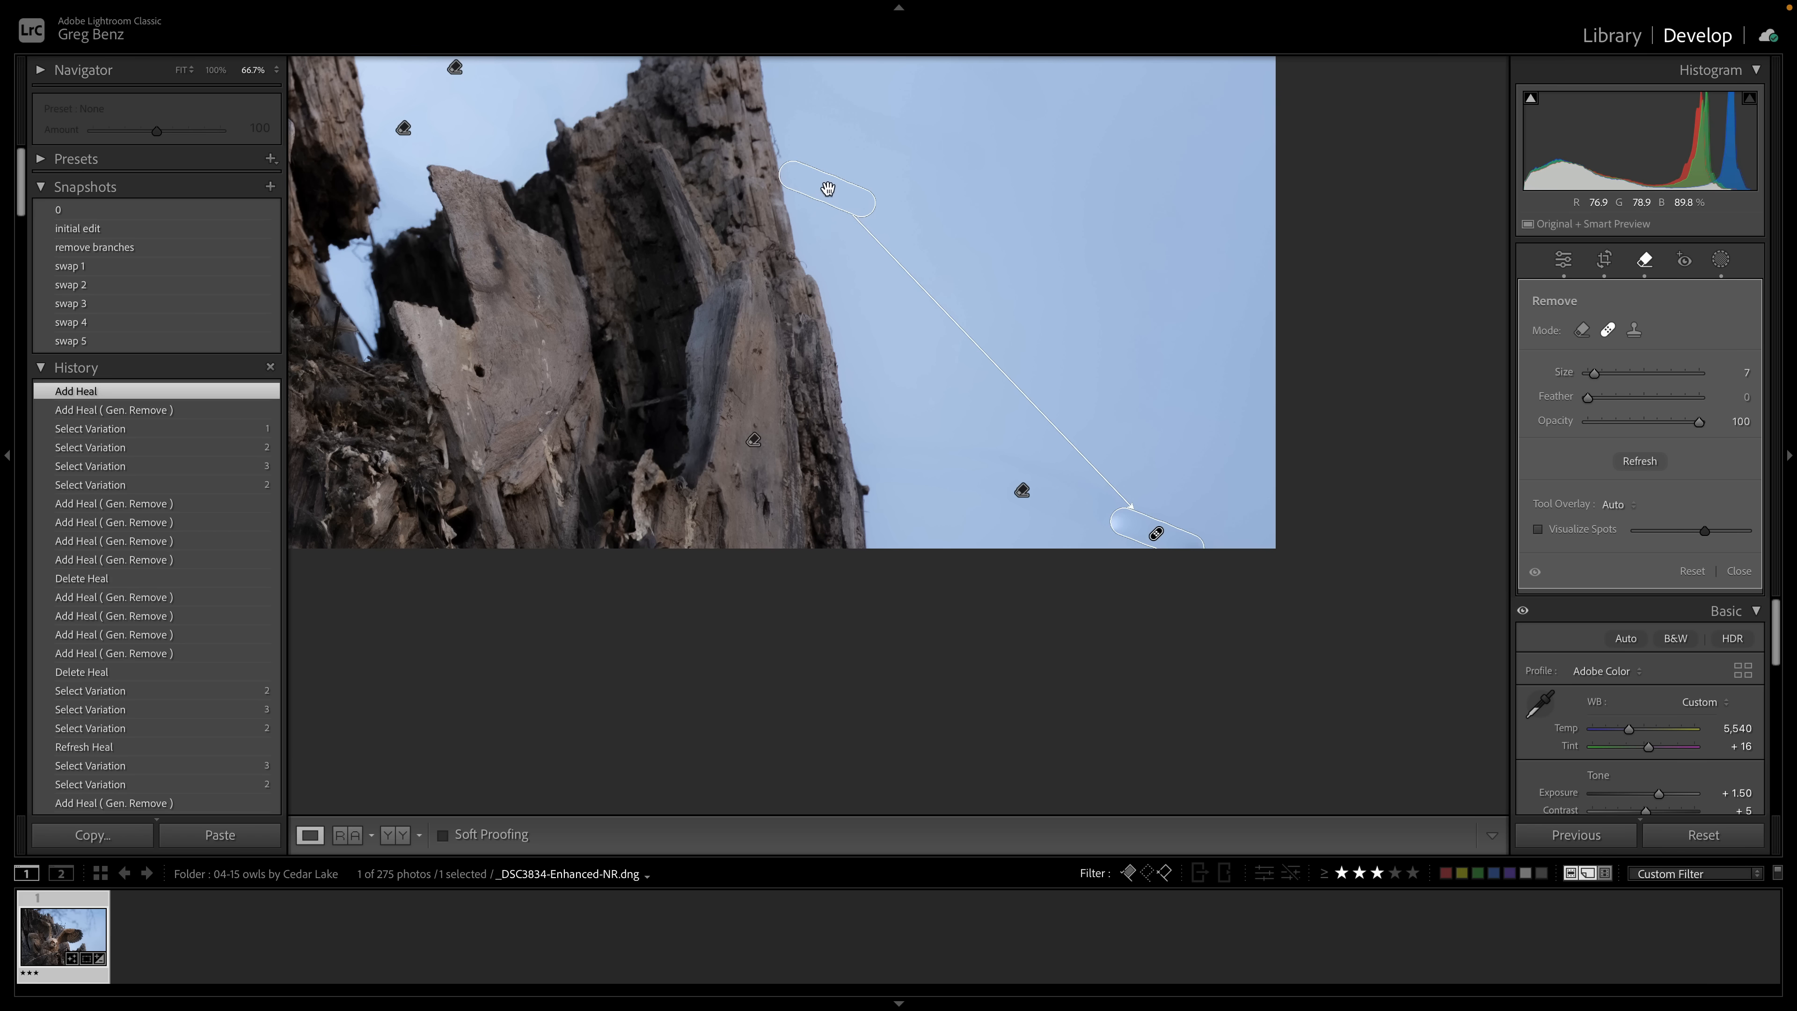
pyautogui.moveTo(828, 188); pyautogui.dragTo(1140, 456)
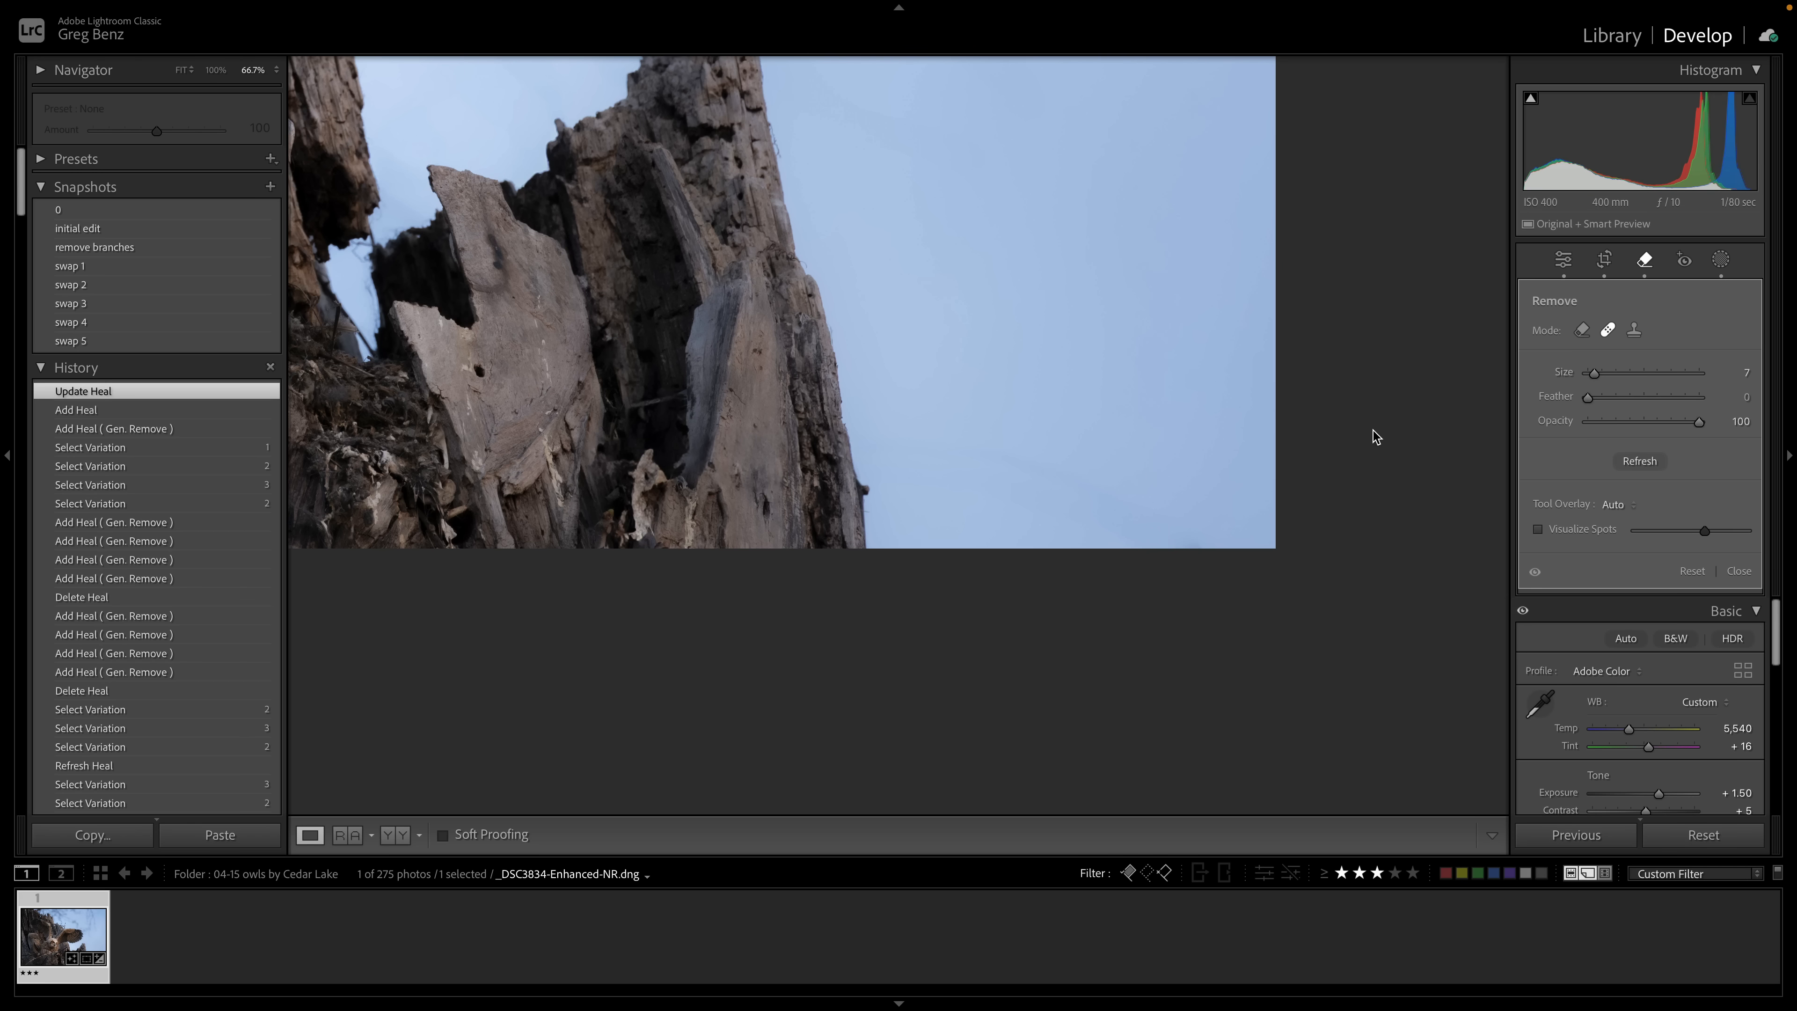
pyautogui.press('Escape')
# Switch to Generative AI removal, mask the twigs rising into the sky above the small stump by the owl's wing, and apply it
pyautogui.moveTo(934, 350); pyautogui.dragTo(1256, 589)
pyautogui.moveTo(917, 344); pyautogui.dragTo(1125, 713)
pyautogui.moveTo(924, 413); pyautogui.dragTo(1160, 697)
pyautogui.moveTo(894, 589); pyautogui.dragTo(905, 576)
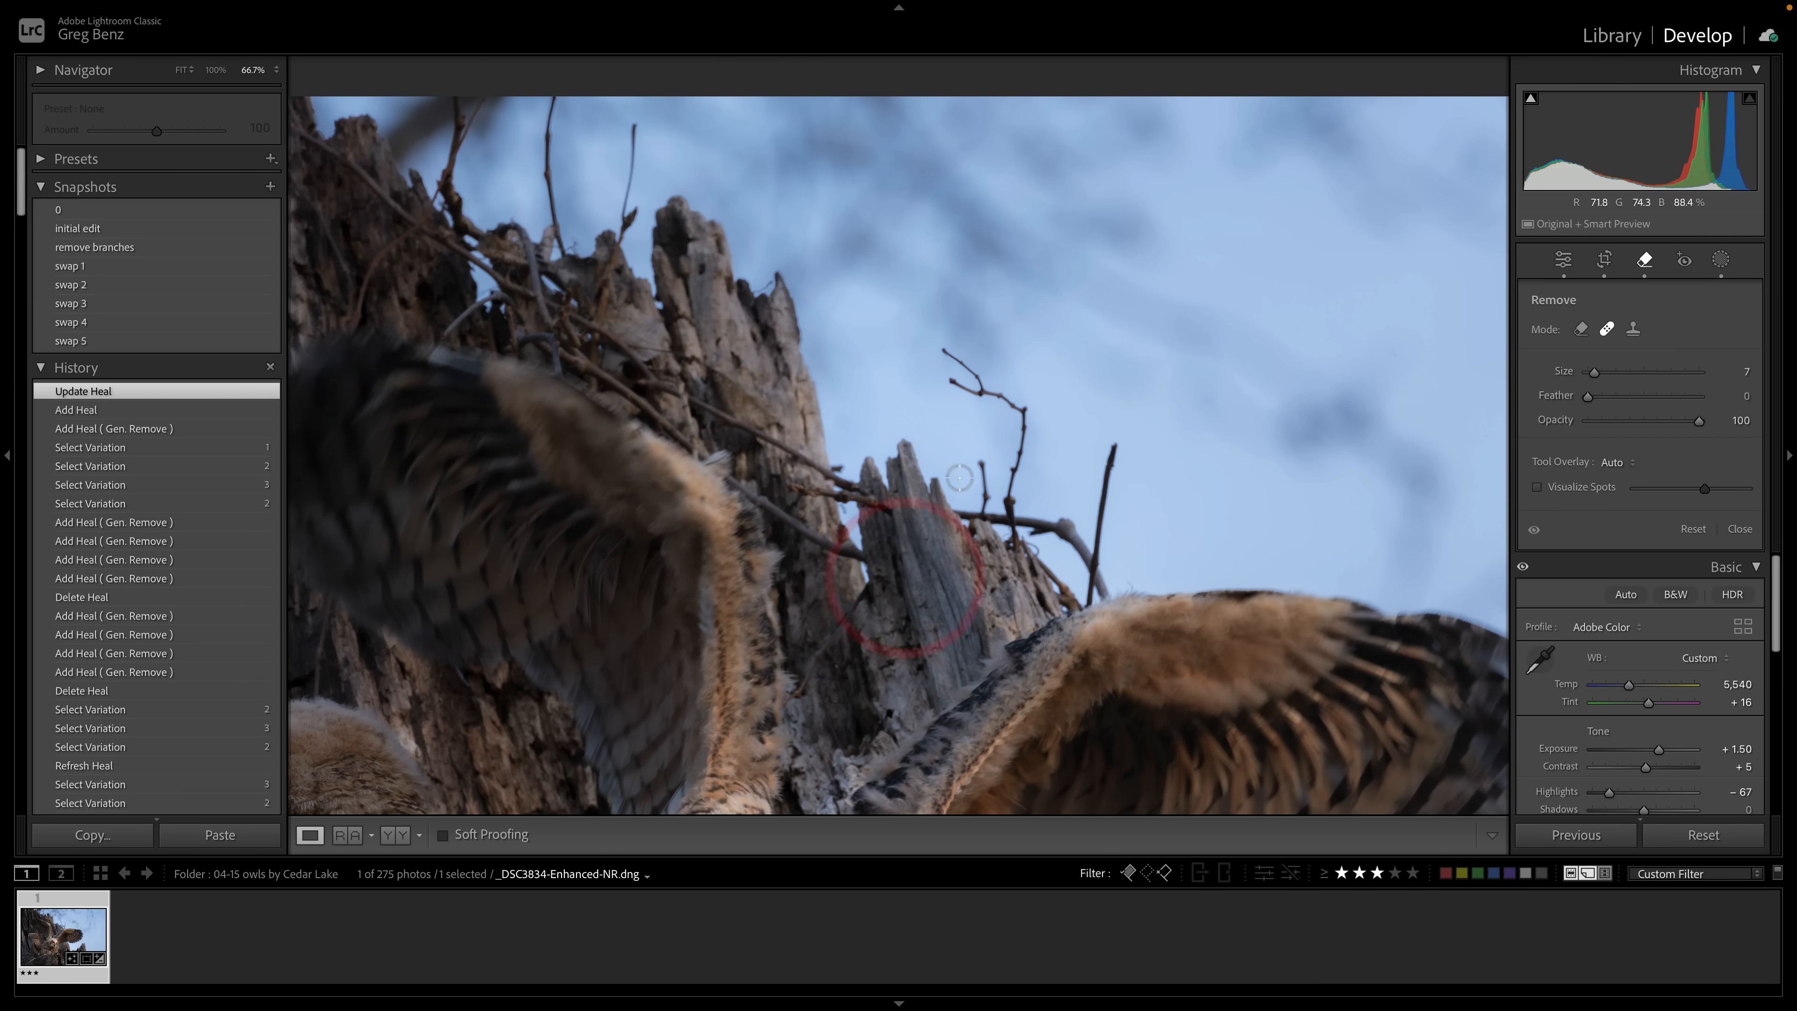
pyautogui.click(1581, 330)
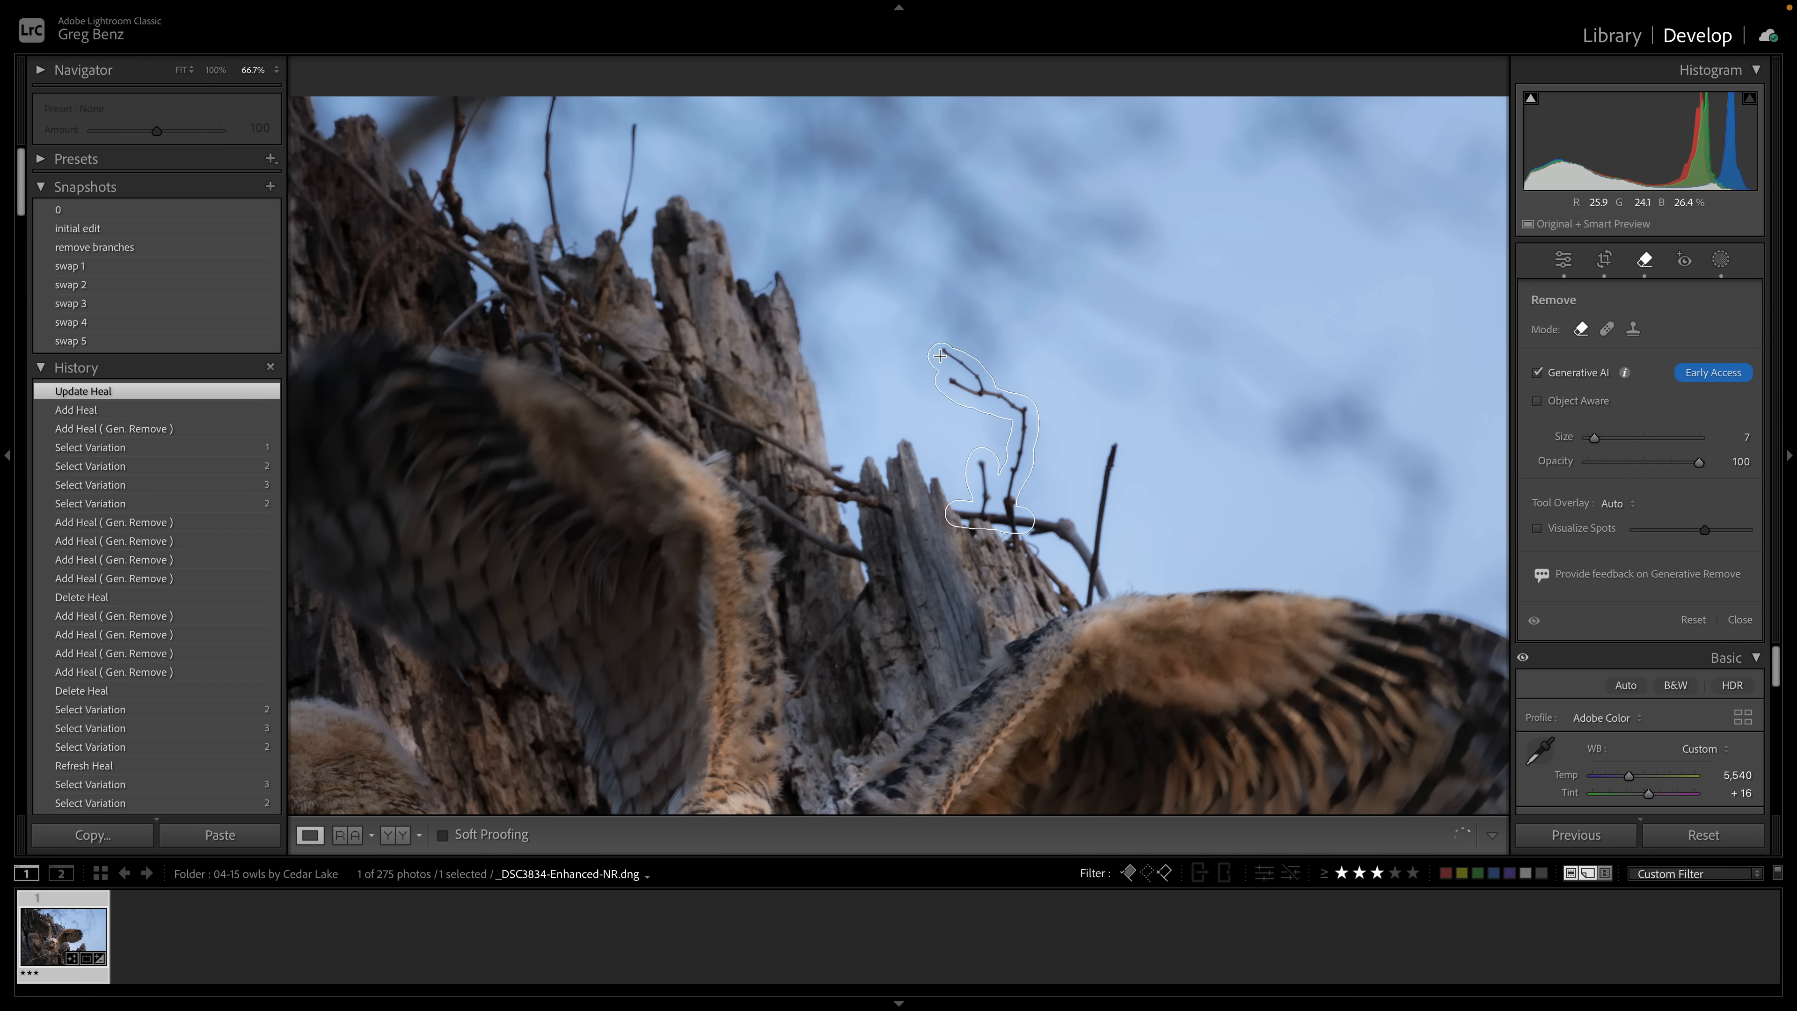
pyautogui.moveTo(940, 356); pyautogui.dragTo(966, 391)
pyautogui.moveTo(1028, 524)
pyautogui.mouseDown()
pyautogui.moveTo(1075, 534)
pyautogui.moveTo(1102, 595)
pyautogui.moveTo(1087, 600)
pyautogui.moveTo(1116, 435)
pyautogui.mouseUp()
pyautogui.click(1729, 434)
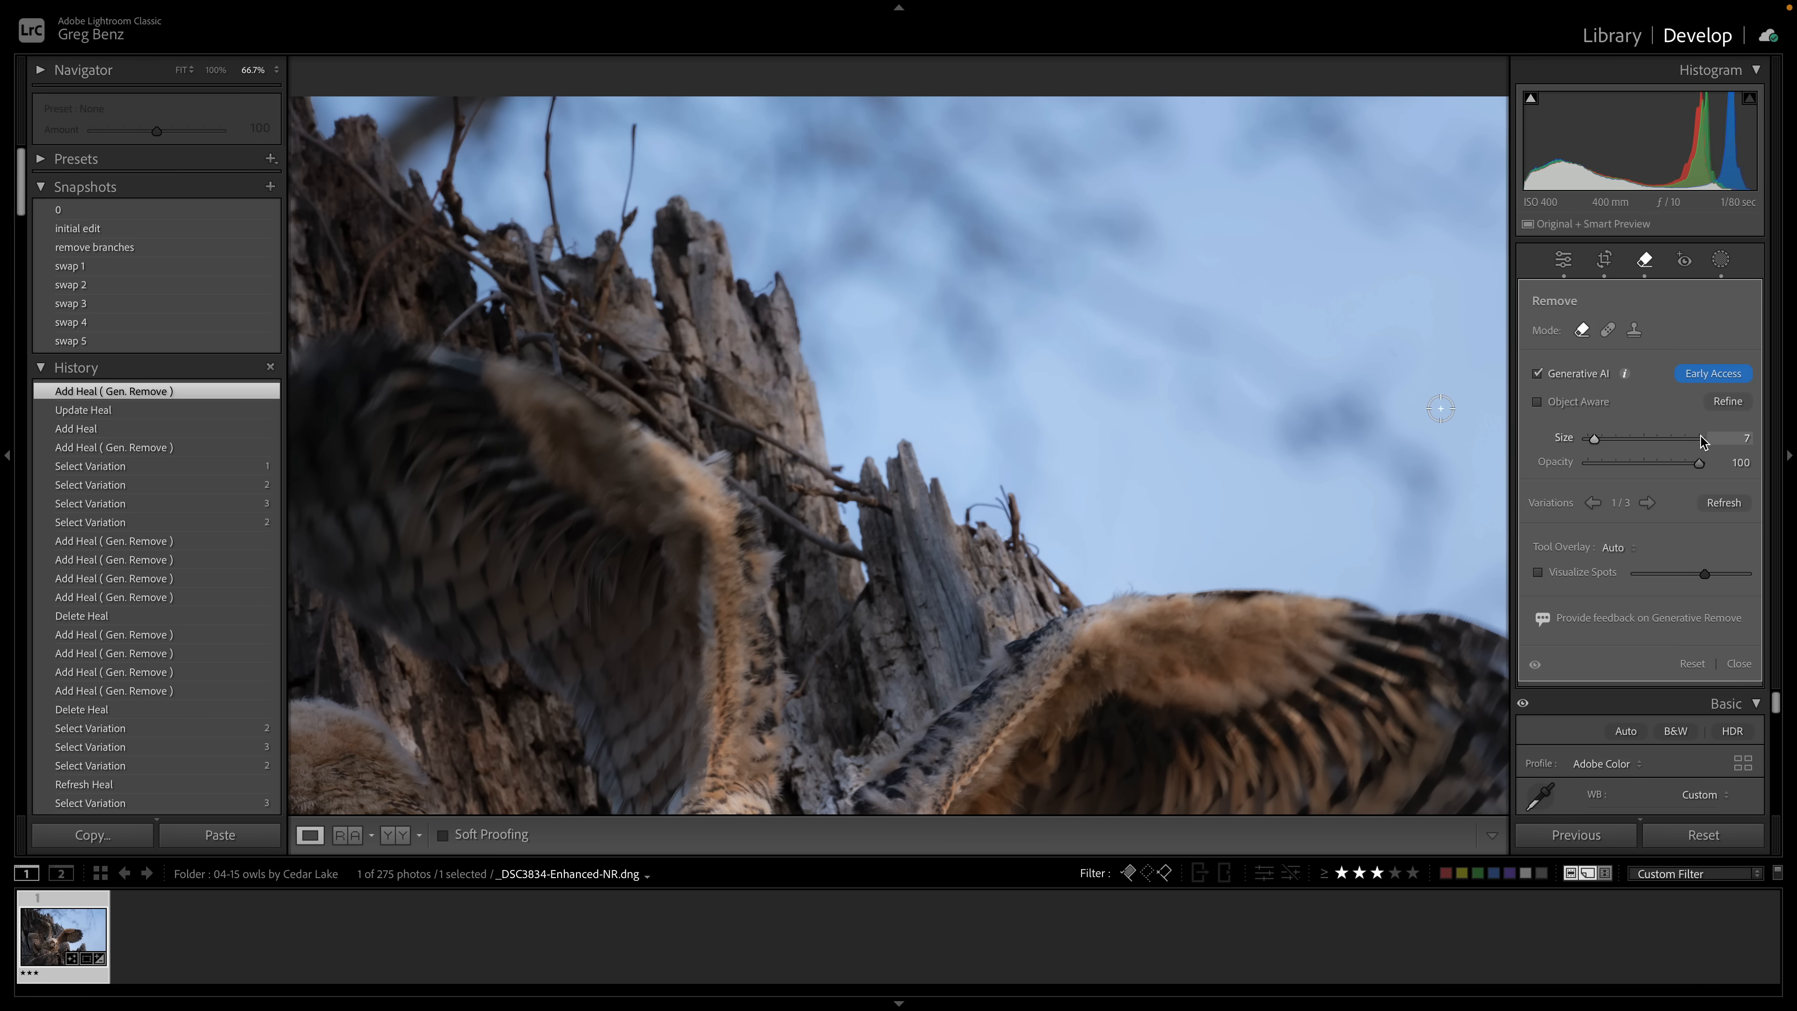
# Mask the short twig atop the tall stump and the branches crossing the bark behind the owl's wing, and apply the Generative AI removal
pyautogui.moveTo(1067, 362)
pyautogui.mouseDown()
pyautogui.moveTo(1356, 390)
pyautogui.moveTo(1361, 417)
pyautogui.mouseUp()
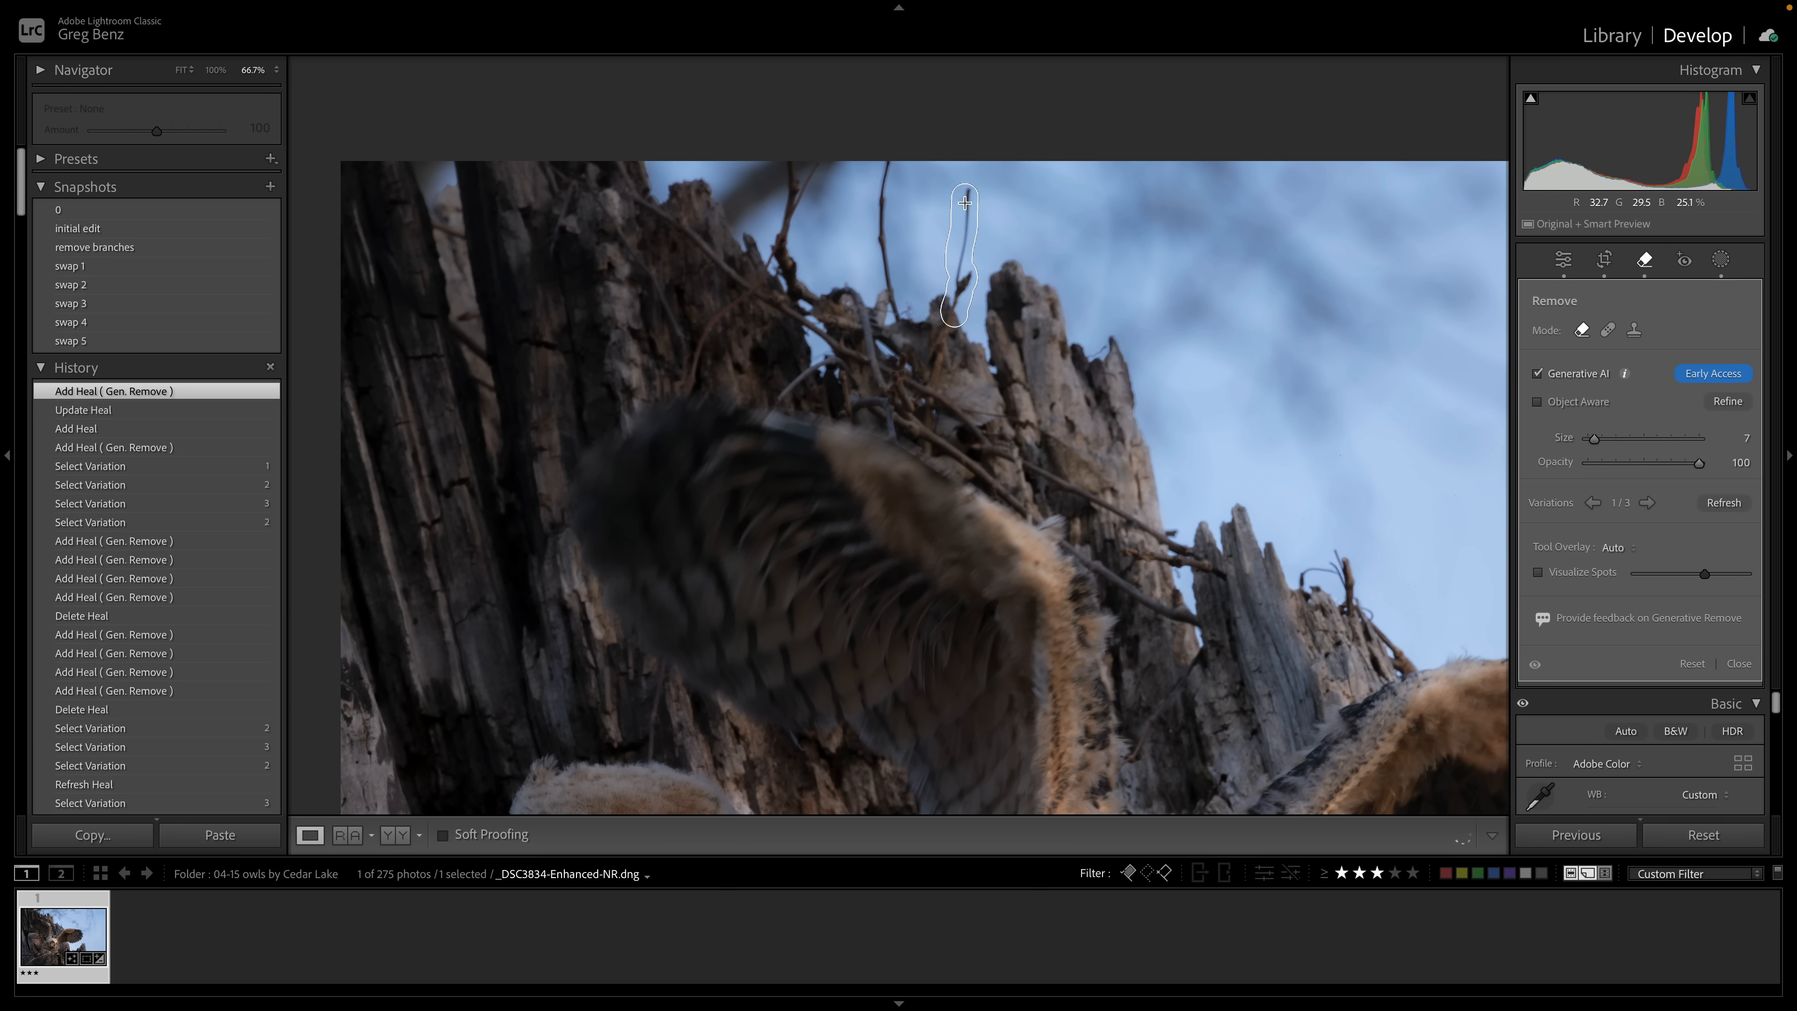
pyautogui.moveTo(965, 203); pyautogui.dragTo(968, 201)
pyautogui.moveTo(948, 323)
pyautogui.mouseDown()
pyautogui.moveTo(931, 438)
pyautogui.moveTo(943, 399)
pyautogui.moveTo(982, 450)
pyautogui.moveTo(1218, 569)
pyautogui.moveTo(1065, 536)
pyautogui.moveTo(1089, 576)
pyautogui.moveTo(1204, 622)
pyautogui.moveTo(942, 439)
pyautogui.moveTo(975, 430)
pyautogui.moveTo(958, 407)
pyautogui.moveTo(1022, 412)
pyautogui.mouseUp()
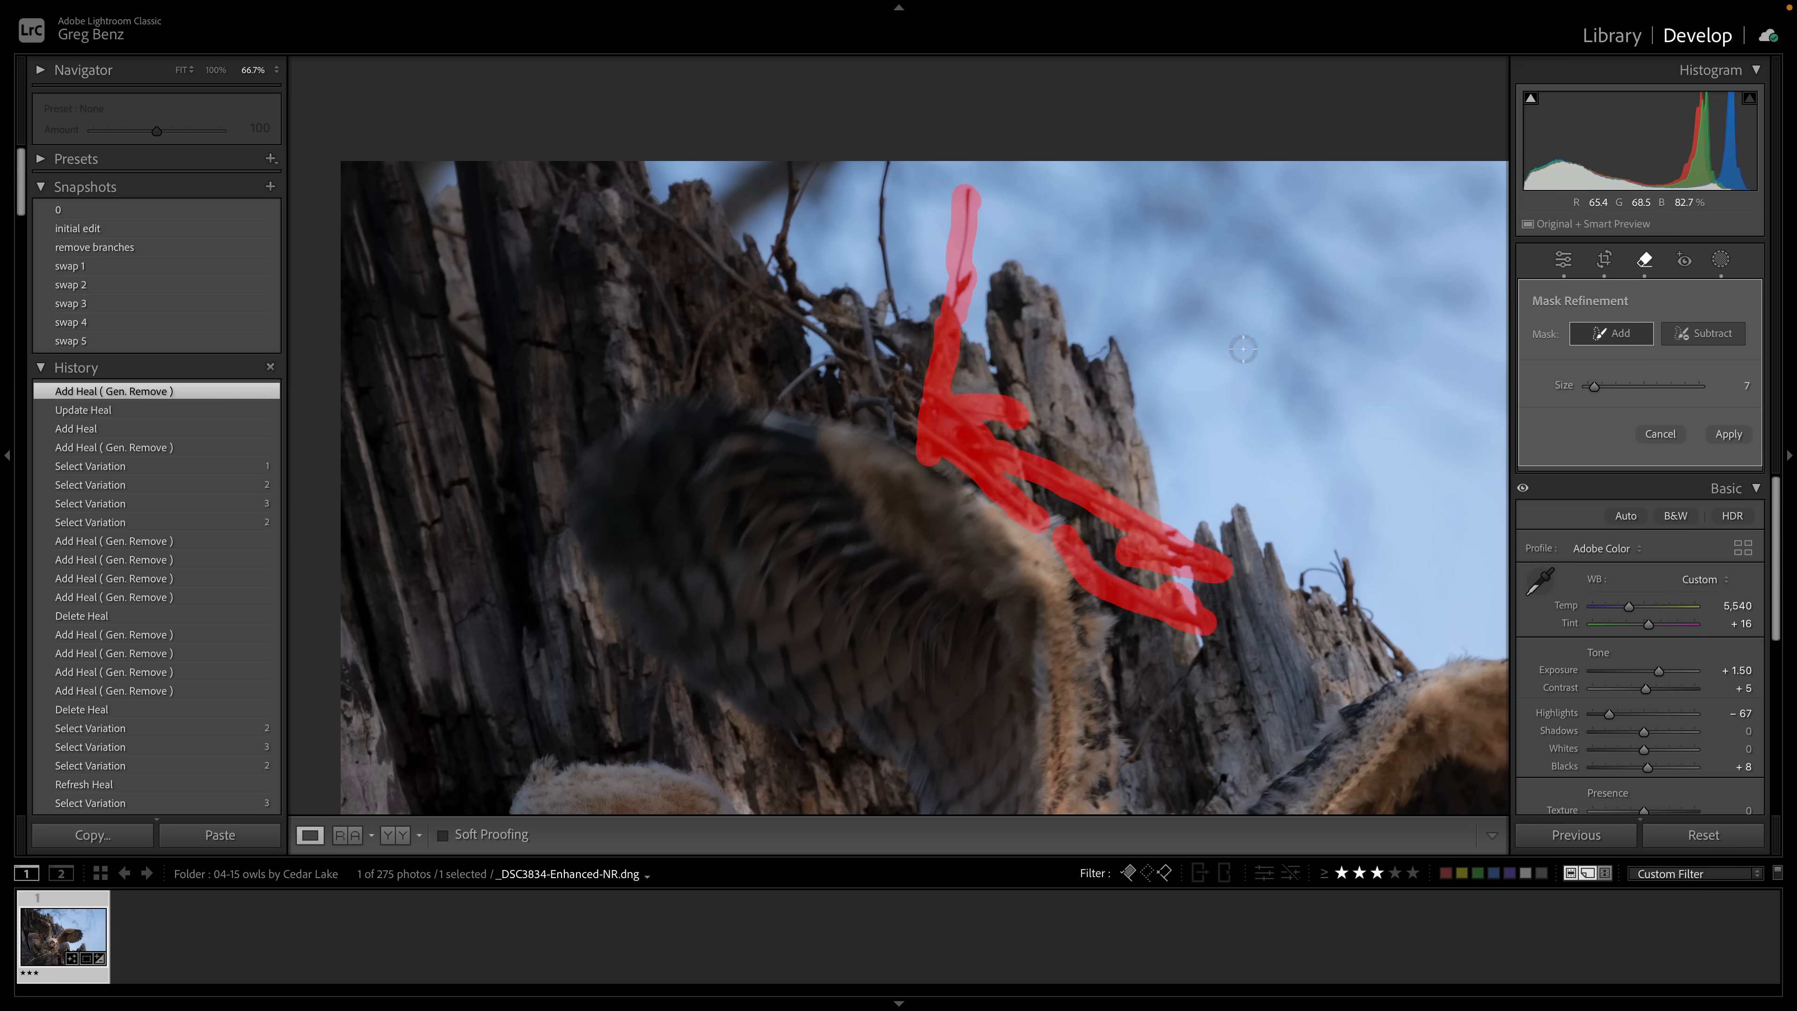
pyautogui.click(1726, 433)
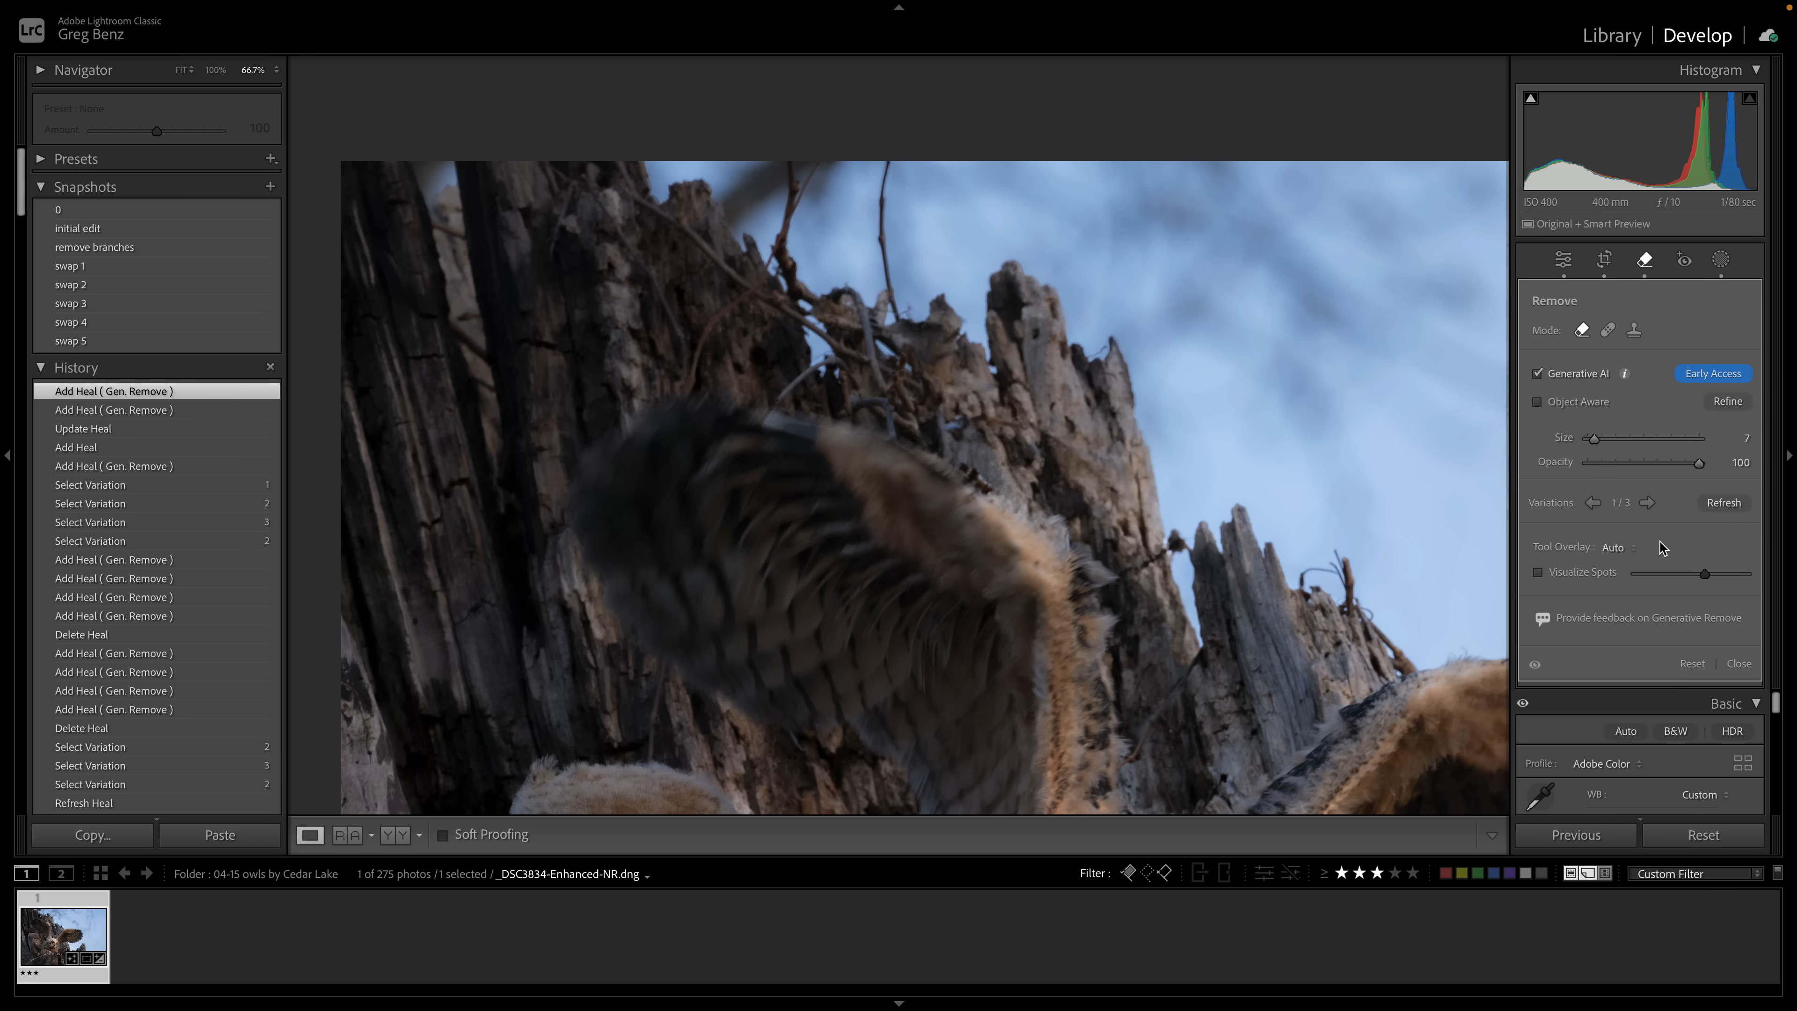
# Compare the three generated variations of the bark branches' removal, return to the first, and compare the photo with all removals hidden and shown
pyautogui.click(1649, 503)
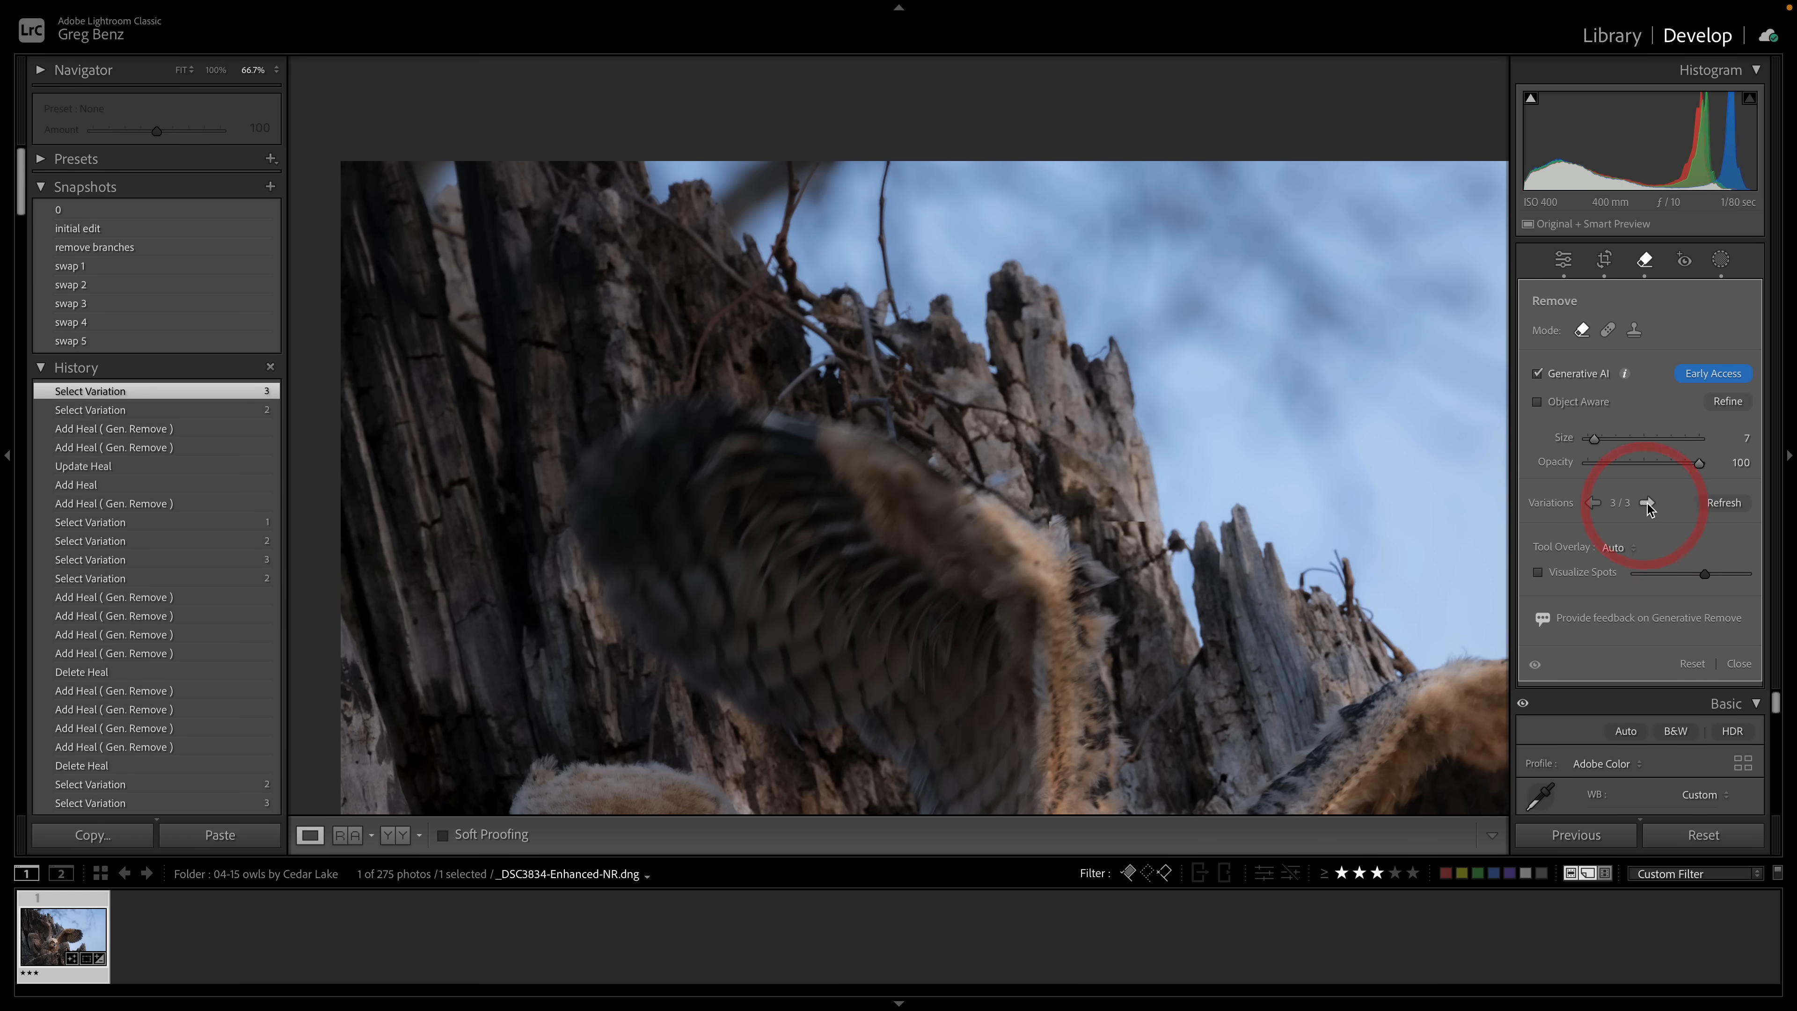
pyautogui.click(1646, 503)
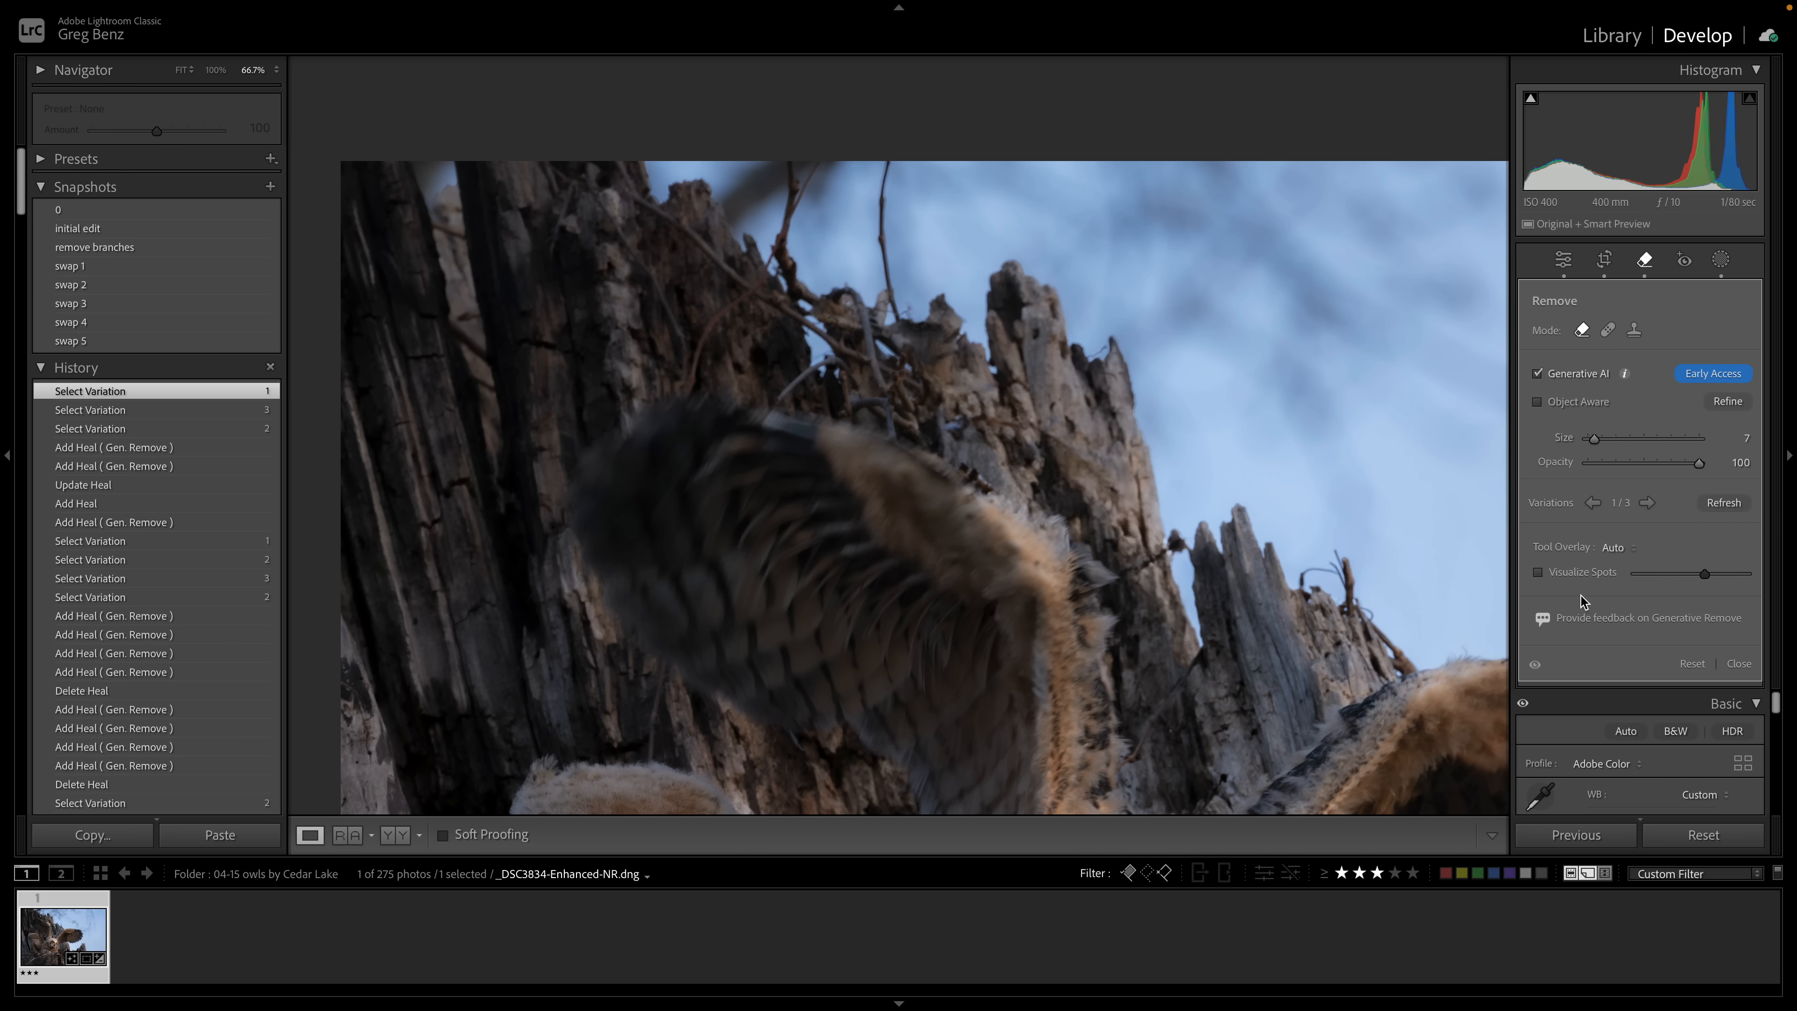
pyautogui.click(1534, 667)
pyautogui.click(1533, 667)
pyautogui.click(1533, 666)
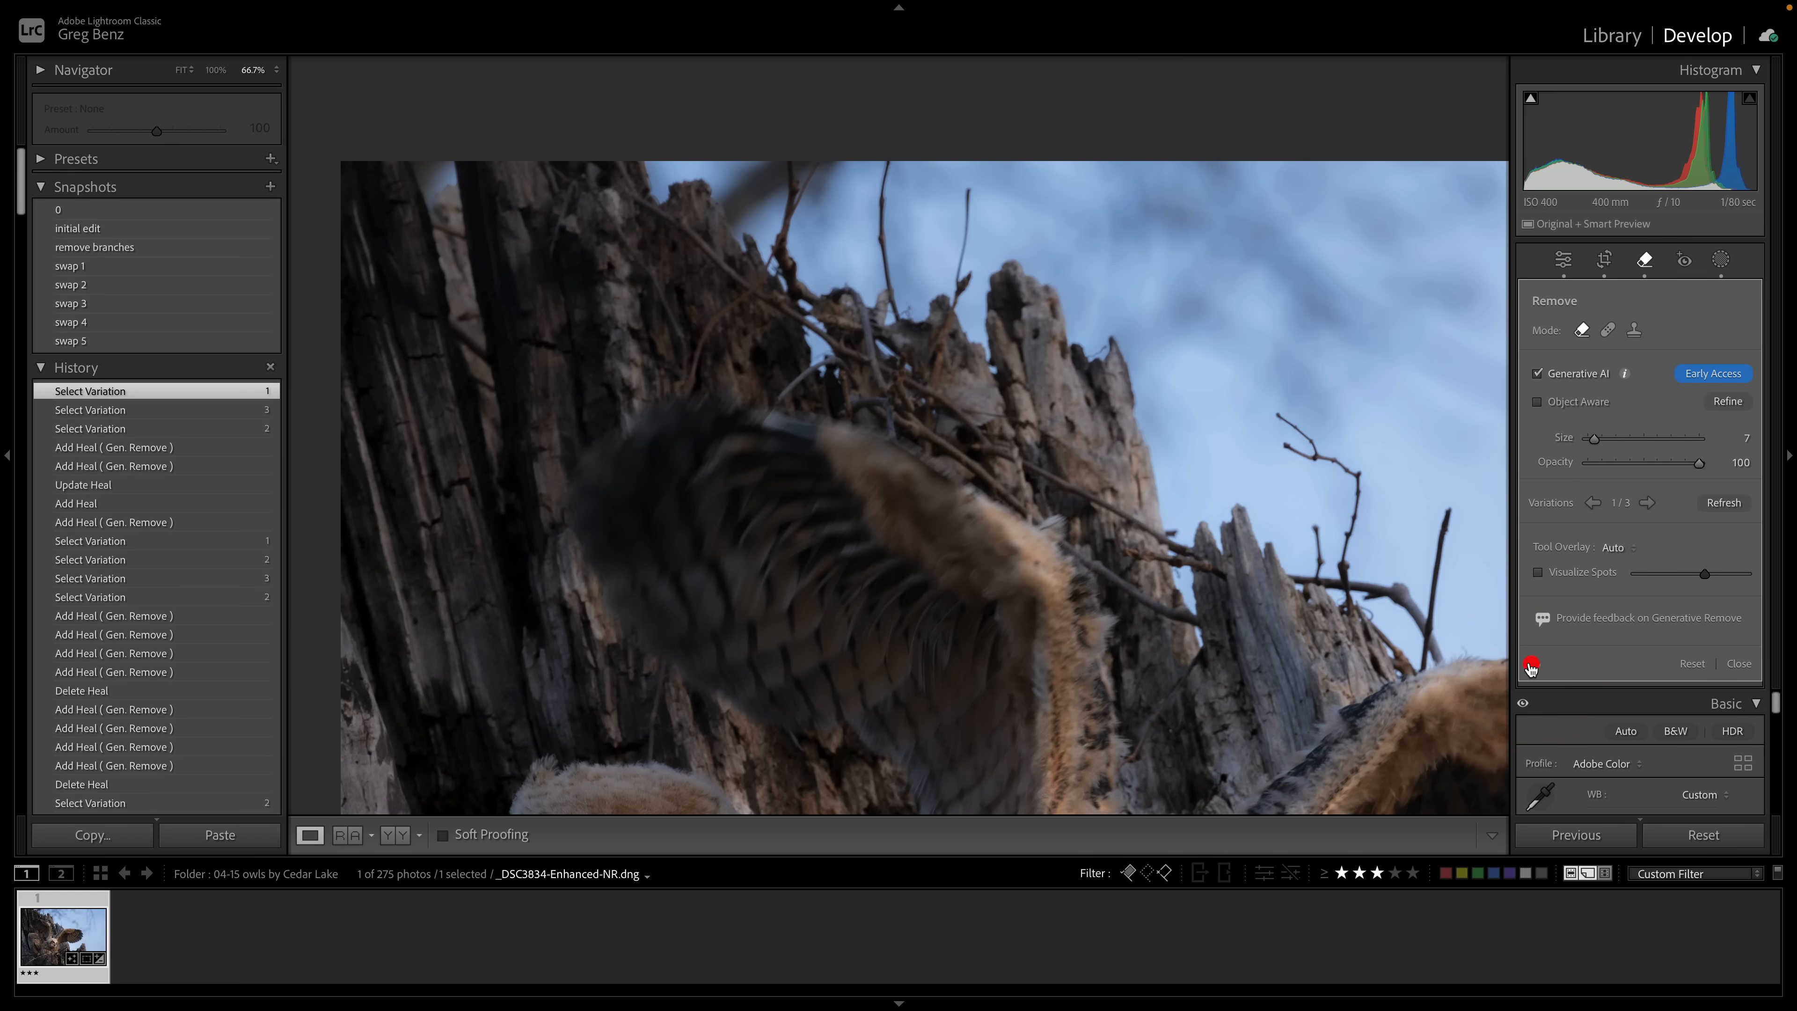
pyautogui.click(1532, 667)
# Mask the thin vertical twig between the stump's top and the photo's upper edge, and apply the Generative AI removal
pyautogui.moveTo(1145, 396); pyautogui.dragTo(1308, 538)
pyautogui.moveTo(1065, 453); pyautogui.dragTo(1054, 313)
pyautogui.moveTo(1042, 396); pyautogui.dragTo(1045, 394)
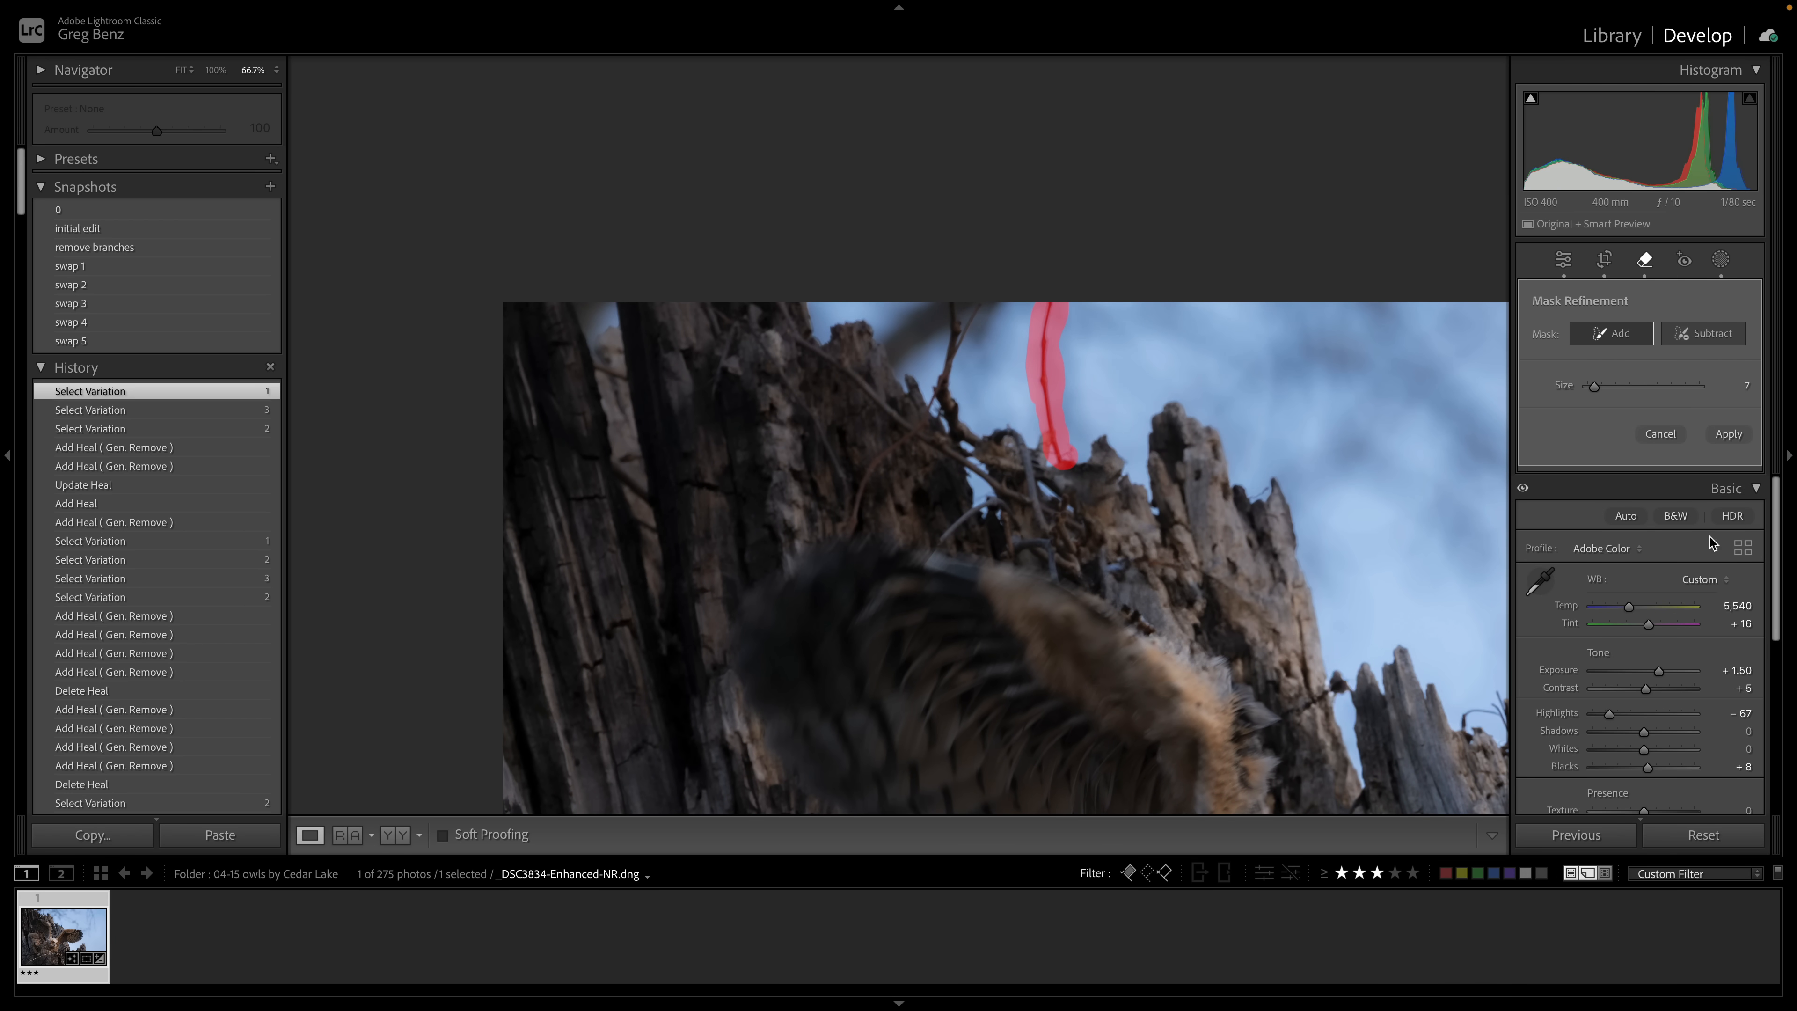
pyautogui.click(1728, 434)
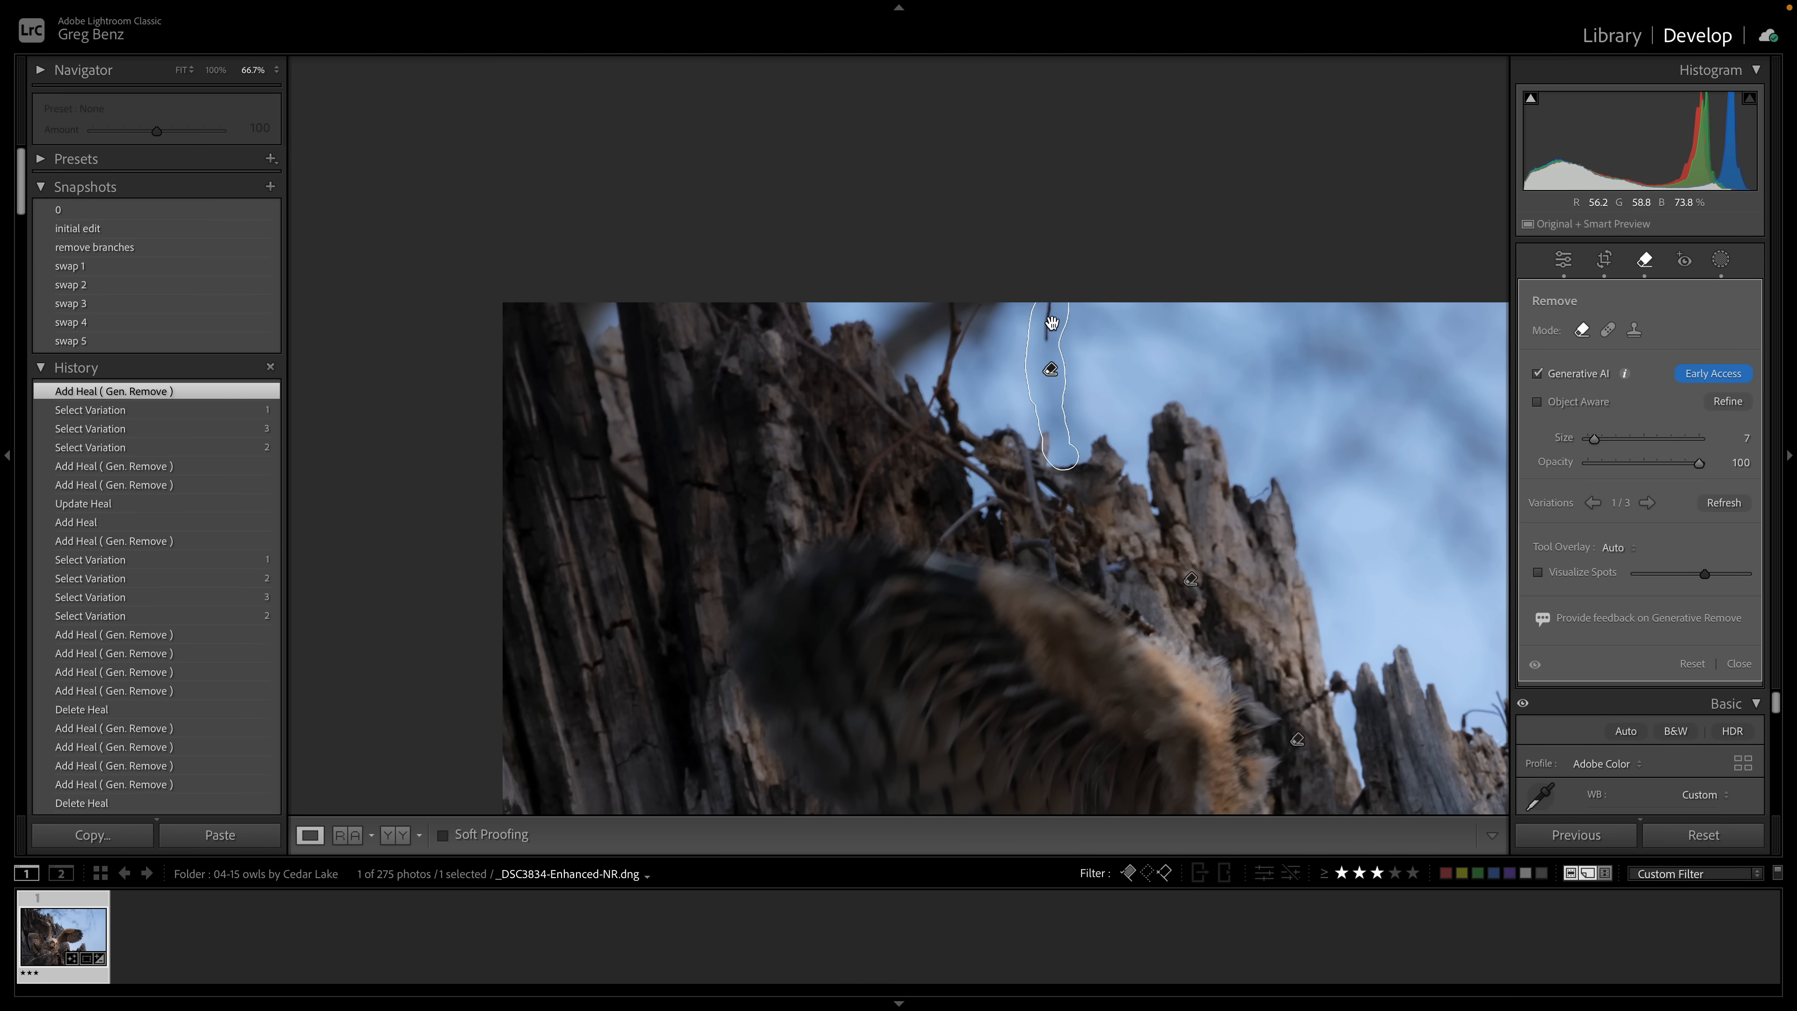
# Heal the twig remnant at the photo's upper edge, sampling the clean sky just below it, and close the Remove tool
pyautogui.click(1607, 328)
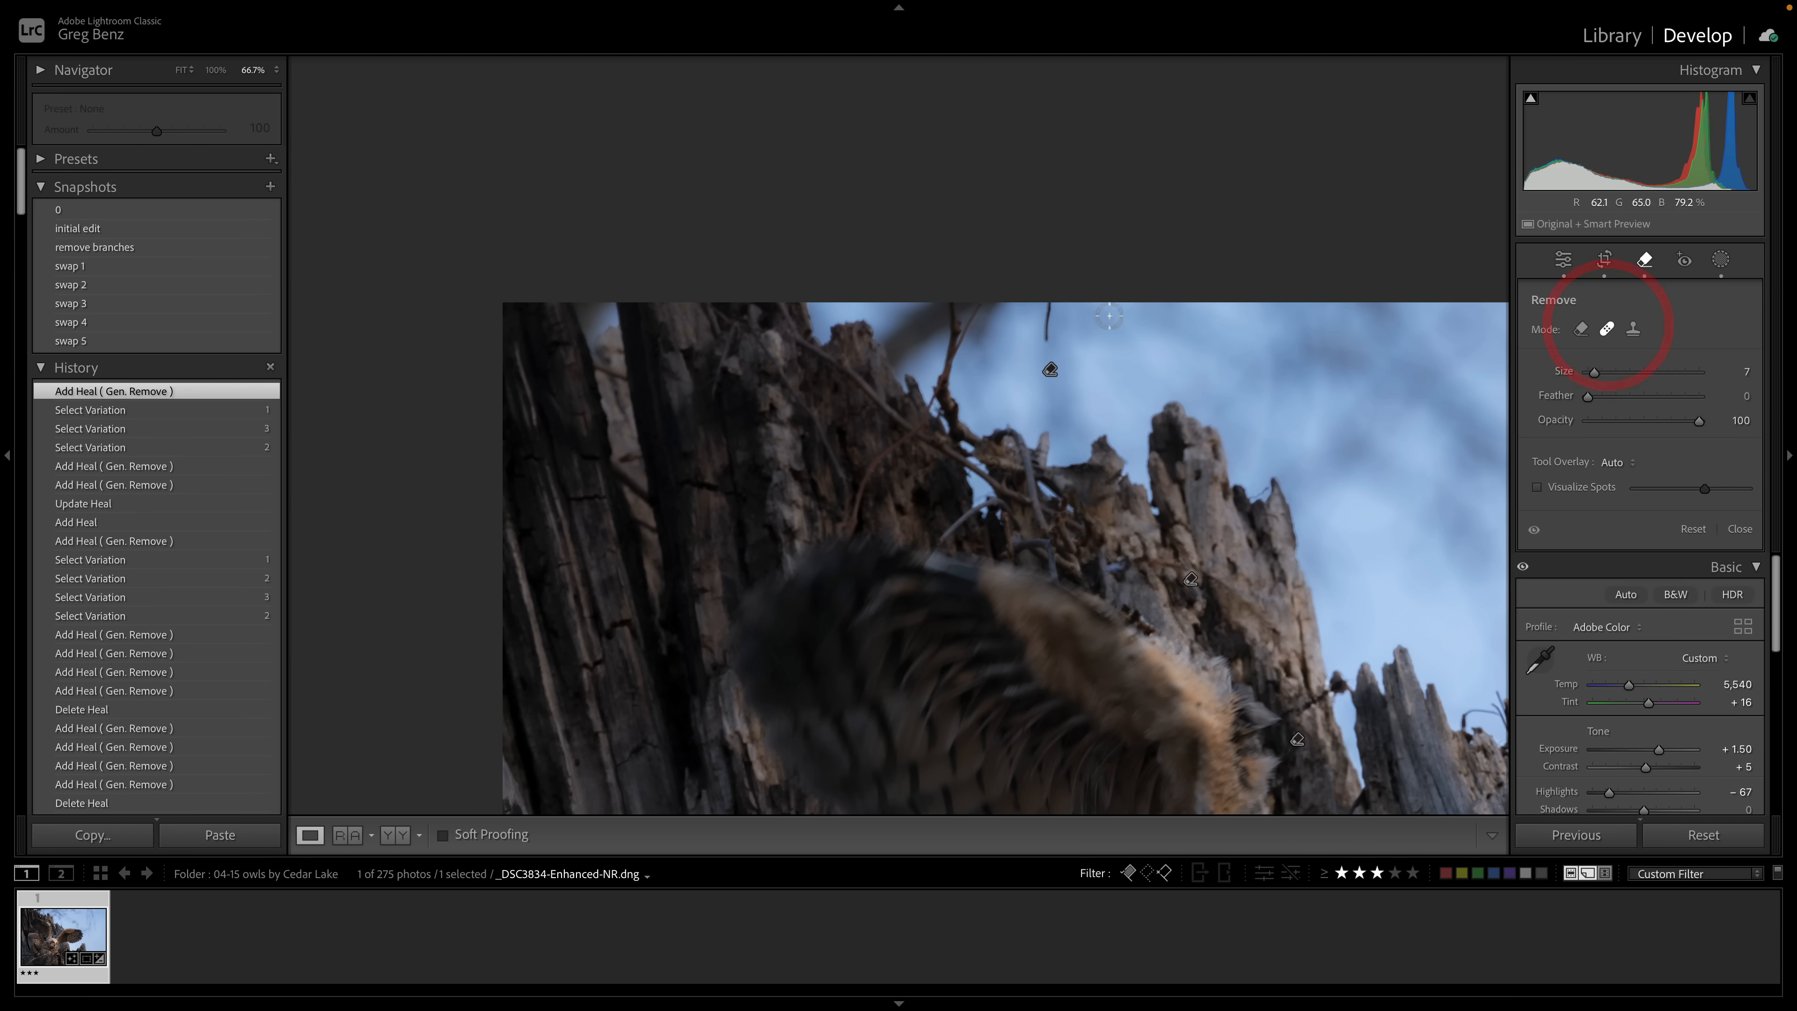
pyautogui.moveTo(1046, 342); pyautogui.dragTo(1050, 290)
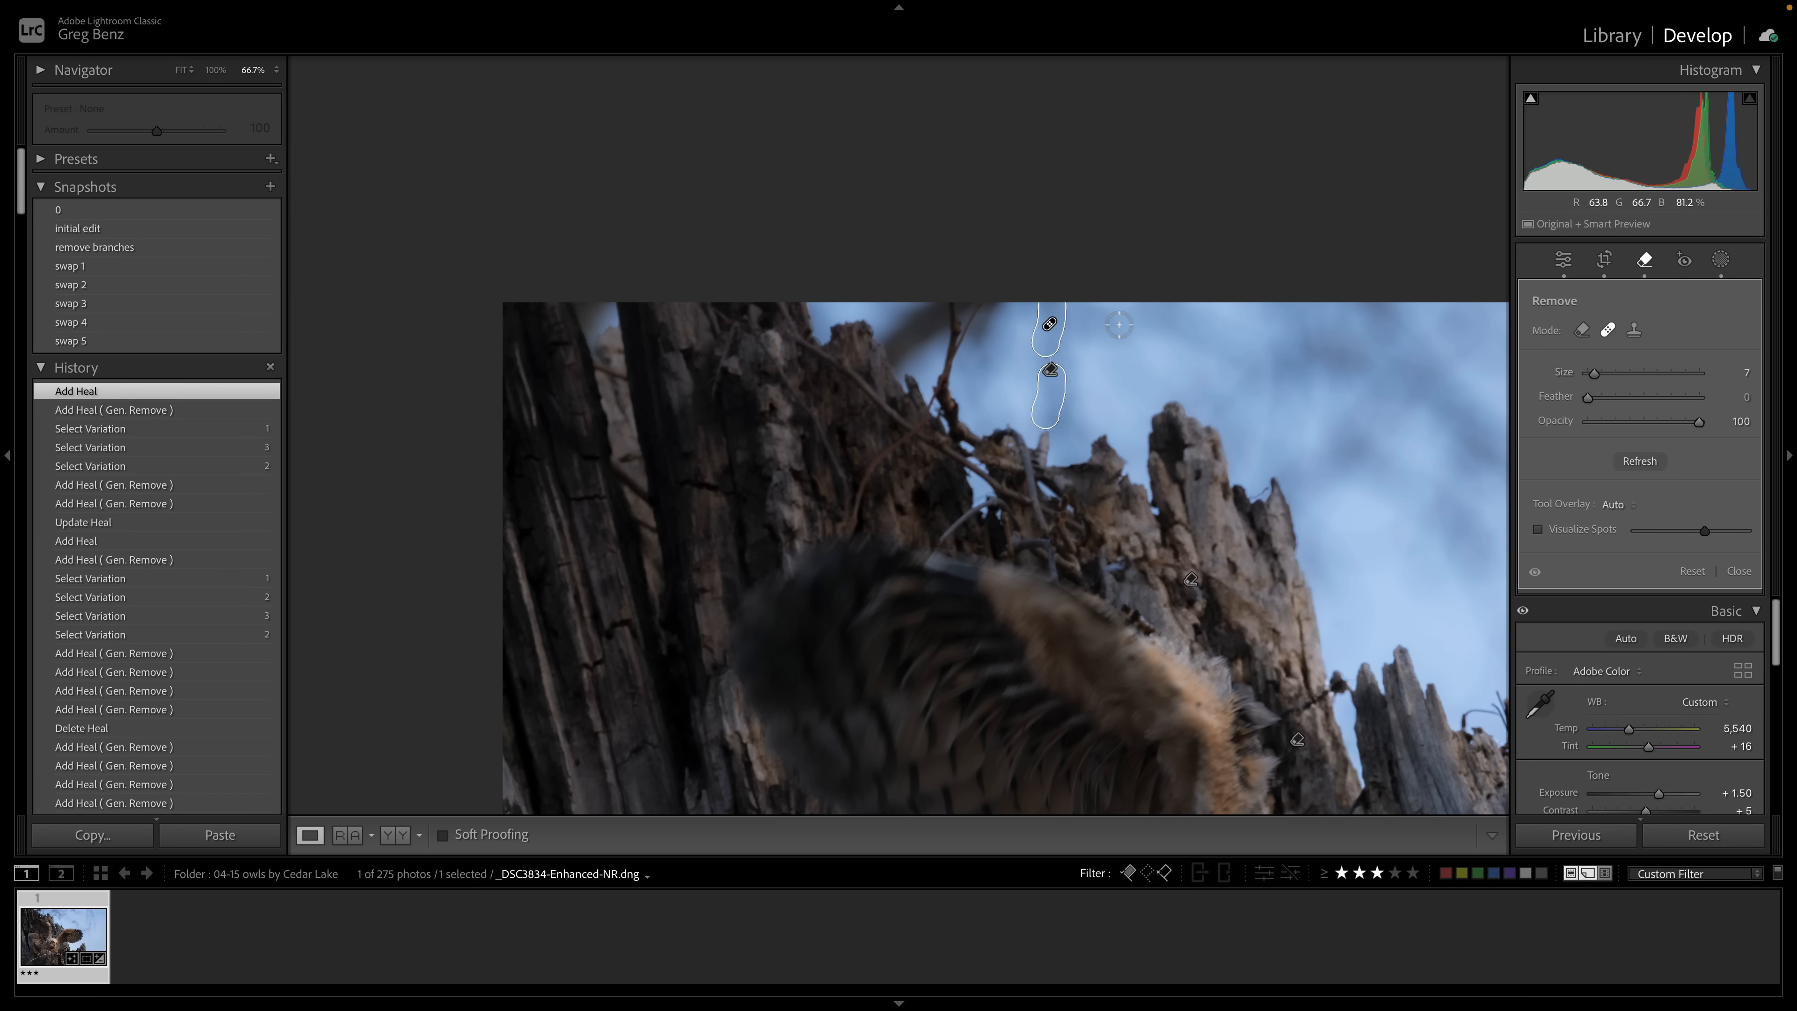
pyautogui.moveTo(1055, 396); pyautogui.dragTo(1057, 389)
pyautogui.press('Escape')
pyautogui.press('q')
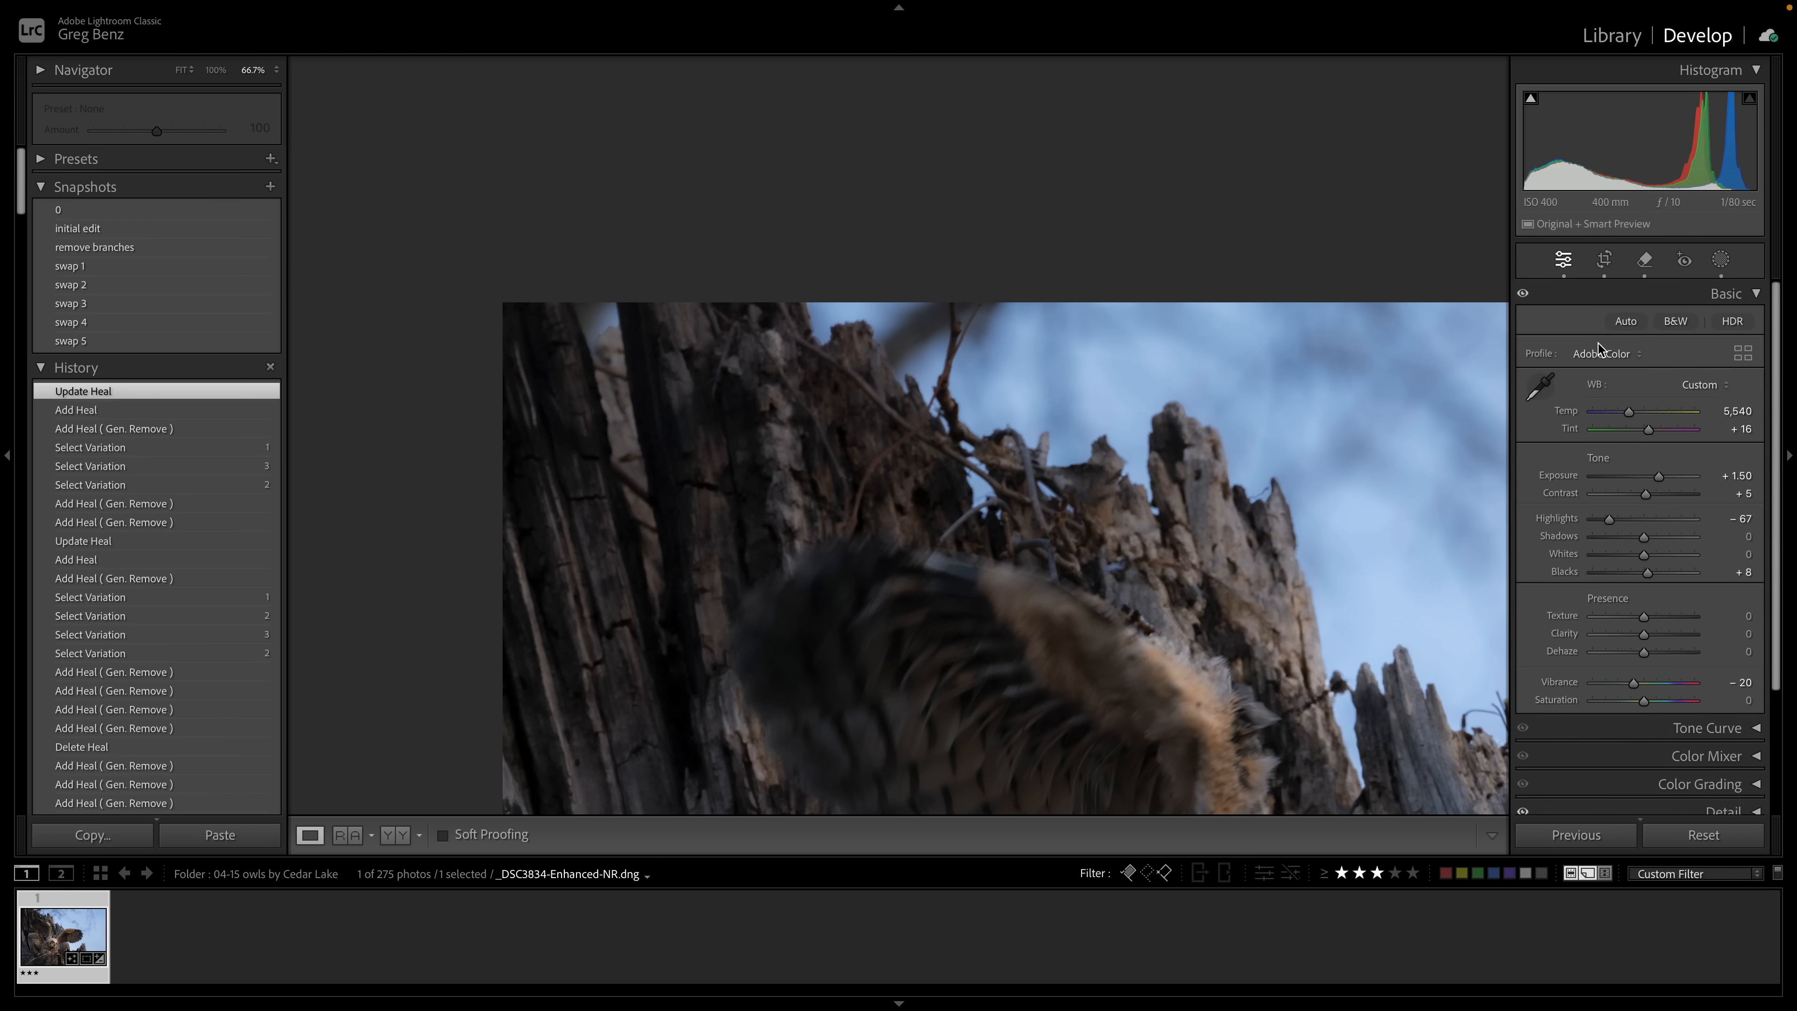
# Mask the branch descending from the upper edge and the tangled twigs down to the owl's wing, and apply the Generative AI removal
pyautogui.click(1646, 260)
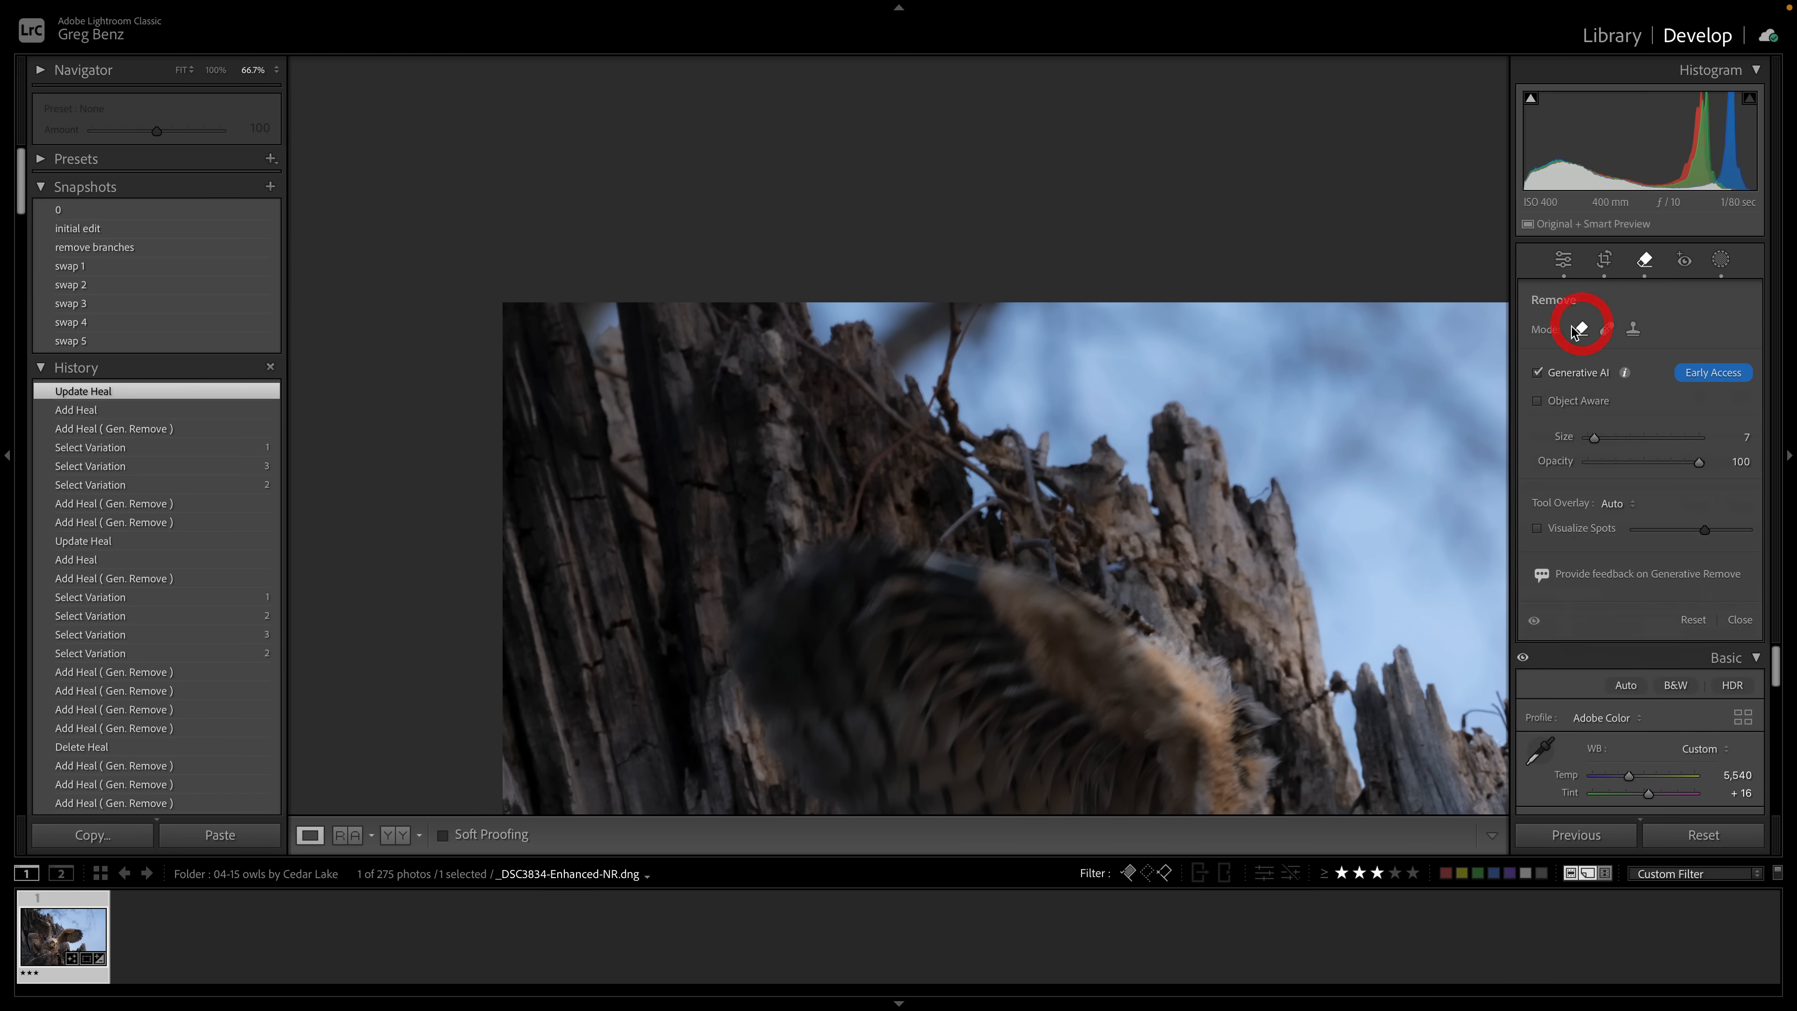
pyautogui.moveTo(982, 312)
pyautogui.mouseDown()
pyautogui.moveTo(956, 436)
pyautogui.moveTo(1006, 431)
pyautogui.moveTo(1039, 530)
pyautogui.moveTo(1060, 530)
pyautogui.moveTo(1053, 575)
pyautogui.moveTo(1053, 551)
pyautogui.moveTo(1012, 545)
pyautogui.moveTo(994, 503)
pyautogui.moveTo(944, 541)
pyautogui.moveTo(1005, 515)
pyautogui.moveTo(999, 485)
pyautogui.moveTo(932, 427)
pyautogui.mouseUp()
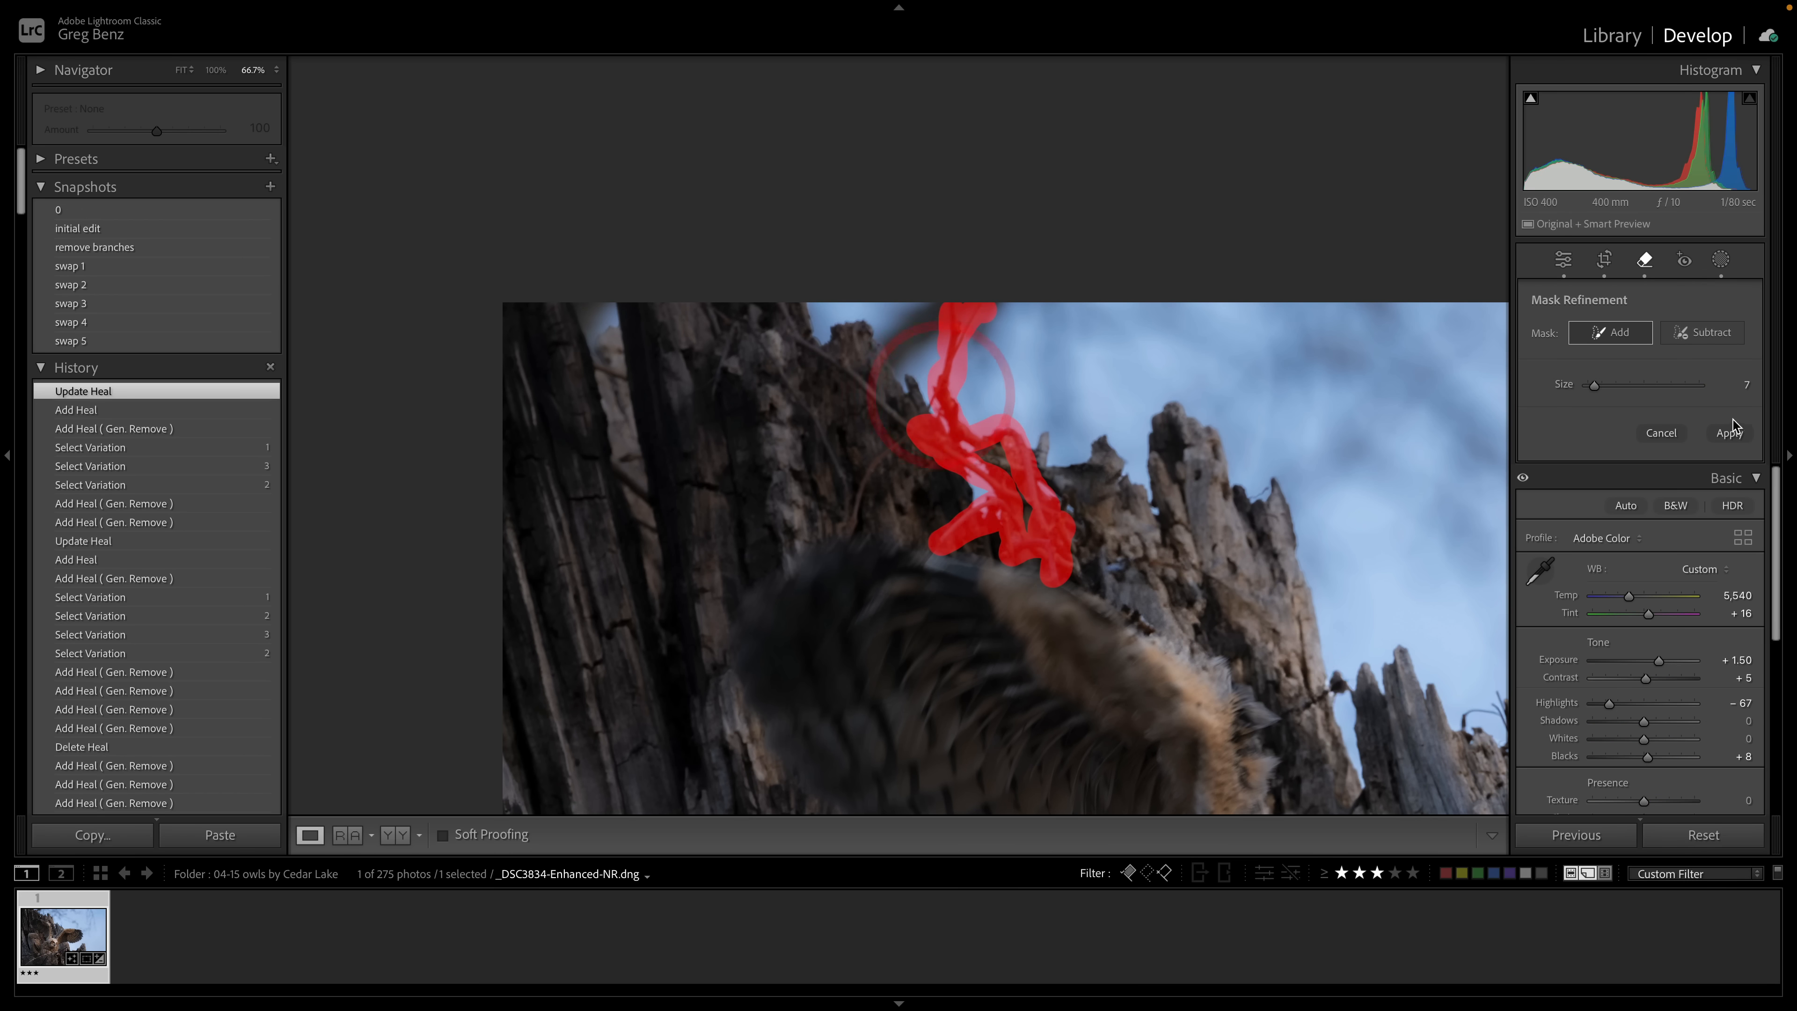
pyautogui.click(1728, 432)
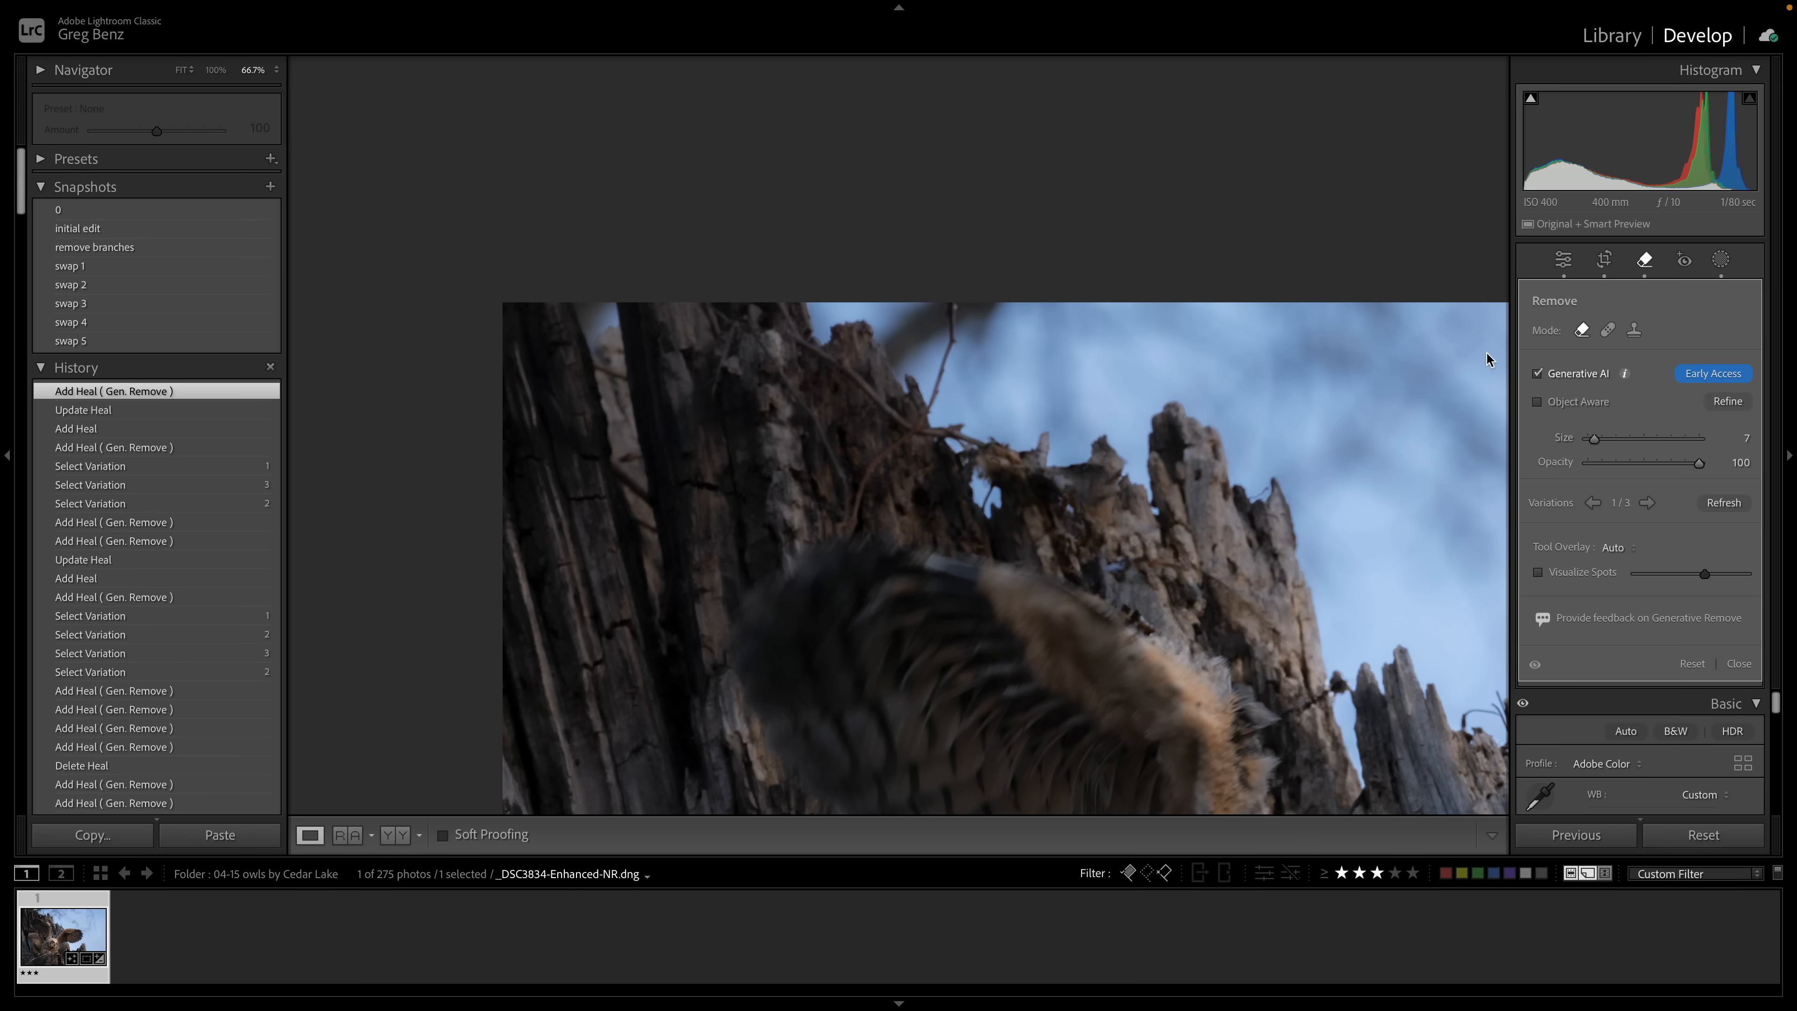
# Mask the remaining branch from the photo's upper edge and its twigs across the stump's bark, and apply the Generative AI removal
pyautogui.moveTo(960, 303)
pyautogui.mouseDown()
pyautogui.moveTo(918, 432)
pyautogui.moveTo(987, 446)
pyautogui.moveTo(917, 424)
pyautogui.moveTo(780, 304)
pyautogui.moveTo(866, 378)
pyautogui.mouseUp()
pyautogui.moveTo(908, 440); pyautogui.dragTo(844, 532)
pyautogui.click(1728, 433)
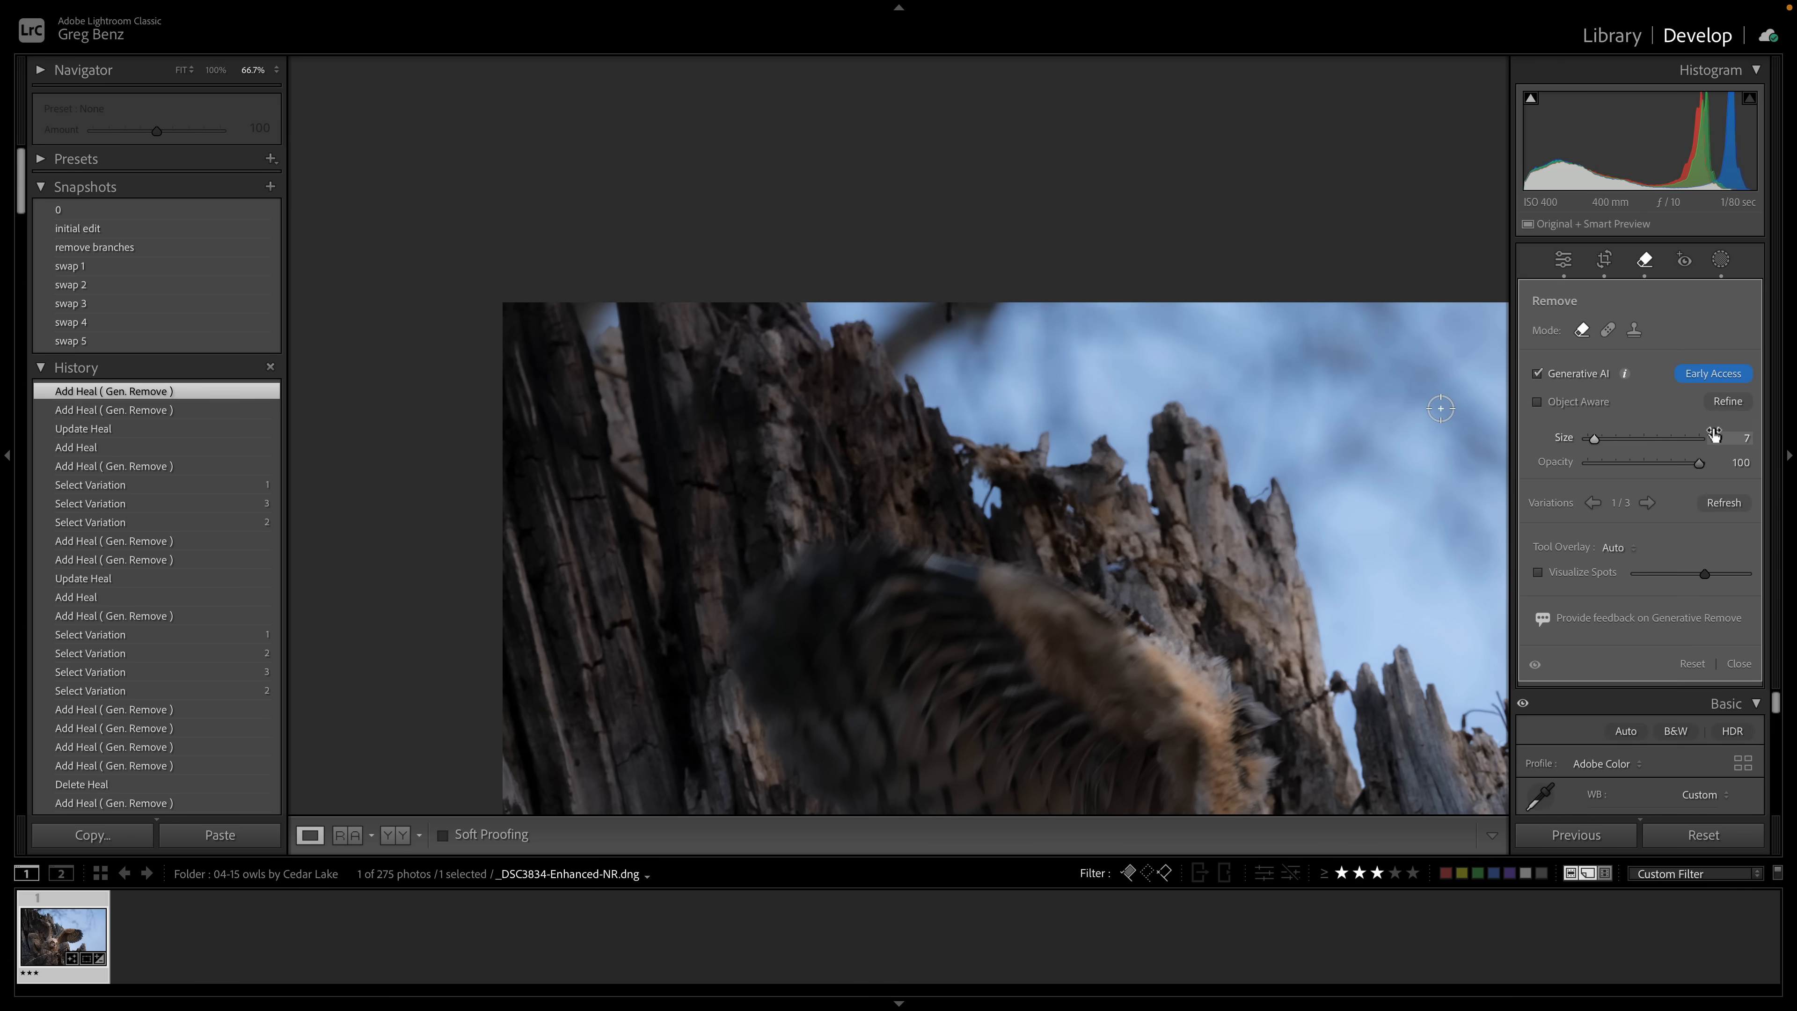
# Mask the dark branch remnant at the photo's upper edge and apply the Generative AI removal
pyautogui.press('Escape')
pyautogui.click(951, 316)
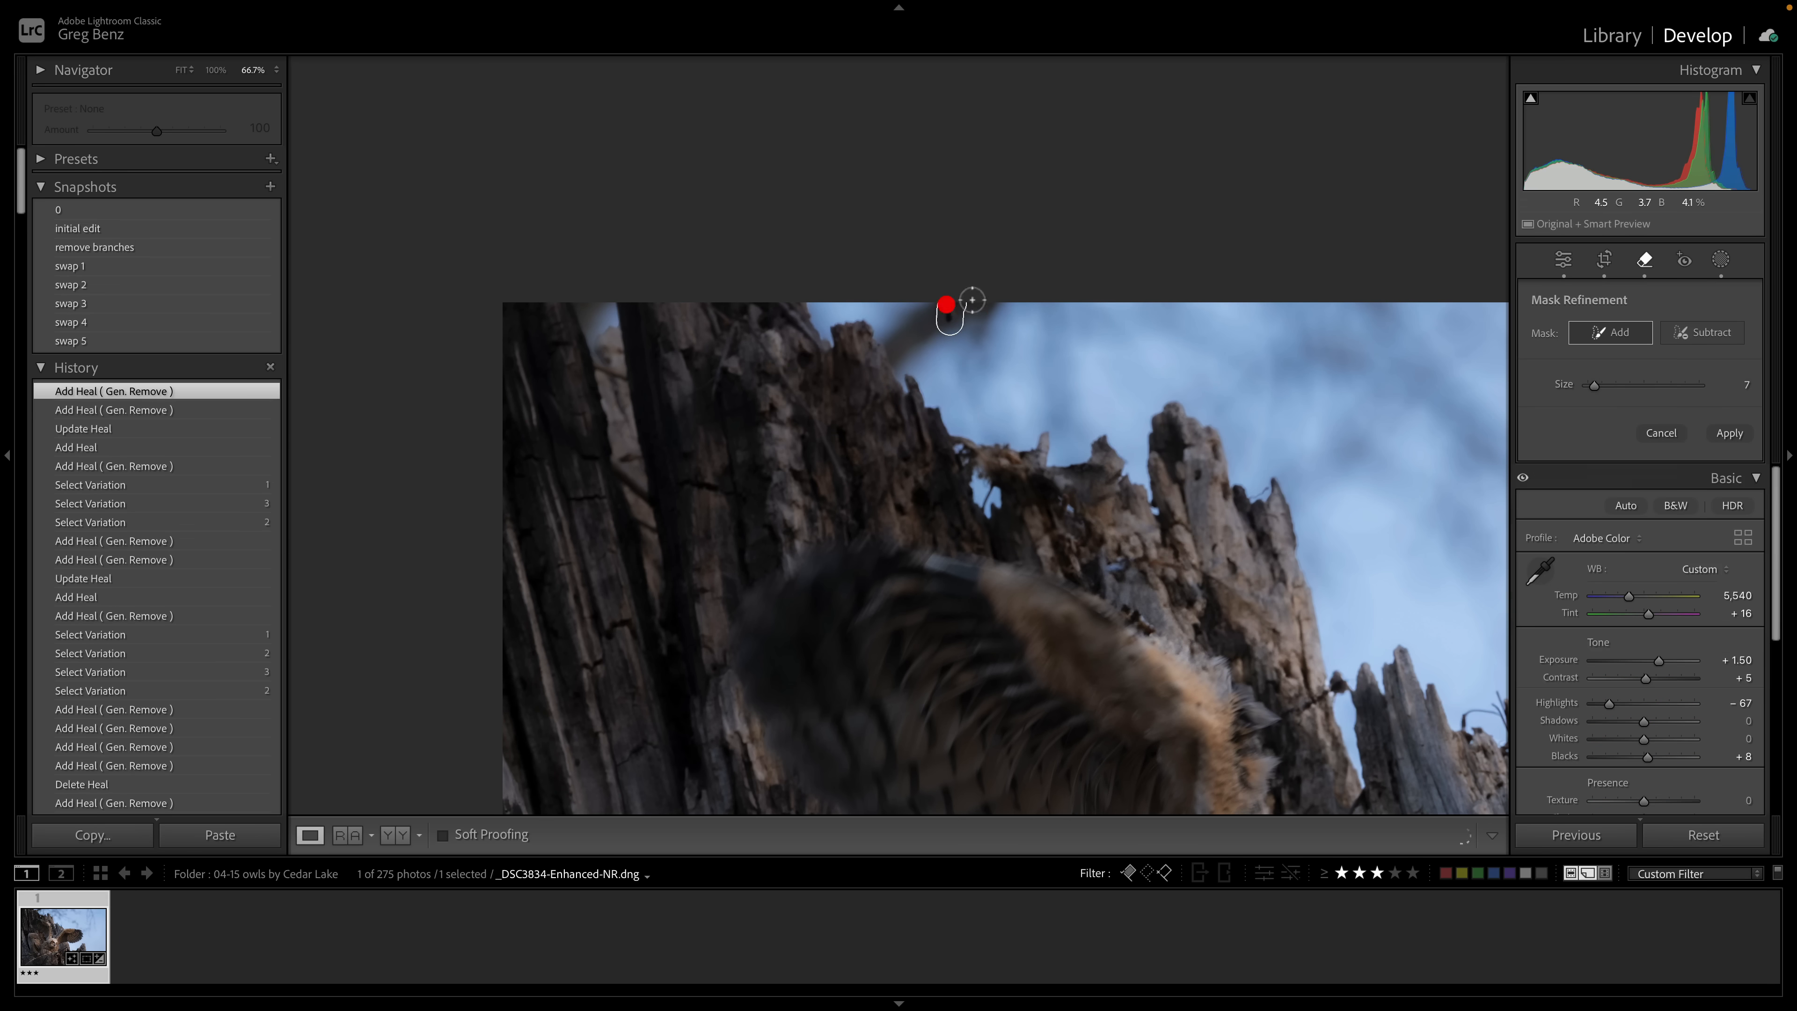
pyautogui.click(1726, 434)
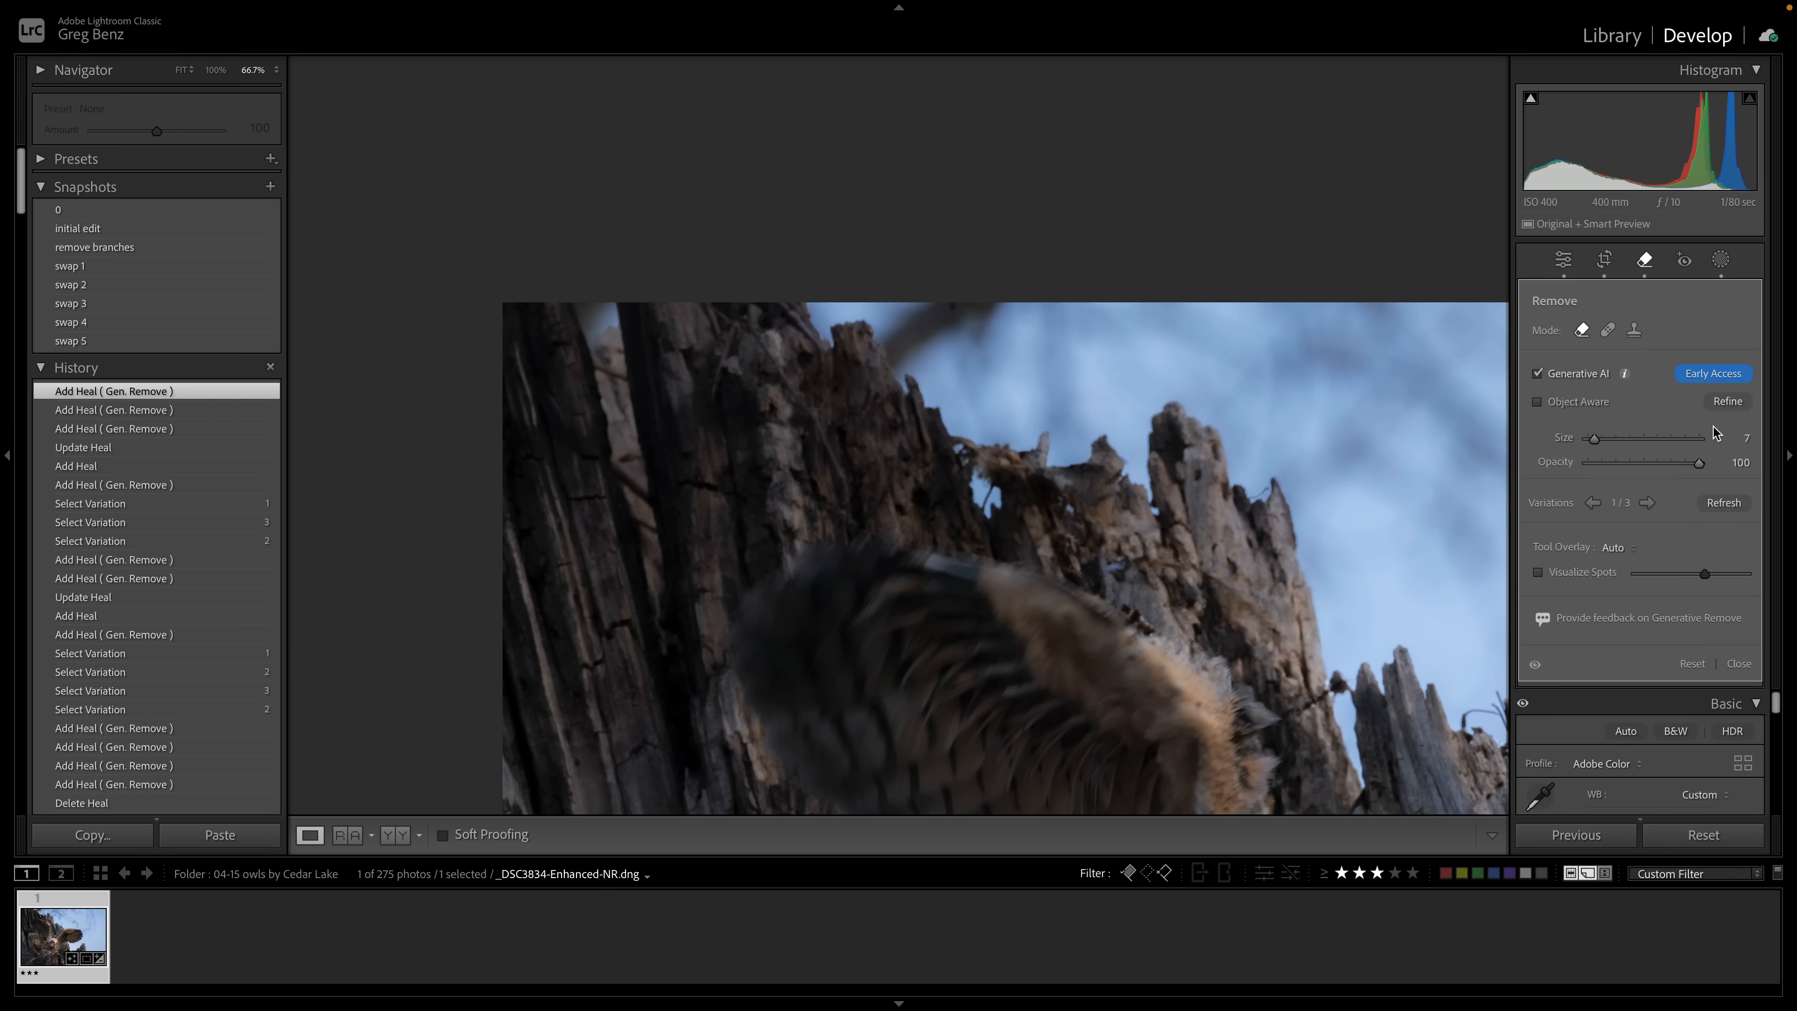
# Convert the latest upper-edge removal to Heal, reposition its sample source along the blurred background branch, and close the Remove tool
pyautogui.click(1610, 331)
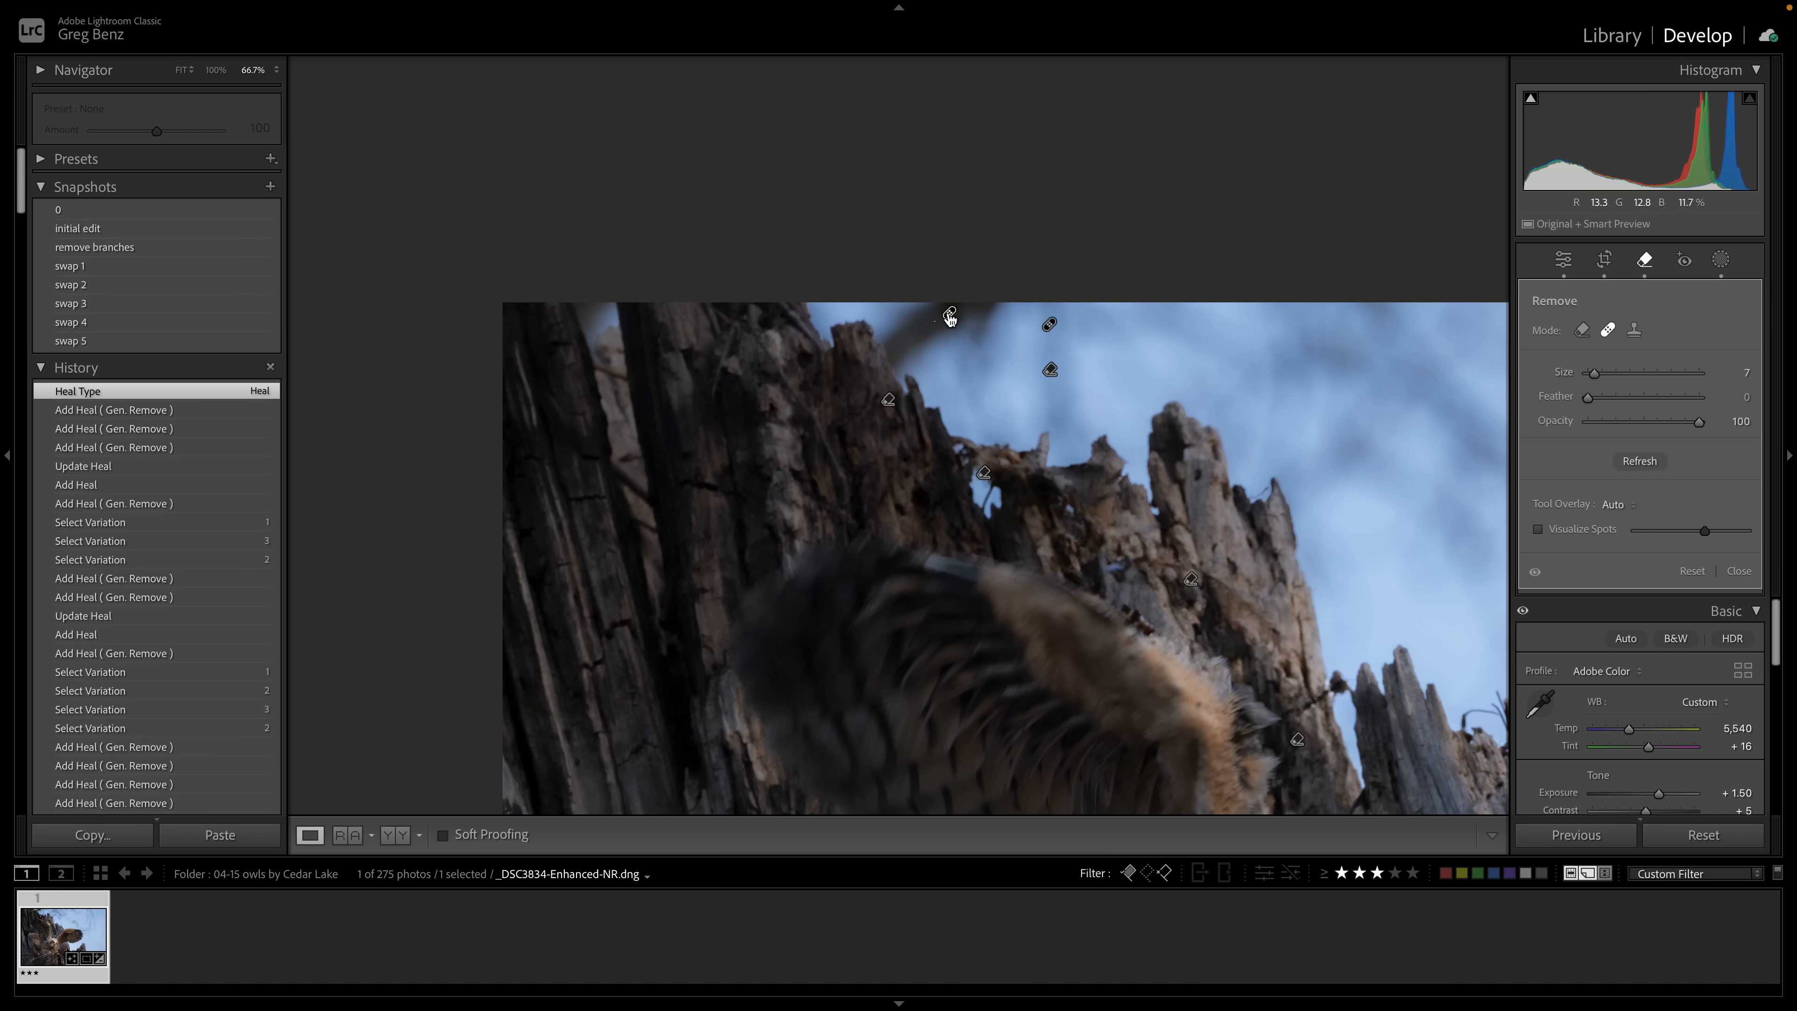
pyautogui.click(948, 312)
pyautogui.moveTo(918, 335); pyautogui.dragTo(911, 332)
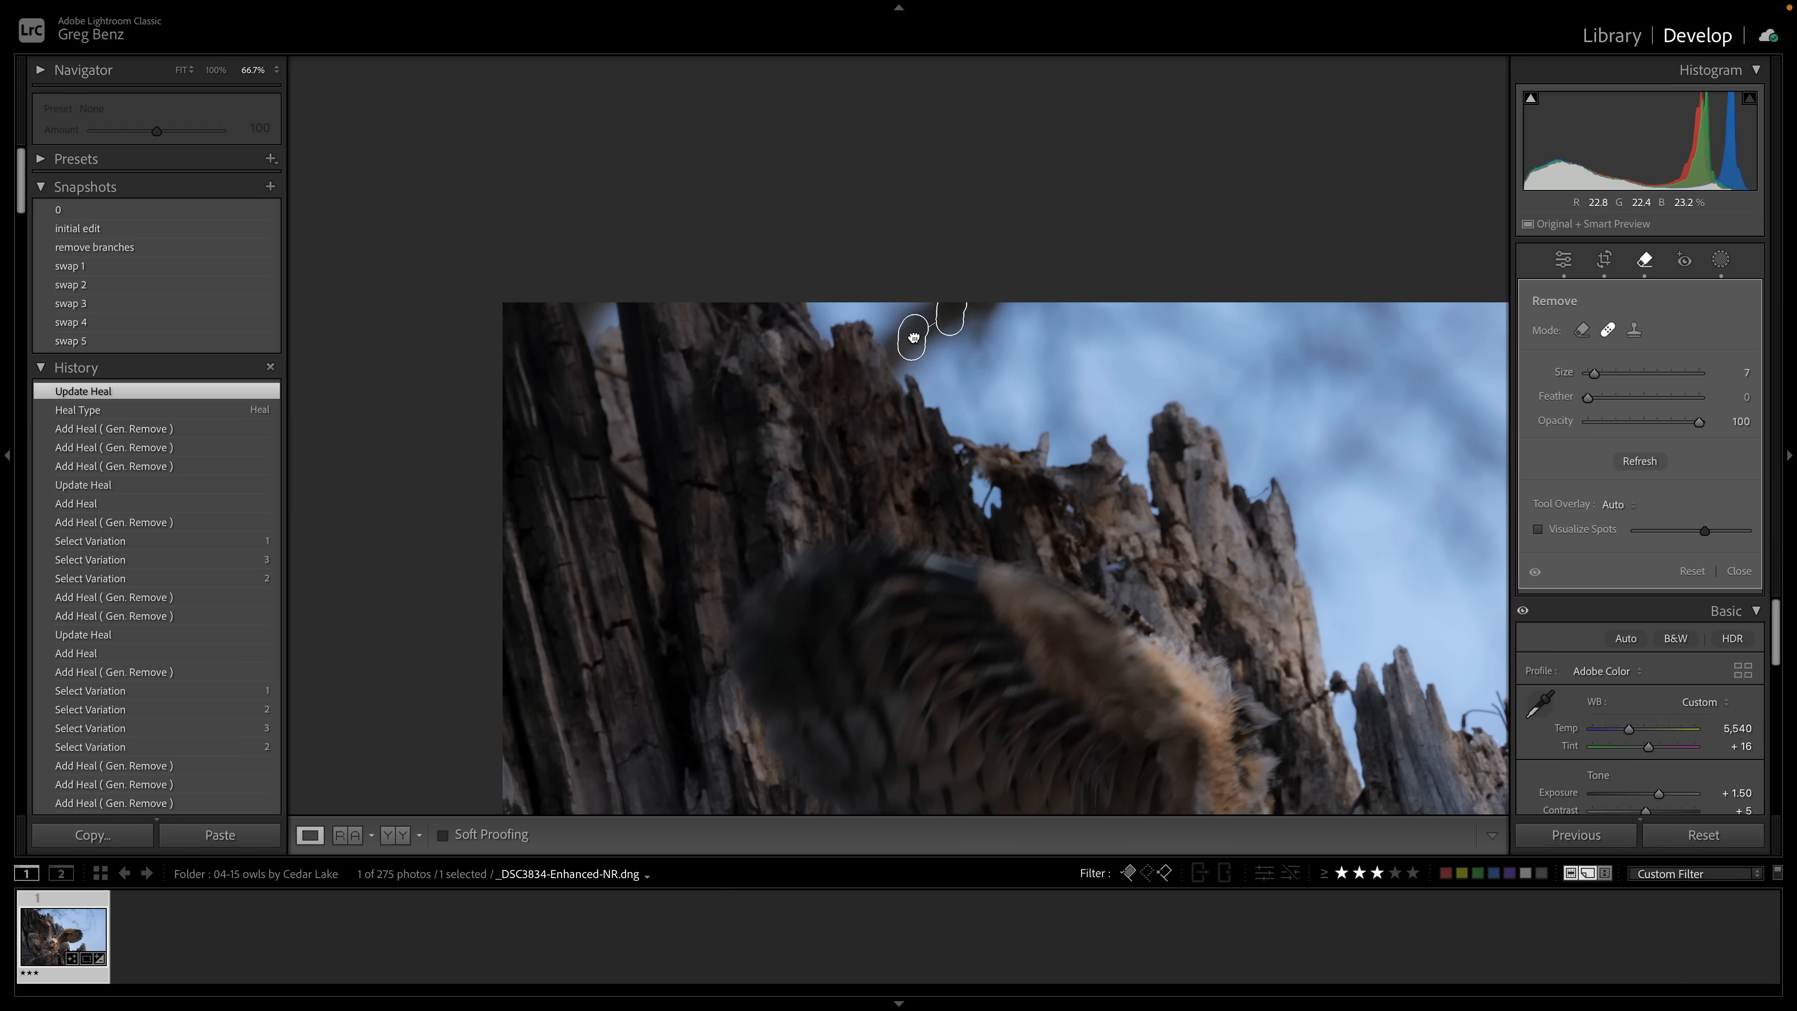
pyautogui.click(912, 332)
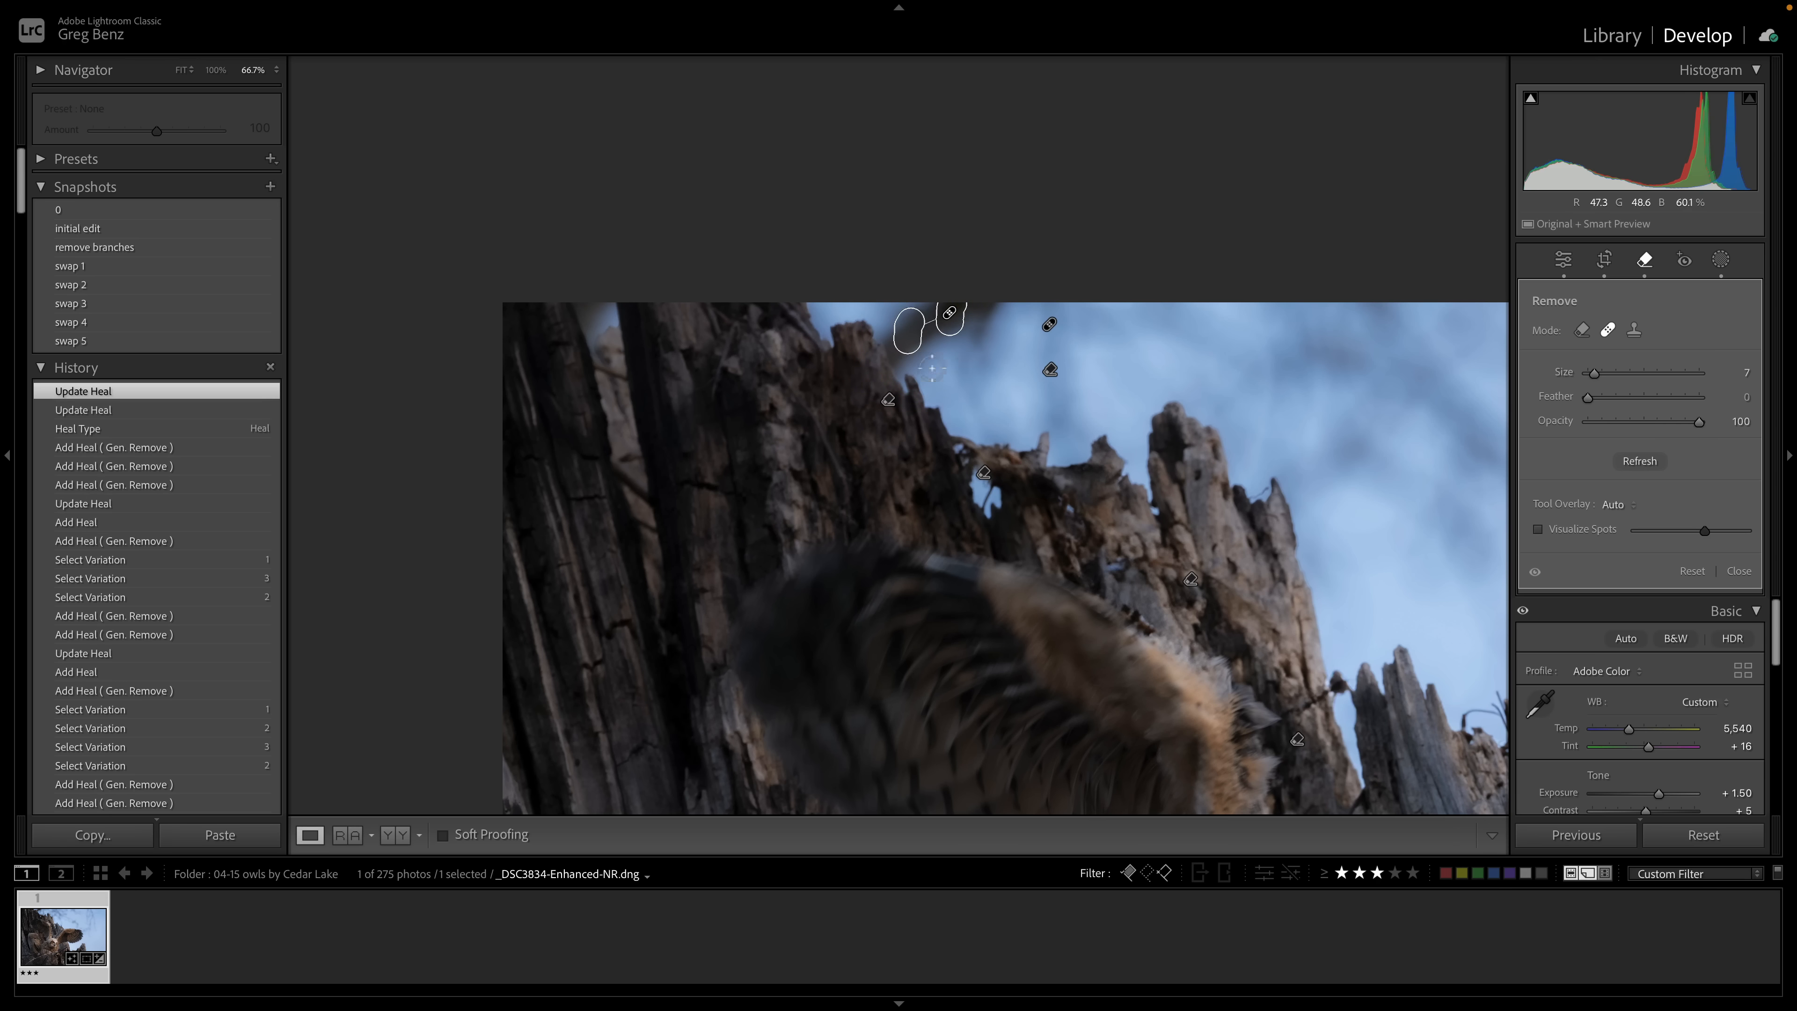
pyautogui.press('q')
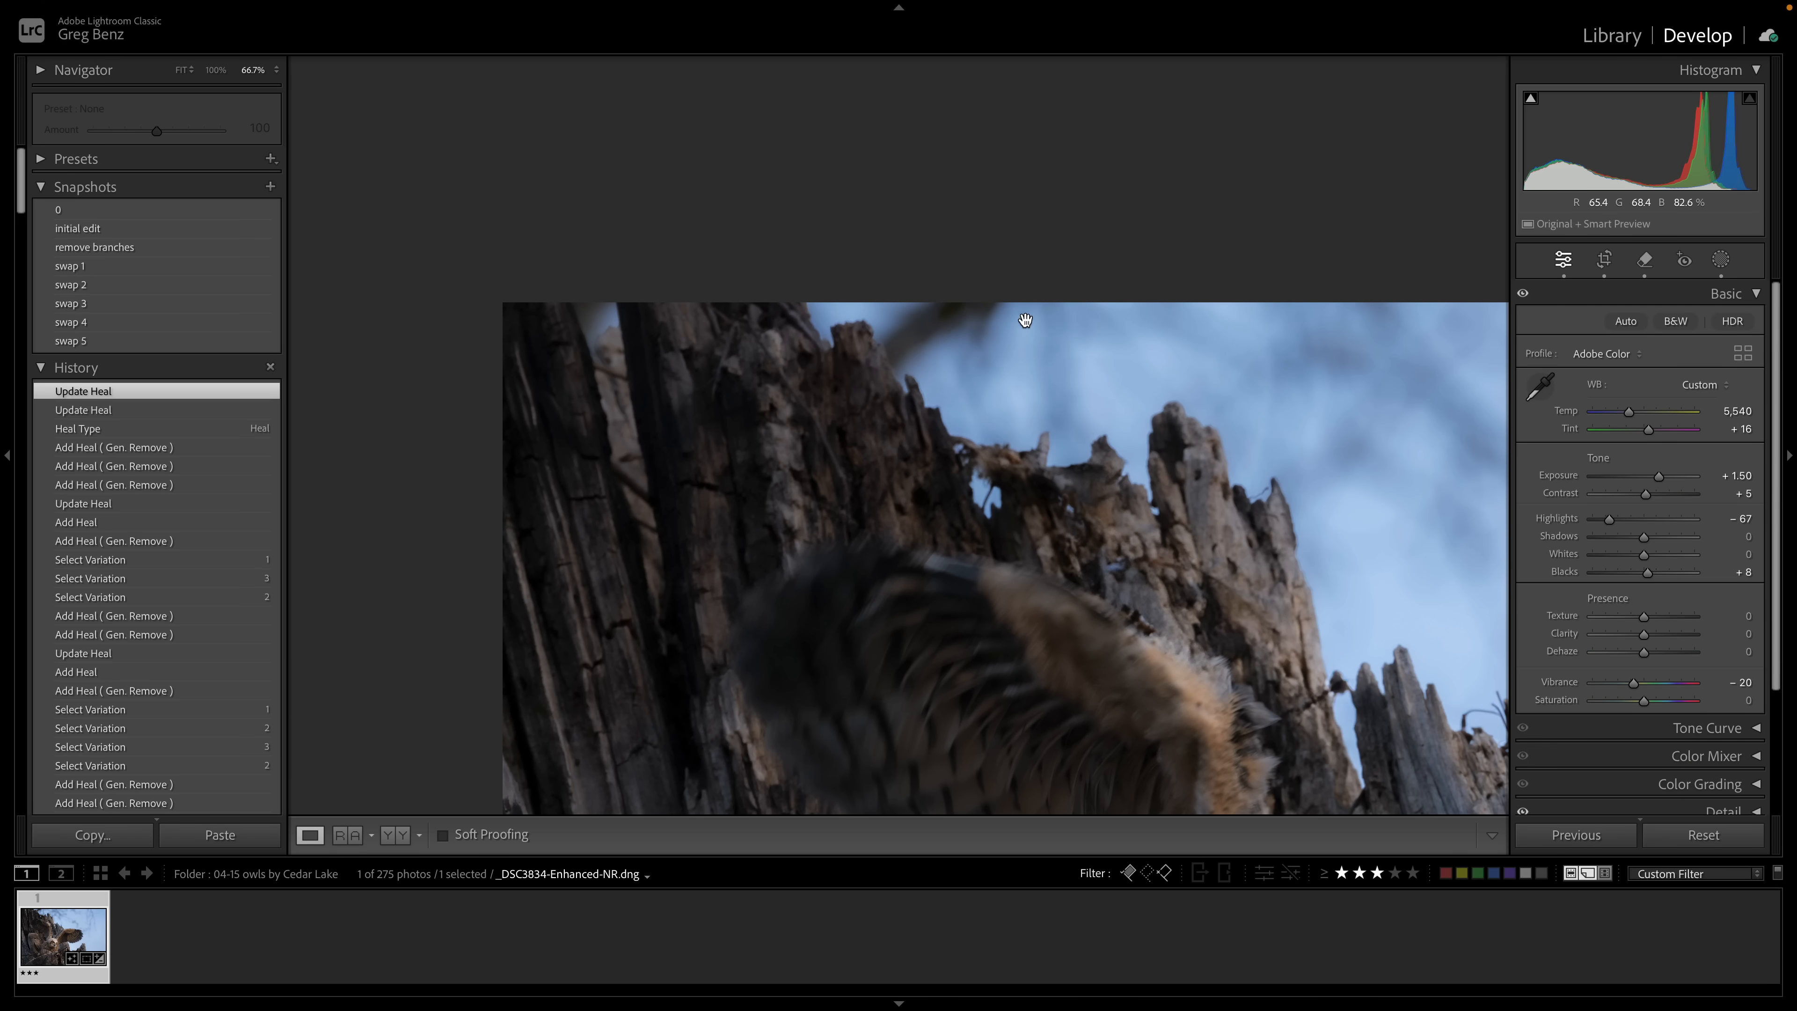
# Delete the heal on the dark branch remnant at the photo's upper edge and heal the same area again
pyautogui.click(948, 312)
pyautogui.click(637, 128)
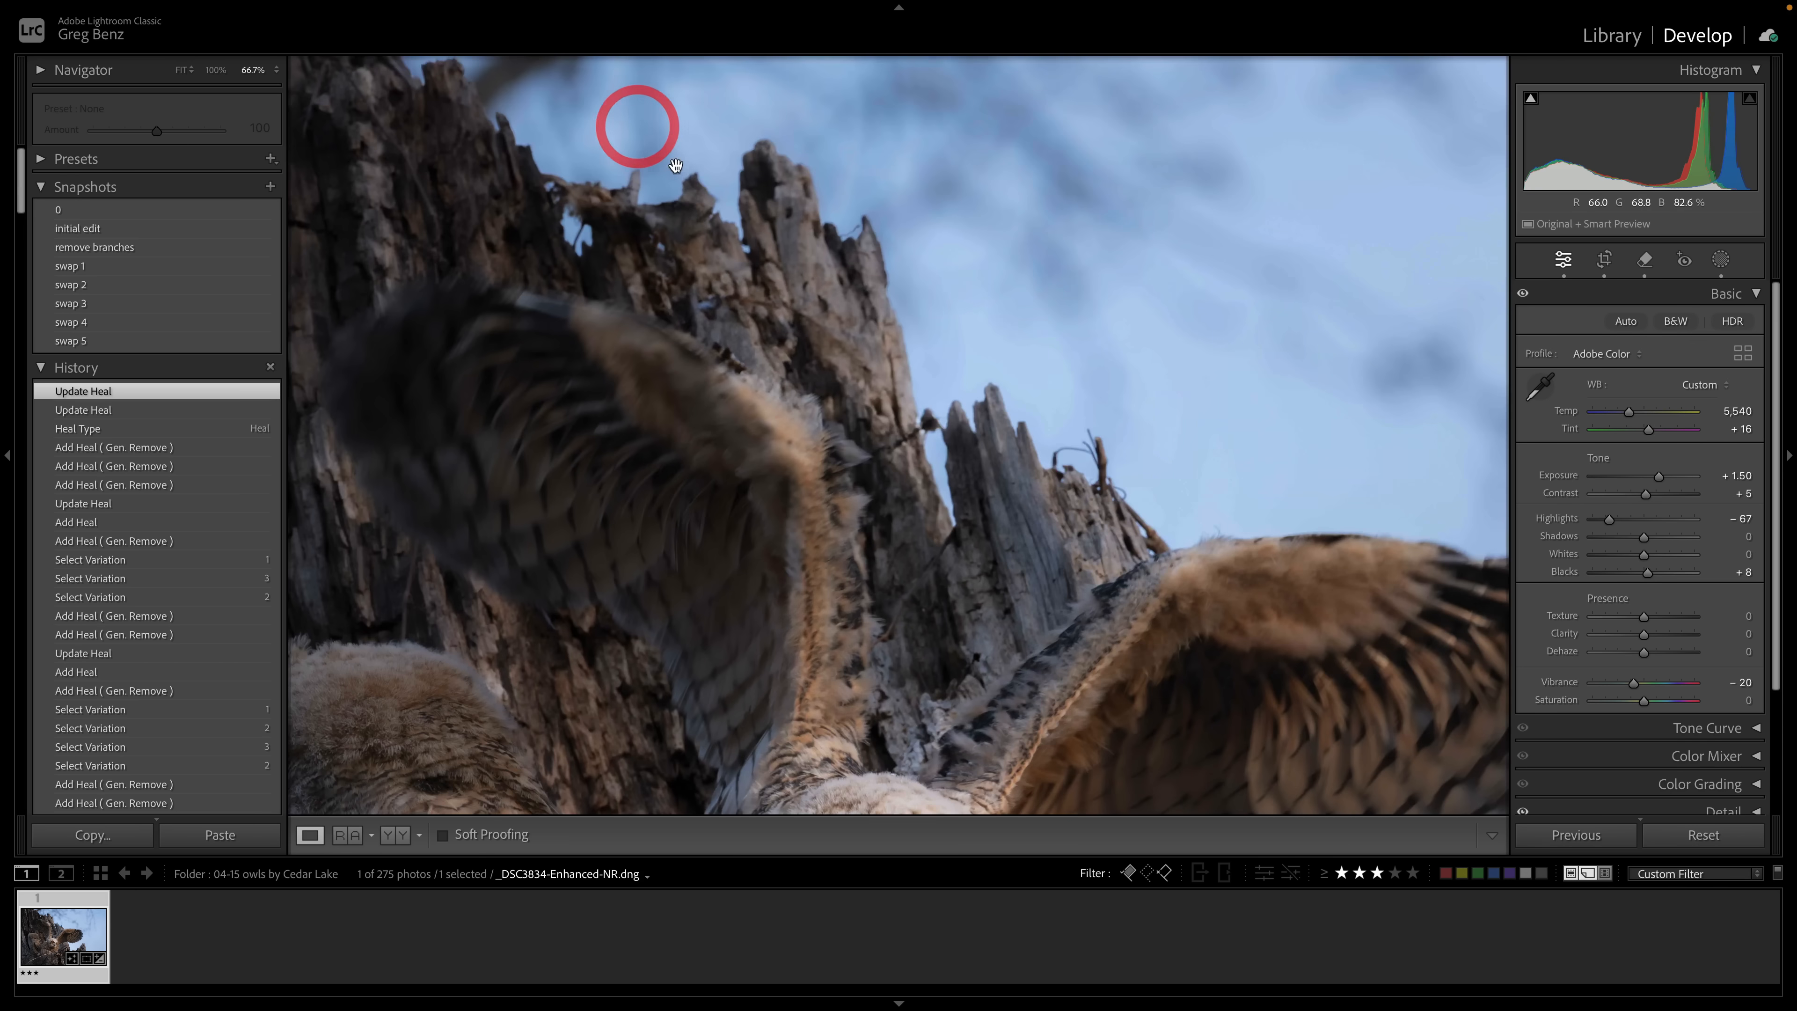
pyautogui.moveTo(676, 164); pyautogui.dragTo(905, 380)
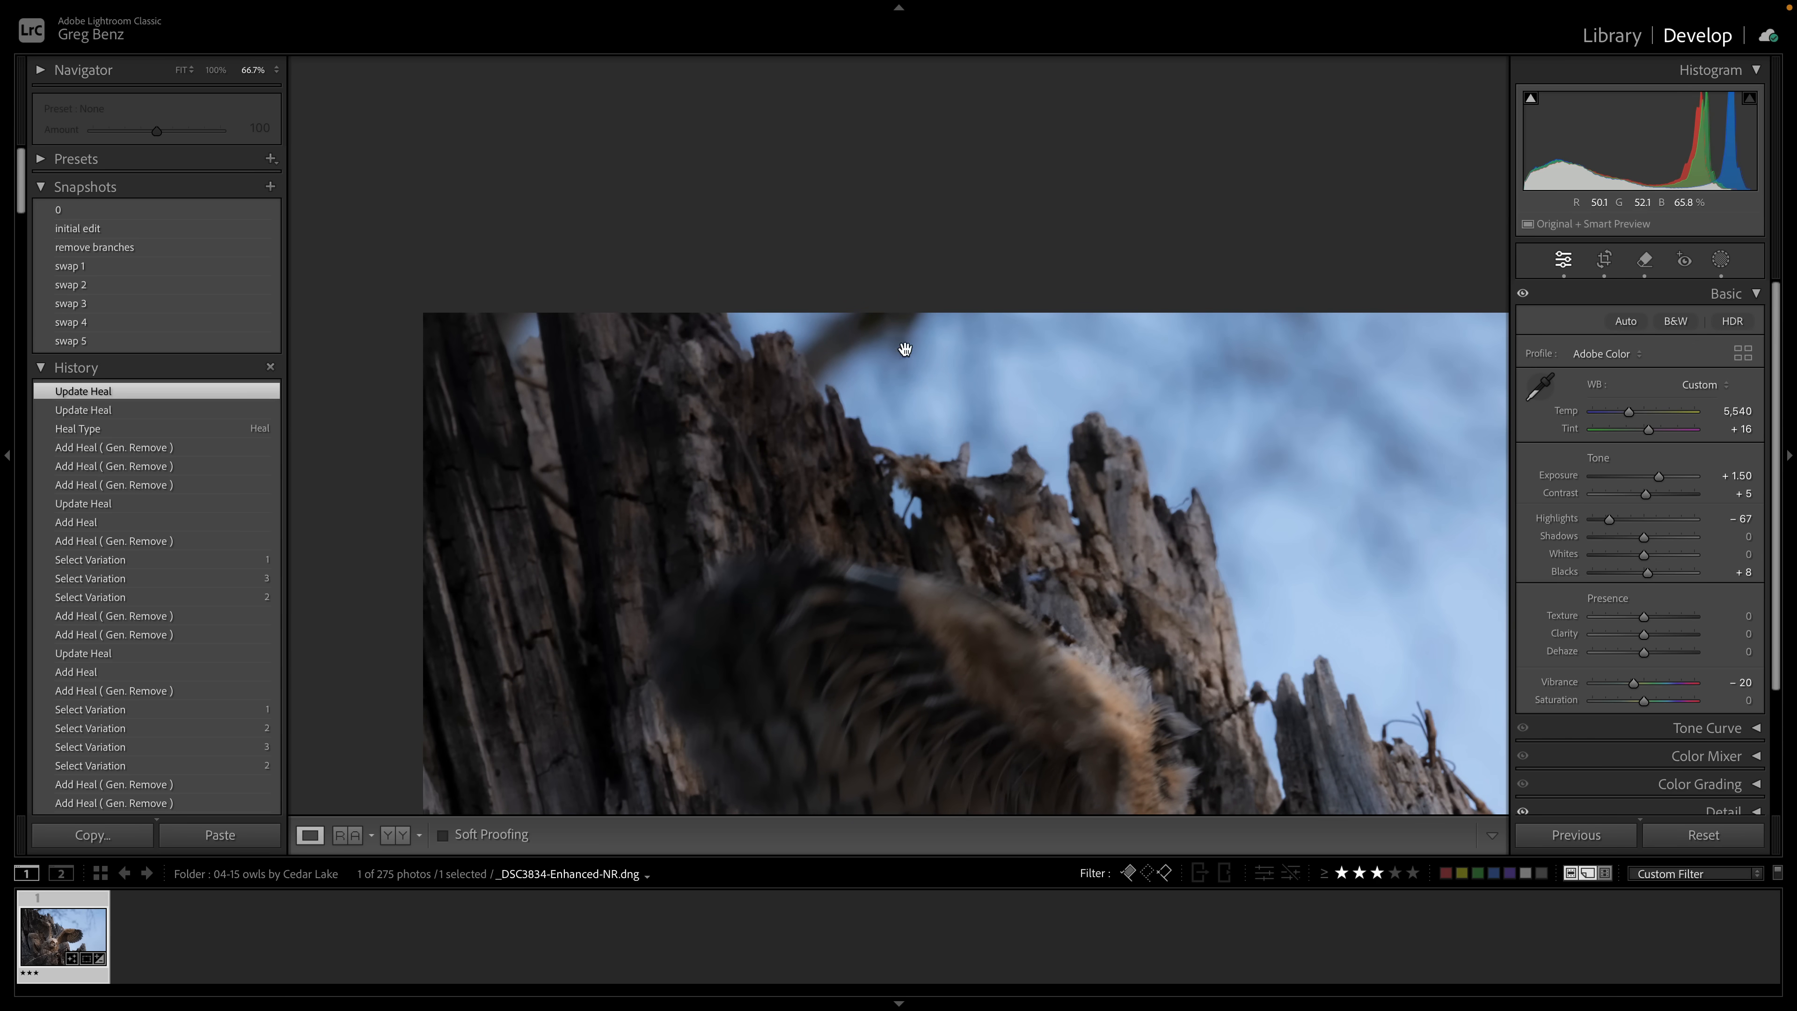
pyautogui.click(1642, 261)
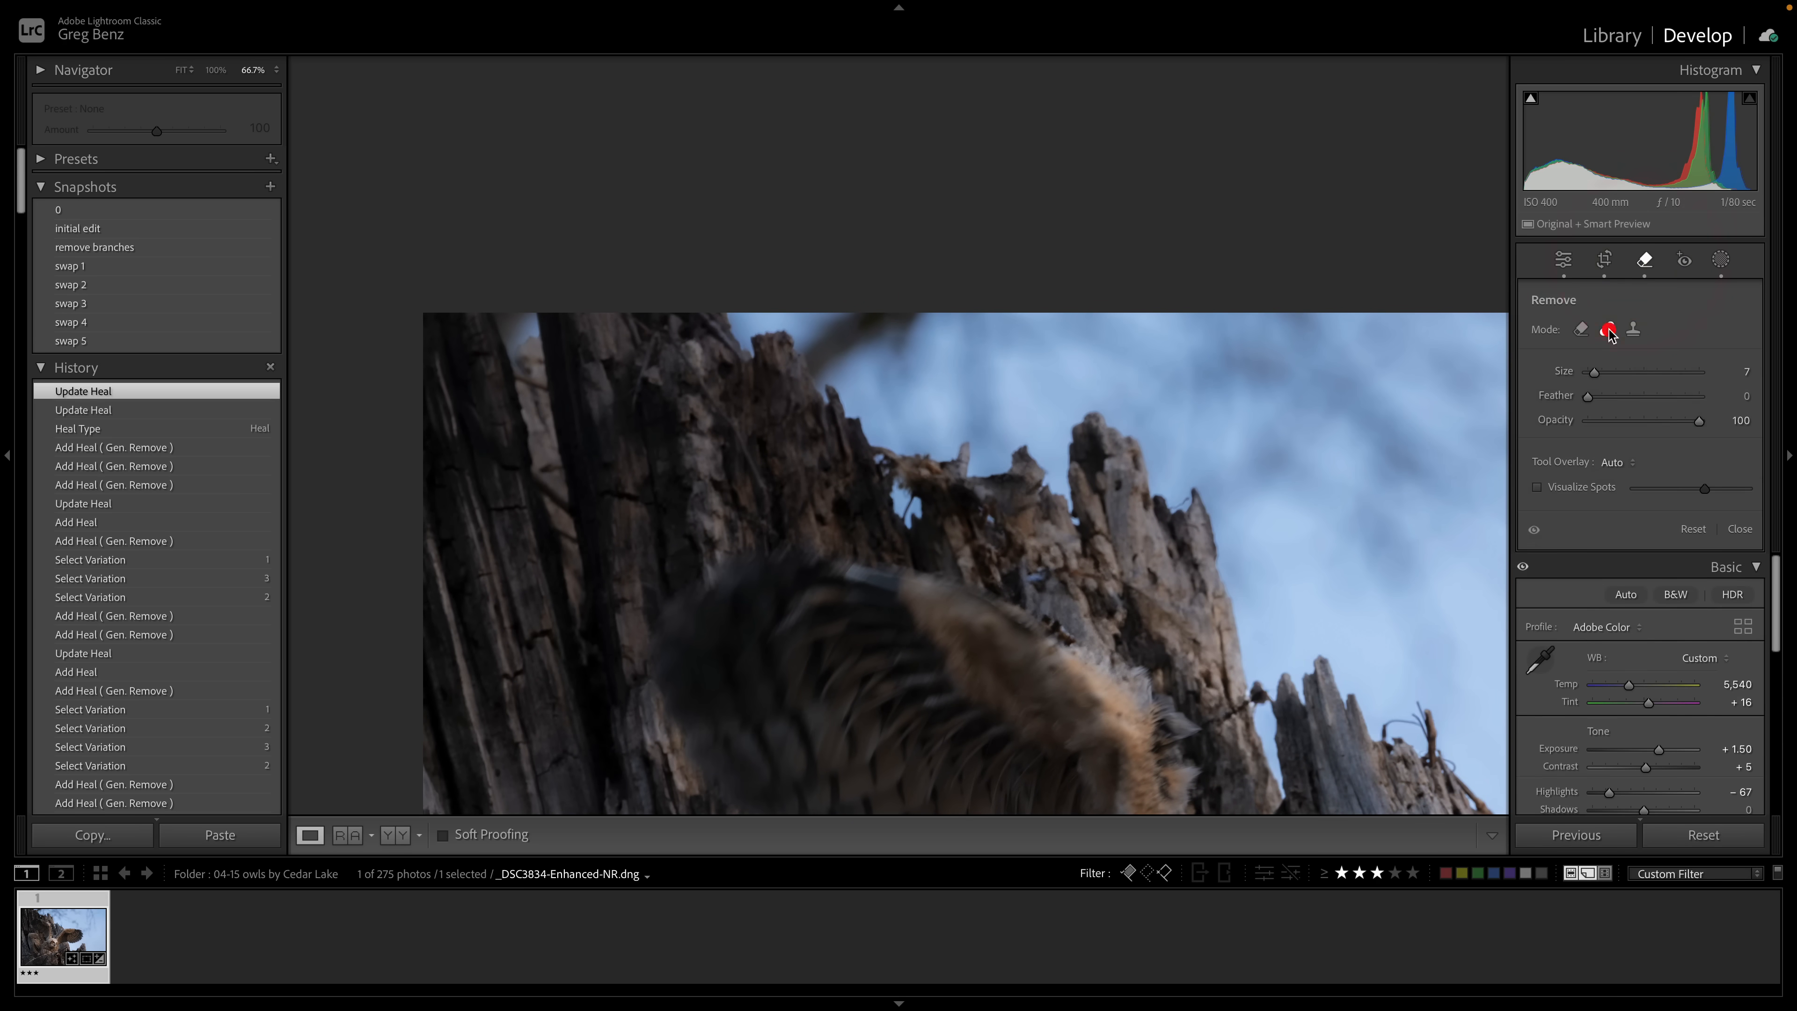
pyautogui.click(872, 325)
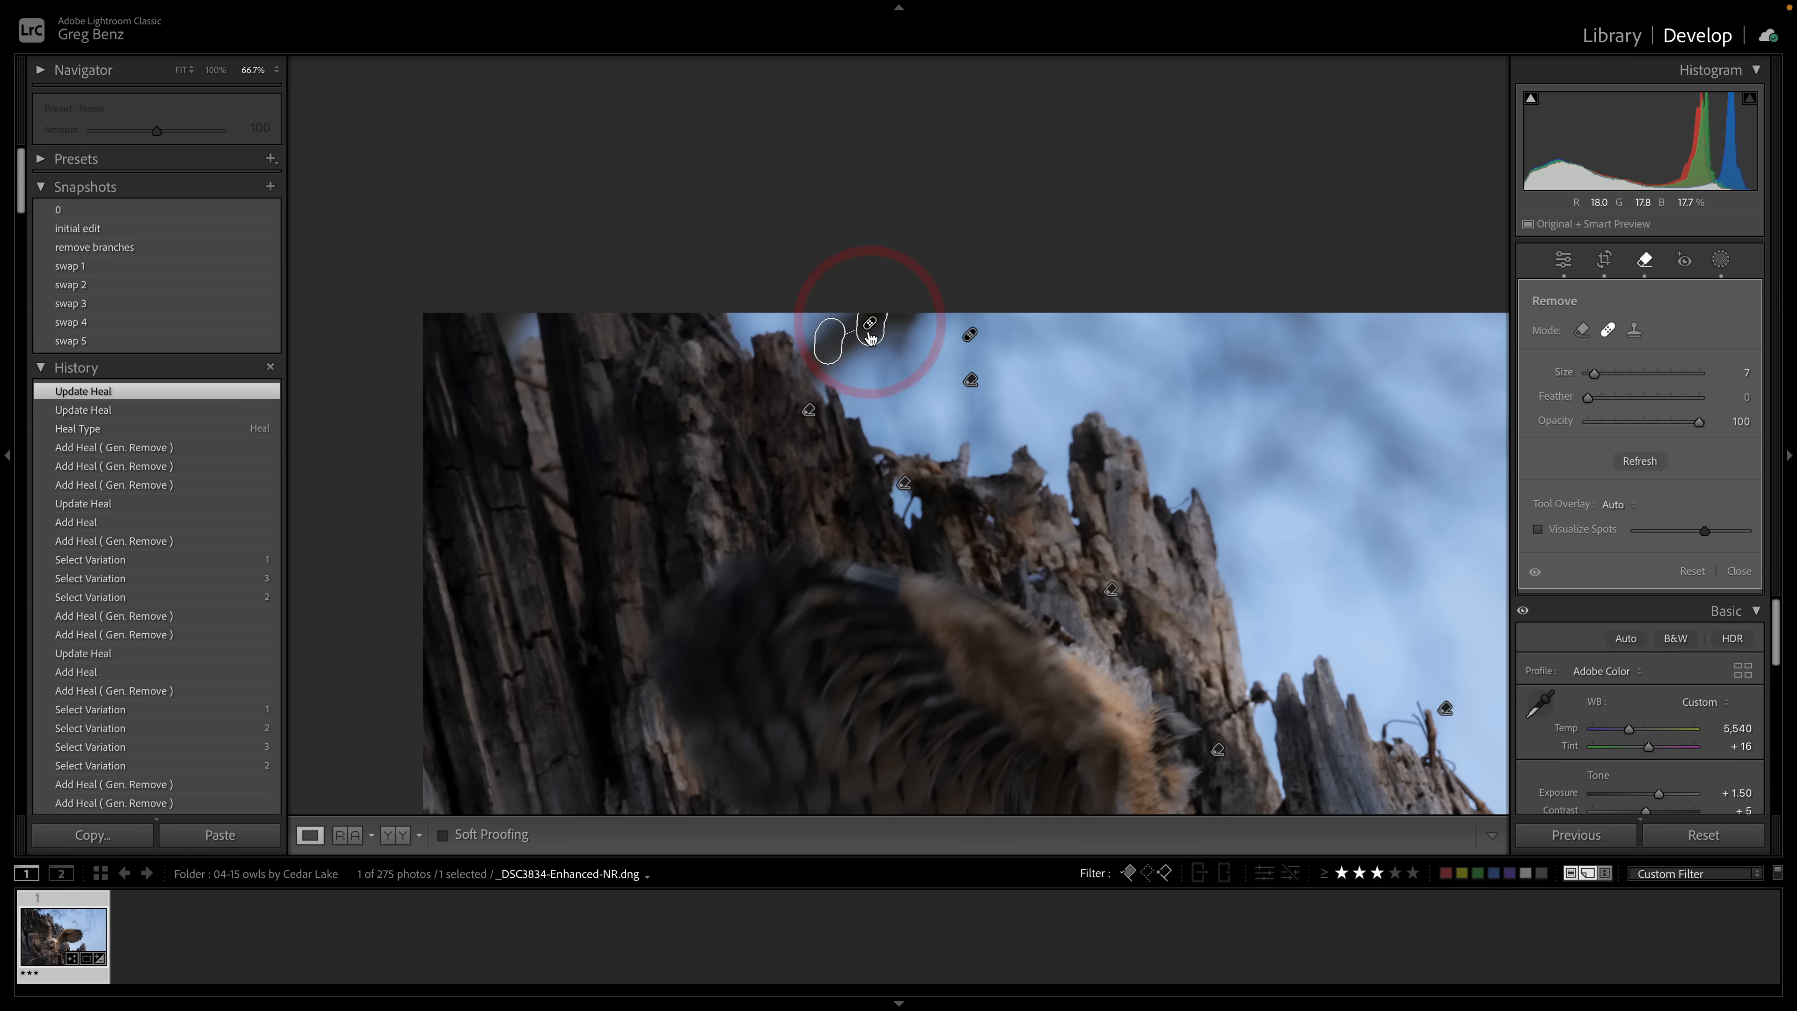
pyautogui.press('Delete')
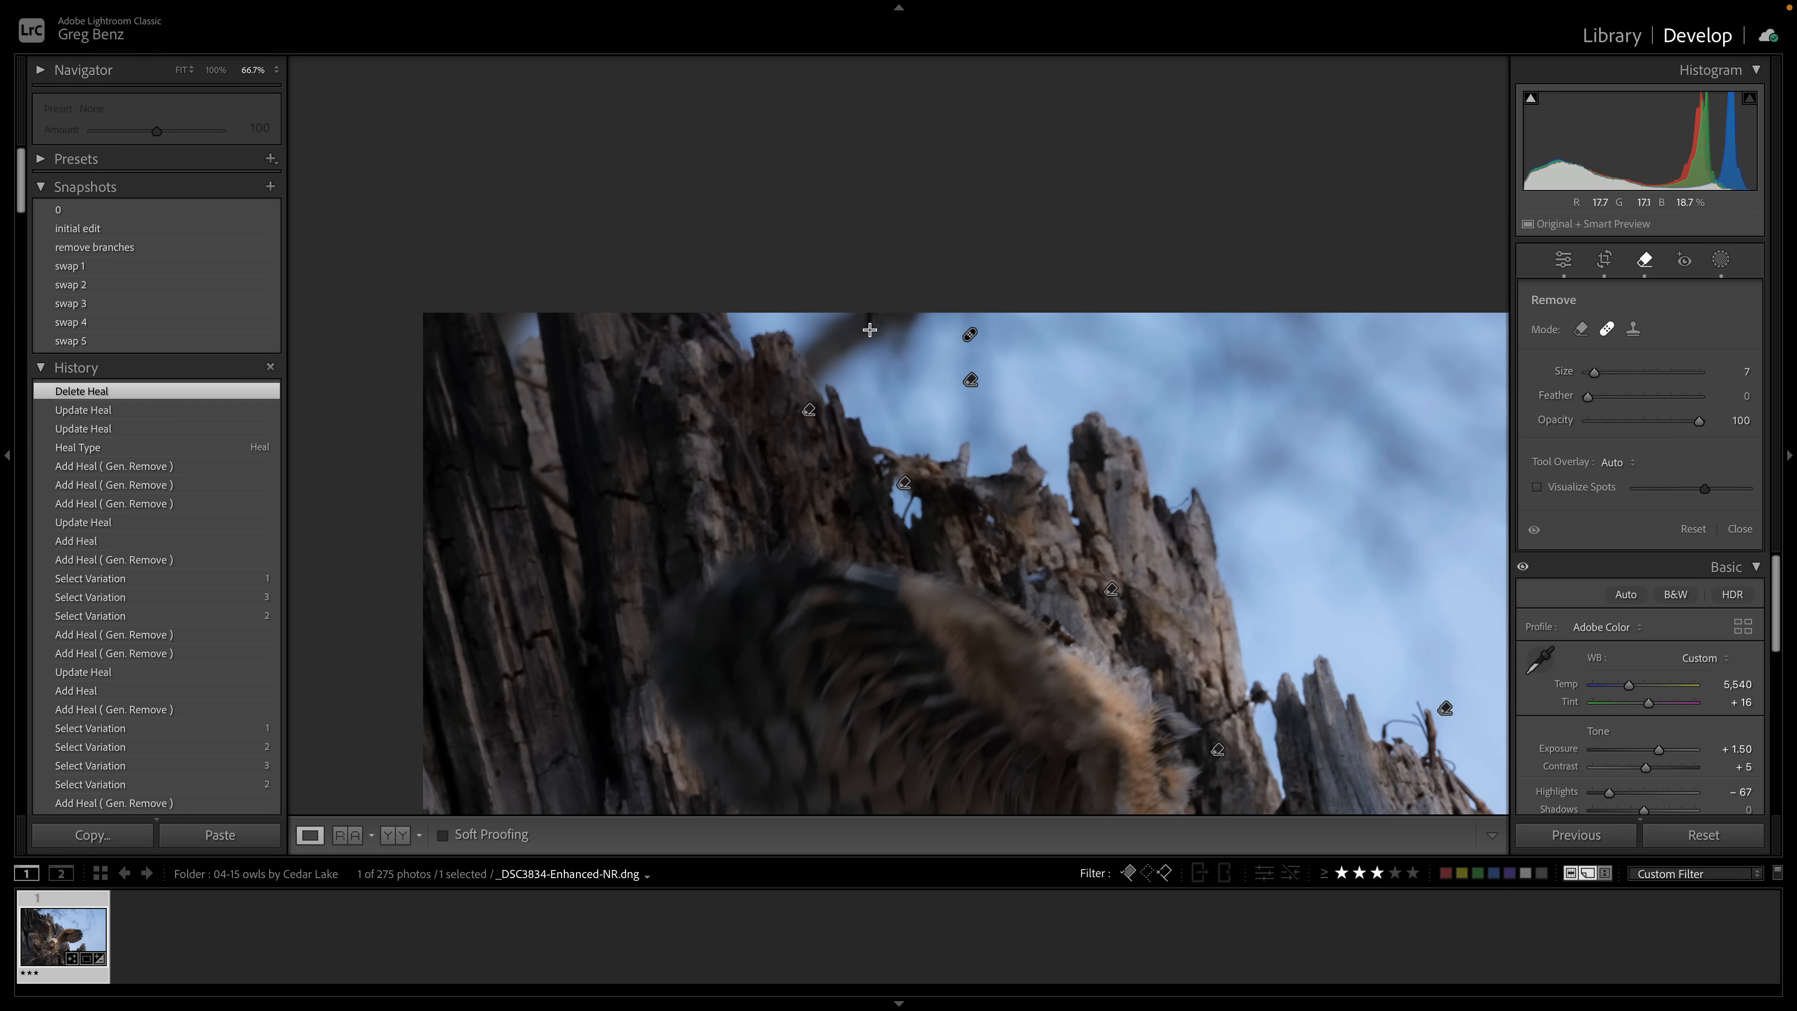
pyautogui.click(869, 316)
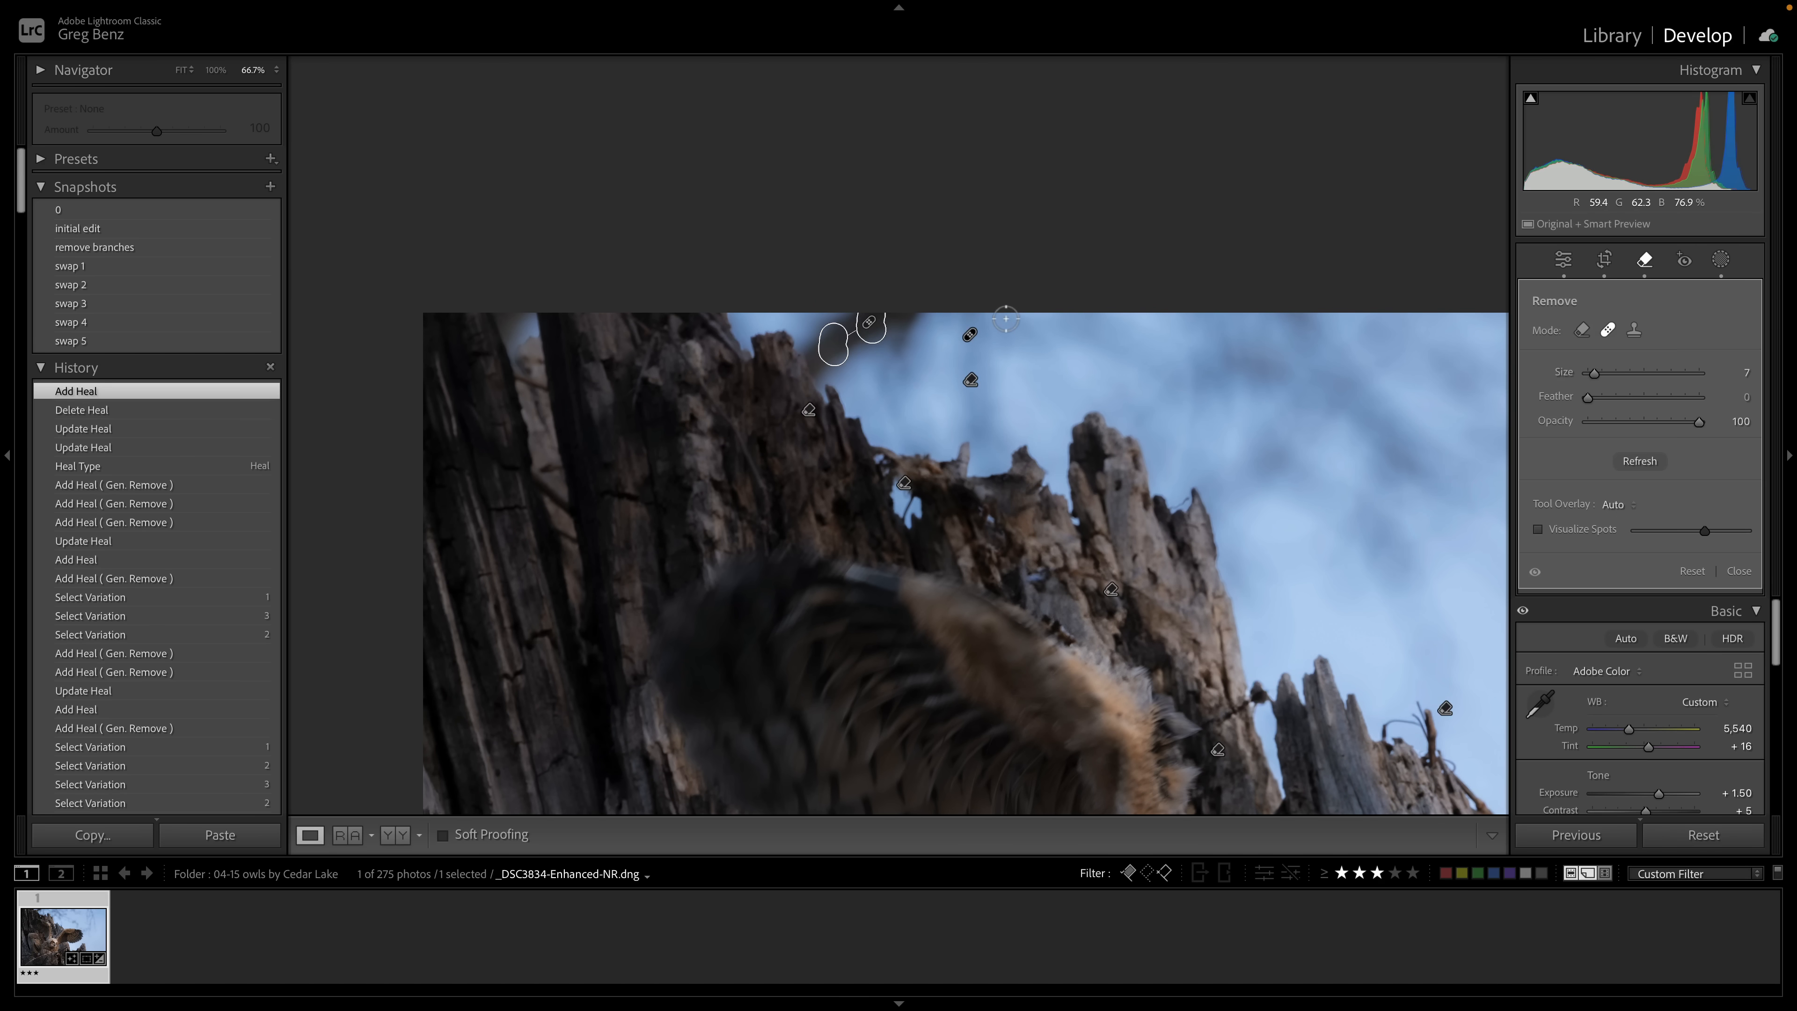
pyautogui.press('Escape')
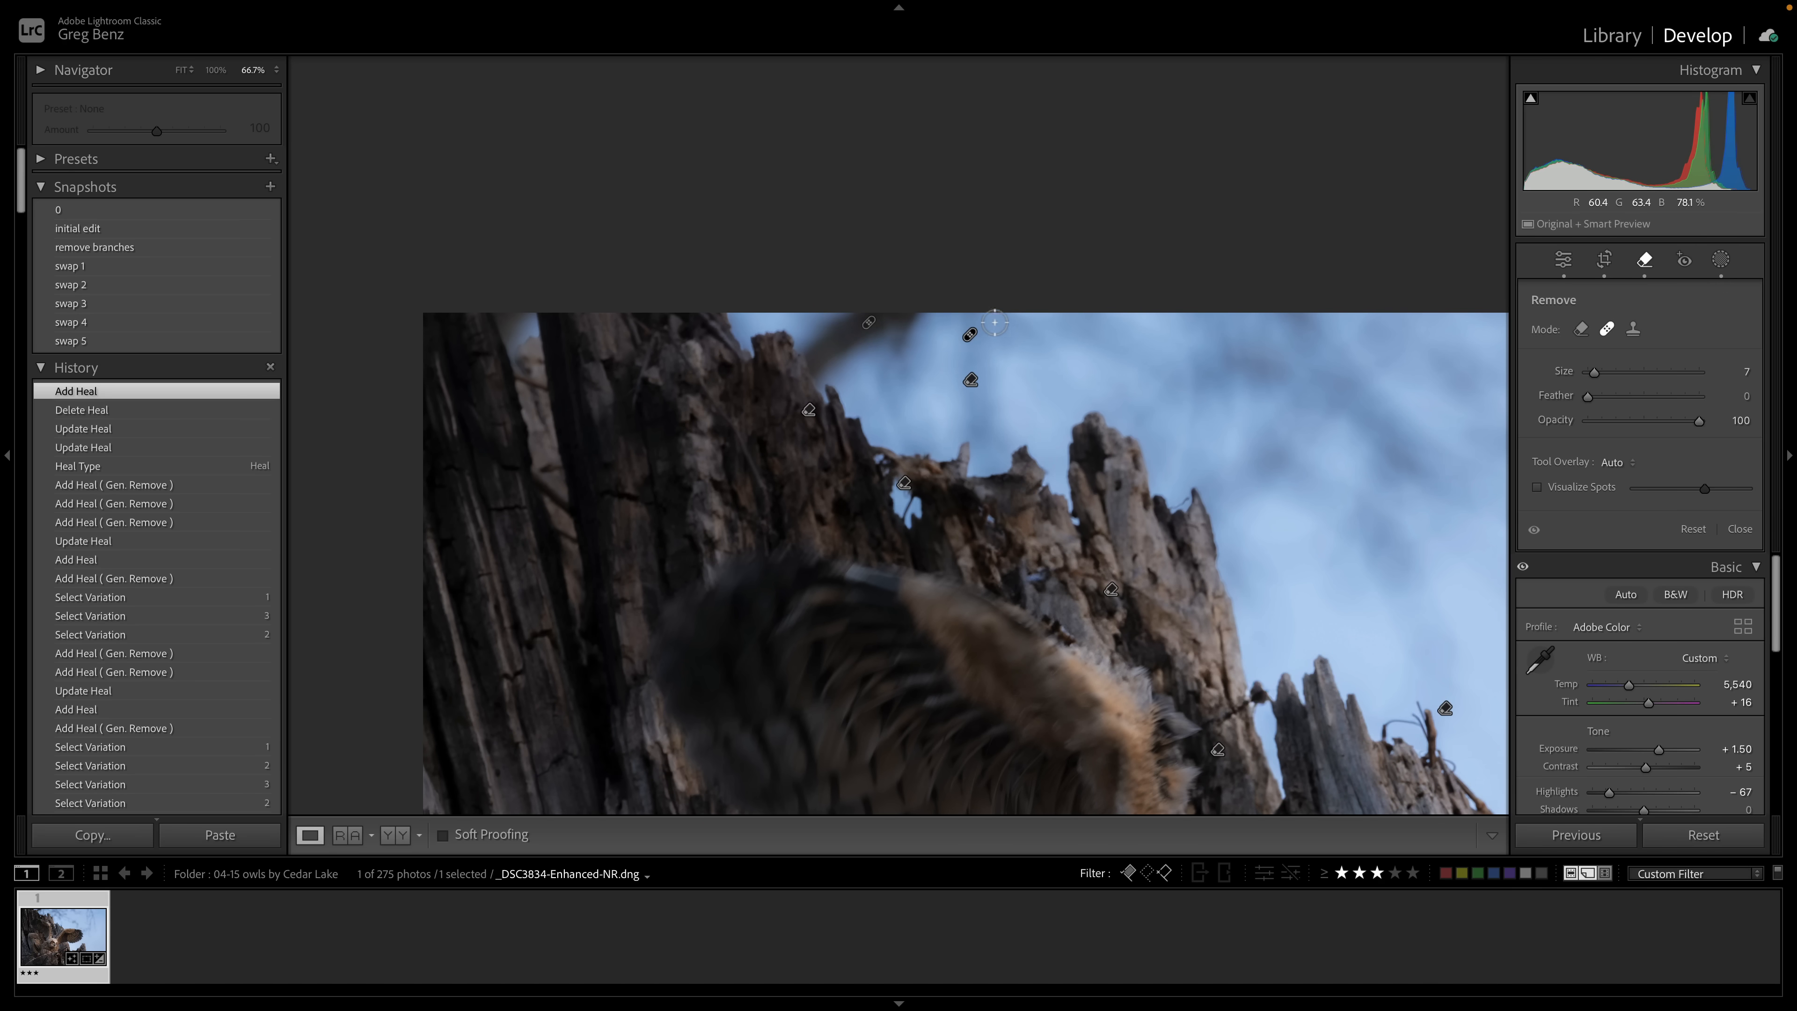
# Mask the twigs running down the trunk from the photo's upper edge to the owl's raised wing, and apply the Generative AI removal
pyautogui.click(1580, 329)
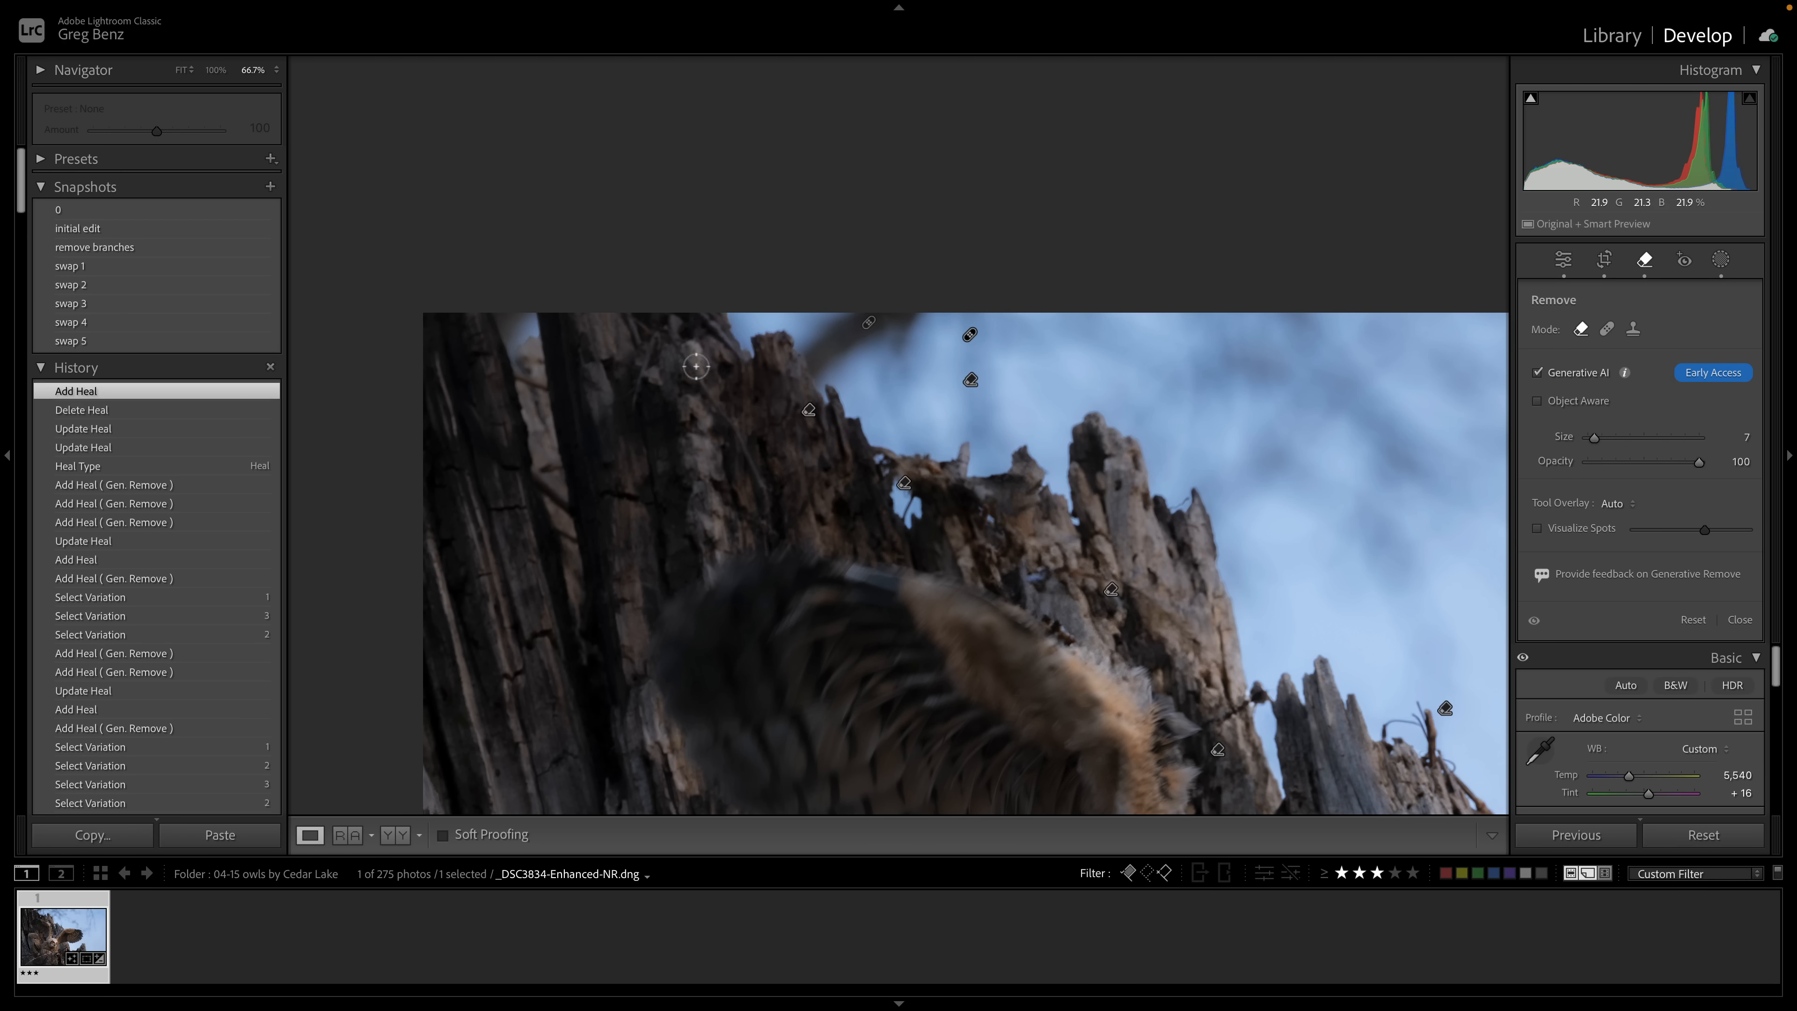
pyautogui.moveTo(668, 338)
pyautogui.mouseDown()
pyautogui.moveTo(640, 318)
pyautogui.moveTo(750, 458)
pyautogui.moveTo(769, 543)
pyautogui.mouseUp()
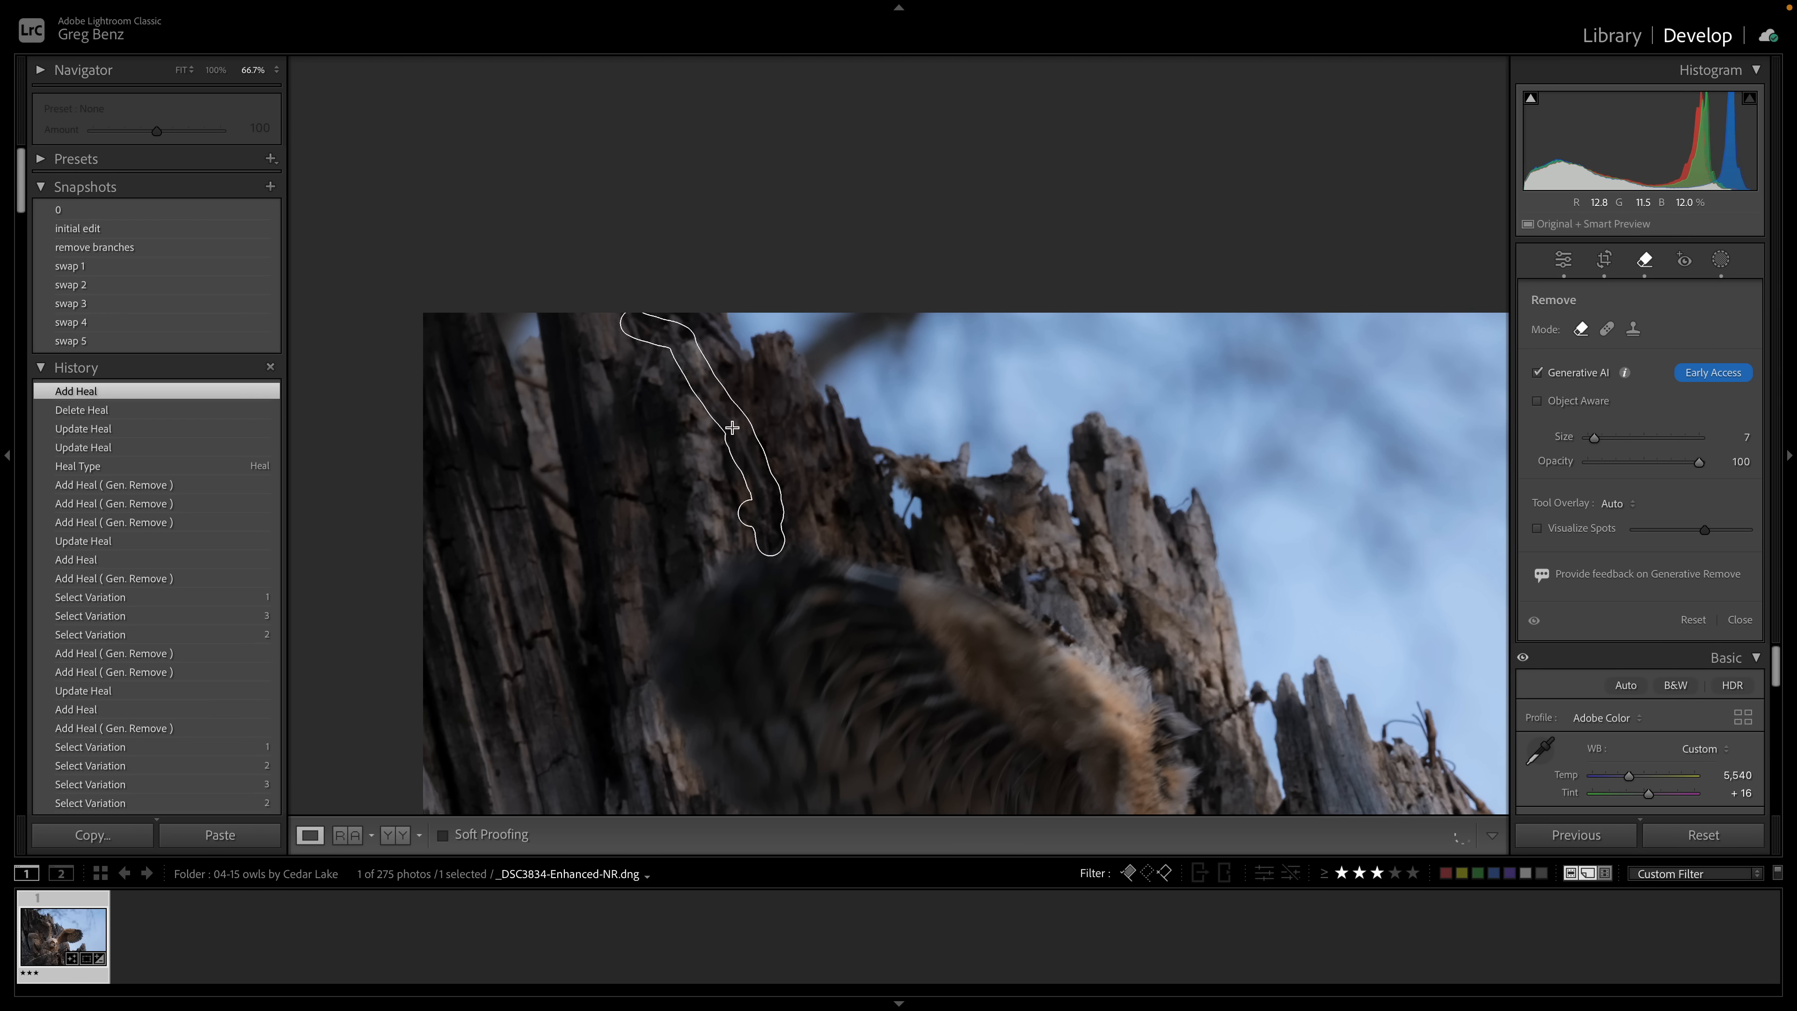
pyautogui.moveTo(732, 427)
pyautogui.mouseDown()
pyautogui.moveTo(666, 334)
pyautogui.moveTo(636, 402)
pyautogui.mouseUp()
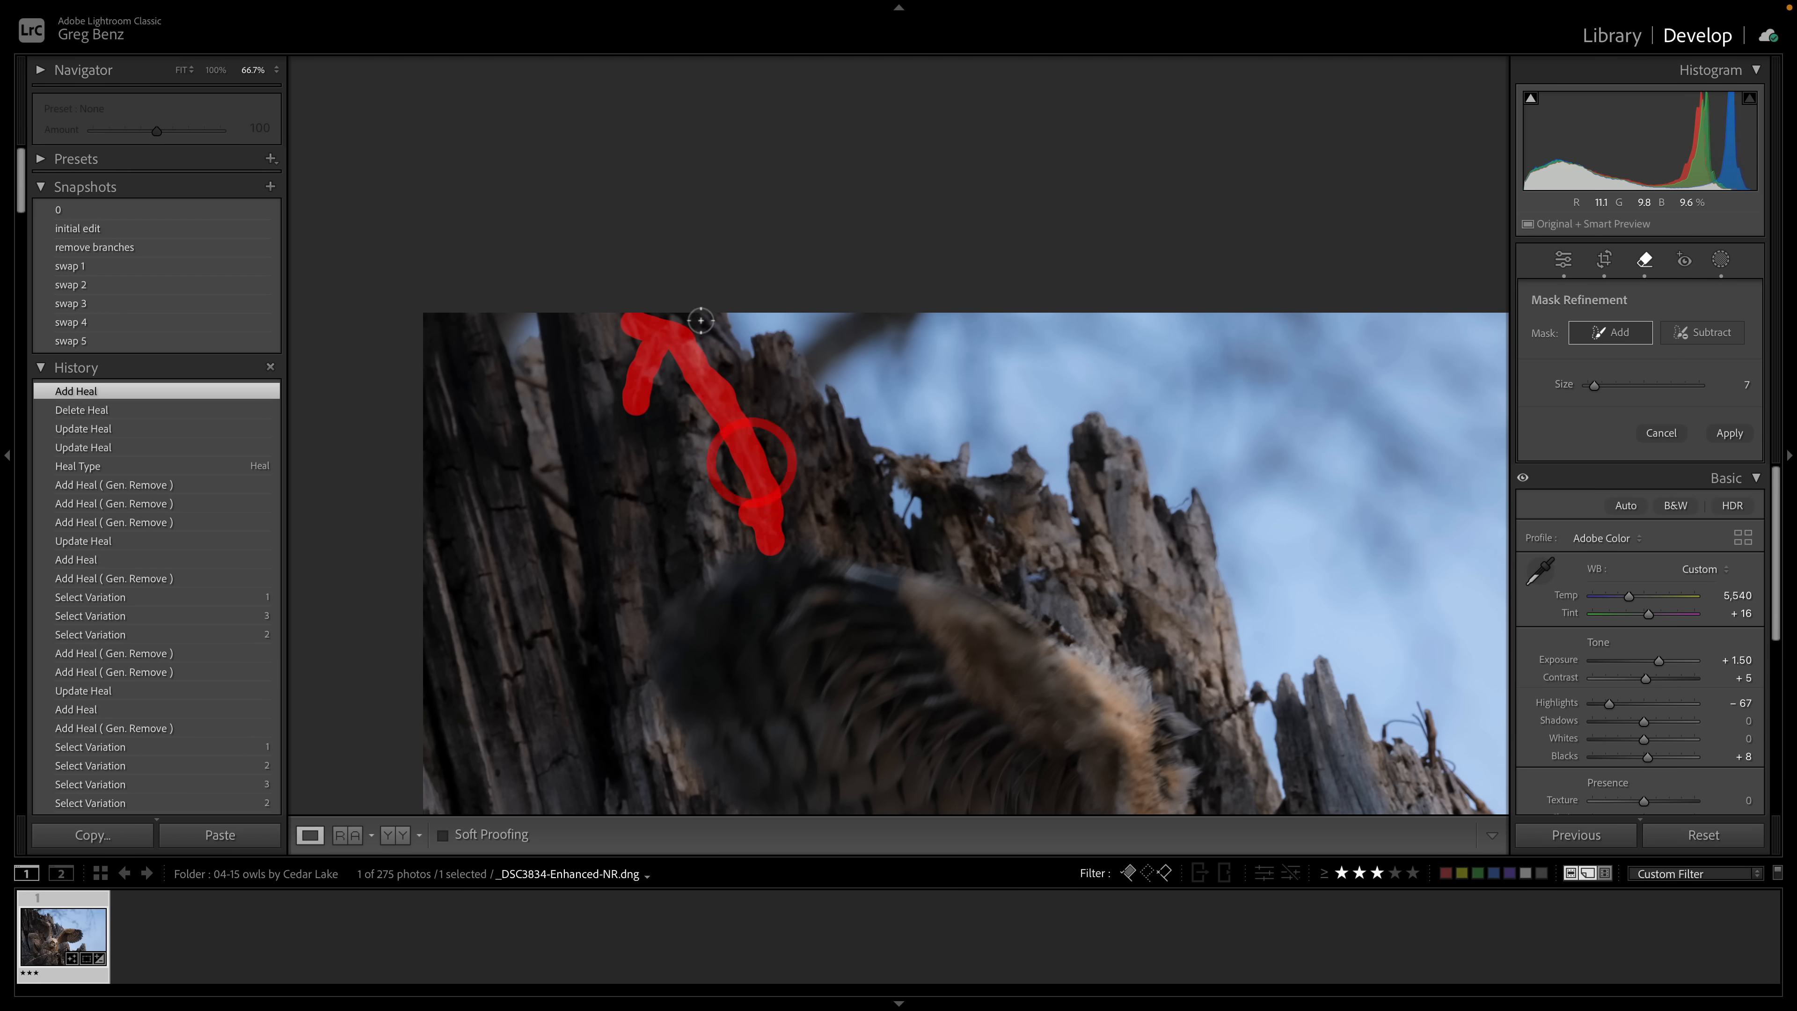
pyautogui.click(1723, 432)
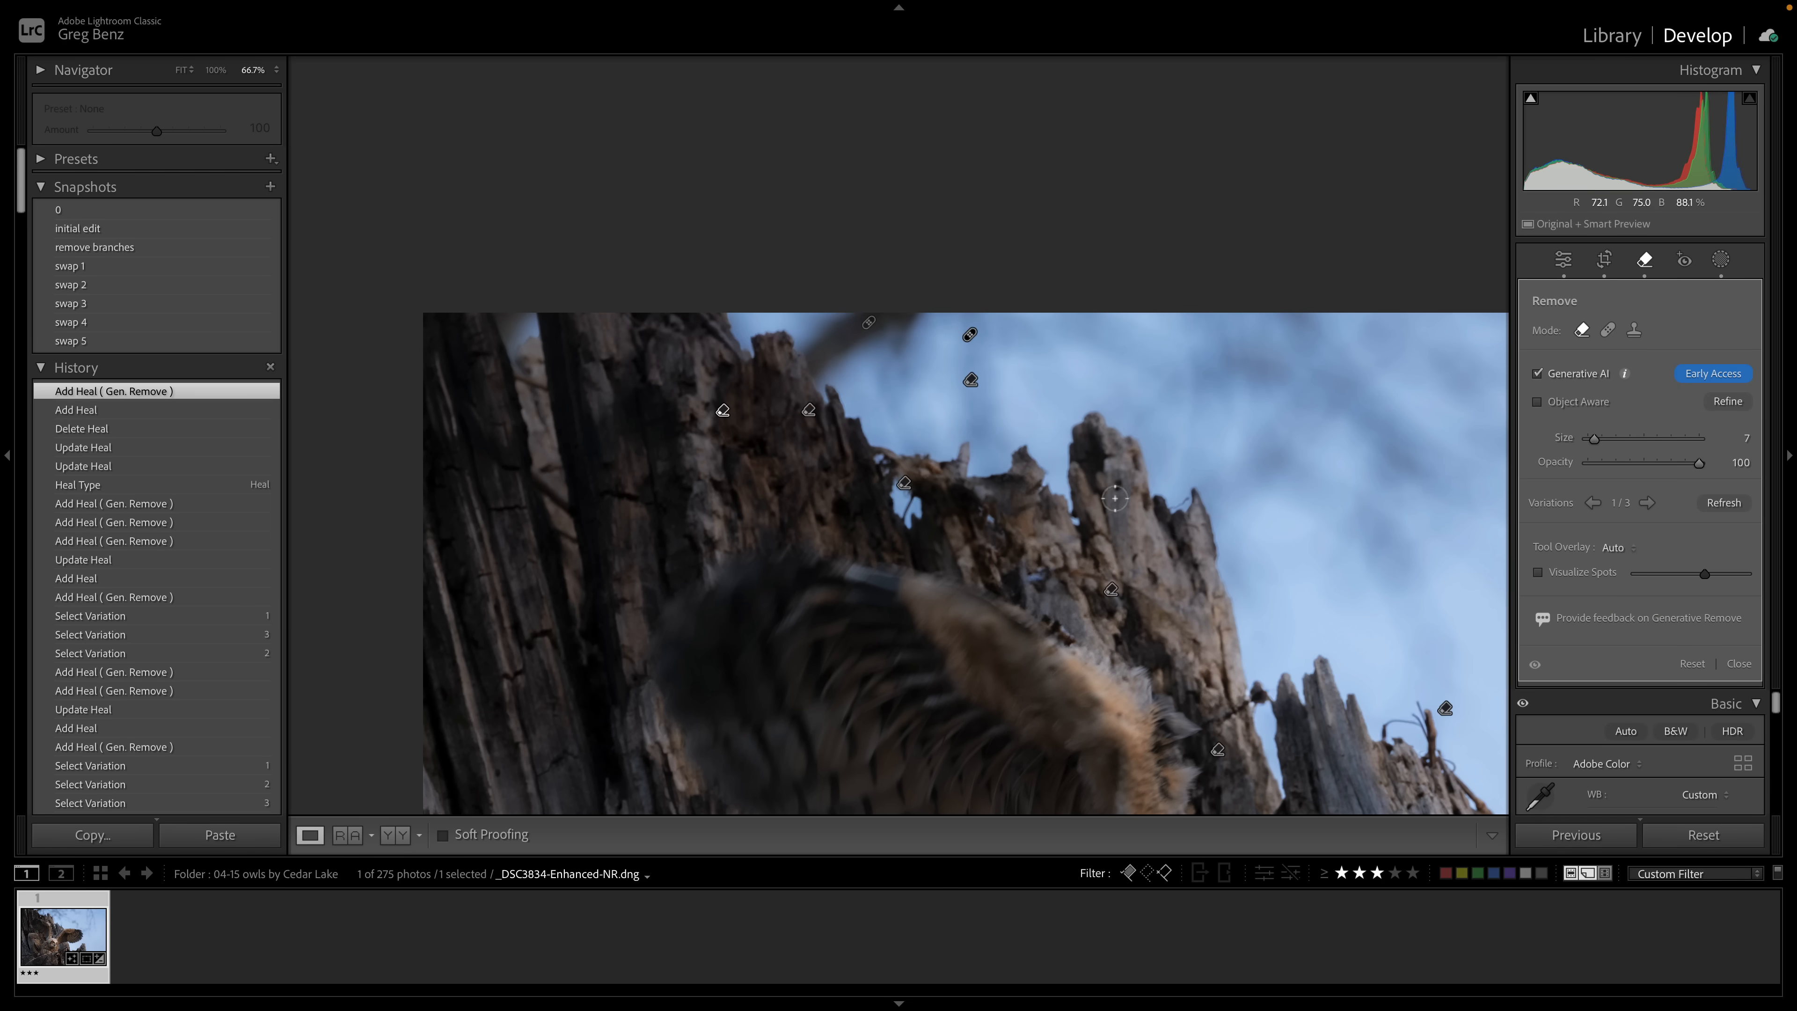
# Mask the thin twig just above the head of the owlet facing away, and apply the Generative AI removal
pyautogui.moveTo(1056, 596); pyautogui.dragTo(1075, 206)
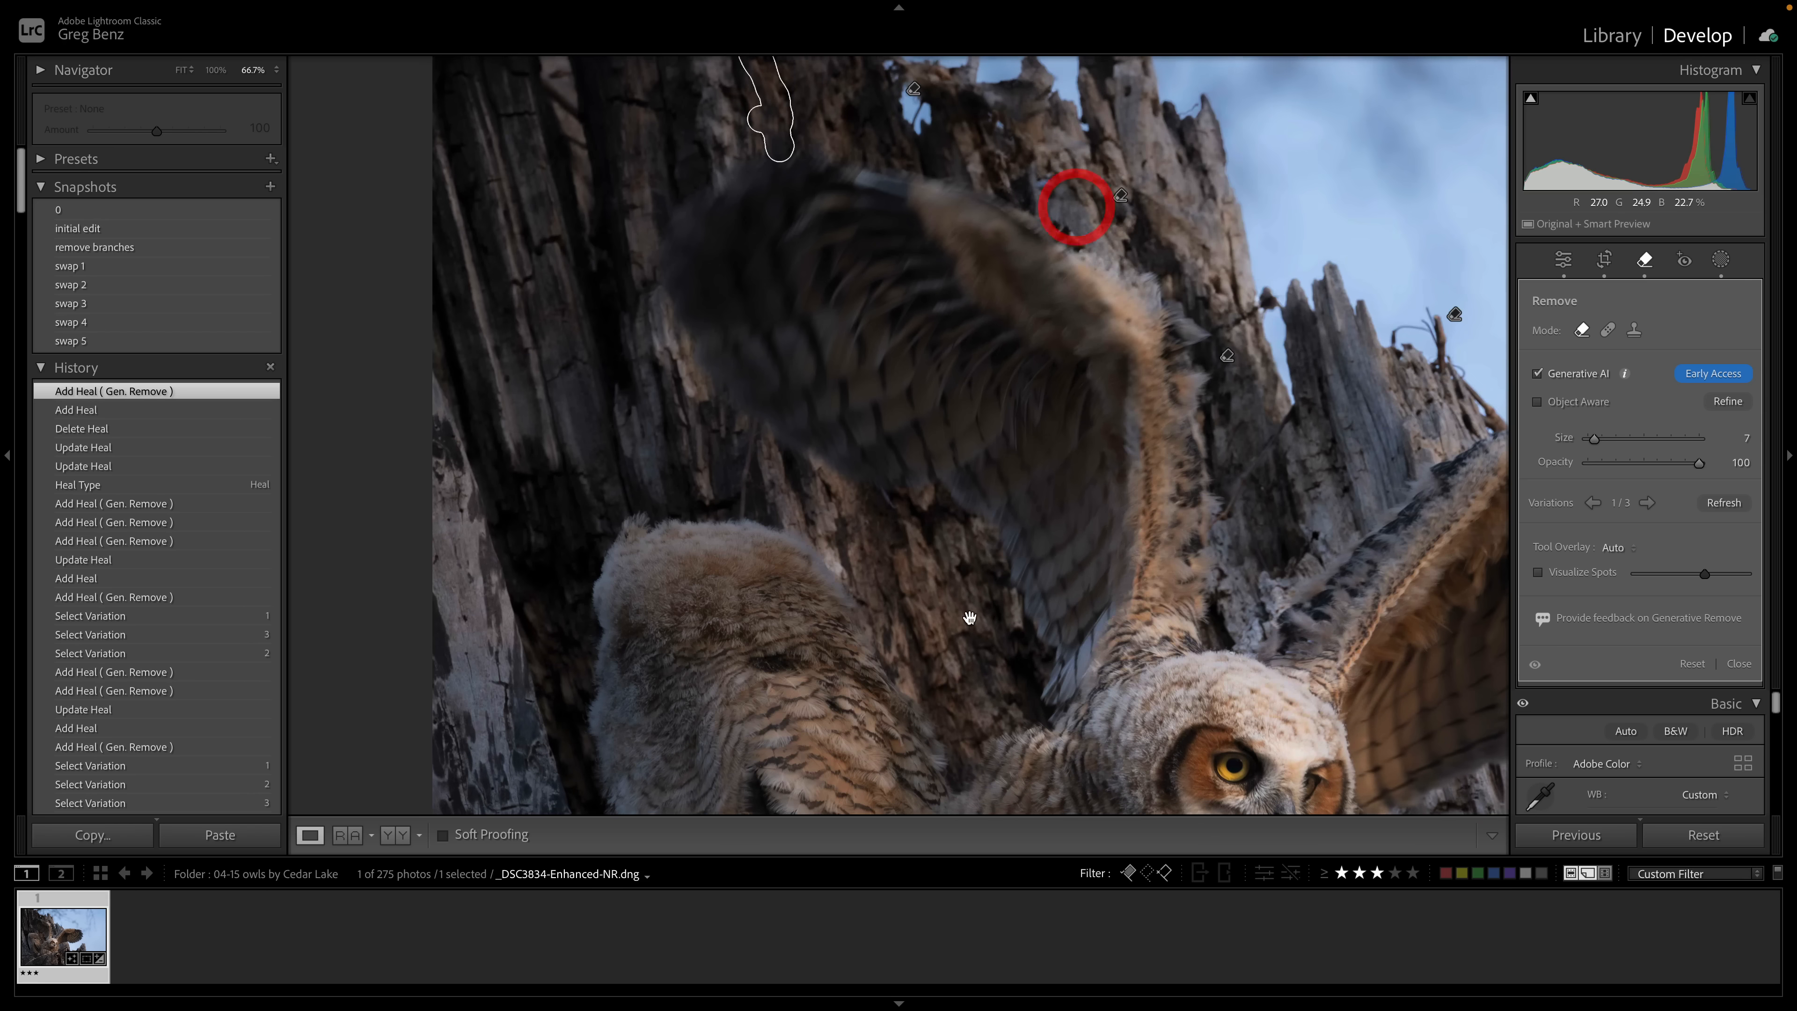
pyautogui.moveTo(966, 610); pyautogui.dragTo(948, 472)
pyautogui.moveTo(746, 295); pyautogui.dragTo(732, 393)
pyautogui.click(1726, 434)
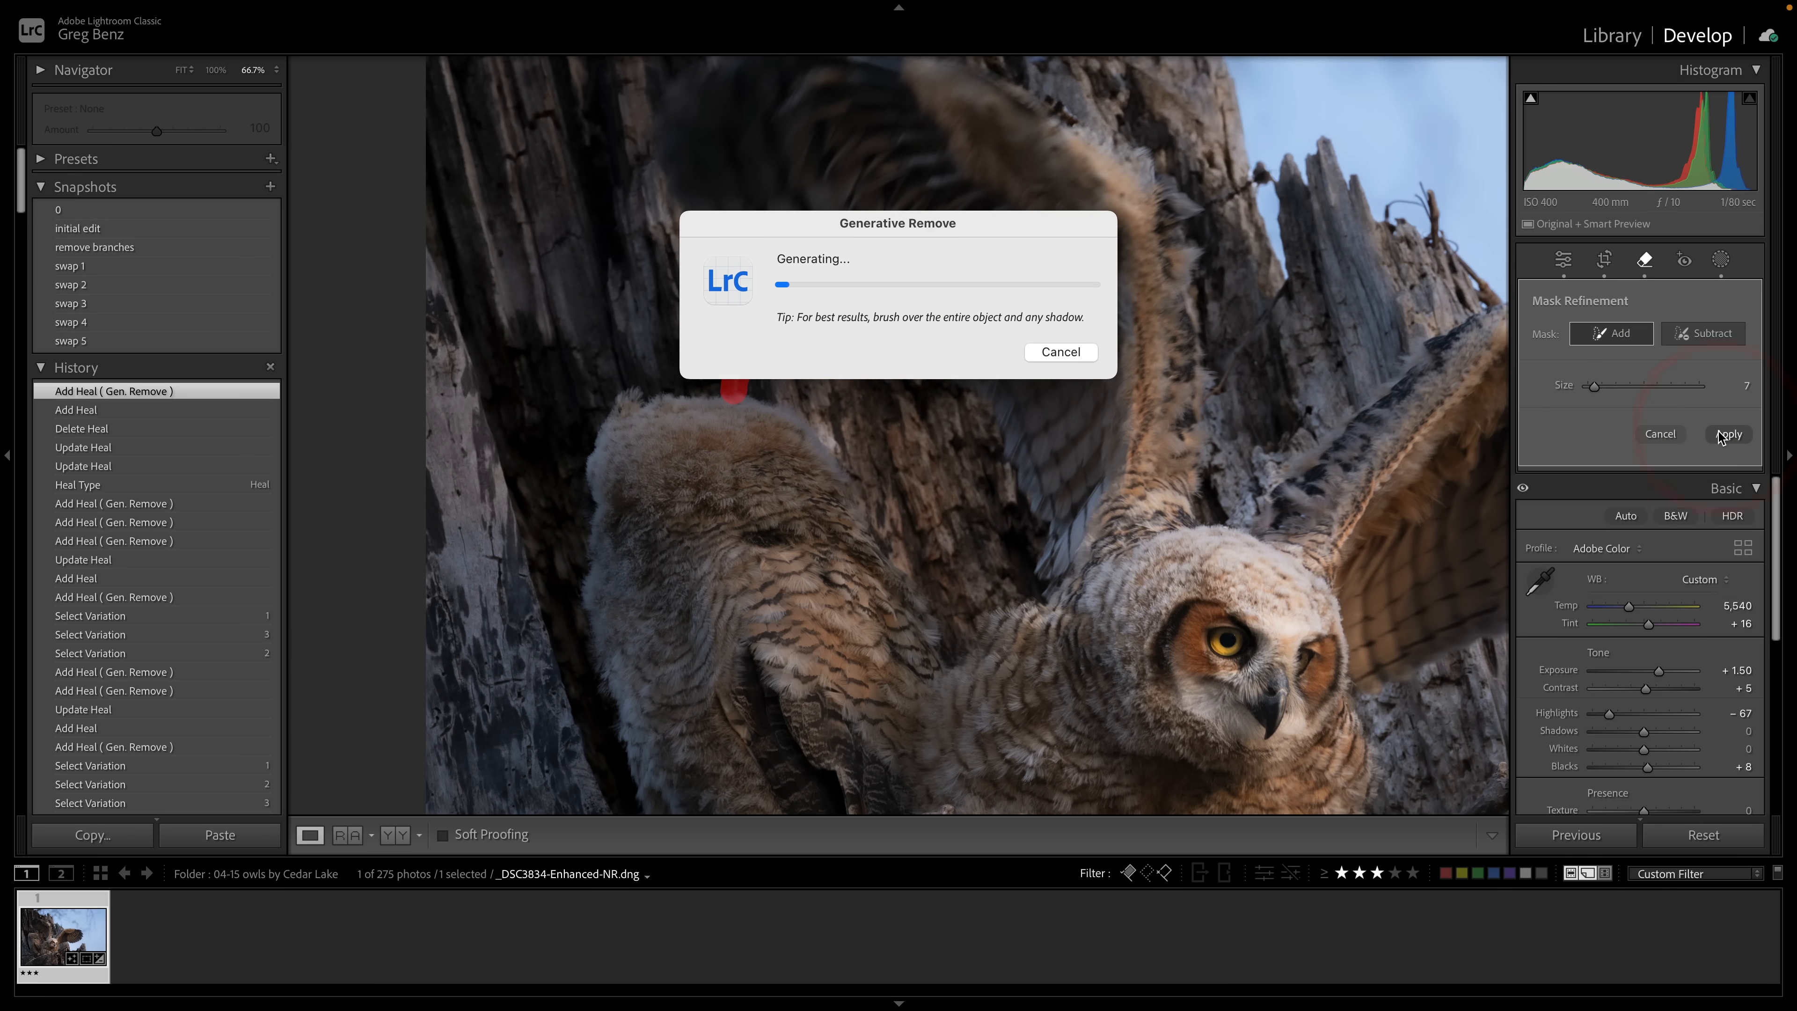
# Mask the twig on the bark between the owl's two wings, apply the Generative AI removal, and select variation 2
pyautogui.moveTo(1318, 404); pyautogui.dragTo(1080, 470)
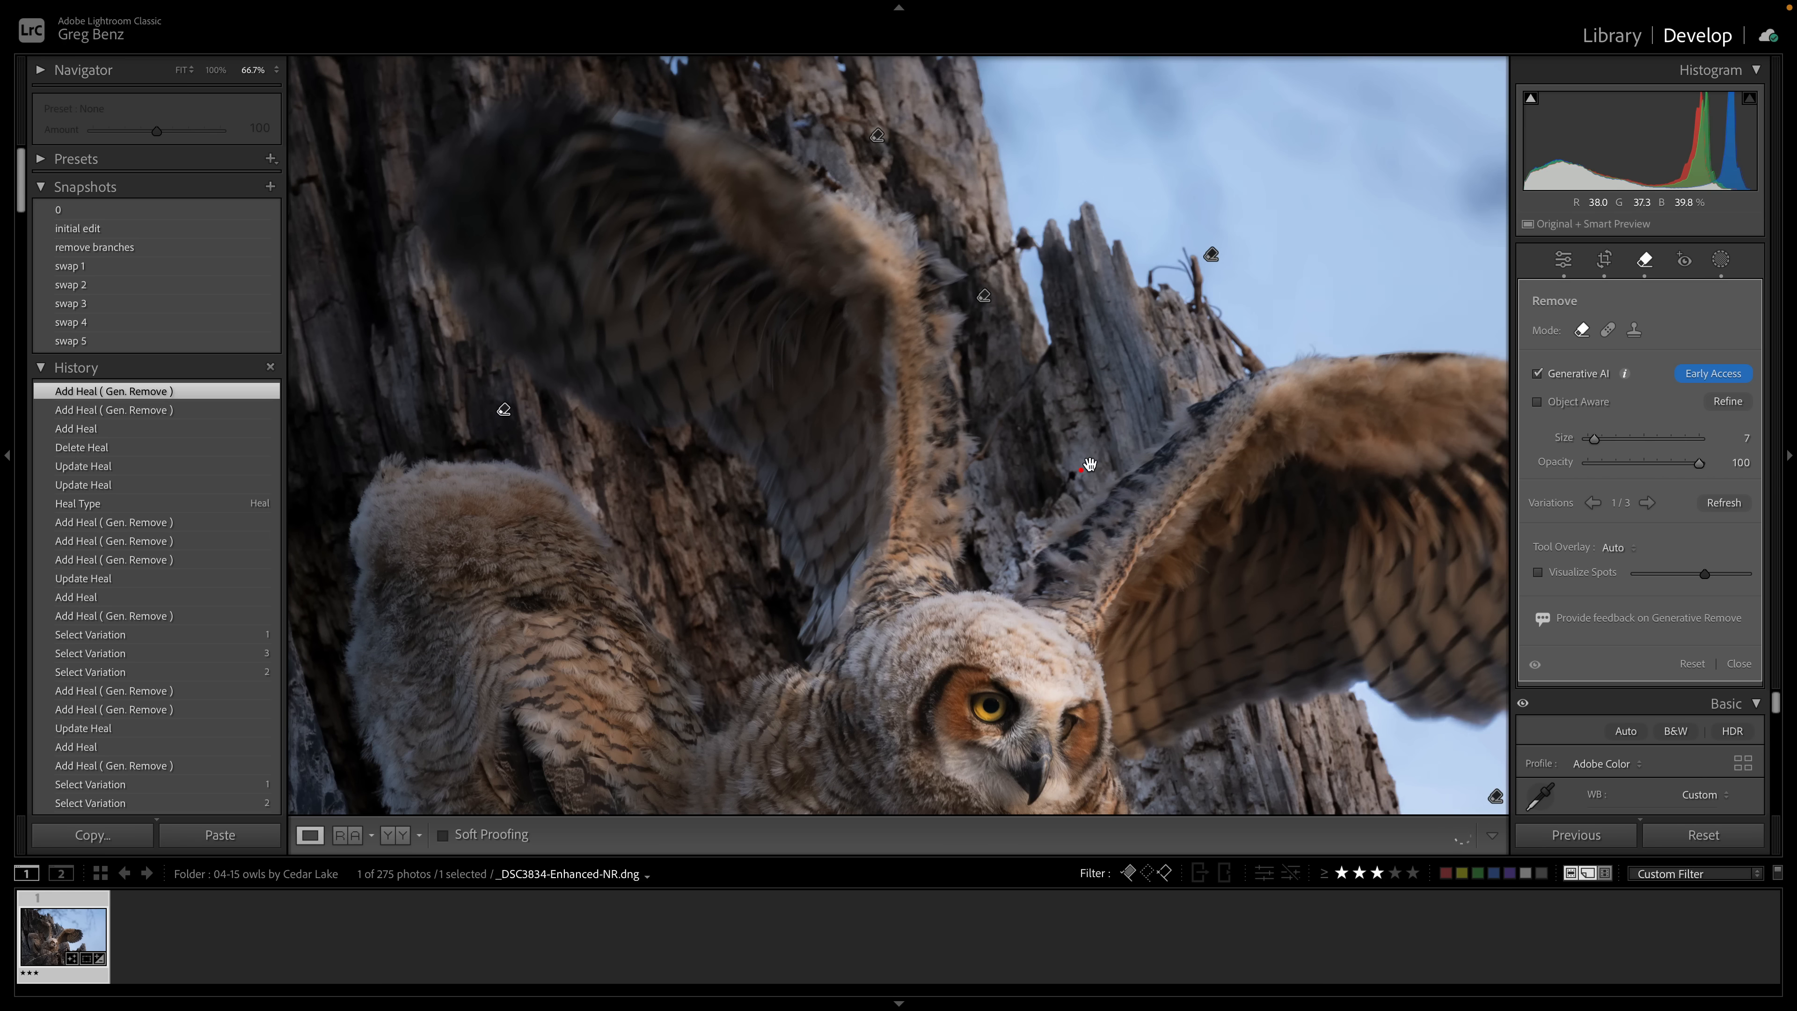
pyautogui.moveTo(1058, 348); pyautogui.dragTo(973, 463)
pyautogui.click(1728, 434)
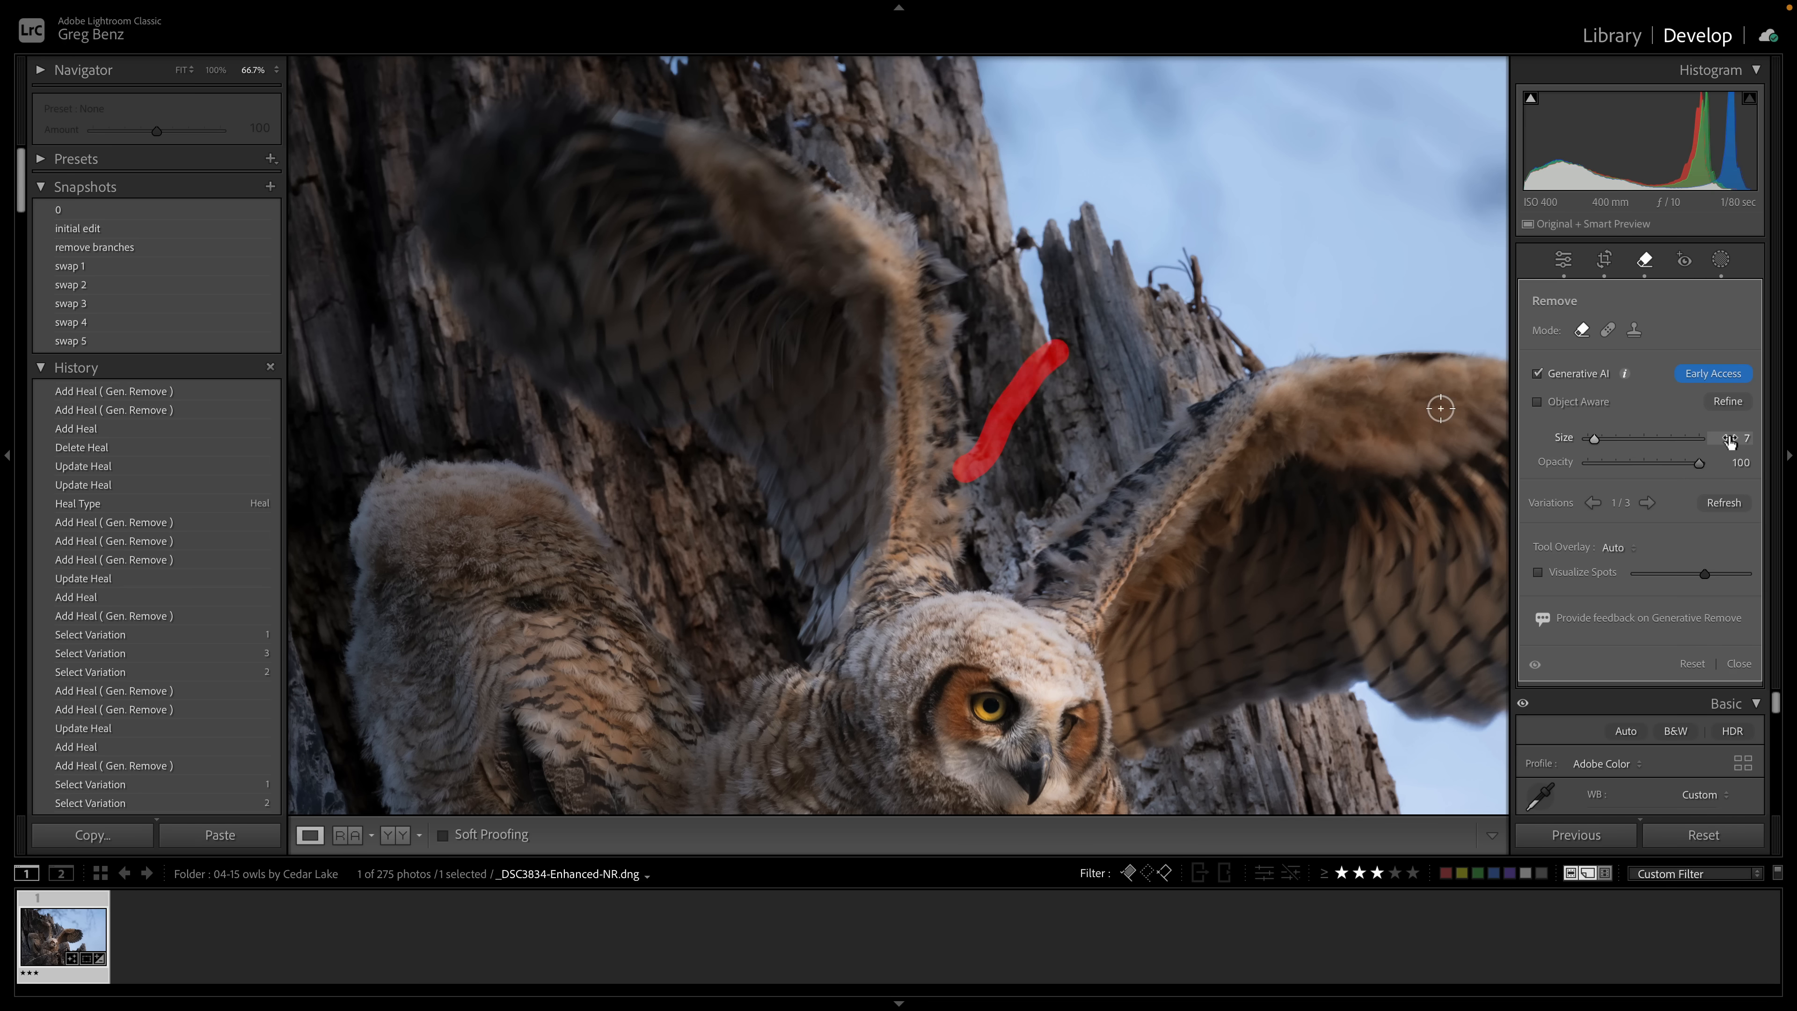
pyautogui.click(1646, 502)
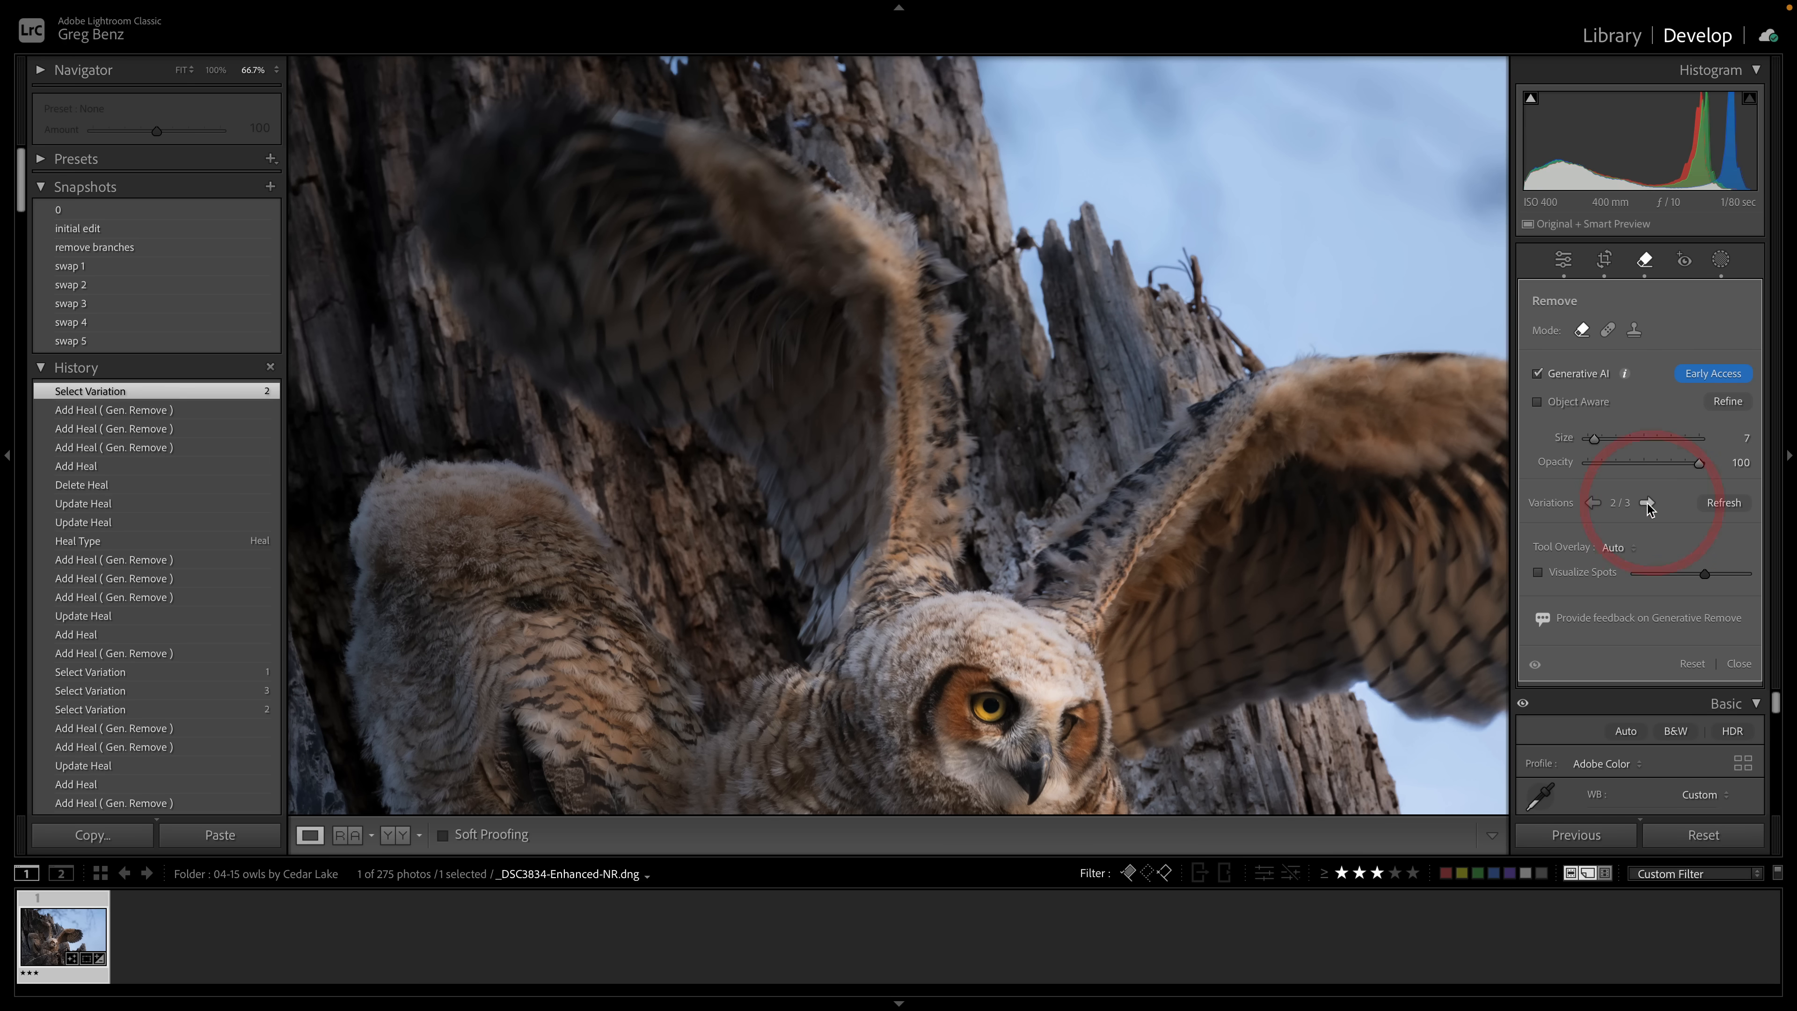
# Mask the tangled dark twigs in the photo's lower-left corner and apply the Generative AI removal
pyautogui.moveTo(1114, 619); pyautogui.dragTo(1148, 263)
pyautogui.moveTo(915, 536); pyautogui.dragTo(1233, 299)
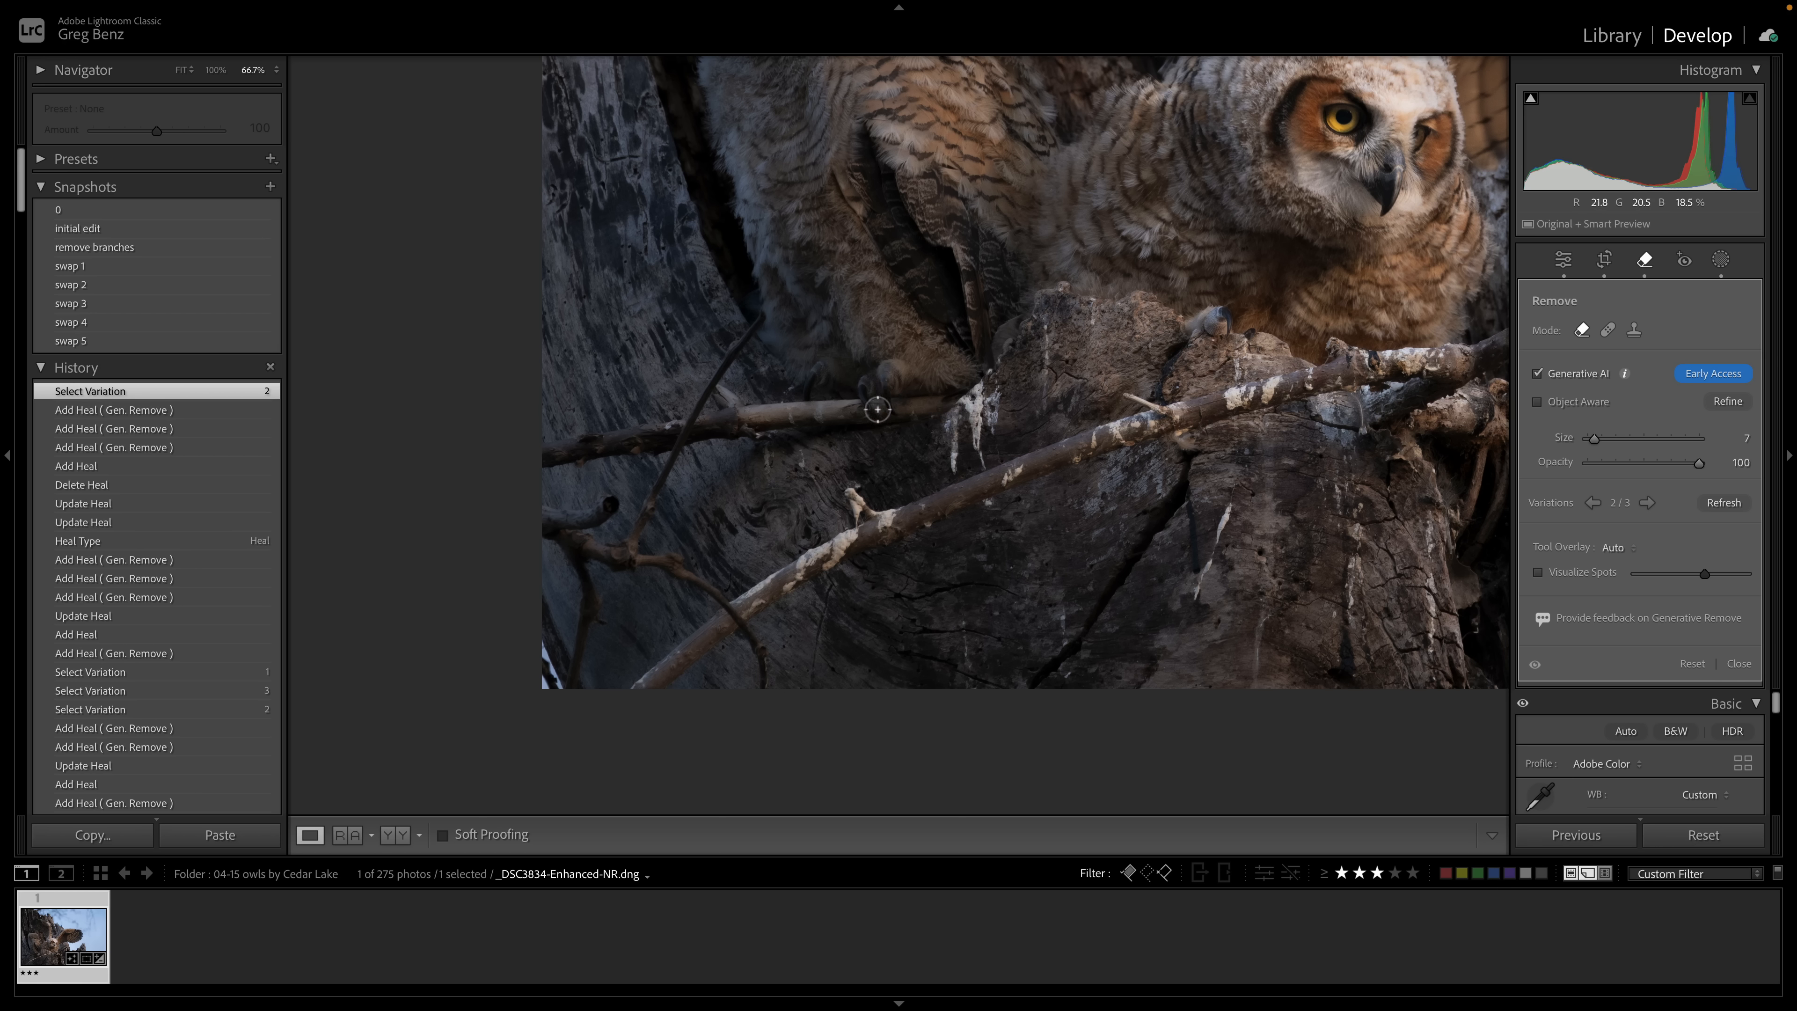
pyautogui.moveTo(762, 313)
pyautogui.mouseDown()
pyautogui.moveTo(653, 489)
pyautogui.moveTo(629, 569)
pyautogui.moveTo(682, 566)
pyautogui.moveTo(767, 679)
pyautogui.moveTo(707, 584)
pyautogui.moveTo(559, 531)
pyautogui.moveTo(552, 511)
pyautogui.moveTo(588, 516)
pyautogui.moveTo(588, 622)
pyautogui.moveTo(566, 680)
pyautogui.moveTo(539, 625)
pyautogui.moveTo(578, 701)
pyautogui.moveTo(533, 686)
pyautogui.mouseUp()
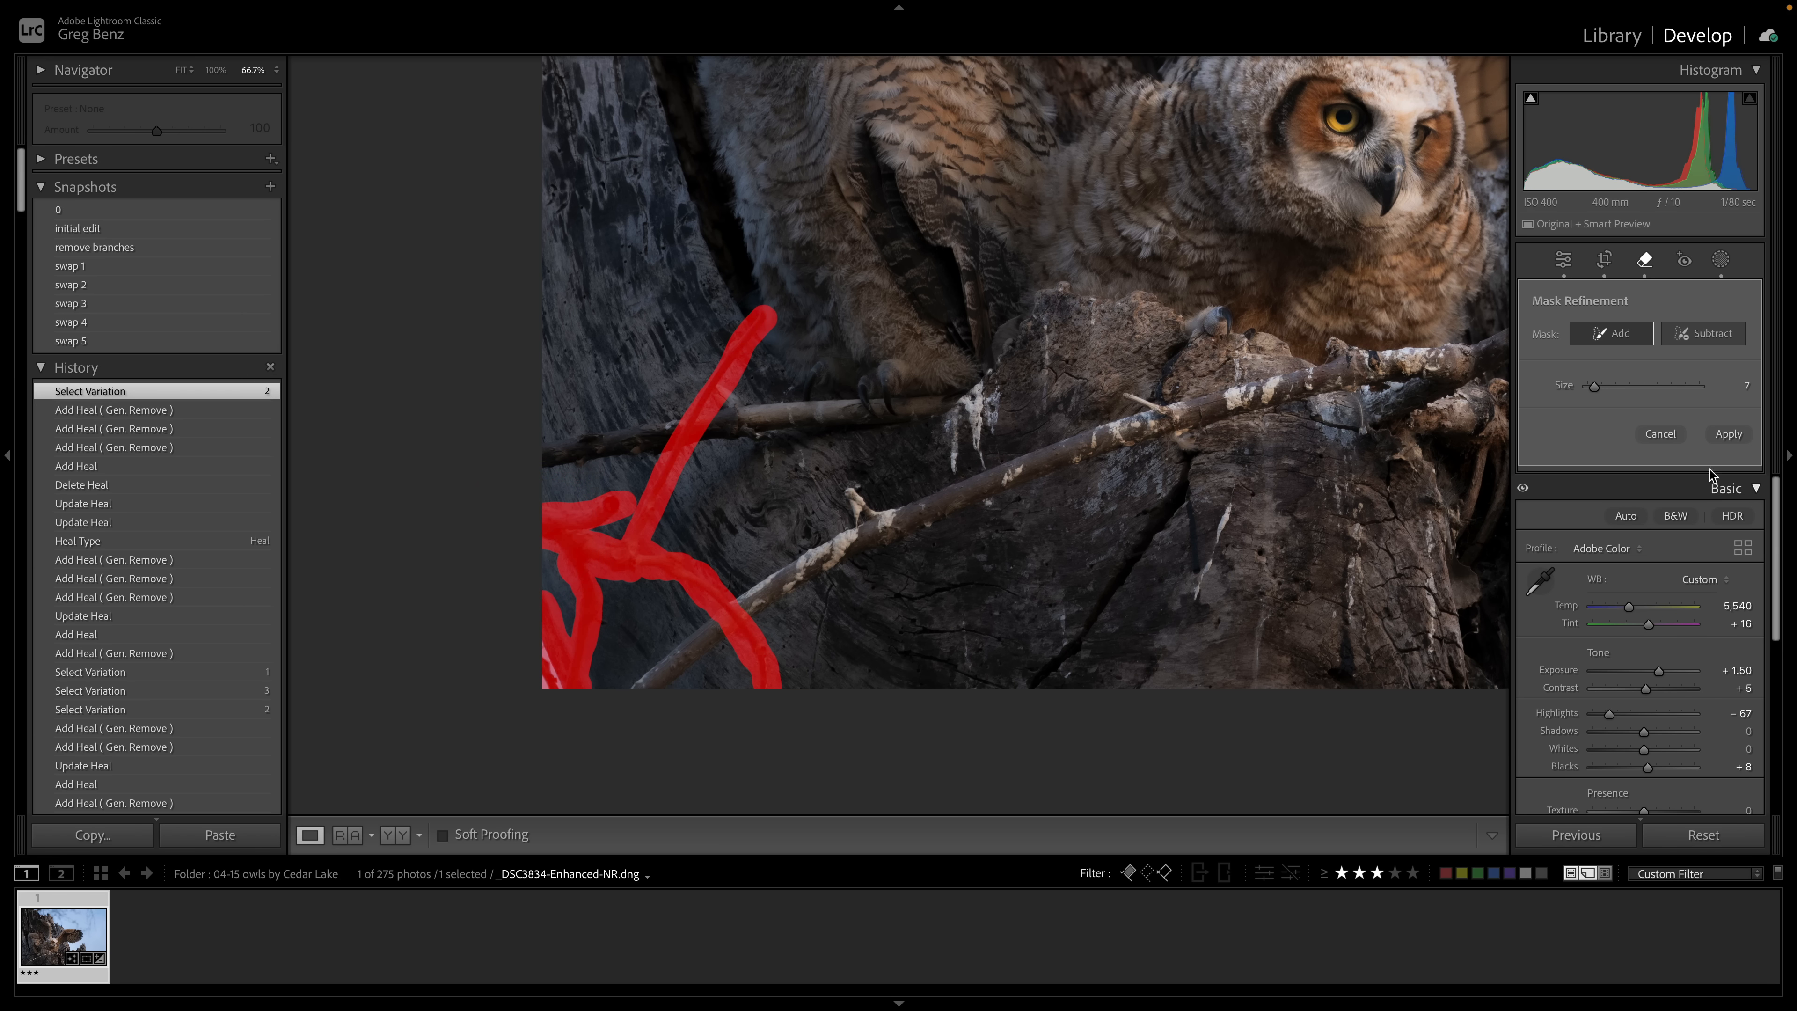
pyautogui.click(1731, 436)
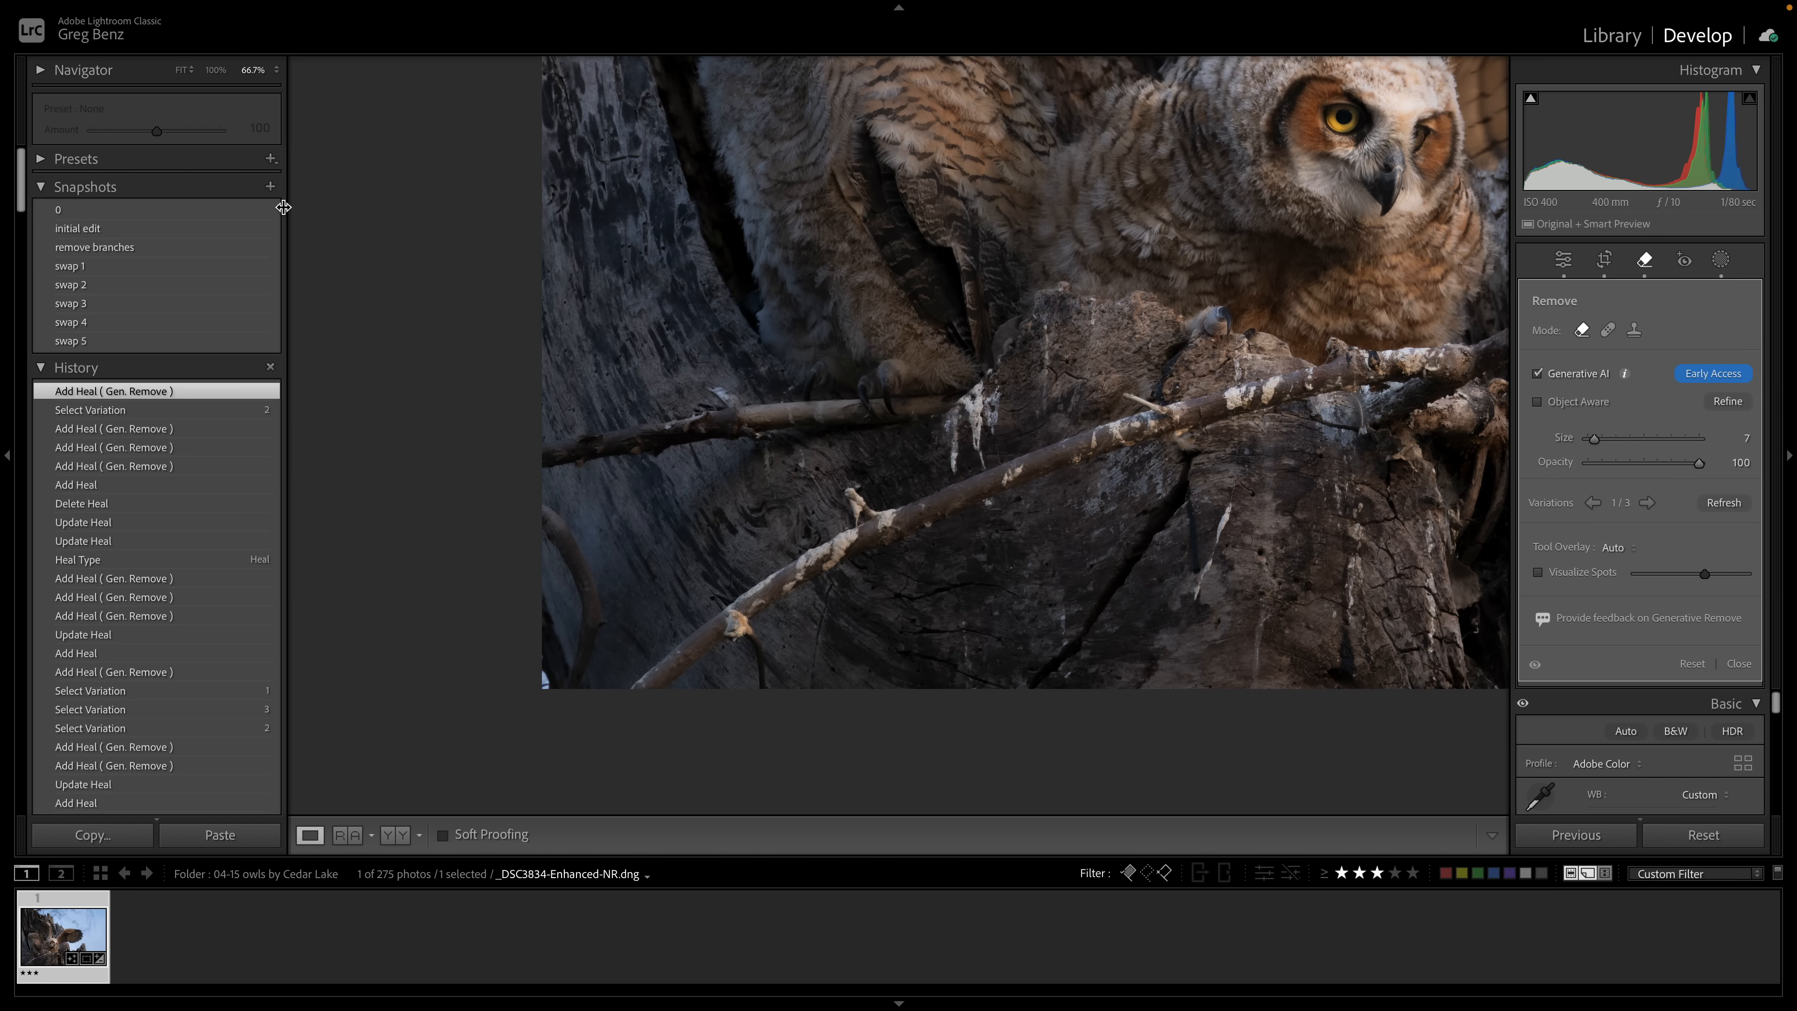
# Examine the branches beyond the crop boundary in the crop overlay, and leave the crop unchanged
pyautogui.click(264, 212)
pyautogui.click(1605, 259)
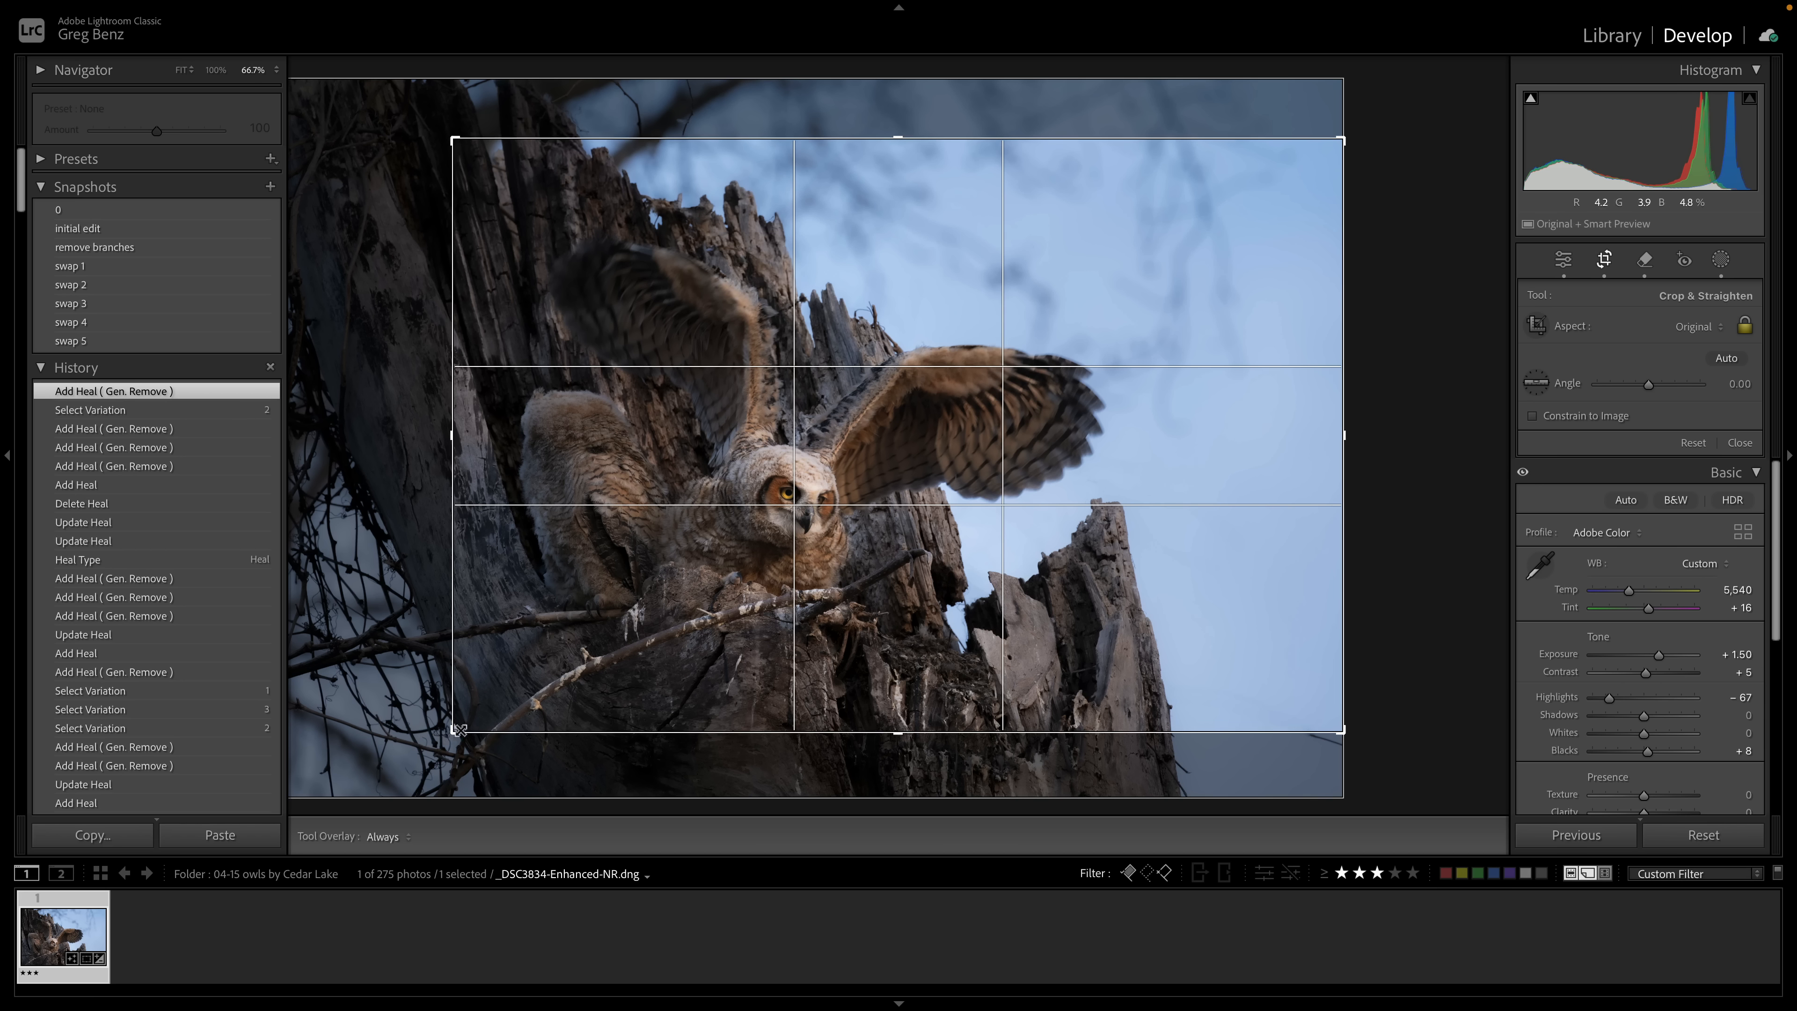
pyautogui.press('r')
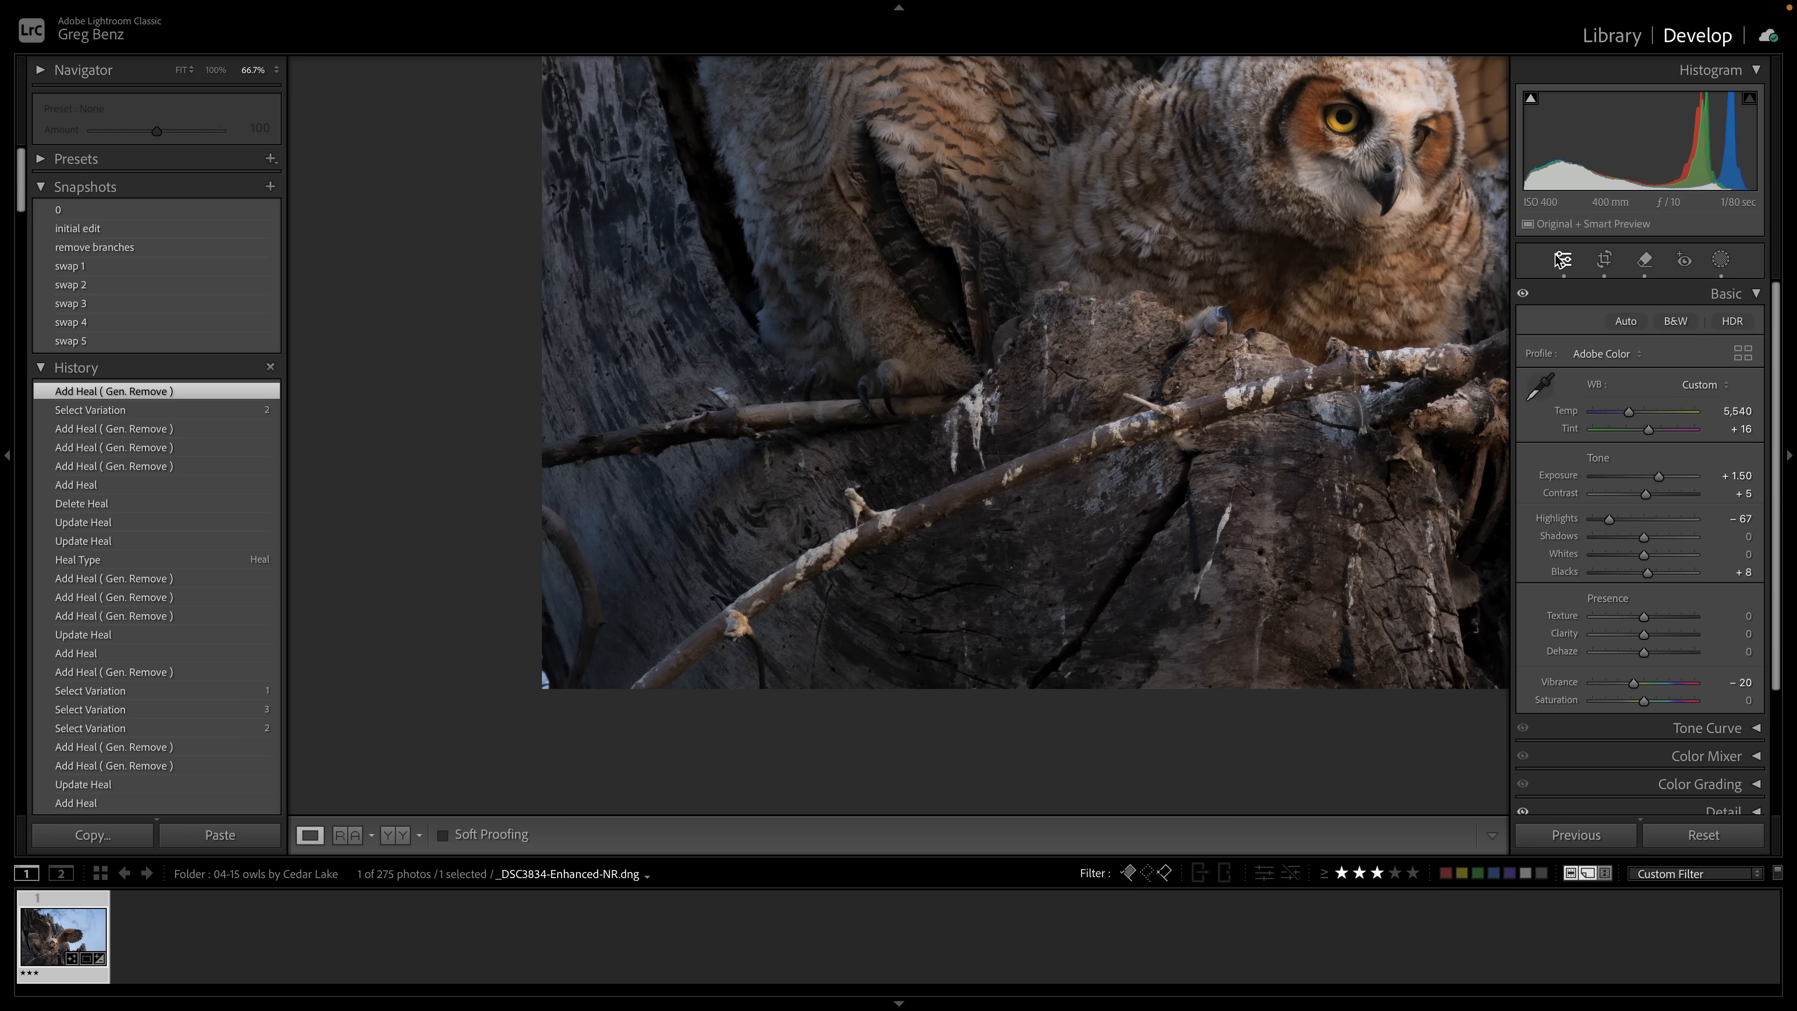
# Mask the leftover curved branch in the photo's lower-left corner at brush size 8, and apply the Generative AI removal
pyautogui.click(1646, 261)
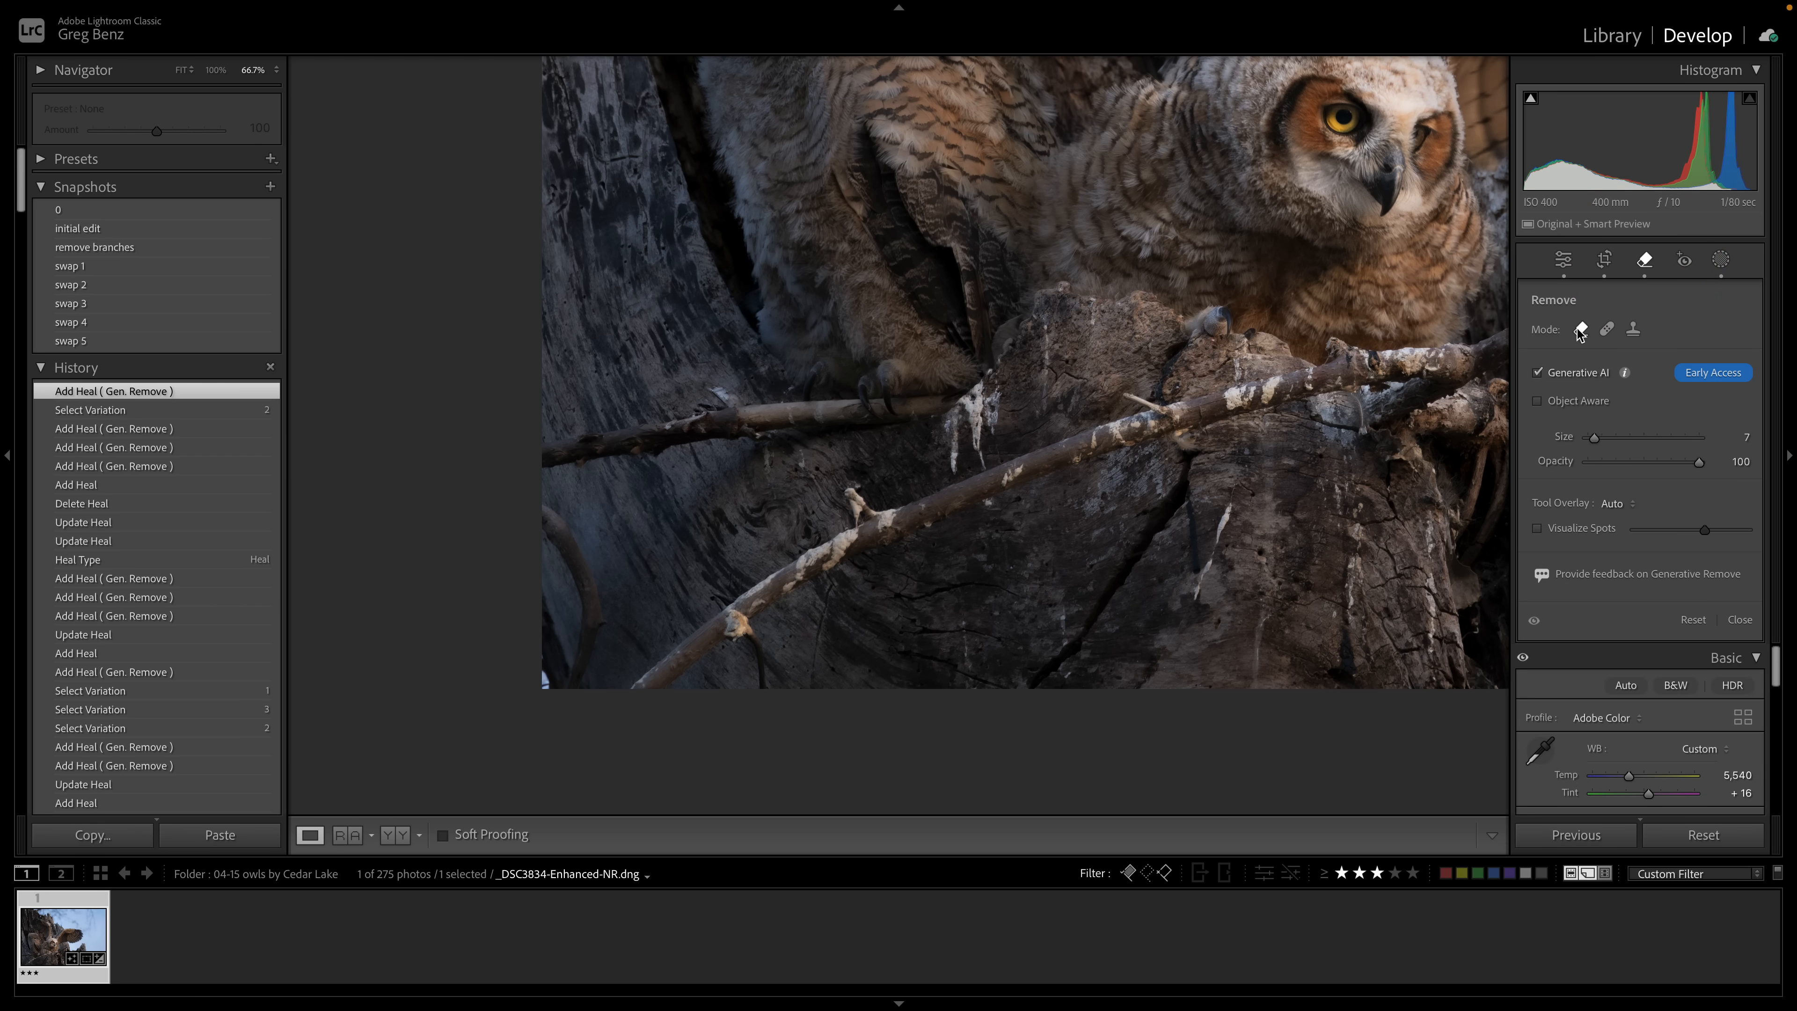
pyautogui.click(632, 559)
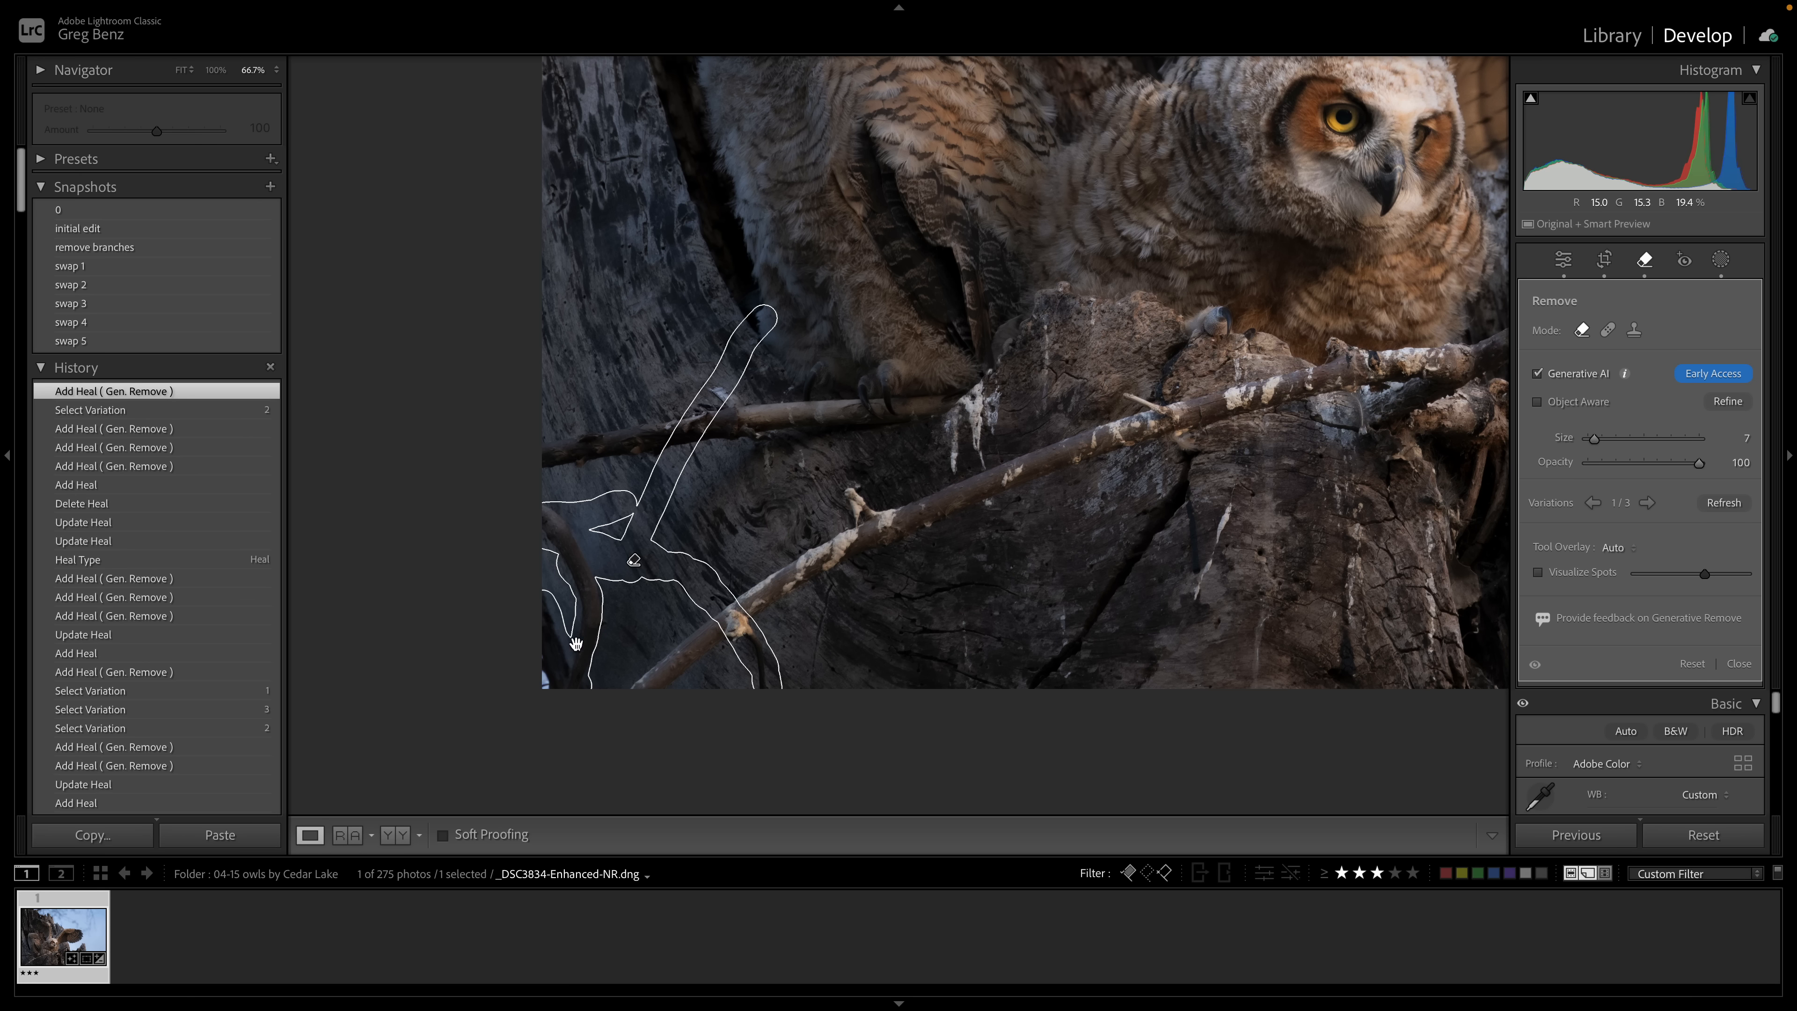
pyautogui.press('Escape')
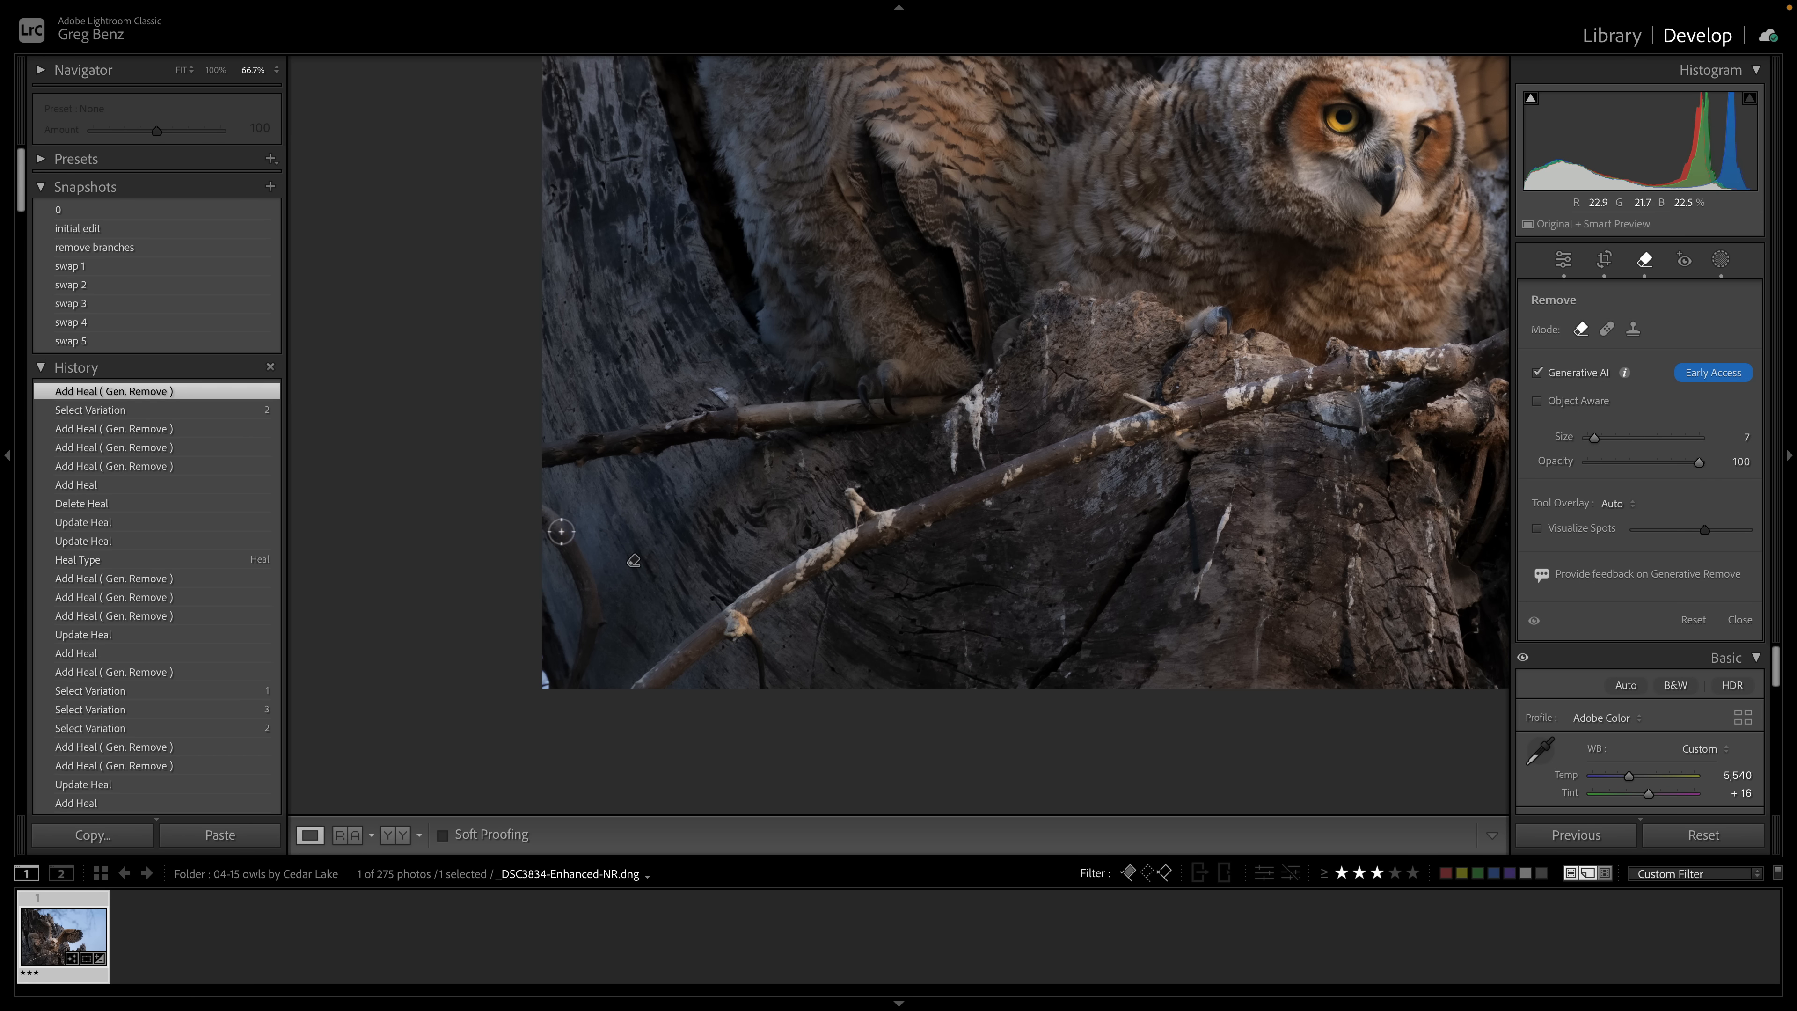
pyautogui.press(']')
pyautogui.moveTo(547, 515)
pyautogui.mouseDown()
pyautogui.moveTo(583, 577)
pyautogui.moveTo(572, 683)
pyautogui.moveTo(583, 573)
pyautogui.moveTo(545, 527)
pyautogui.moveTo(545, 524)
pyautogui.mouseUp()
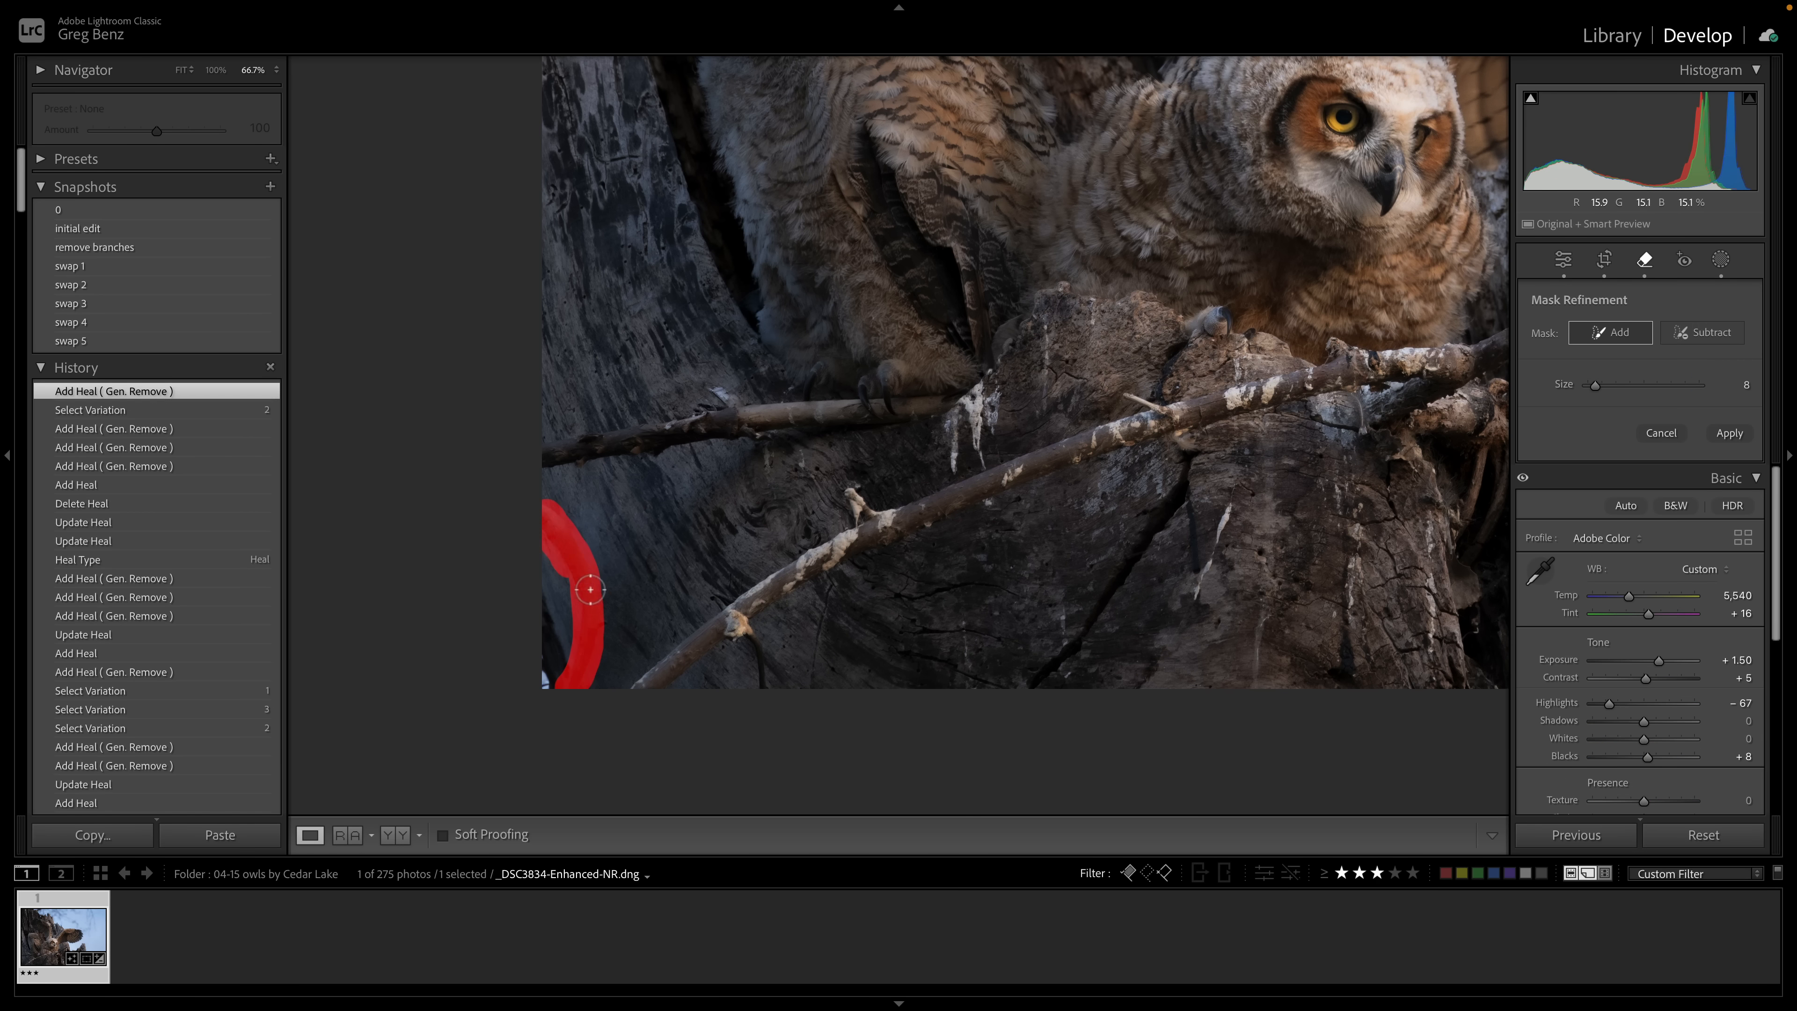
pyautogui.click(1726, 435)
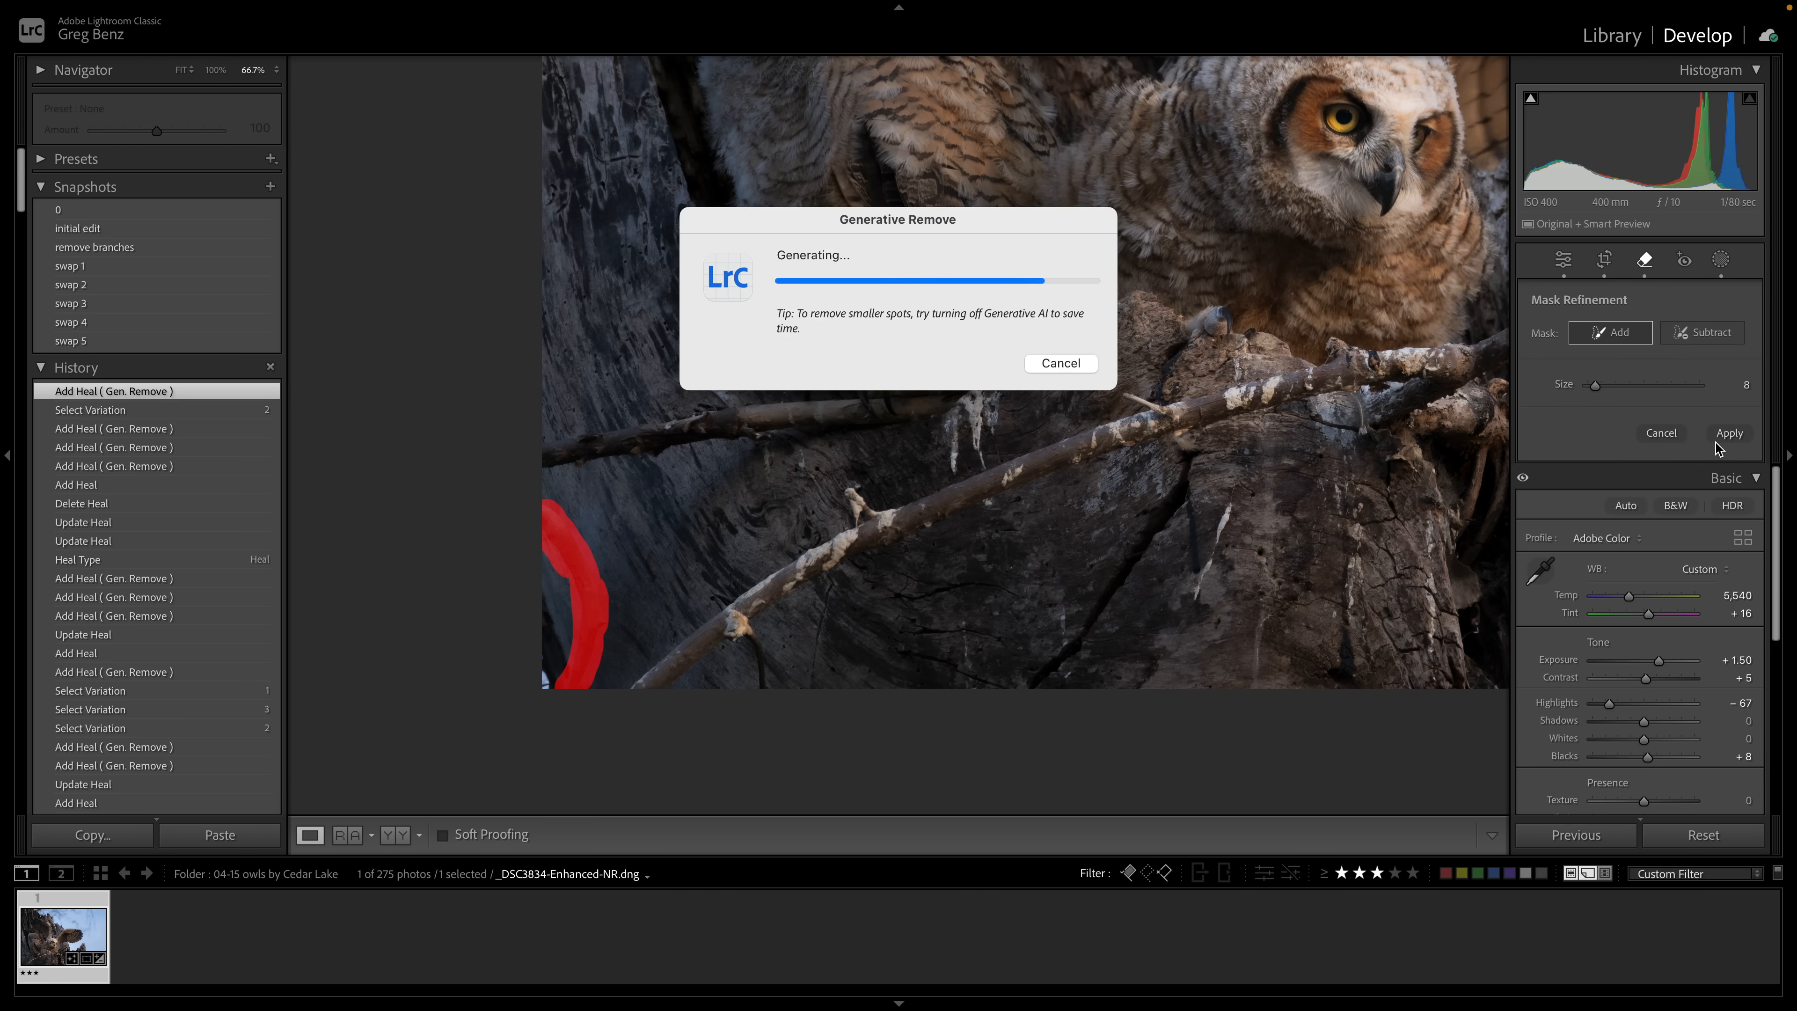
# Mask the small dark remnant at the photo's left edge, above the corner, and apply the Generative AI removal
pyautogui.press('Escape')
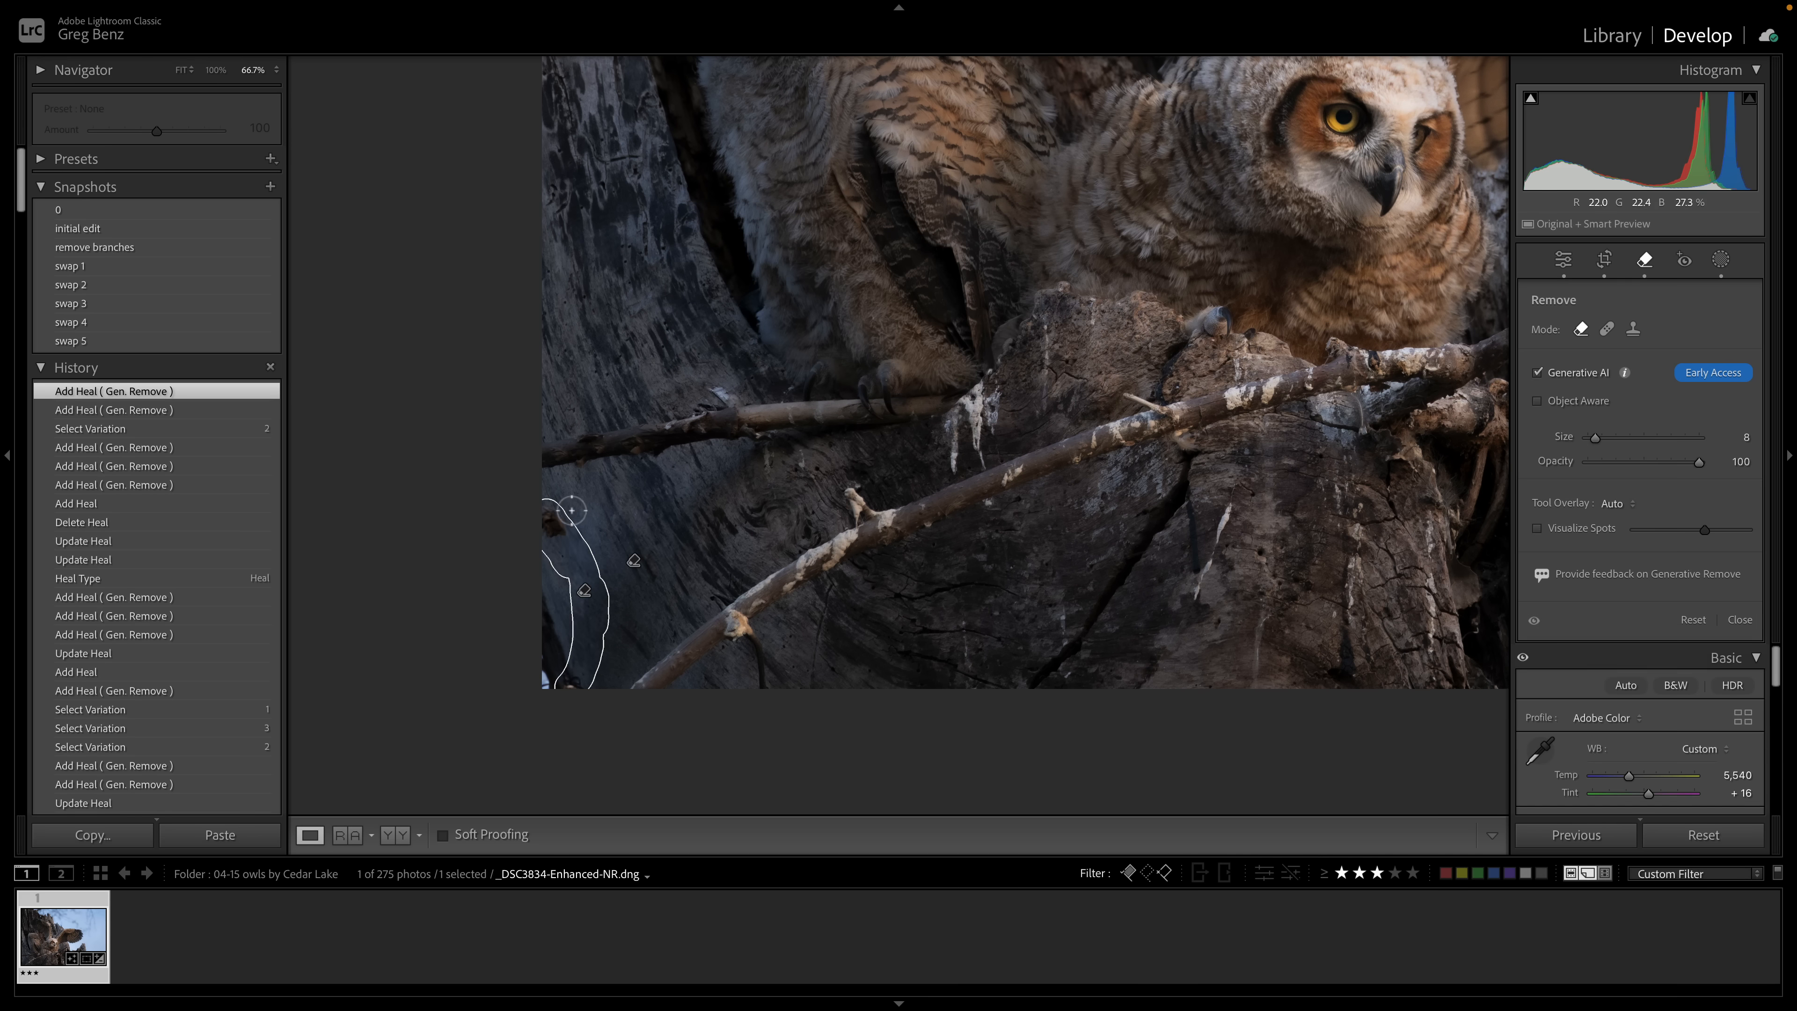
pyautogui.moveTo(560, 518); pyautogui.dragTo(546, 512)
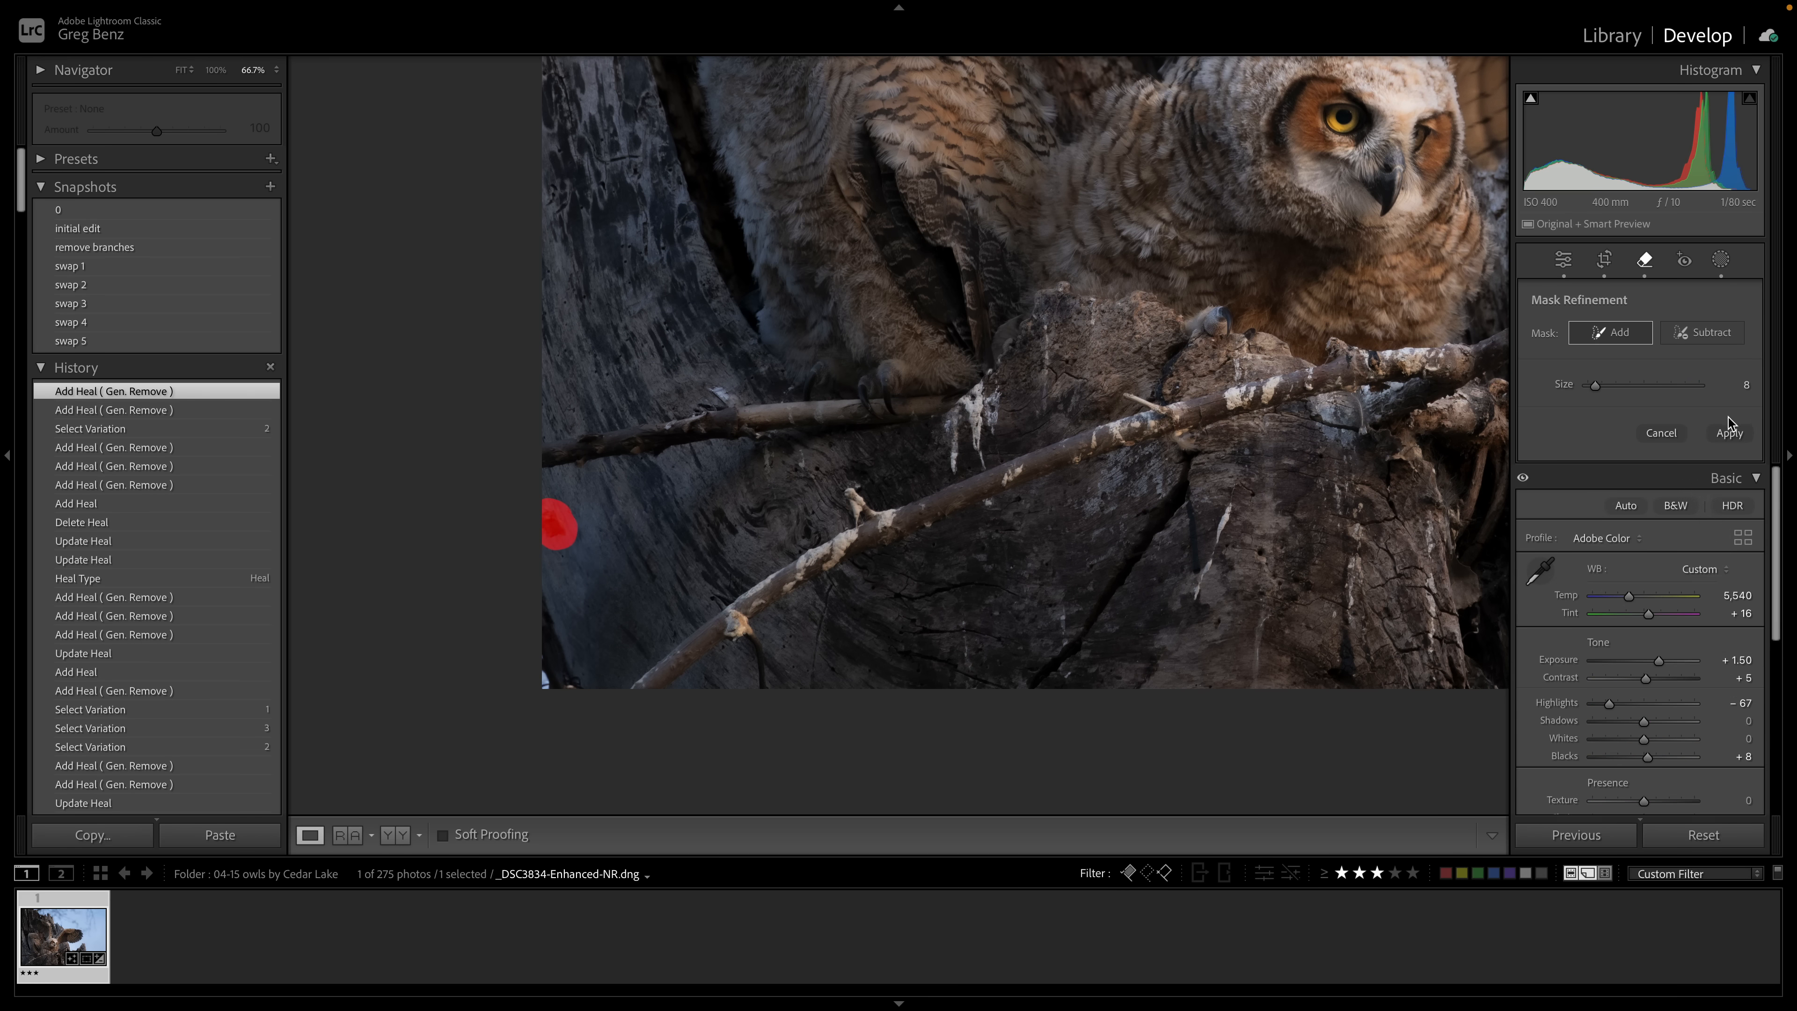
pyautogui.click(1724, 432)
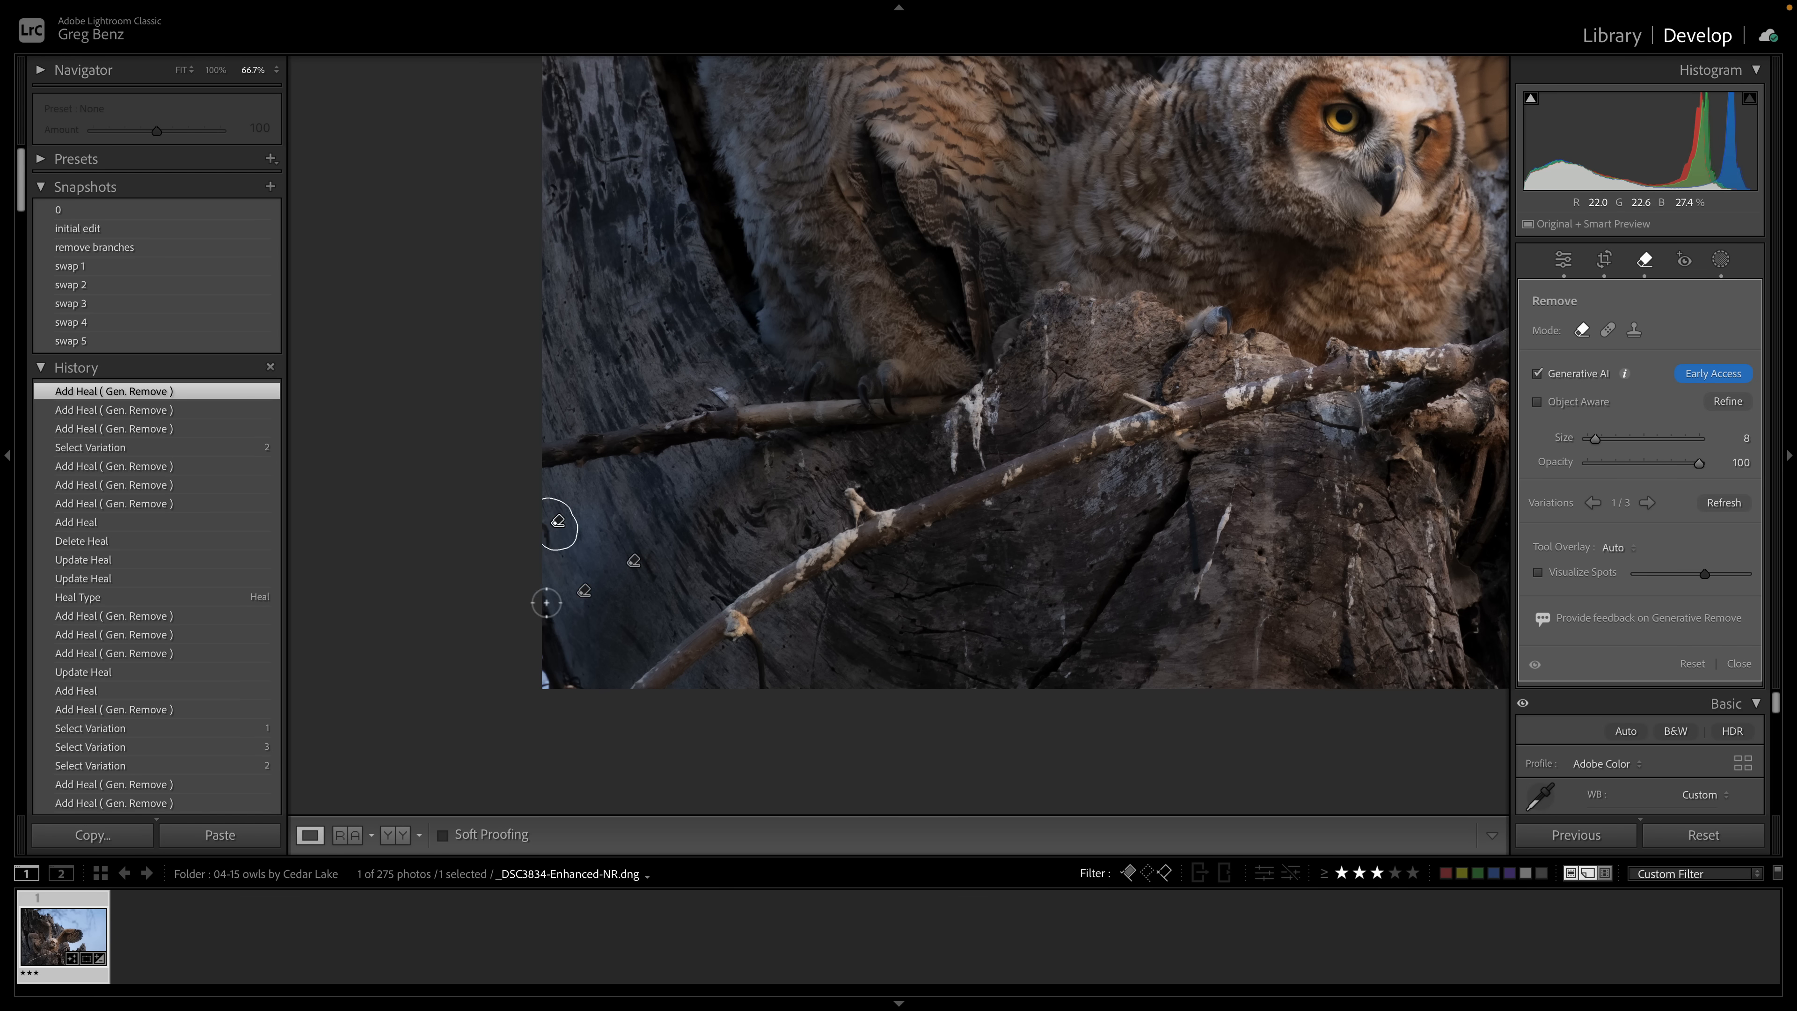
# Try a Generative AI removal on the dark sliver in the photo's lower-left corner, check variations 2 and 3, and delete the removal
pyautogui.moveTo(550, 586)
pyautogui.mouseDown()
pyautogui.moveTo(572, 684)
pyautogui.moveTo(554, 693)
pyautogui.moveTo(538, 645)
pyautogui.moveTo(540, 686)
pyautogui.moveTo(536, 638)
pyautogui.mouseUp()
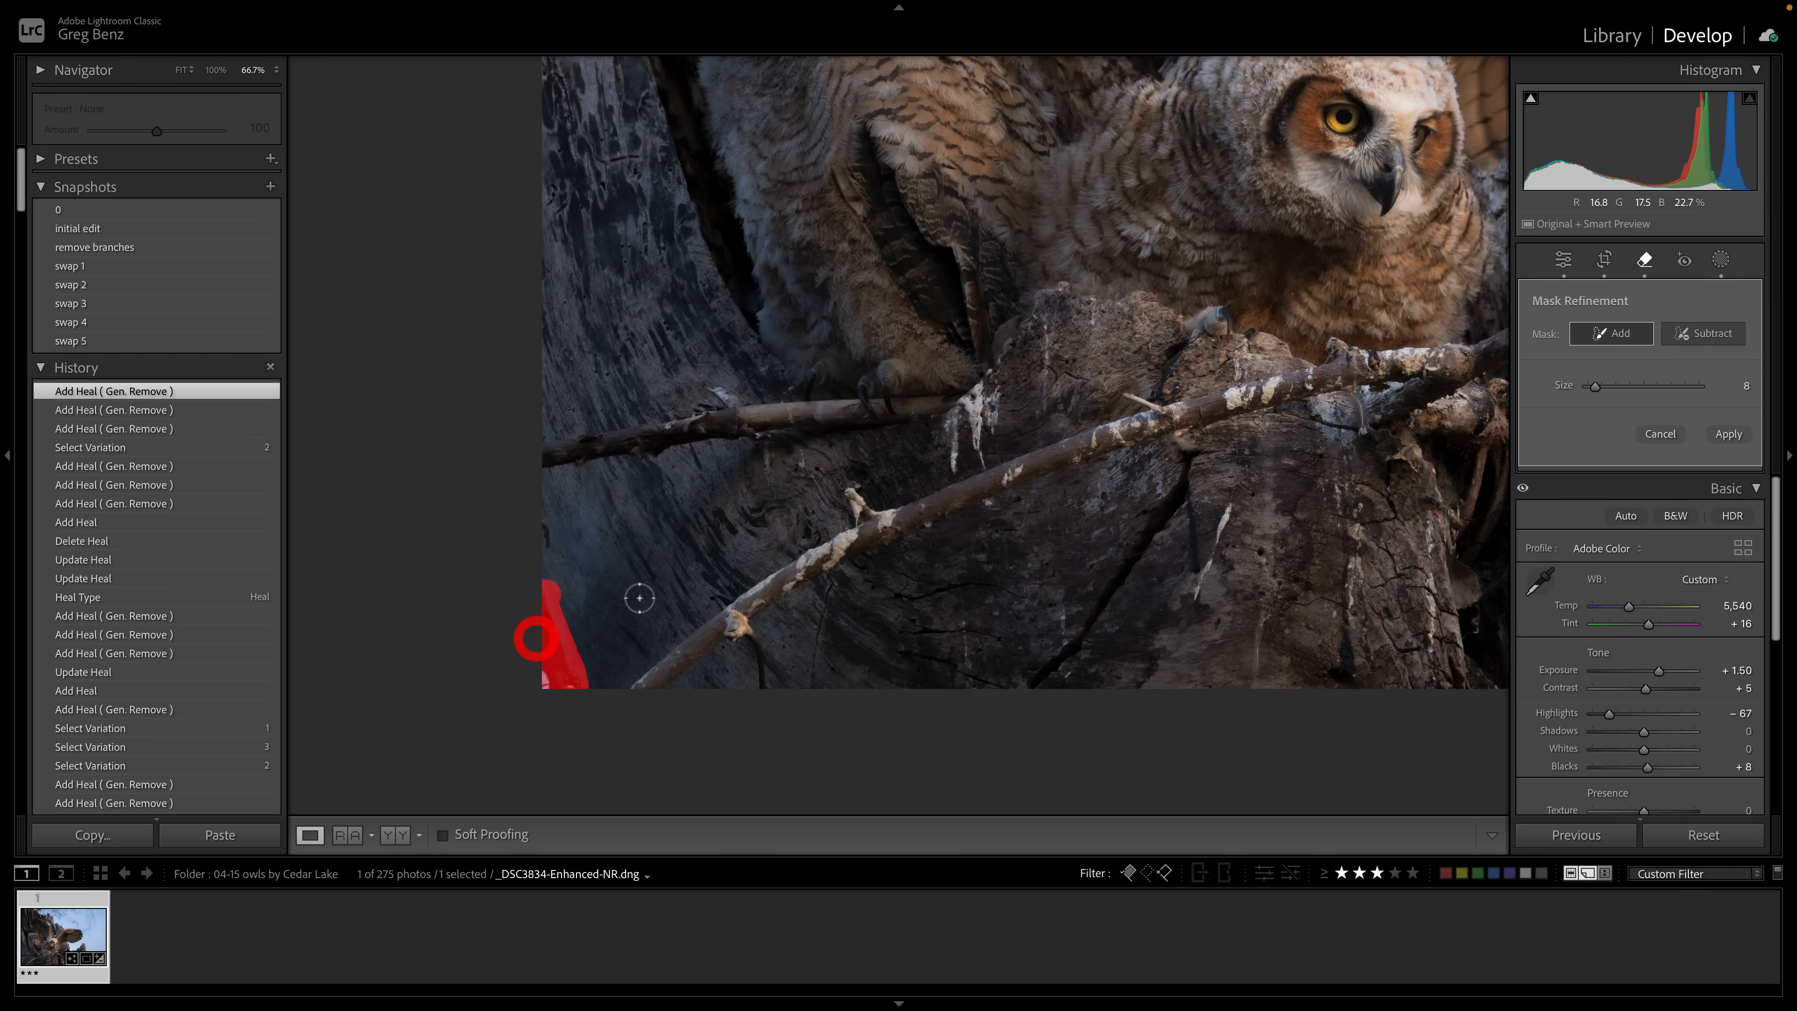
pyautogui.click(1726, 435)
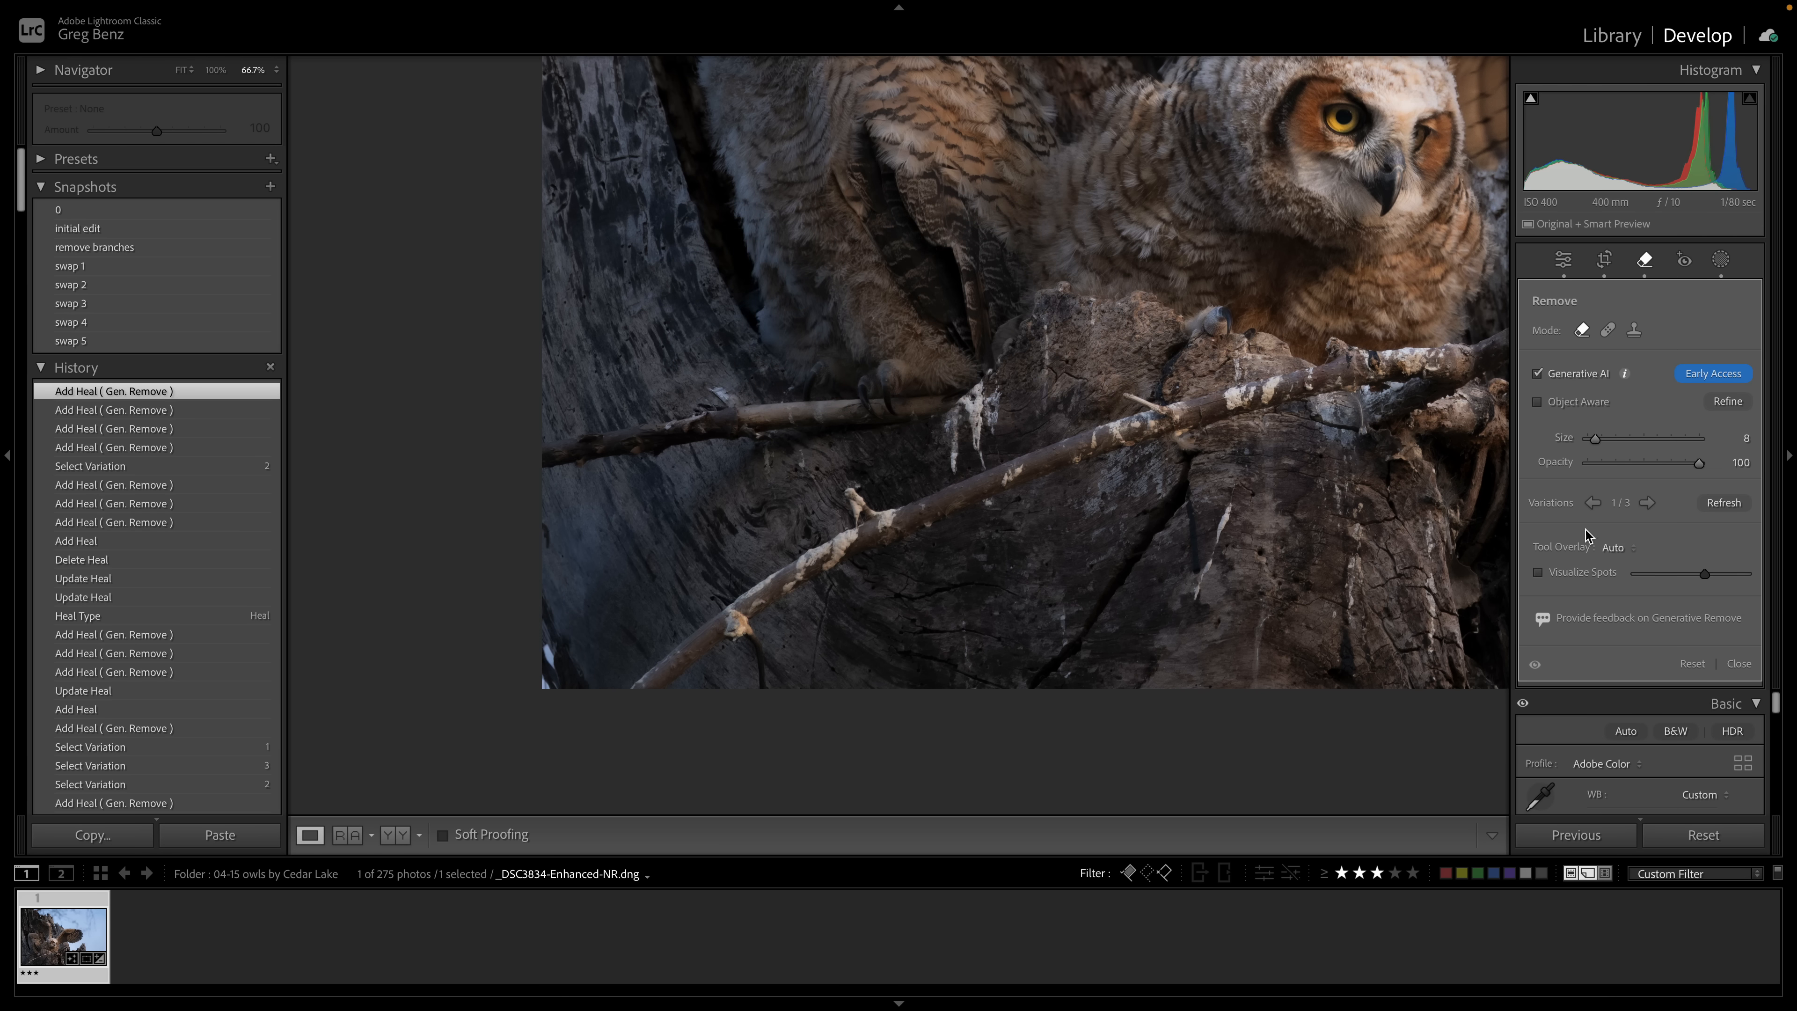
pyautogui.click(1646, 503)
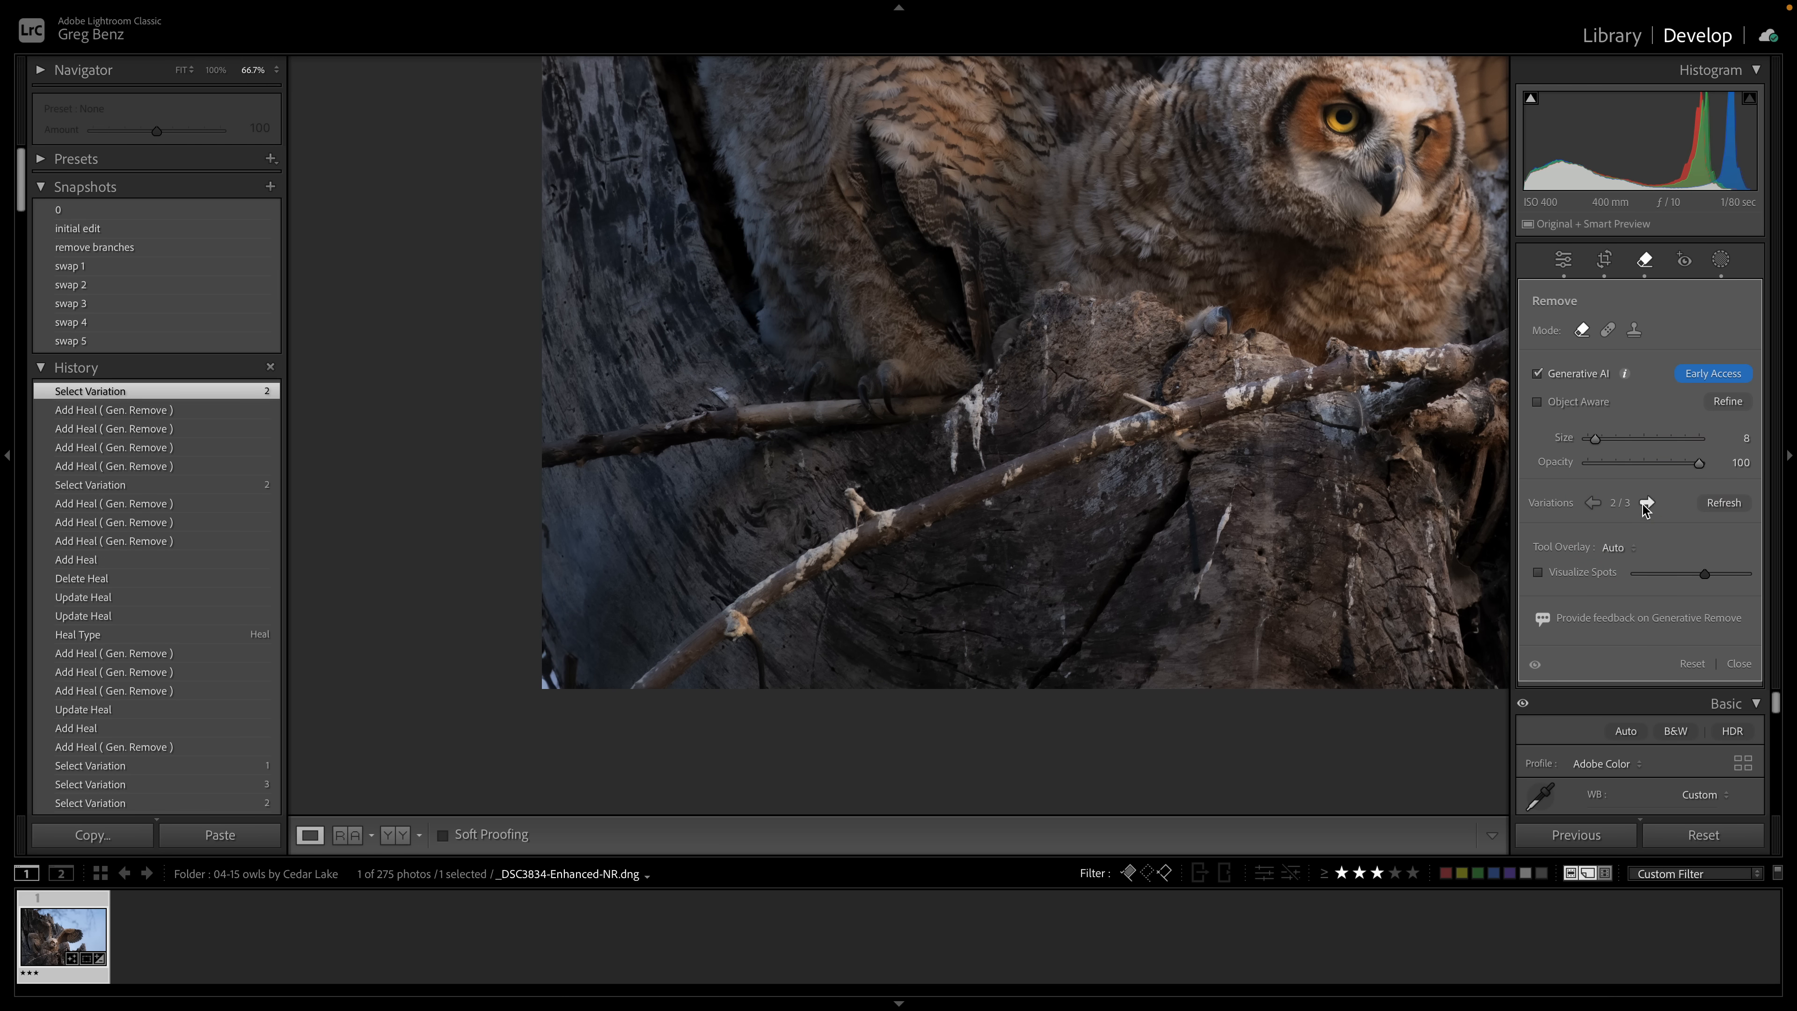
pyautogui.click(1646, 503)
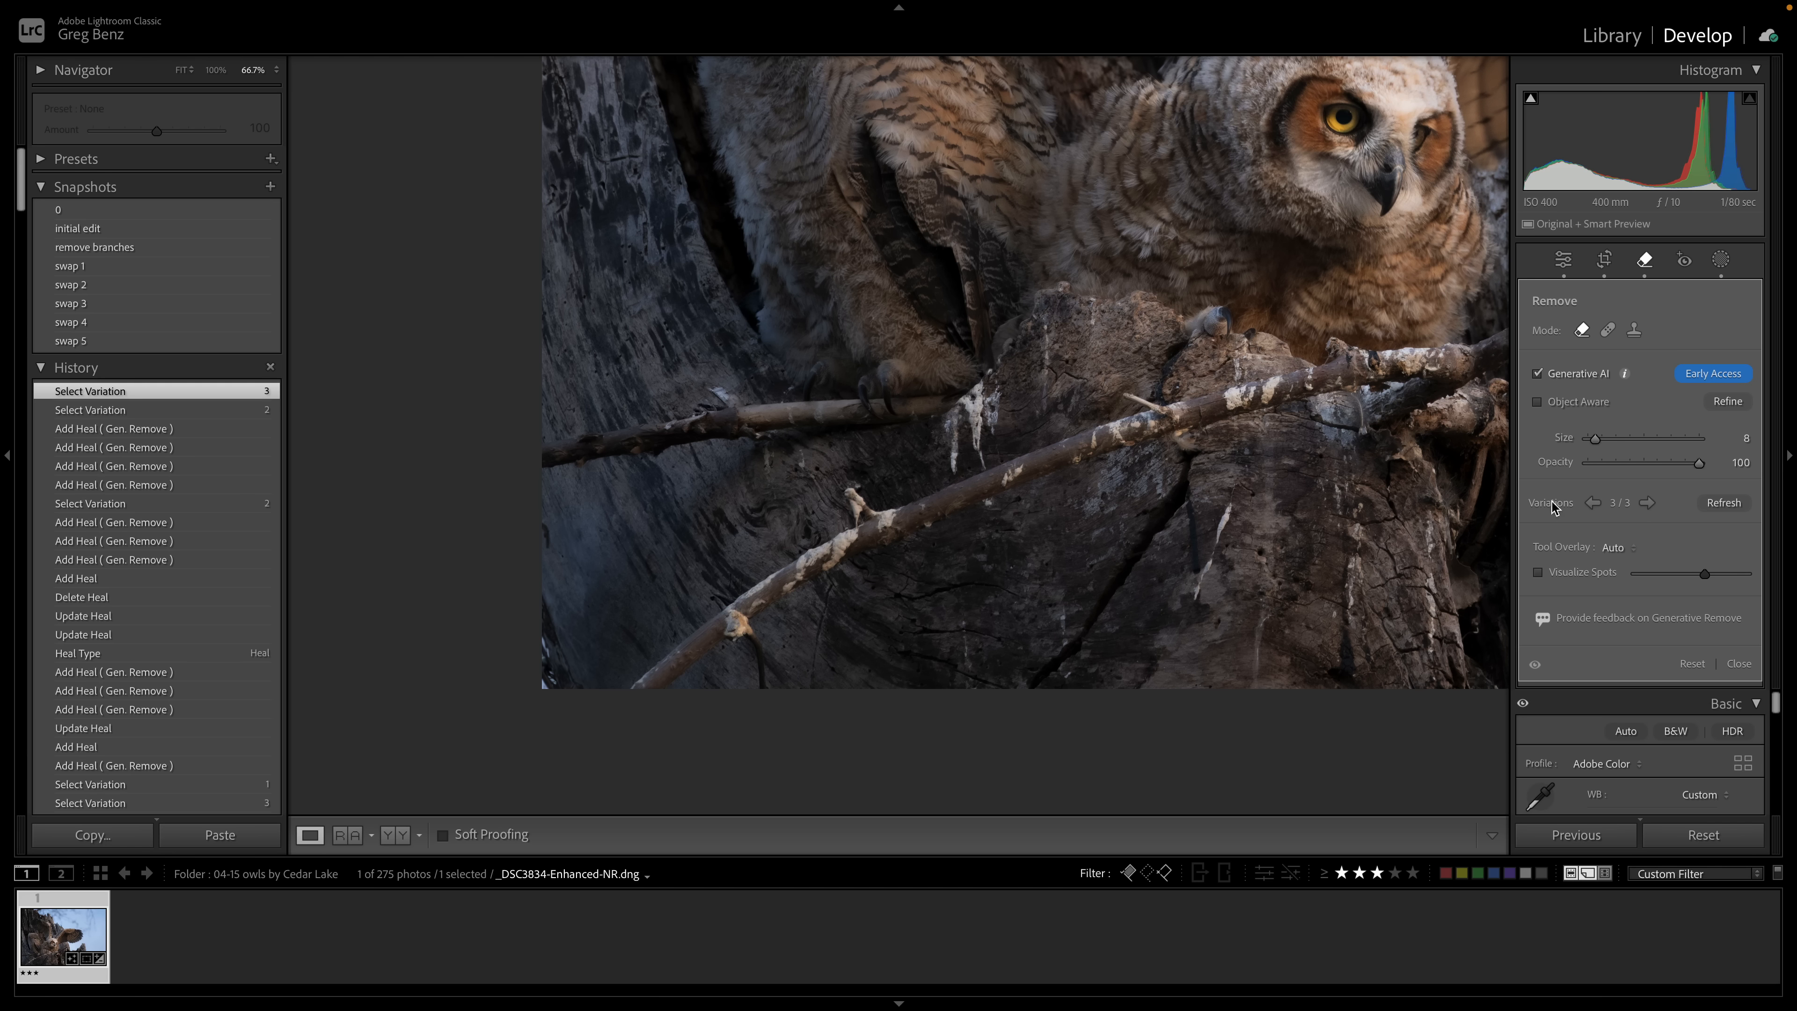
pyautogui.click(553, 658)
pyautogui.press('Delete')
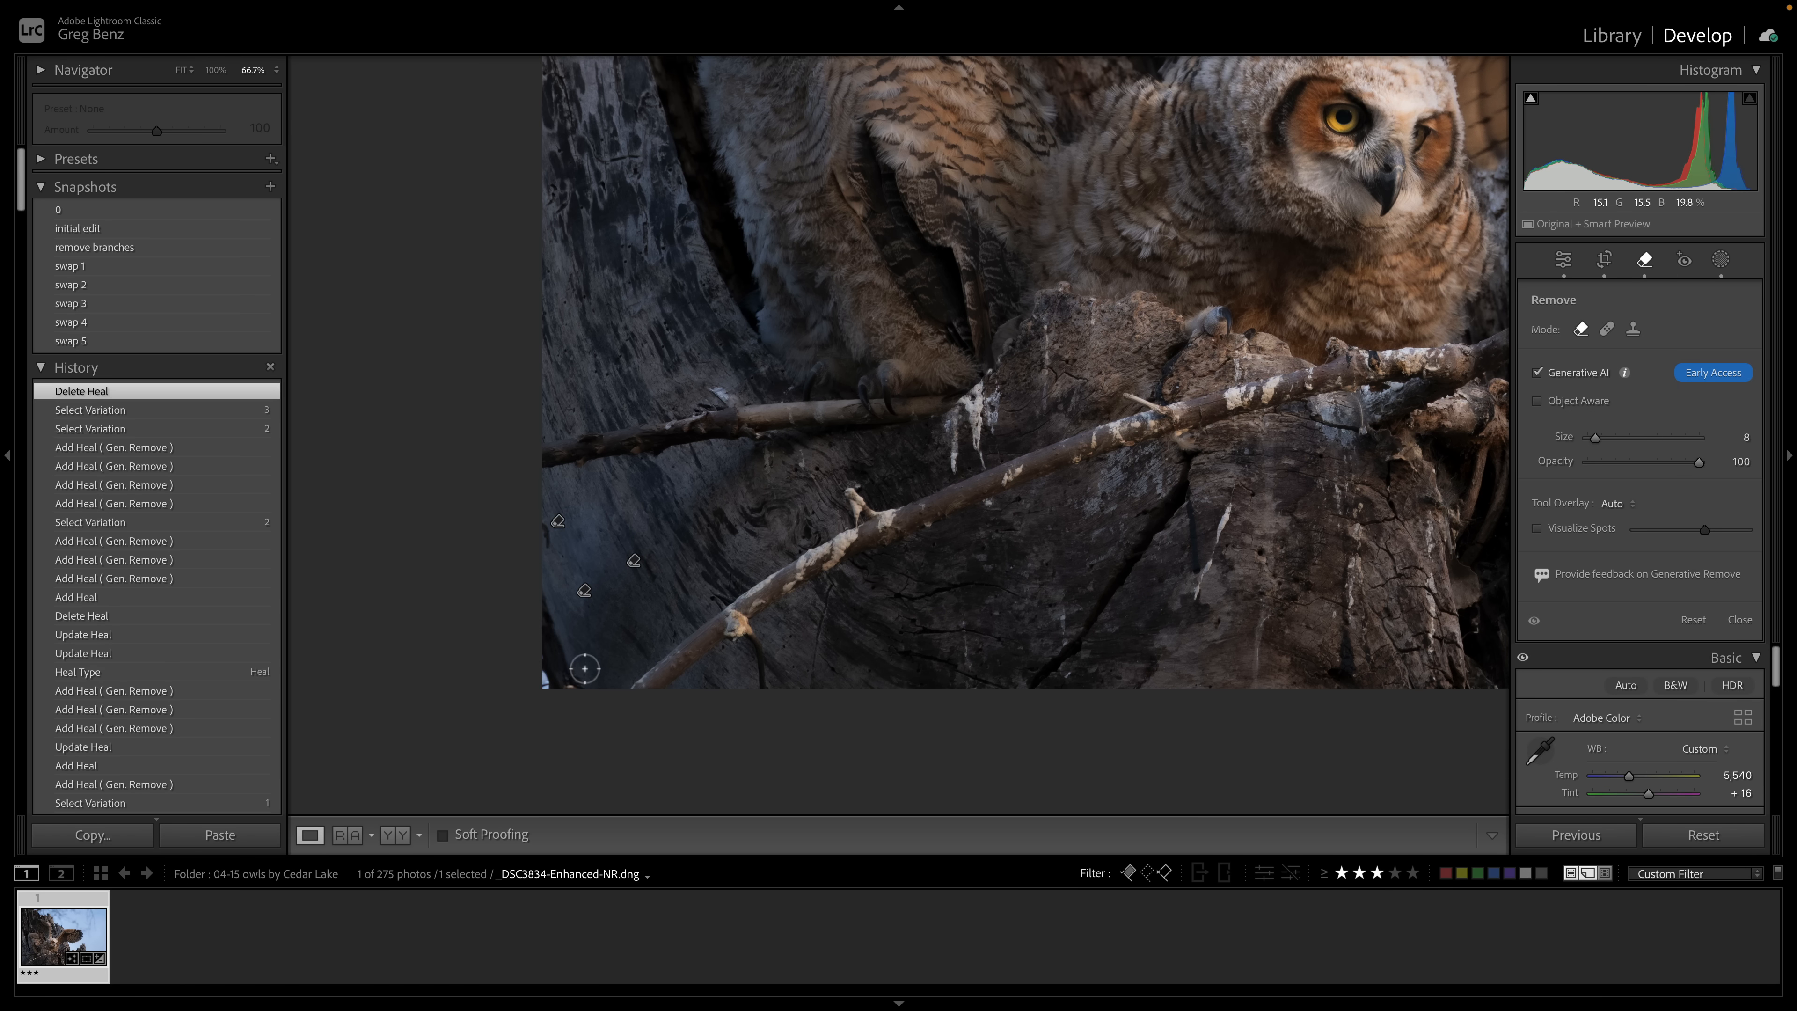
# Heal the dark sliver in the photo's lower-left corner at brush size 8, sampling from the bark just above and beside it
pyautogui.click(1606, 330)
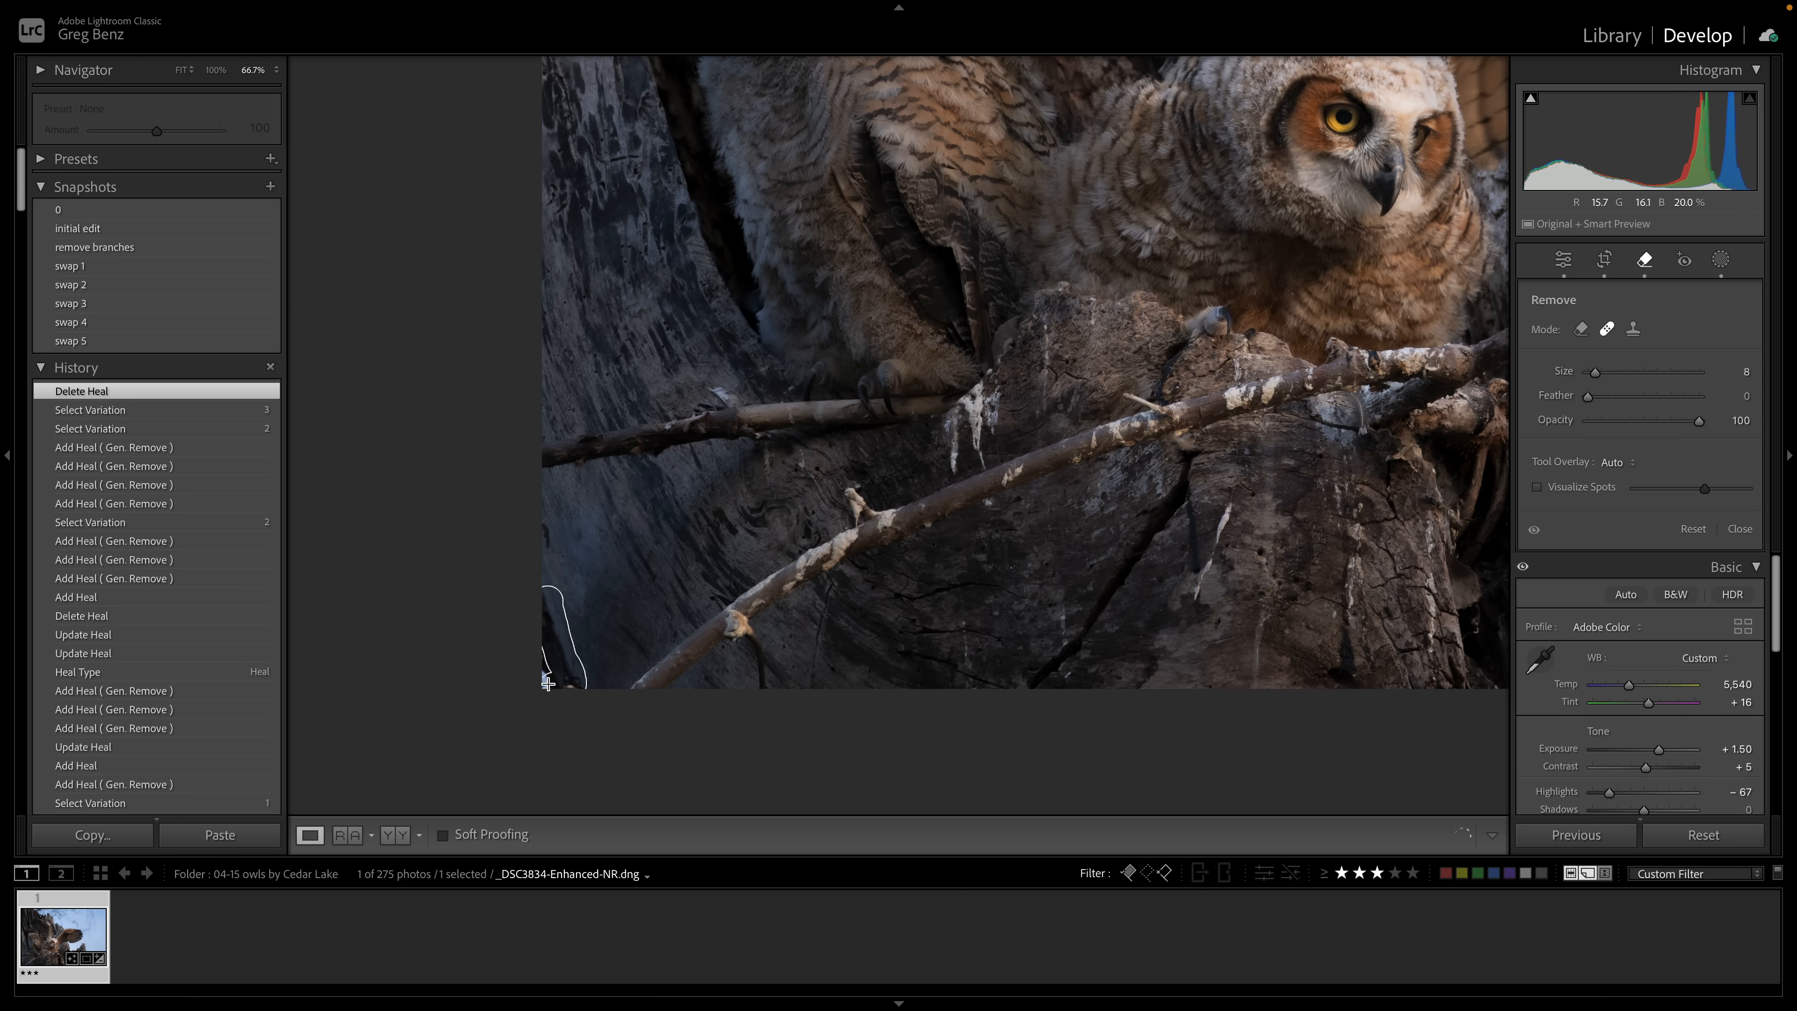
pyautogui.click(561, 693)
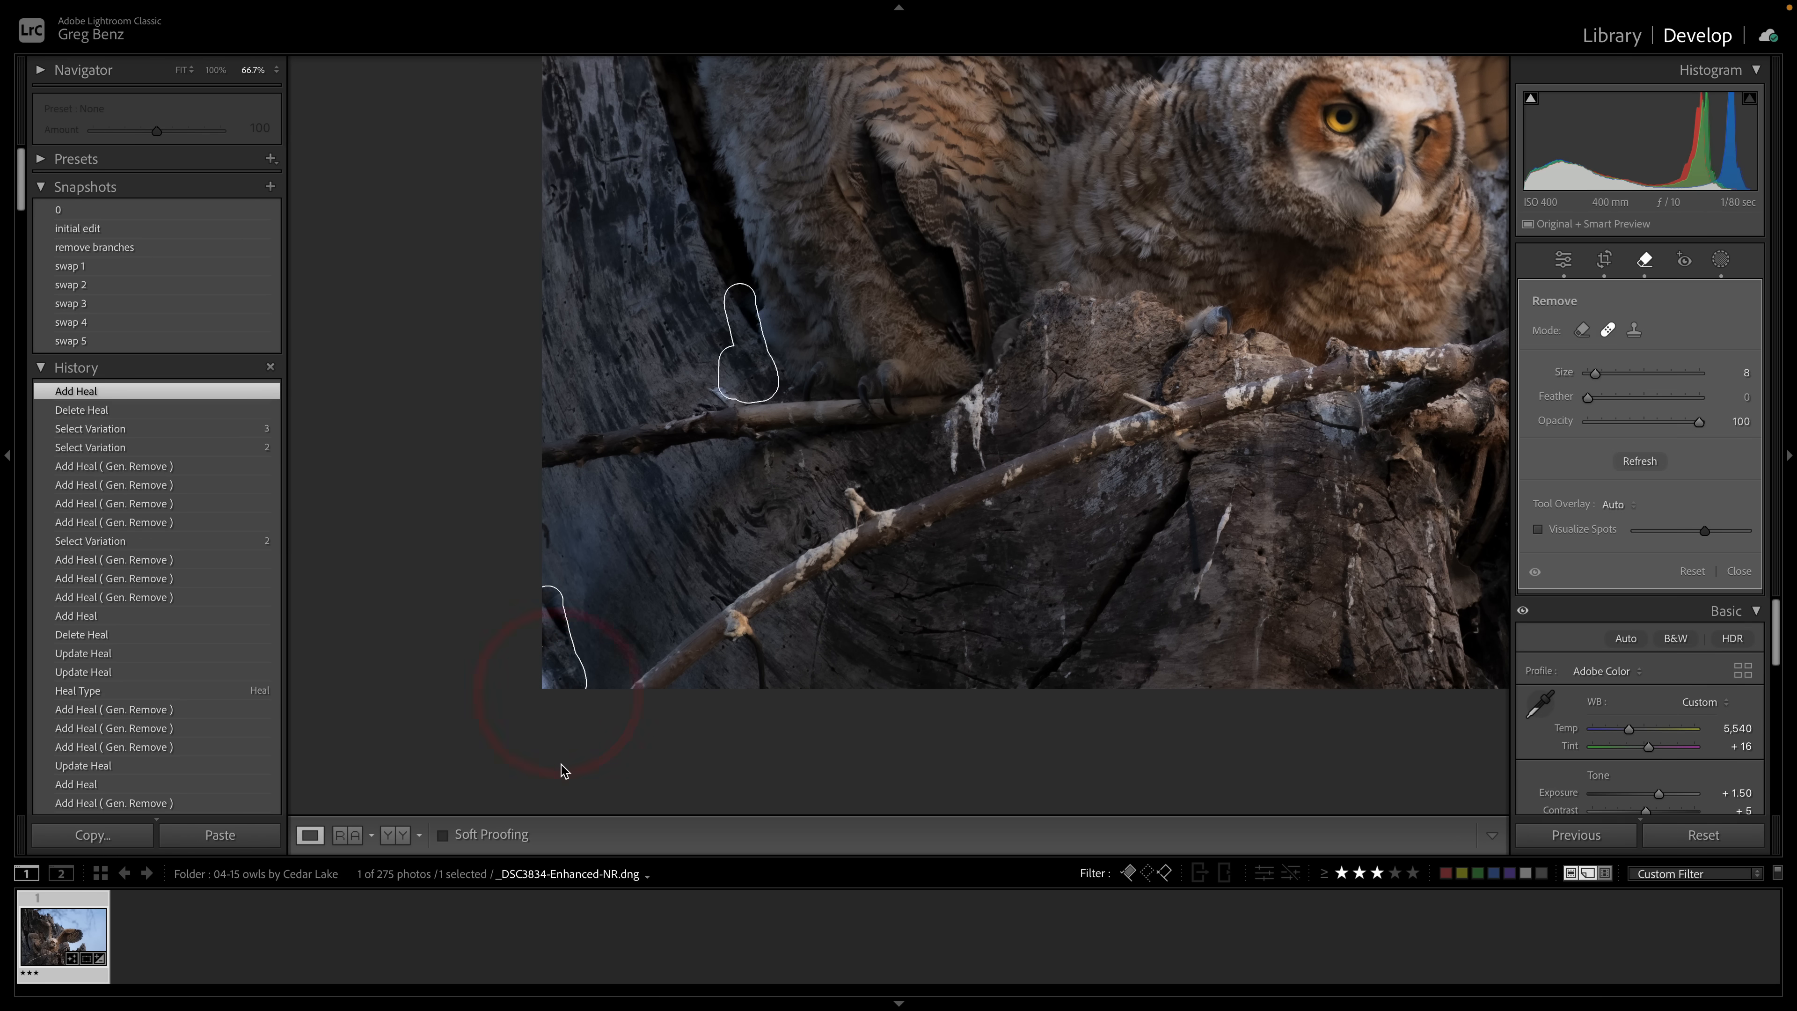
pyautogui.moveTo(721, 390)
pyautogui.mouseDown()
pyautogui.moveTo(636, 557)
pyautogui.moveTo(578, 610)
pyautogui.moveTo(624, 599)
pyautogui.mouseUp()
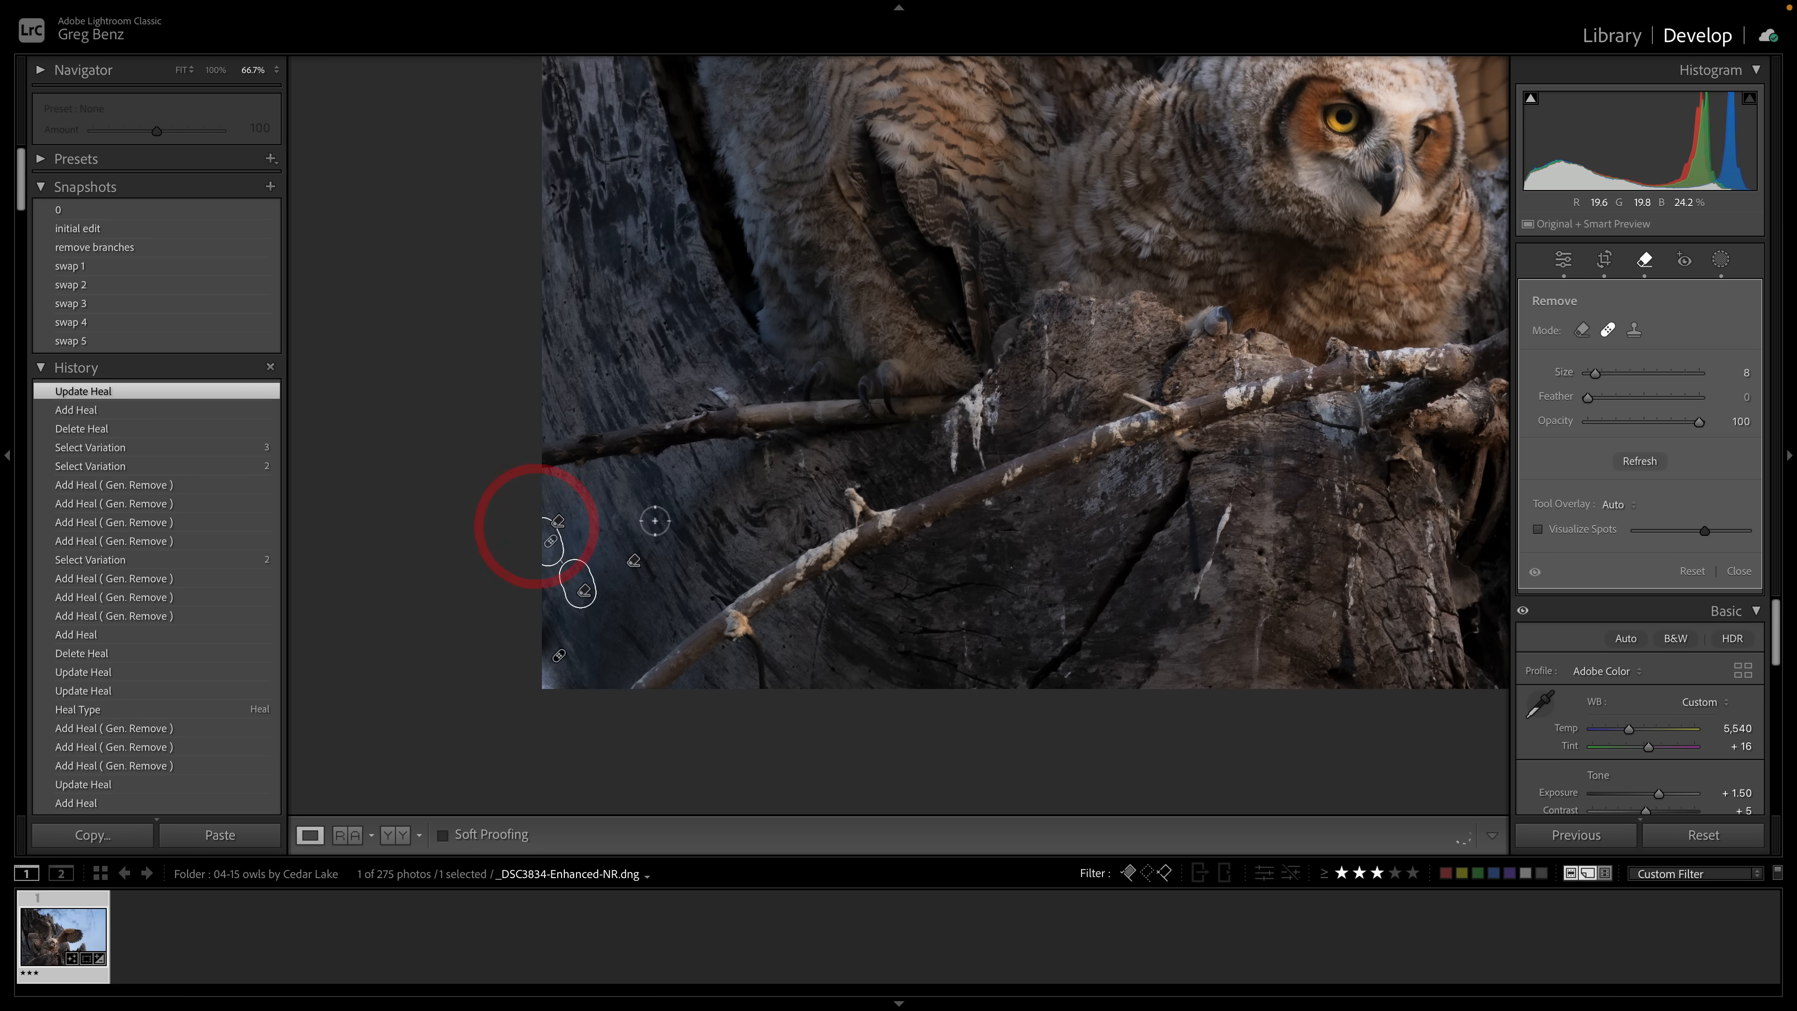
# Heal the small leftover remnants in the extreme lower-left corner, sampling from the bark between the corner and the long branch
pyautogui.click(552, 665)
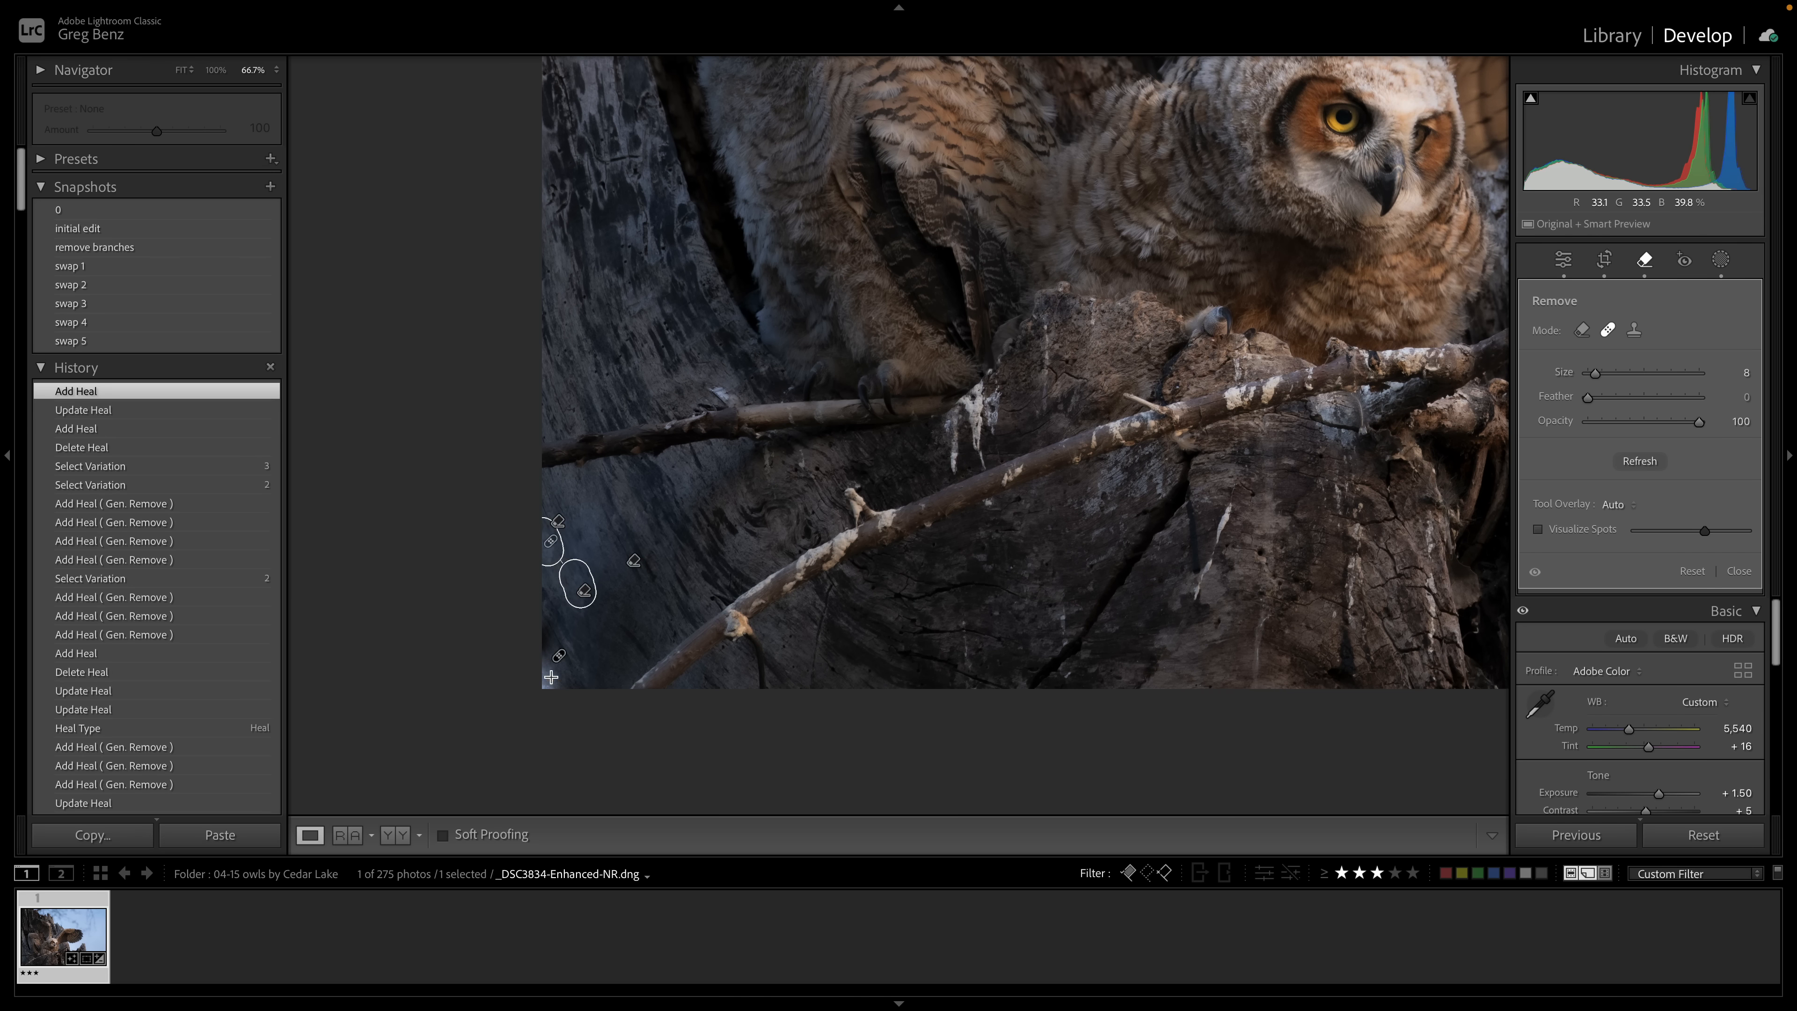
pyautogui.click(541, 676)
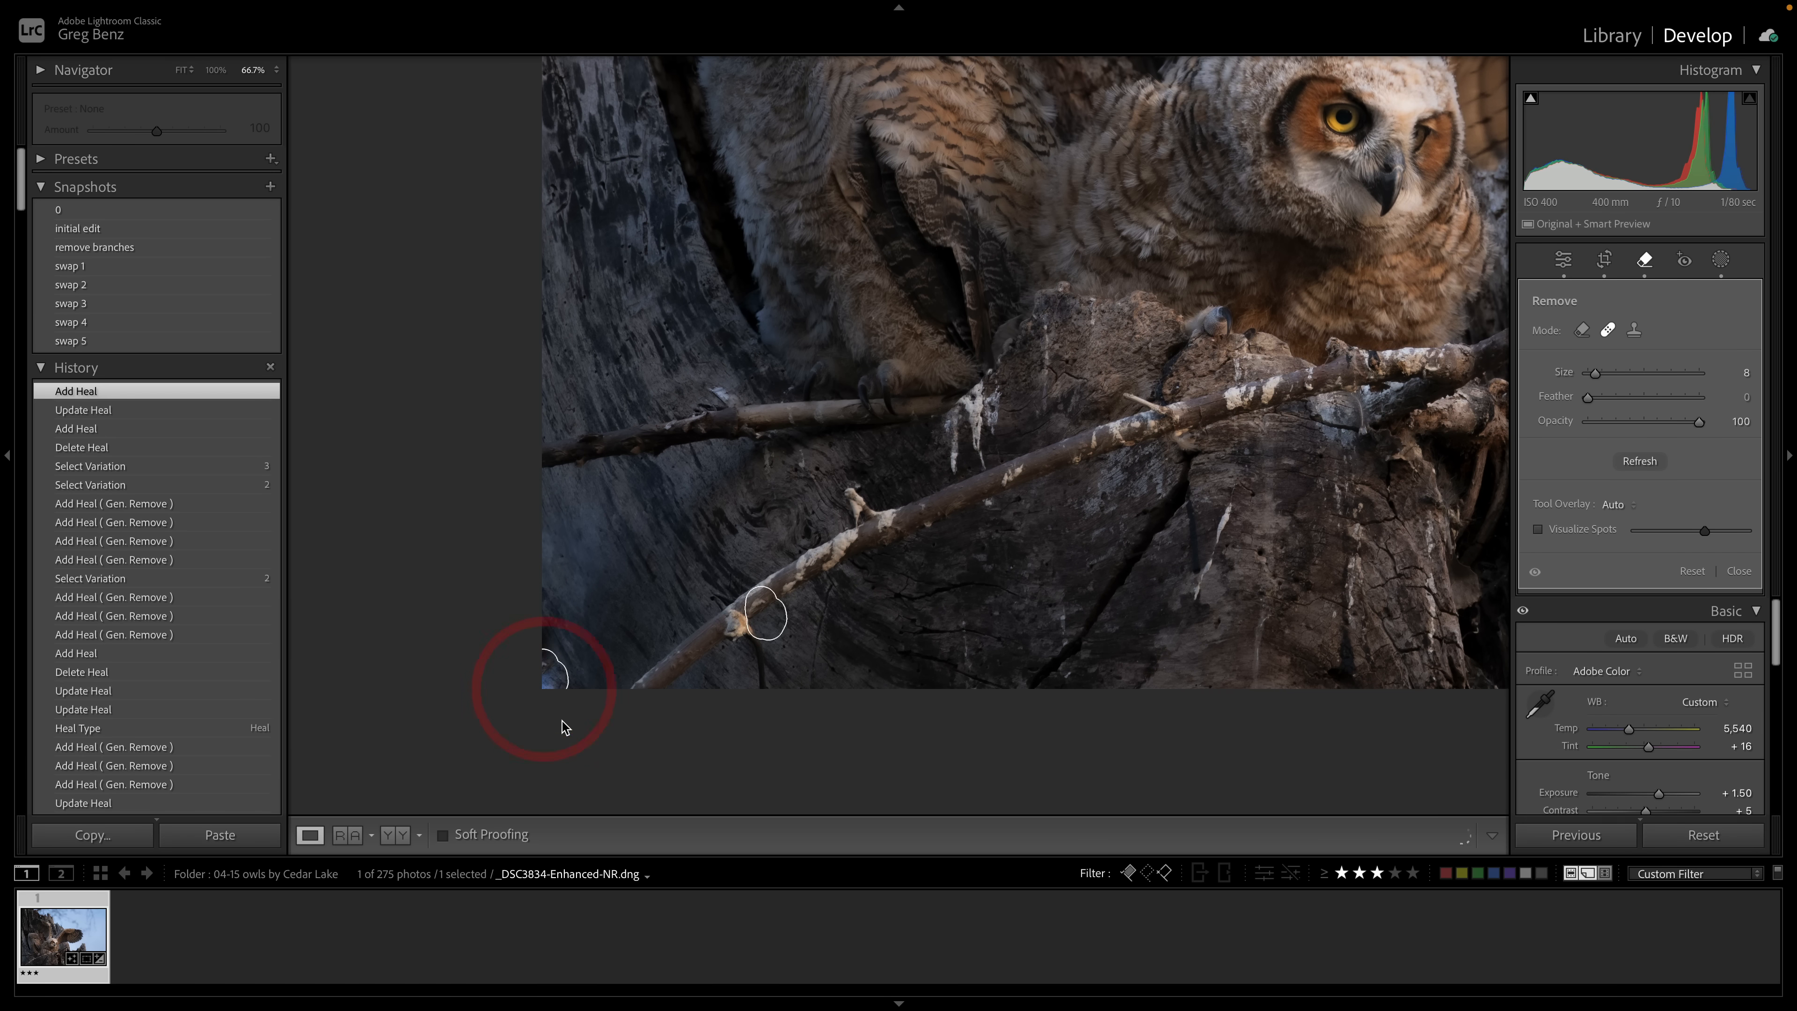
pyautogui.moveTo(754, 628)
pyautogui.mouseDown()
pyautogui.moveTo(602, 593)
pyautogui.moveTo(560, 607)
pyautogui.moveTo(650, 547)
pyautogui.moveTo(564, 509)
pyautogui.moveTo(549, 590)
pyautogui.moveTo(601, 677)
pyautogui.moveTo(606, 661)
pyautogui.mouseUp()
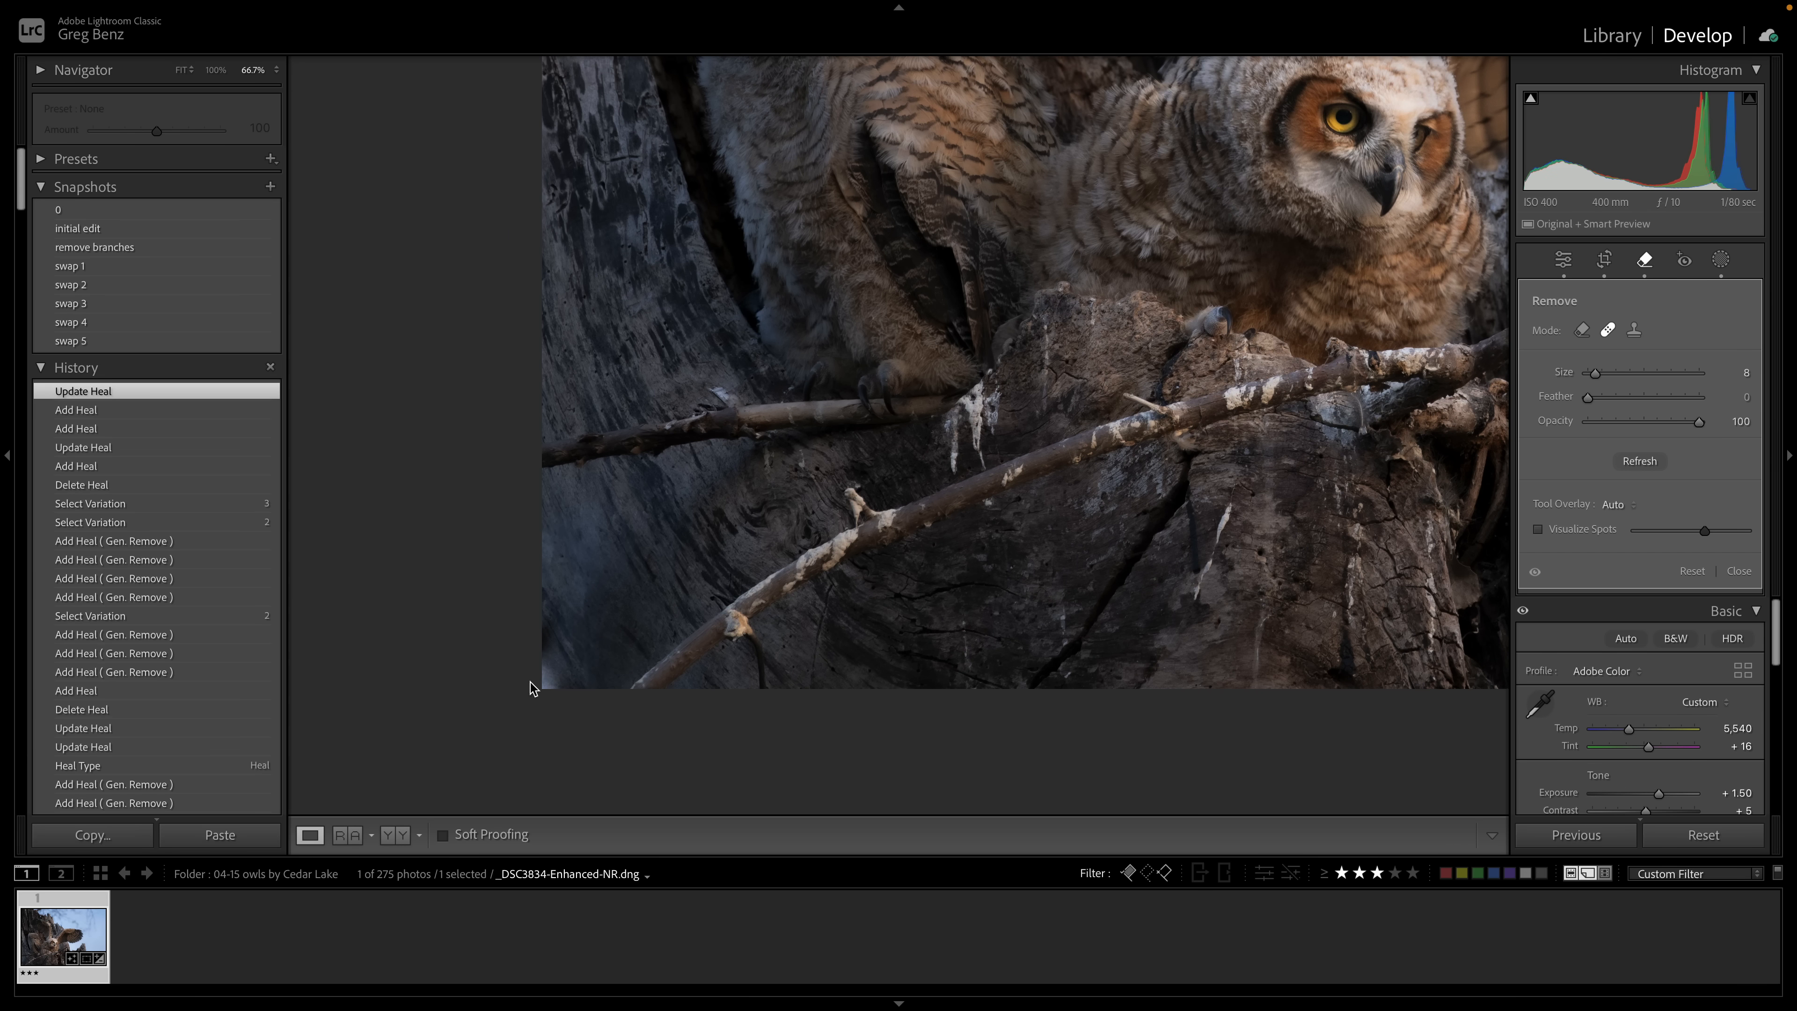
pyautogui.press('q')
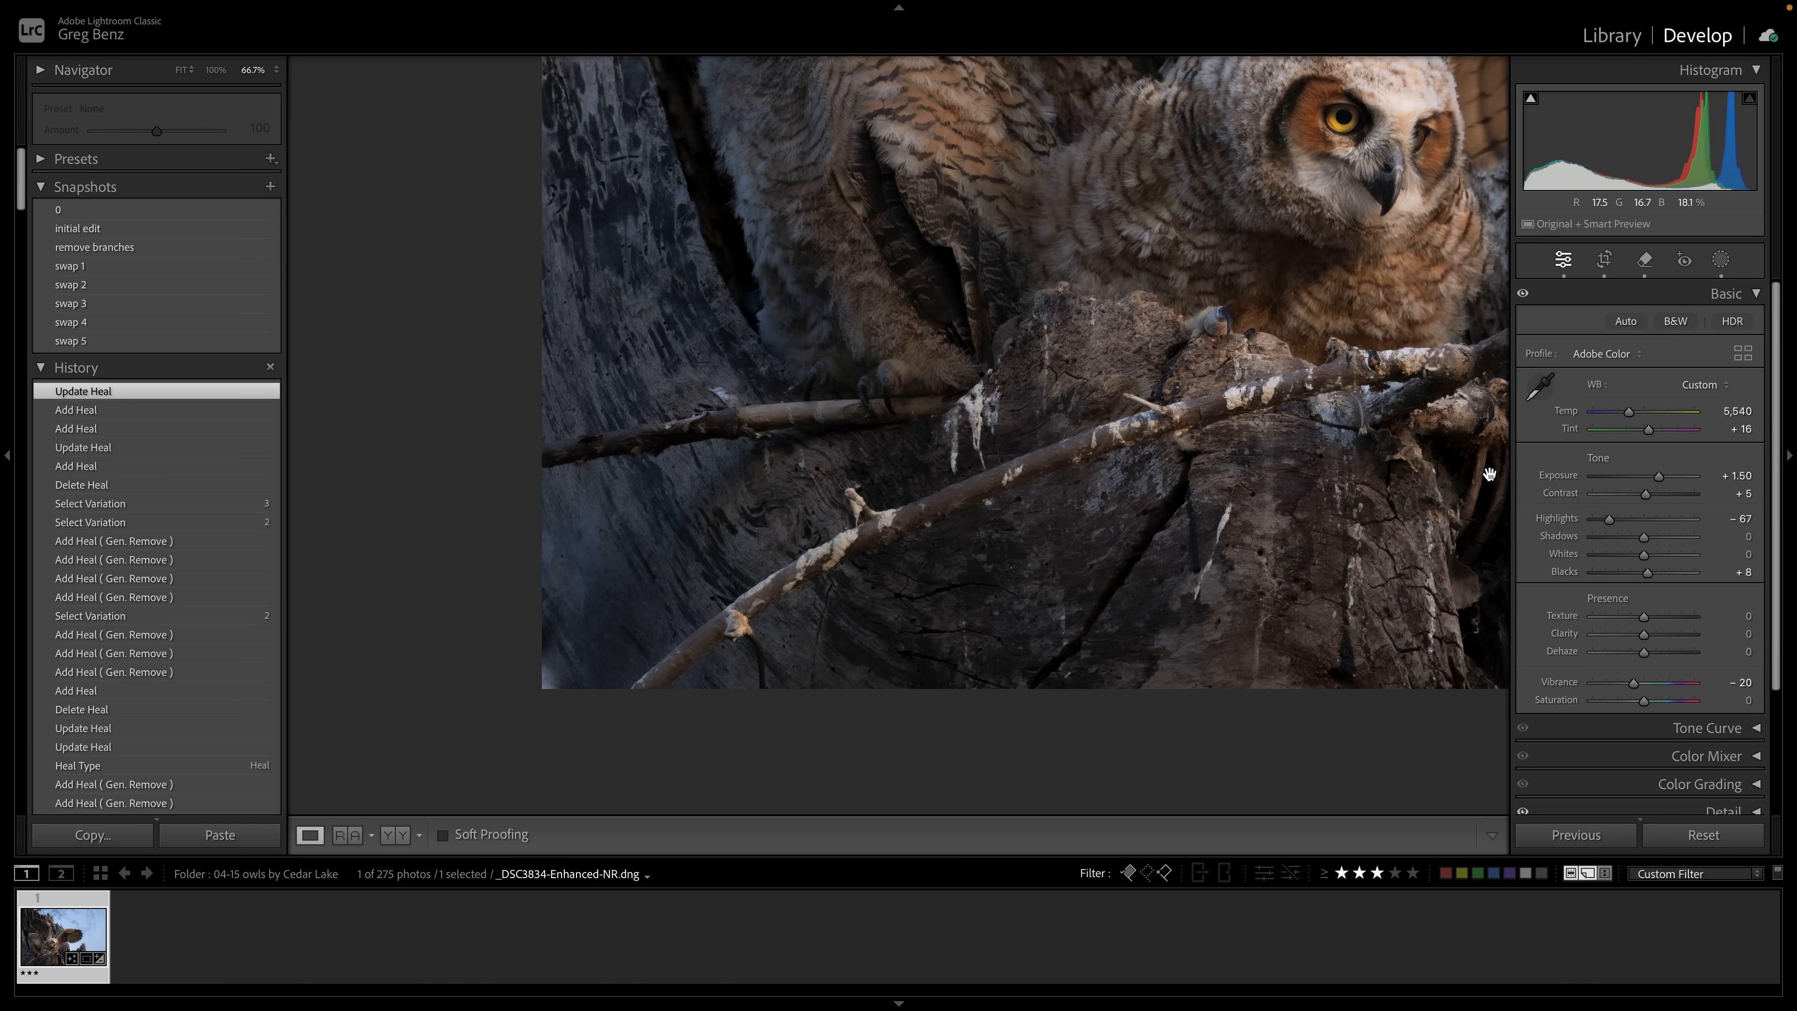
# Replace the last heal in the photo's lower-left corner with a new Heal patch sampled from the bark just above it
pyautogui.click(1645, 262)
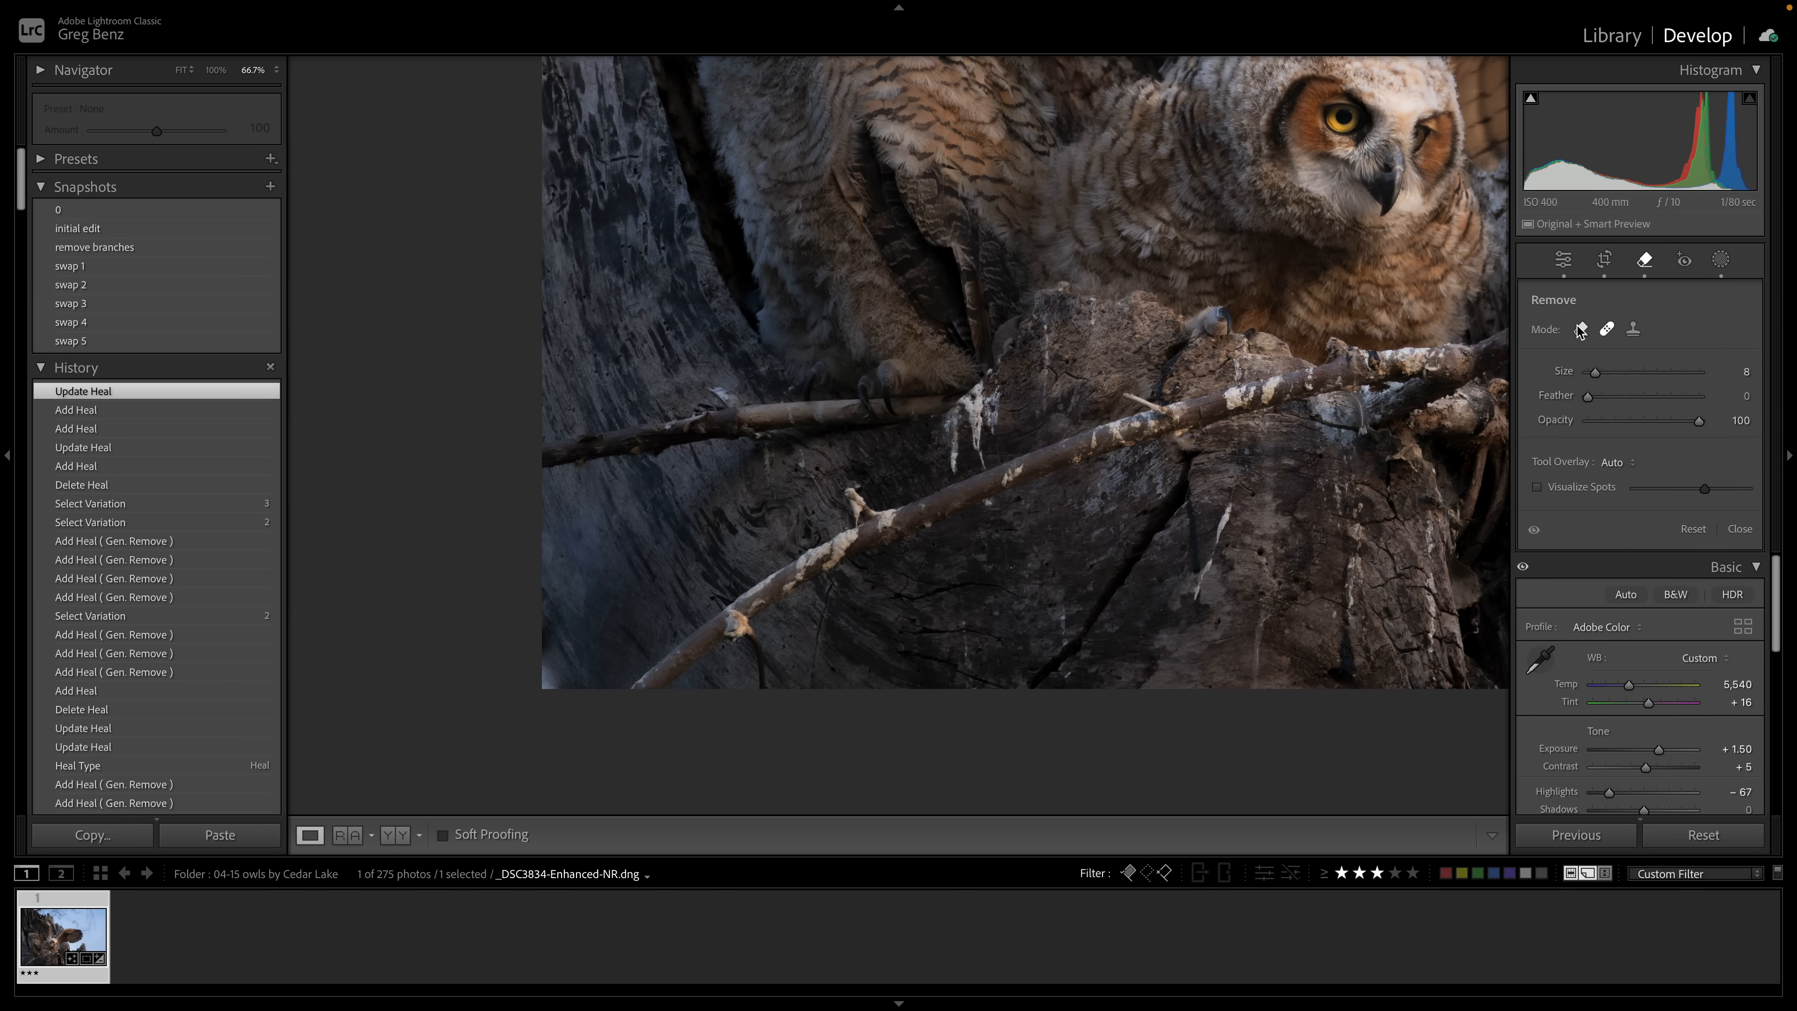
pyautogui.click(1631, 330)
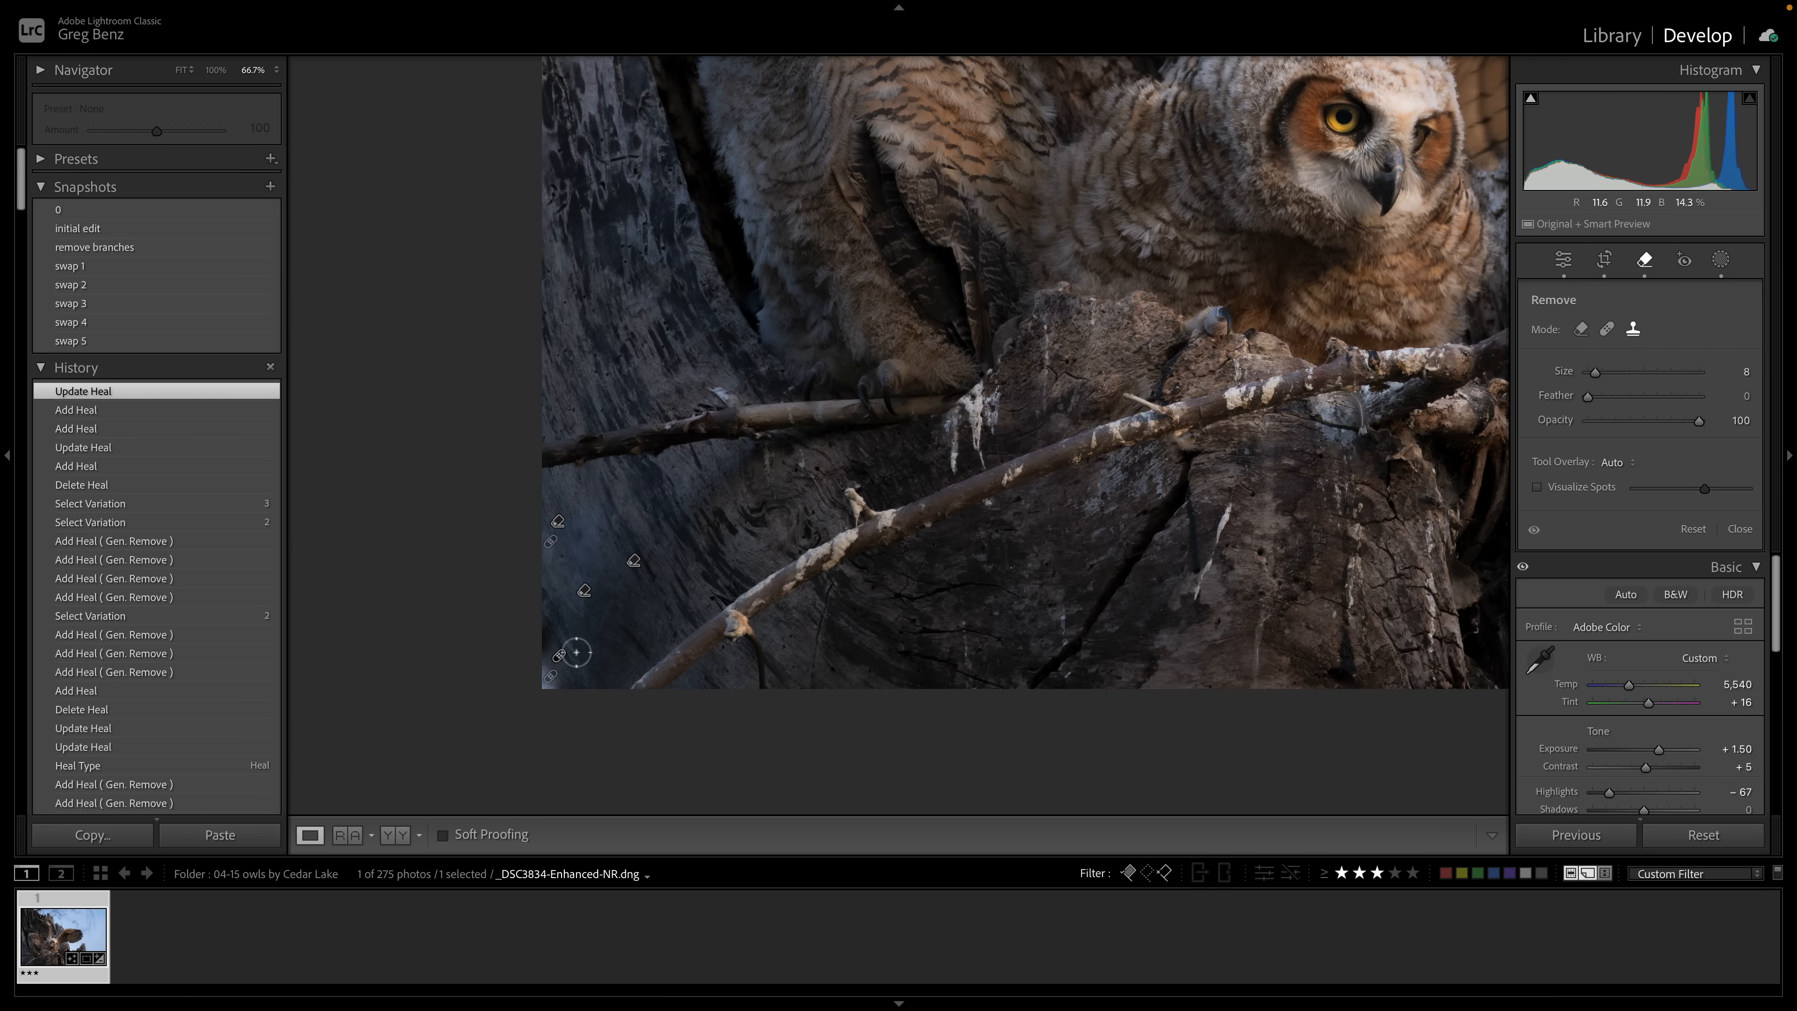
pyautogui.click(554, 676)
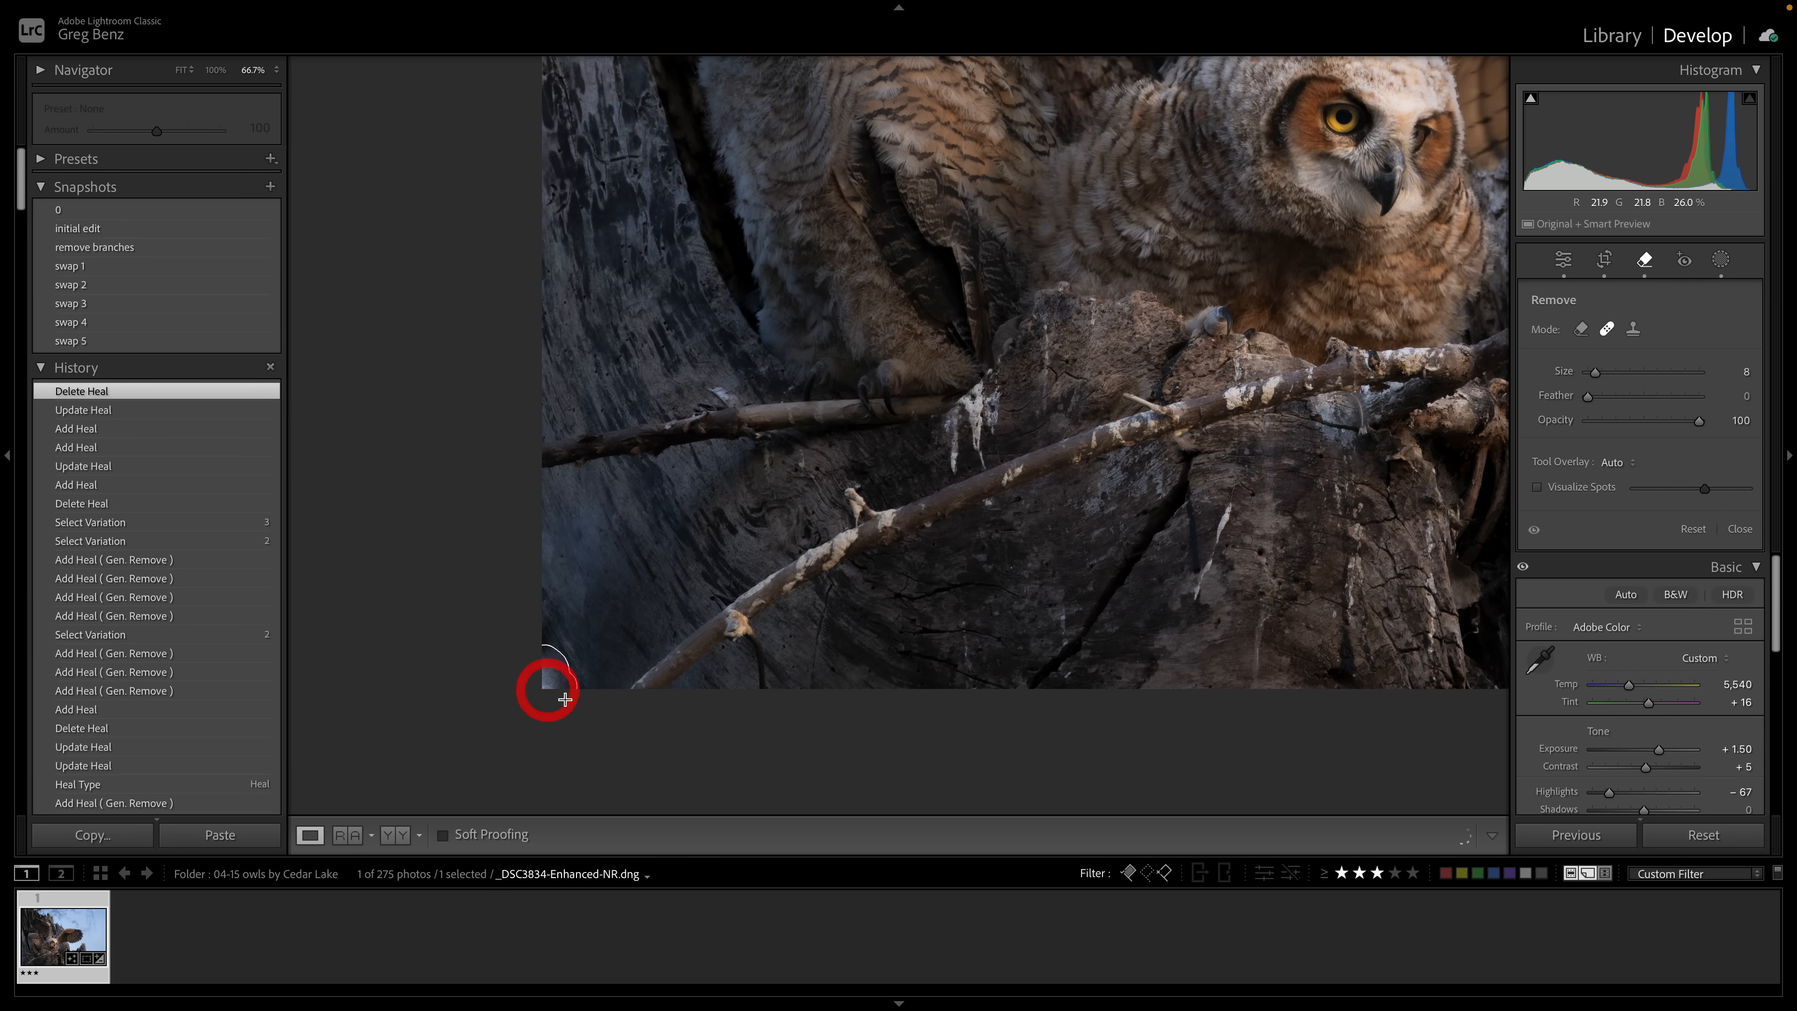
pyautogui.click(565, 699)
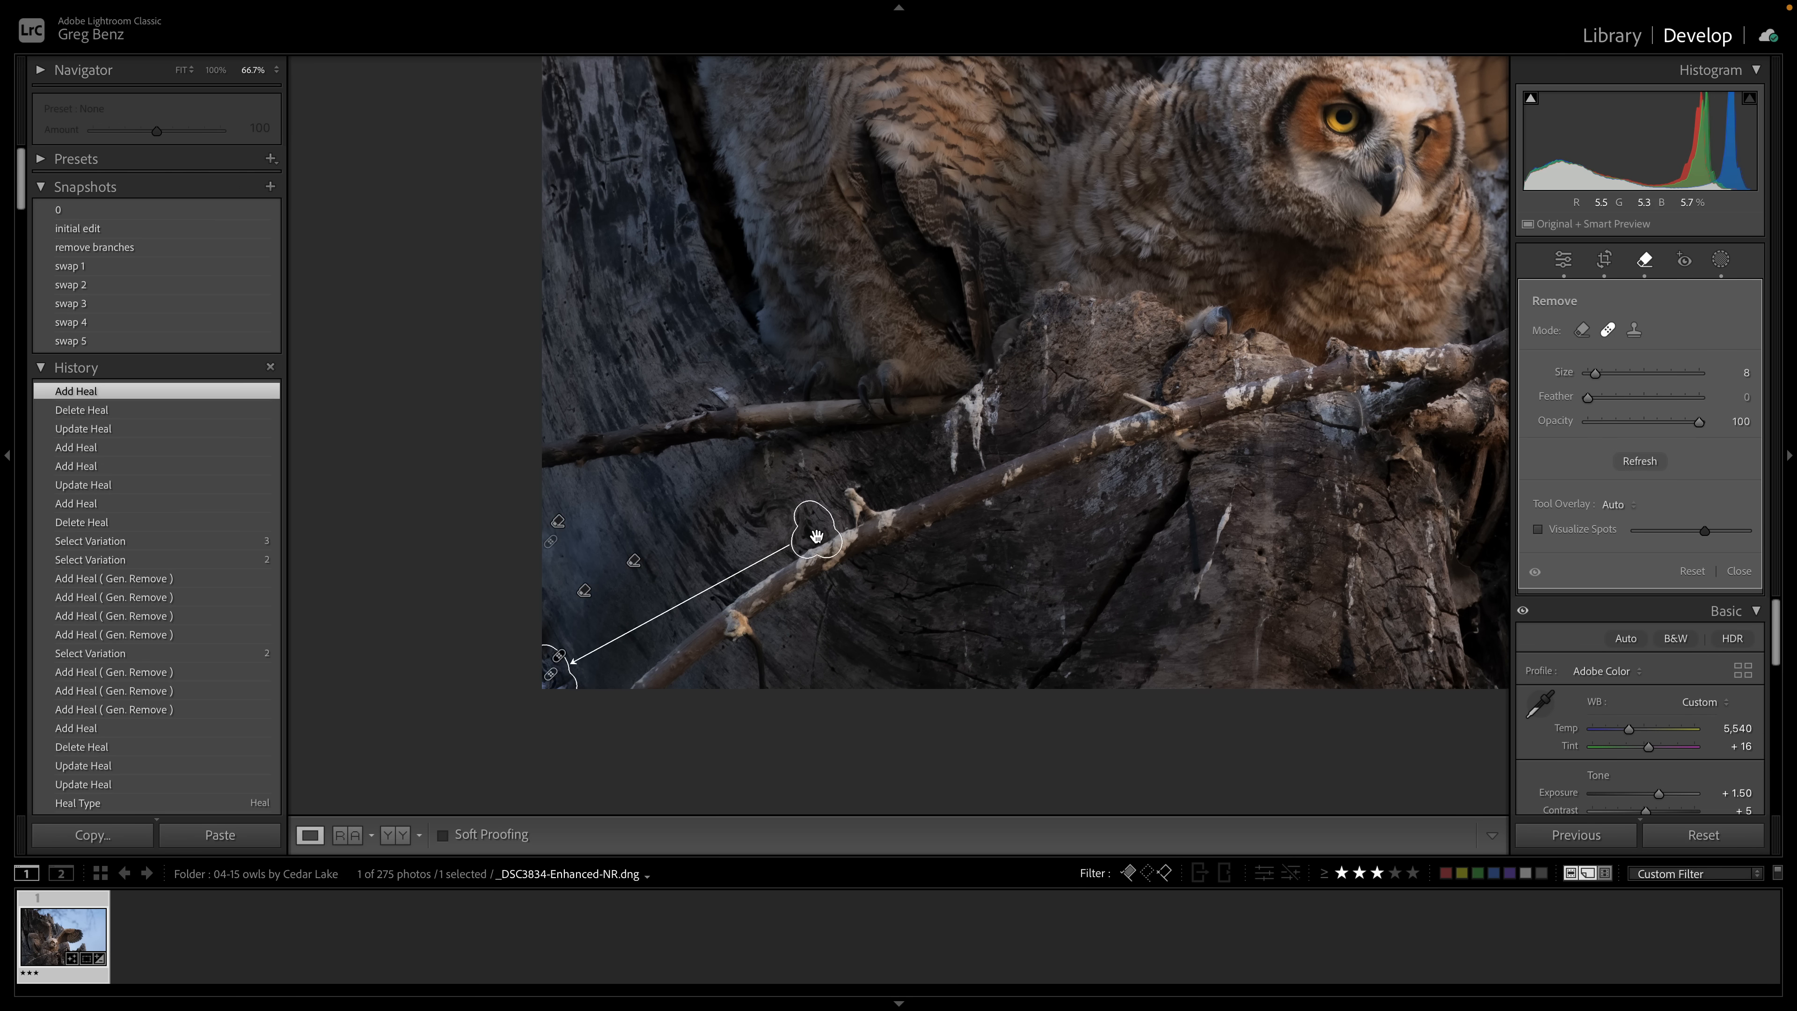
pyautogui.moveTo(817, 536); pyautogui.dragTo(594, 608)
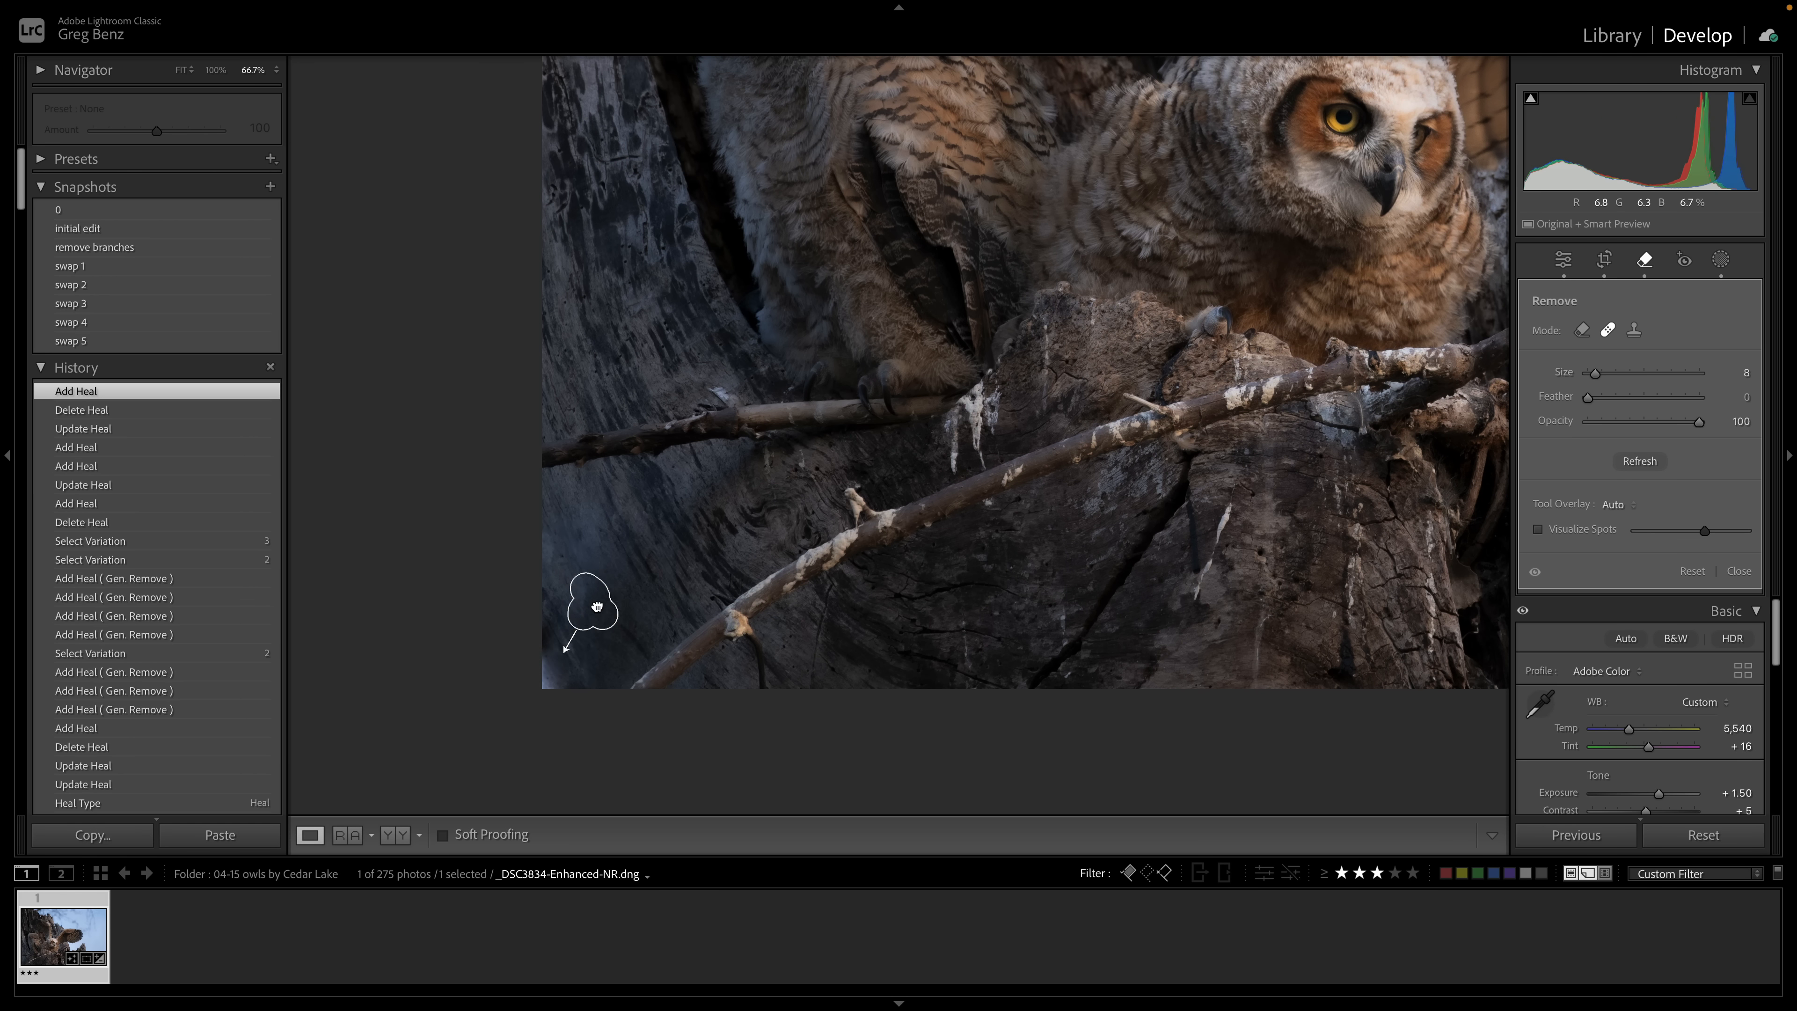
pyautogui.click(605, 610)
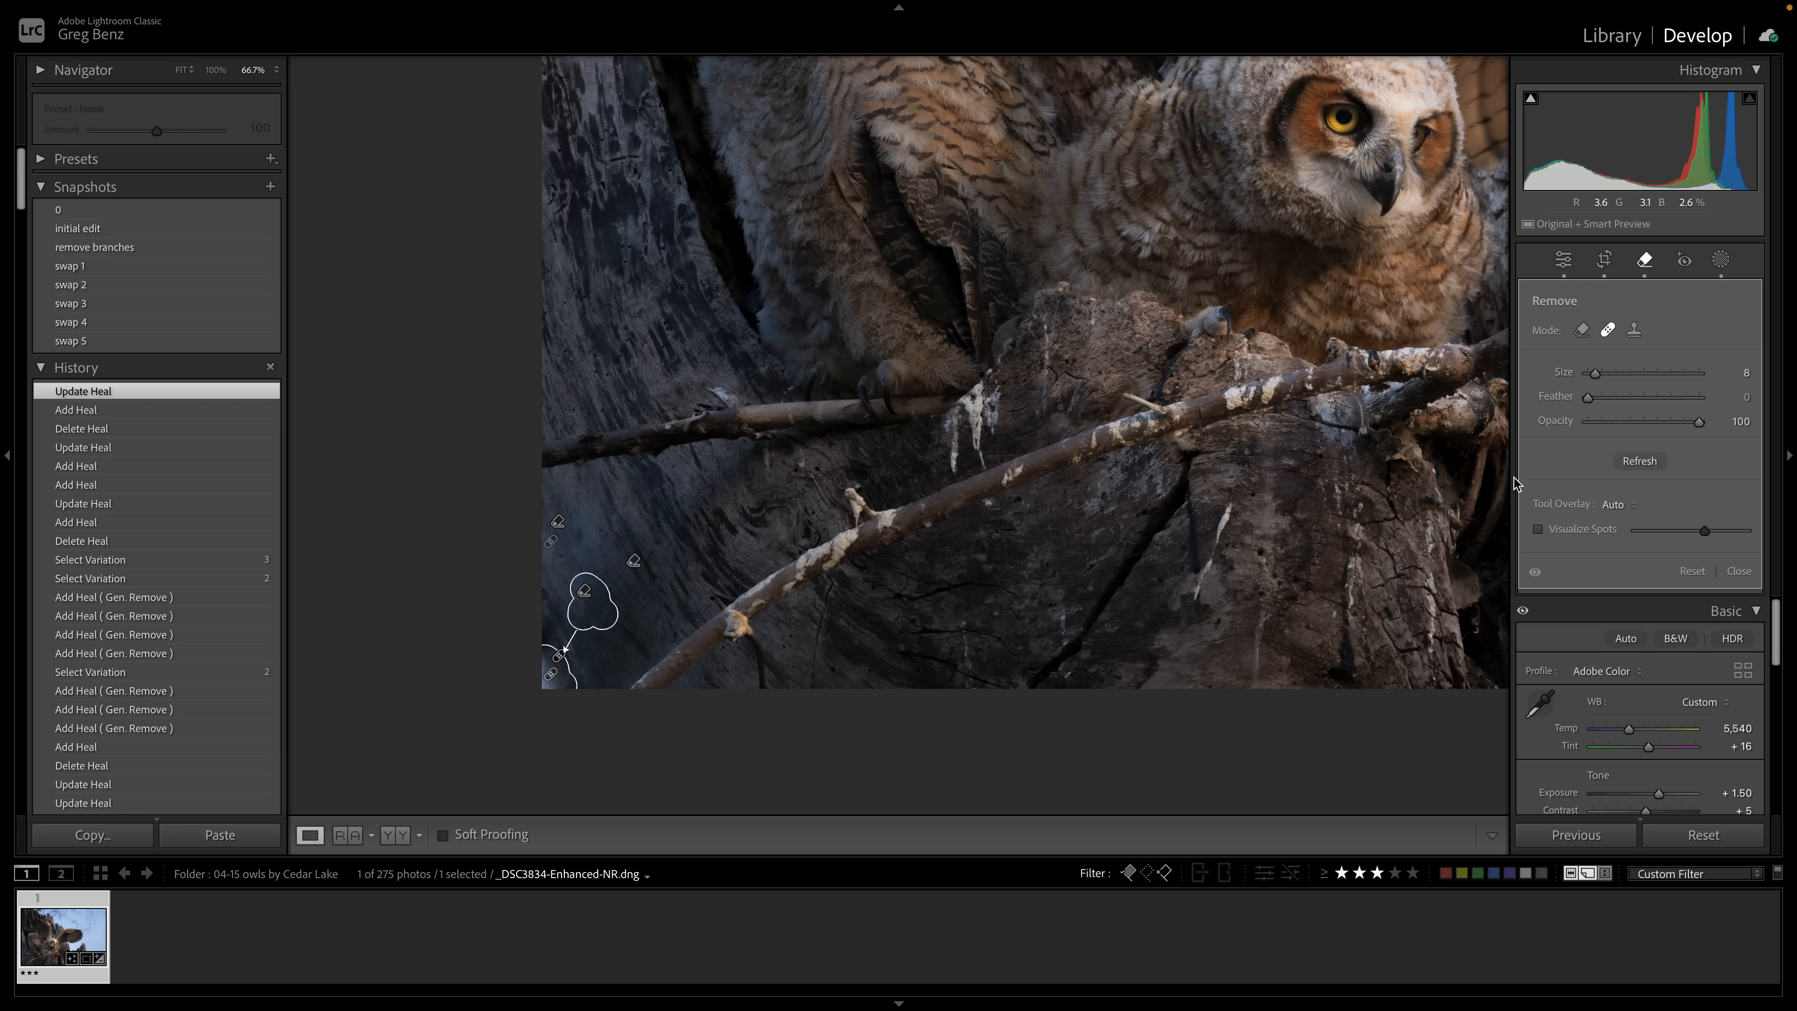
# Convert the lower-left corner patch to Clone, shift its source slightly, and set its feather to 45
pyautogui.click(1633, 332)
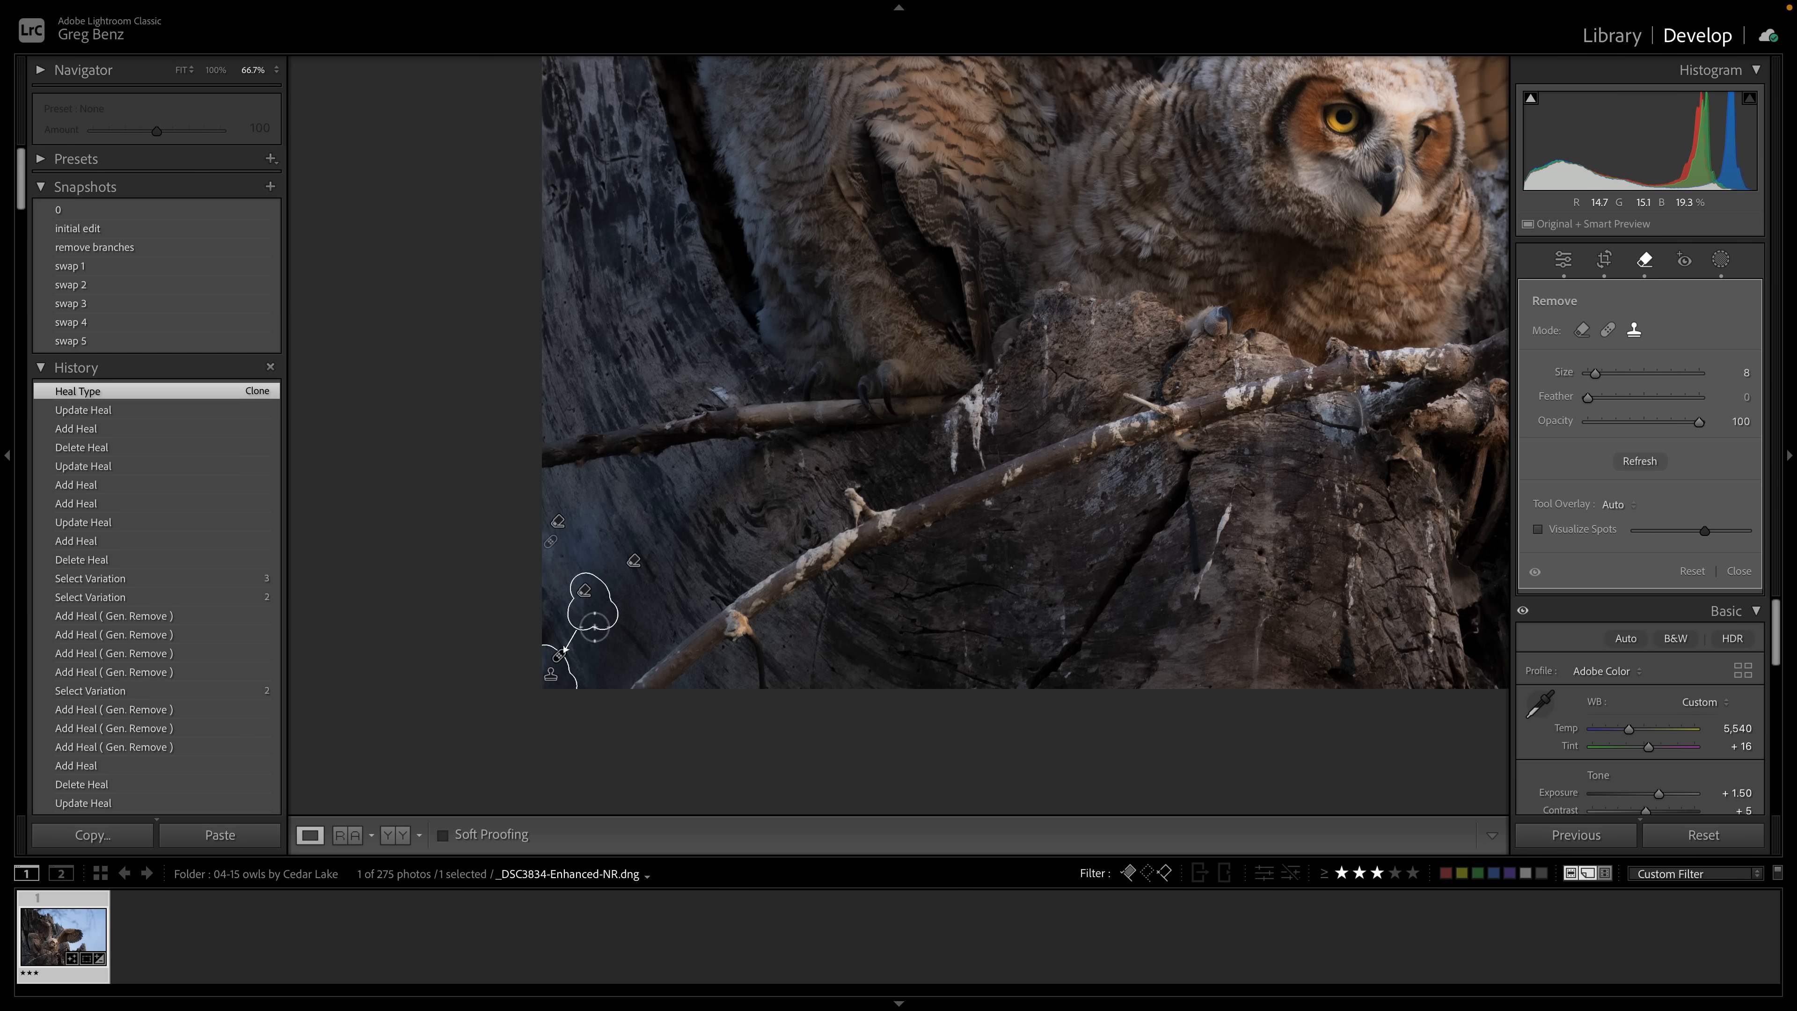
pyautogui.click(612, 621)
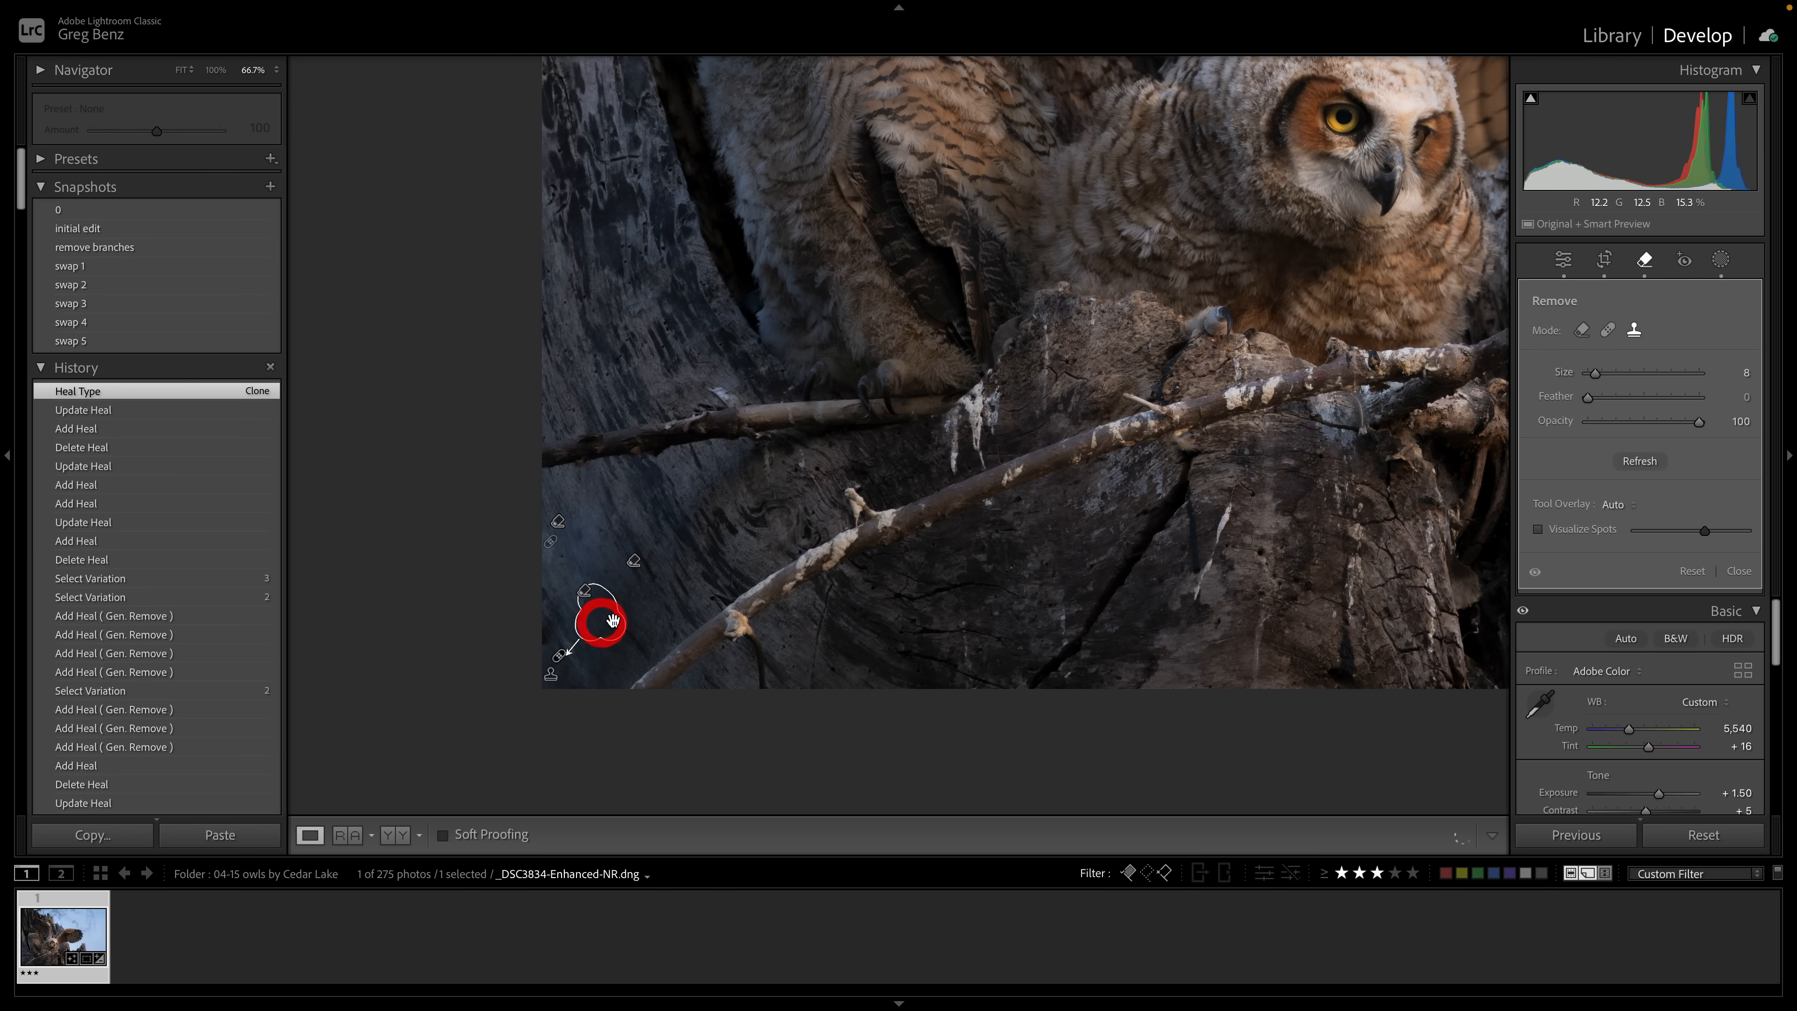
pyautogui.moveTo(612, 620); pyautogui.dragTo(619, 612)
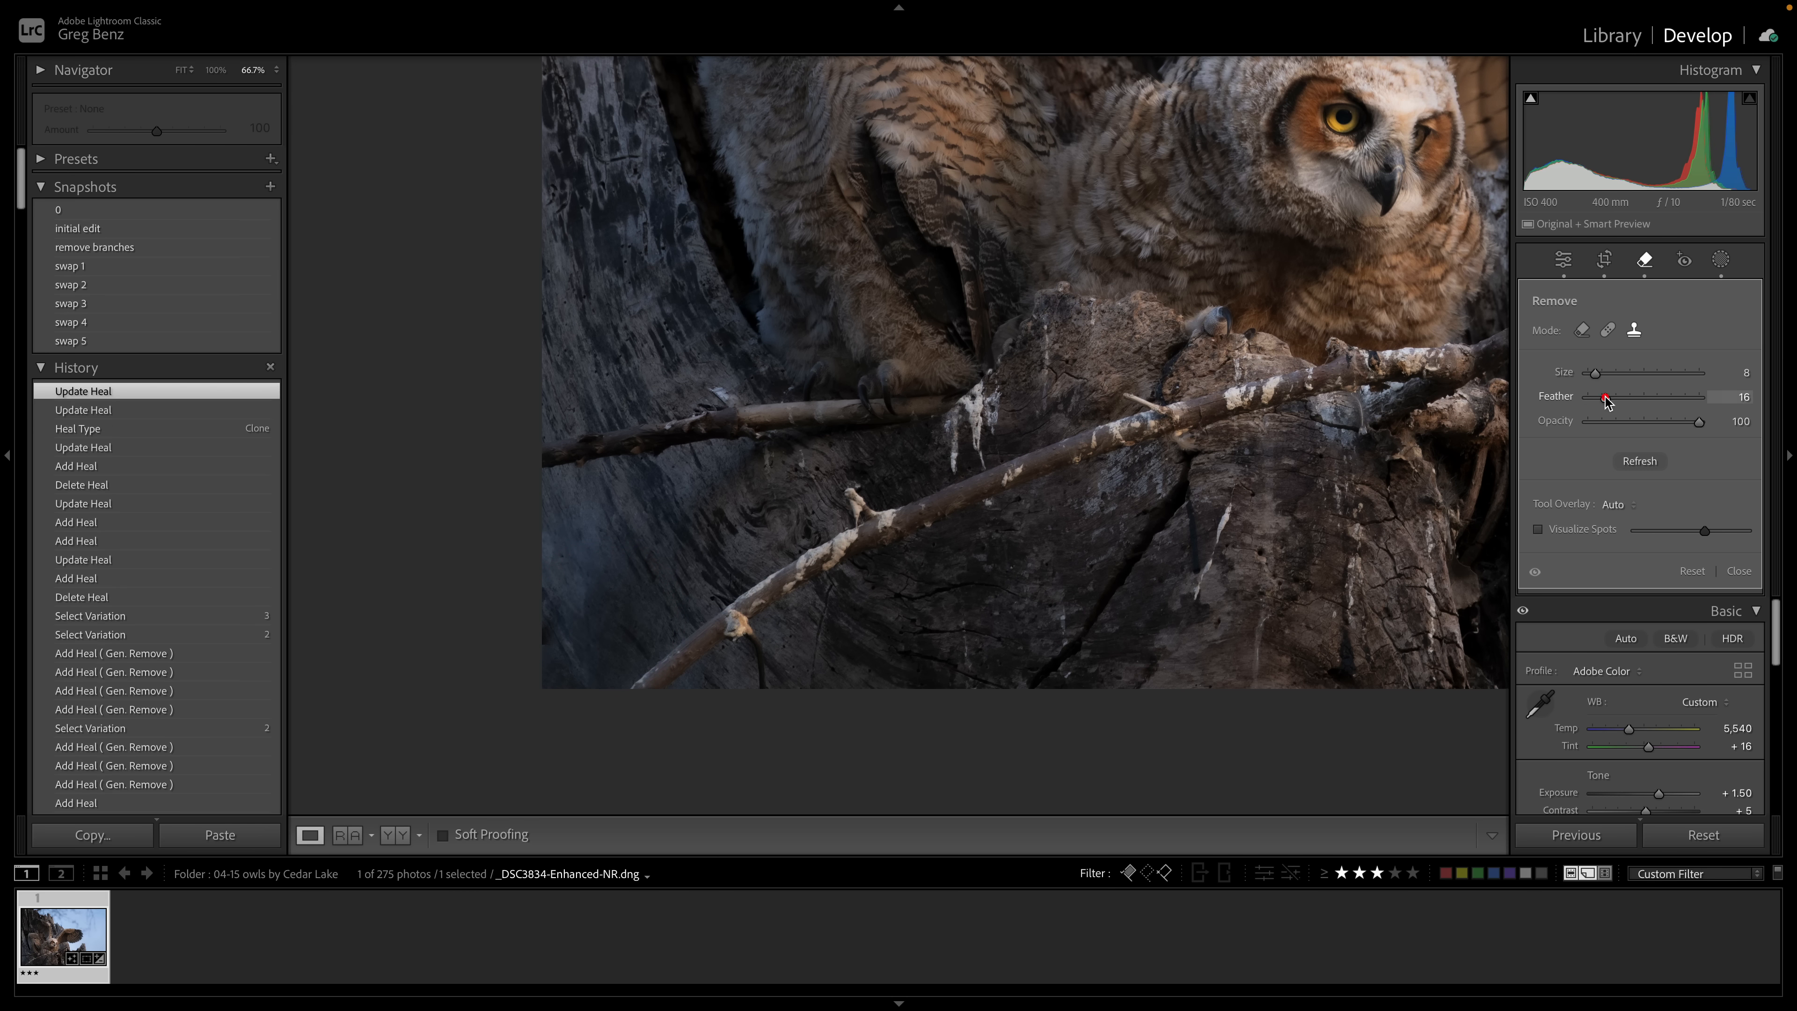
pyautogui.moveTo(1606, 400); pyautogui.dragTo(1608, 402)
pyautogui.click(1637, 398)
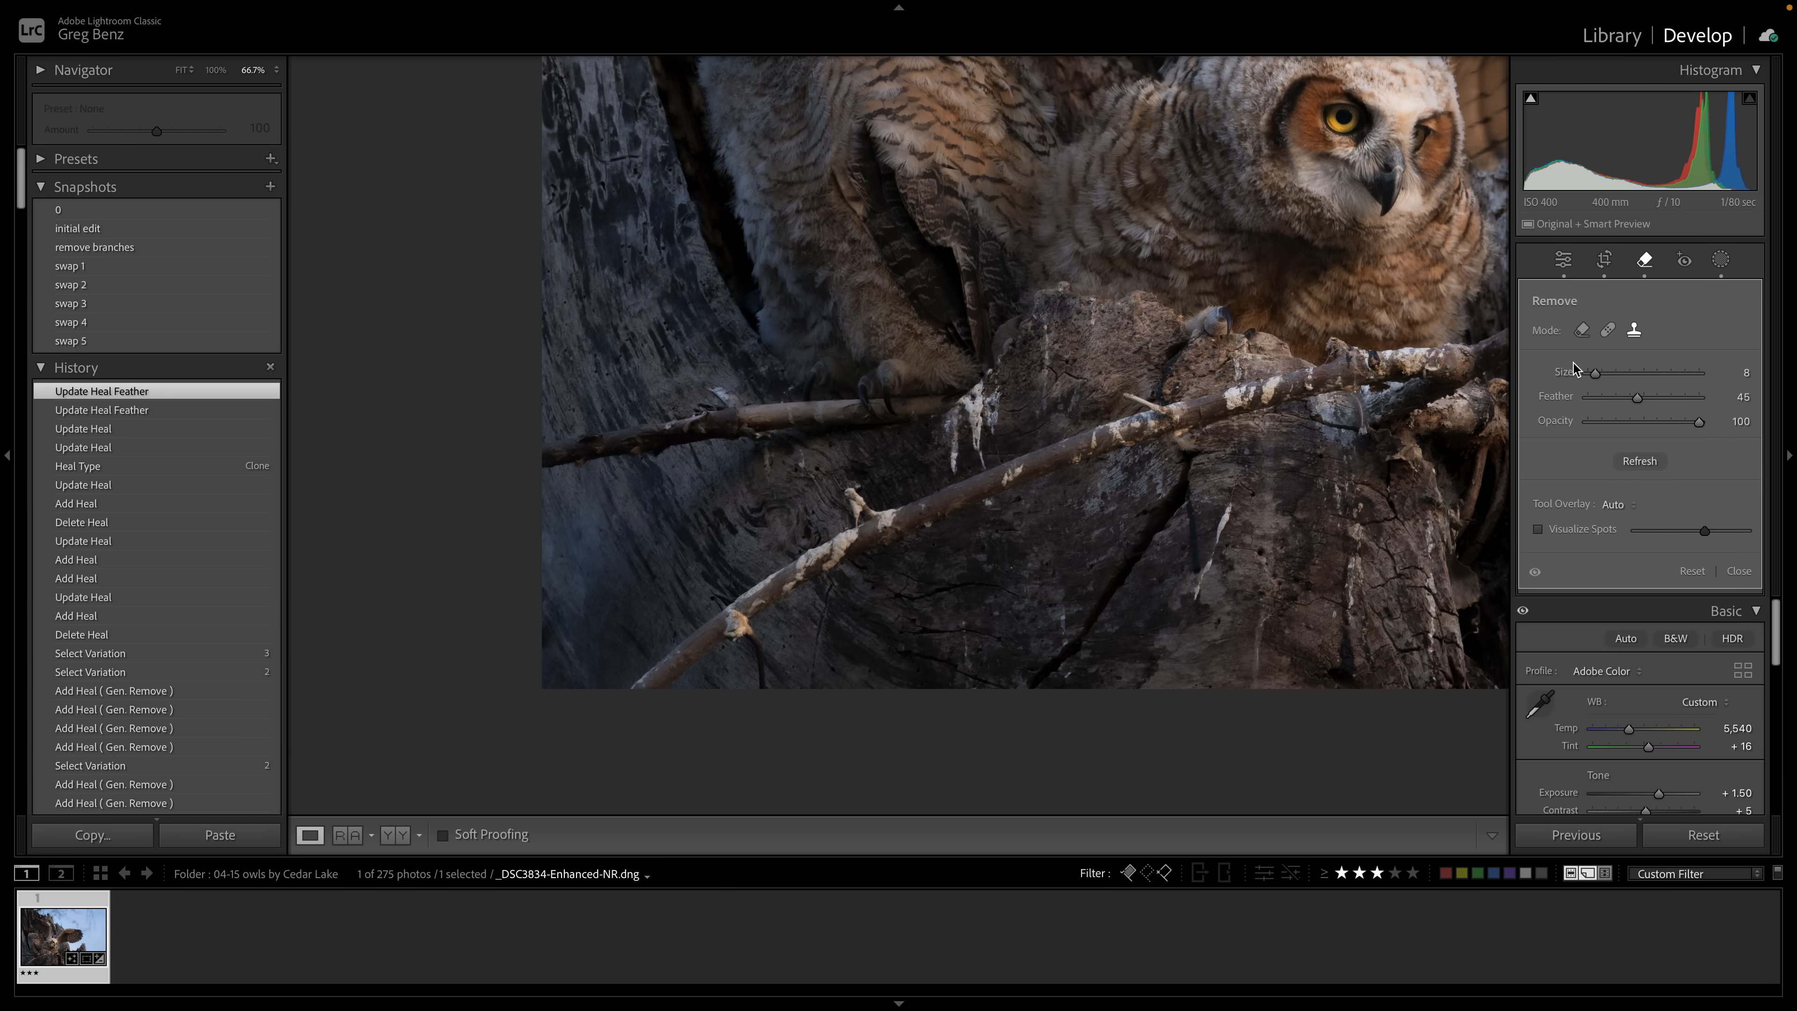
pyautogui.press('Escape')
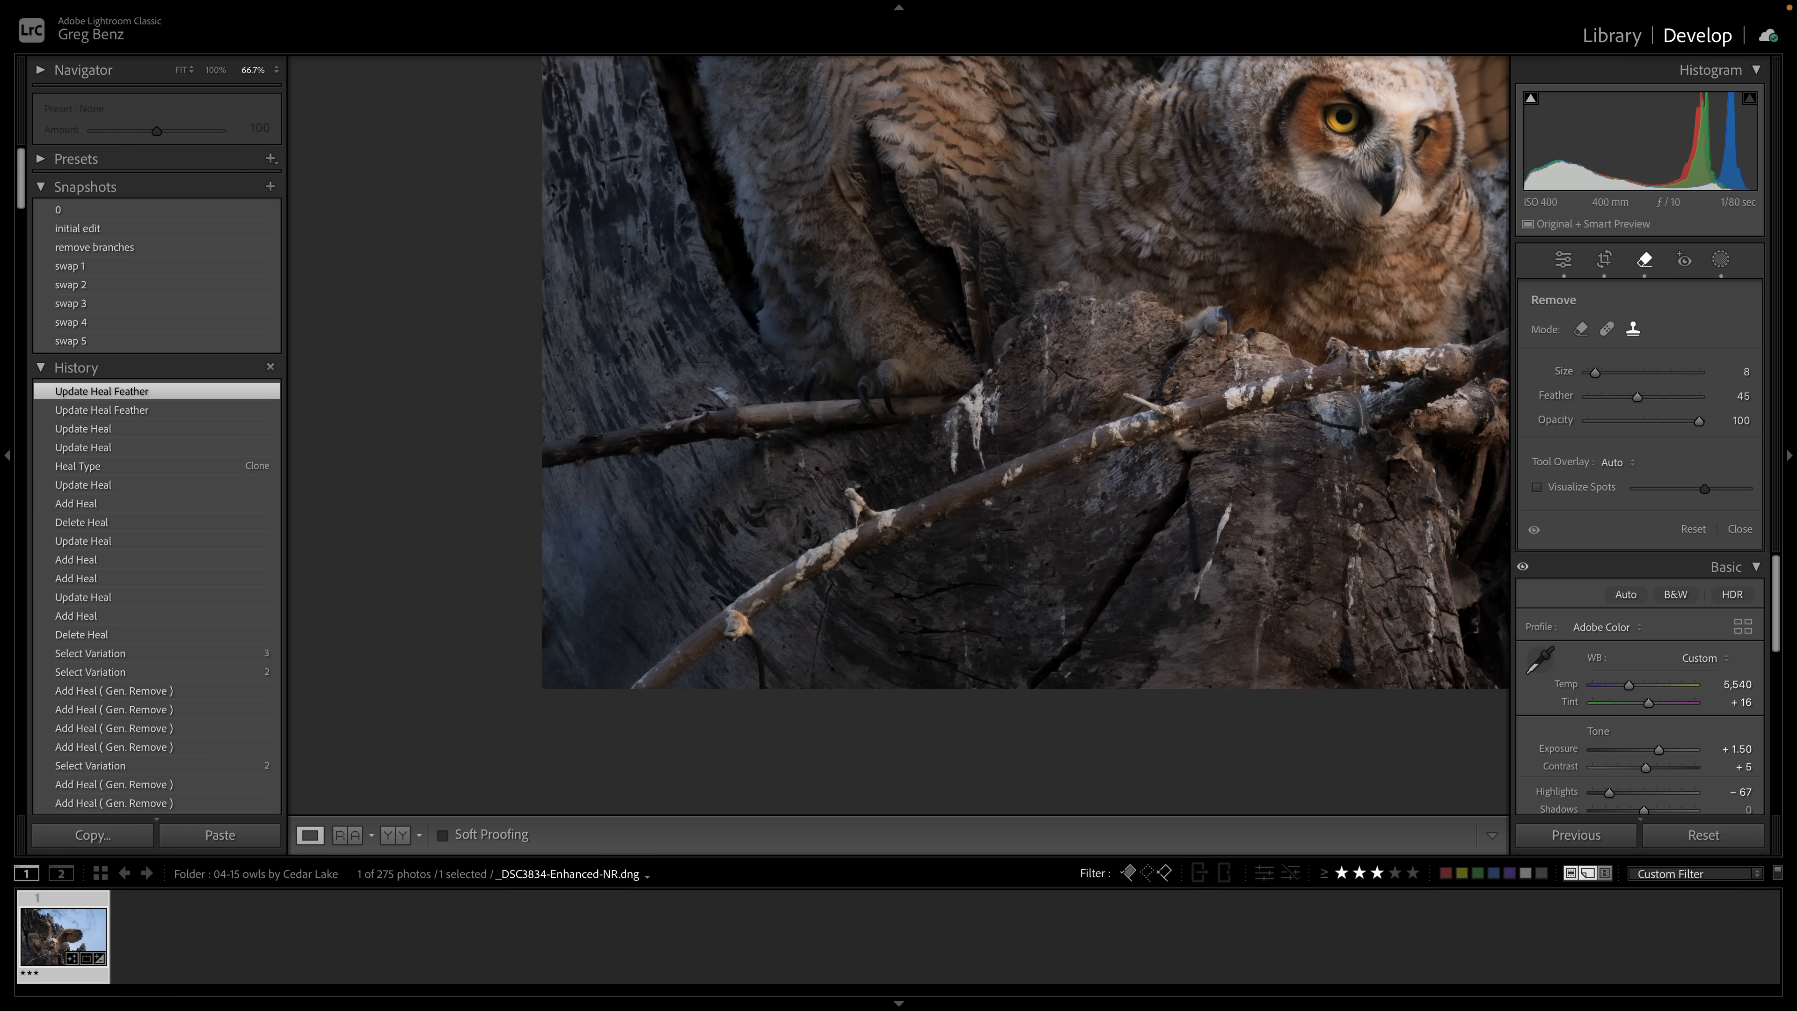
# Examine the whole retouched photo, and look closely at the stump between the owl's raised wings for leftover branches
pyautogui.press('super+minus')
pyautogui.press('super+minus')
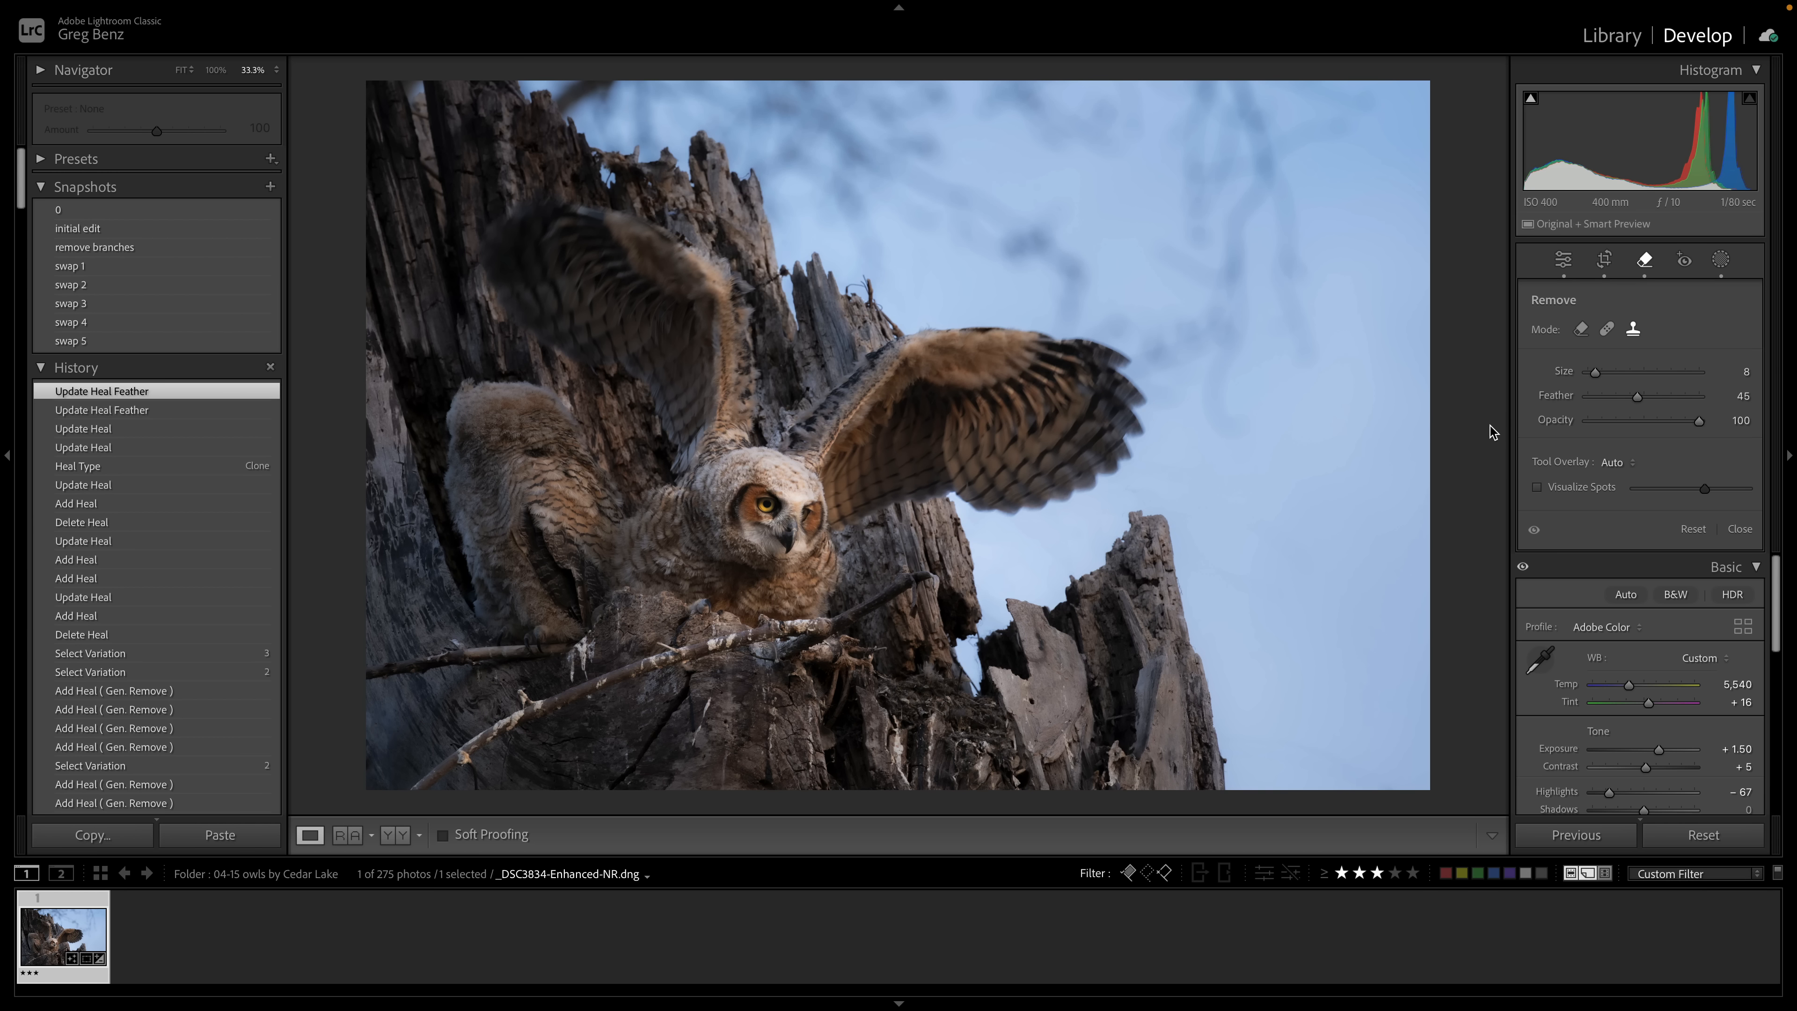
pyautogui.press('q')
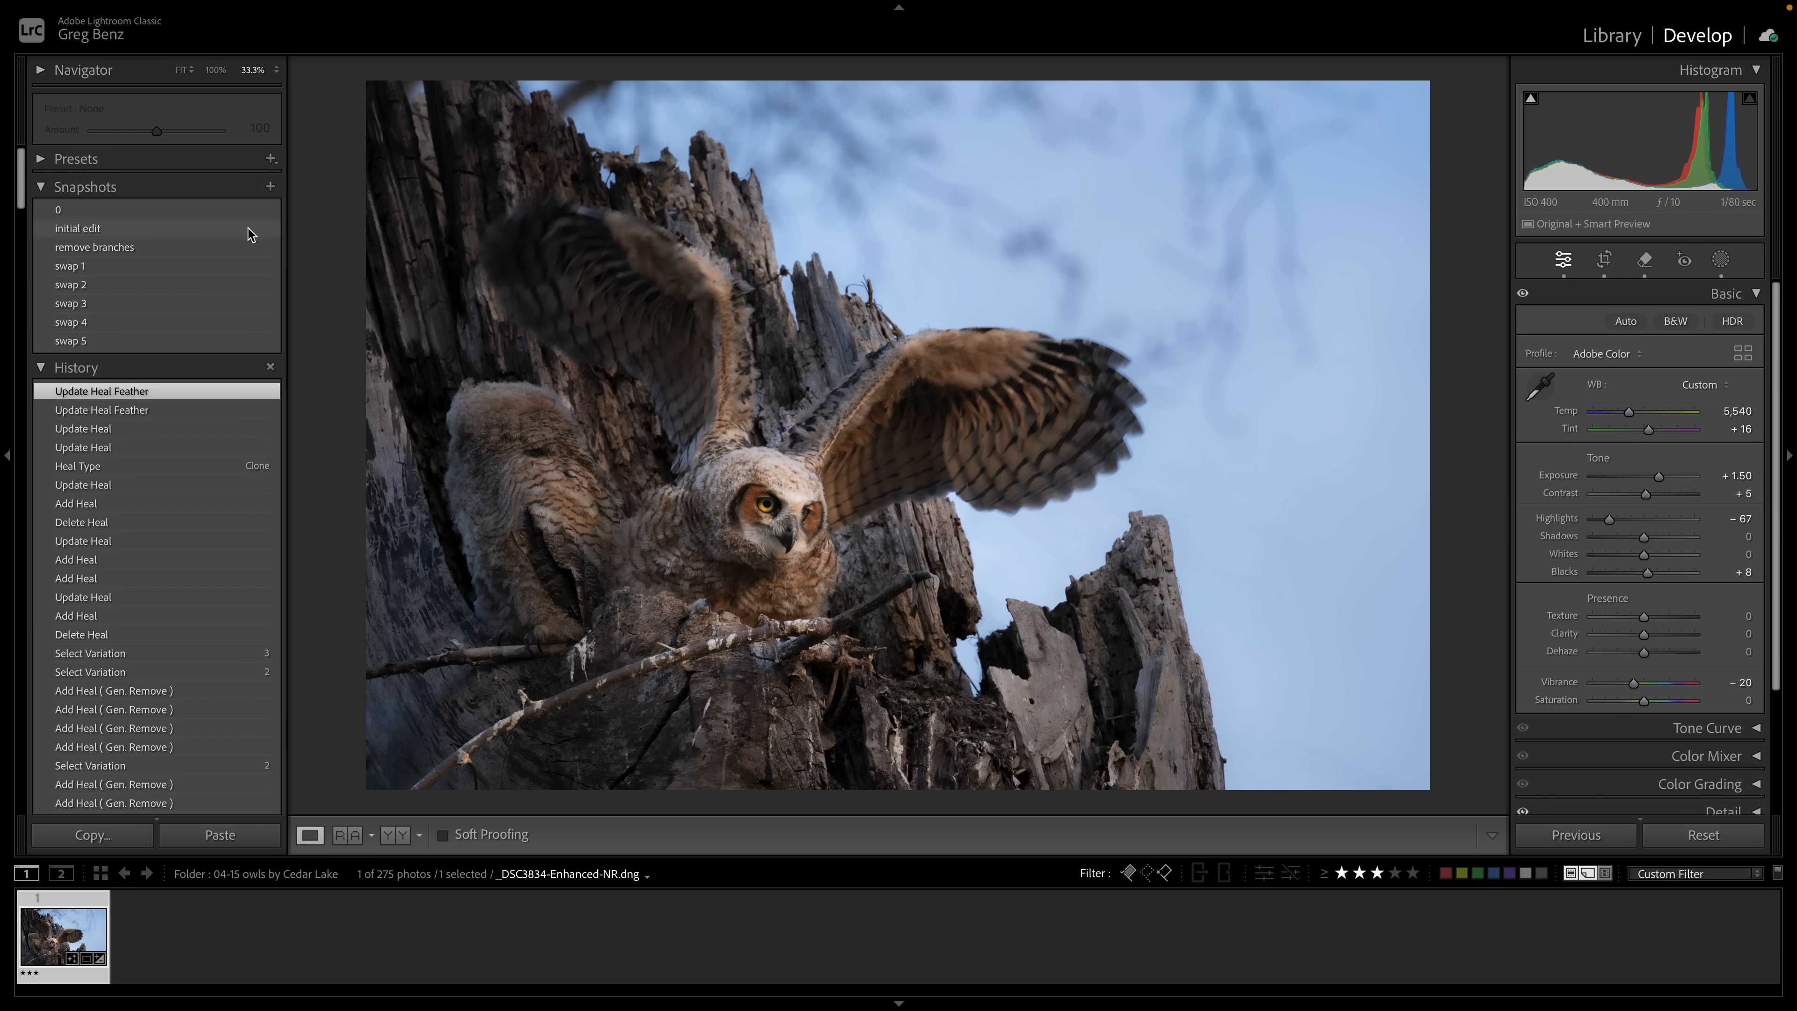
pyautogui.moveTo(243, 234)
pyautogui.click(790, 267)
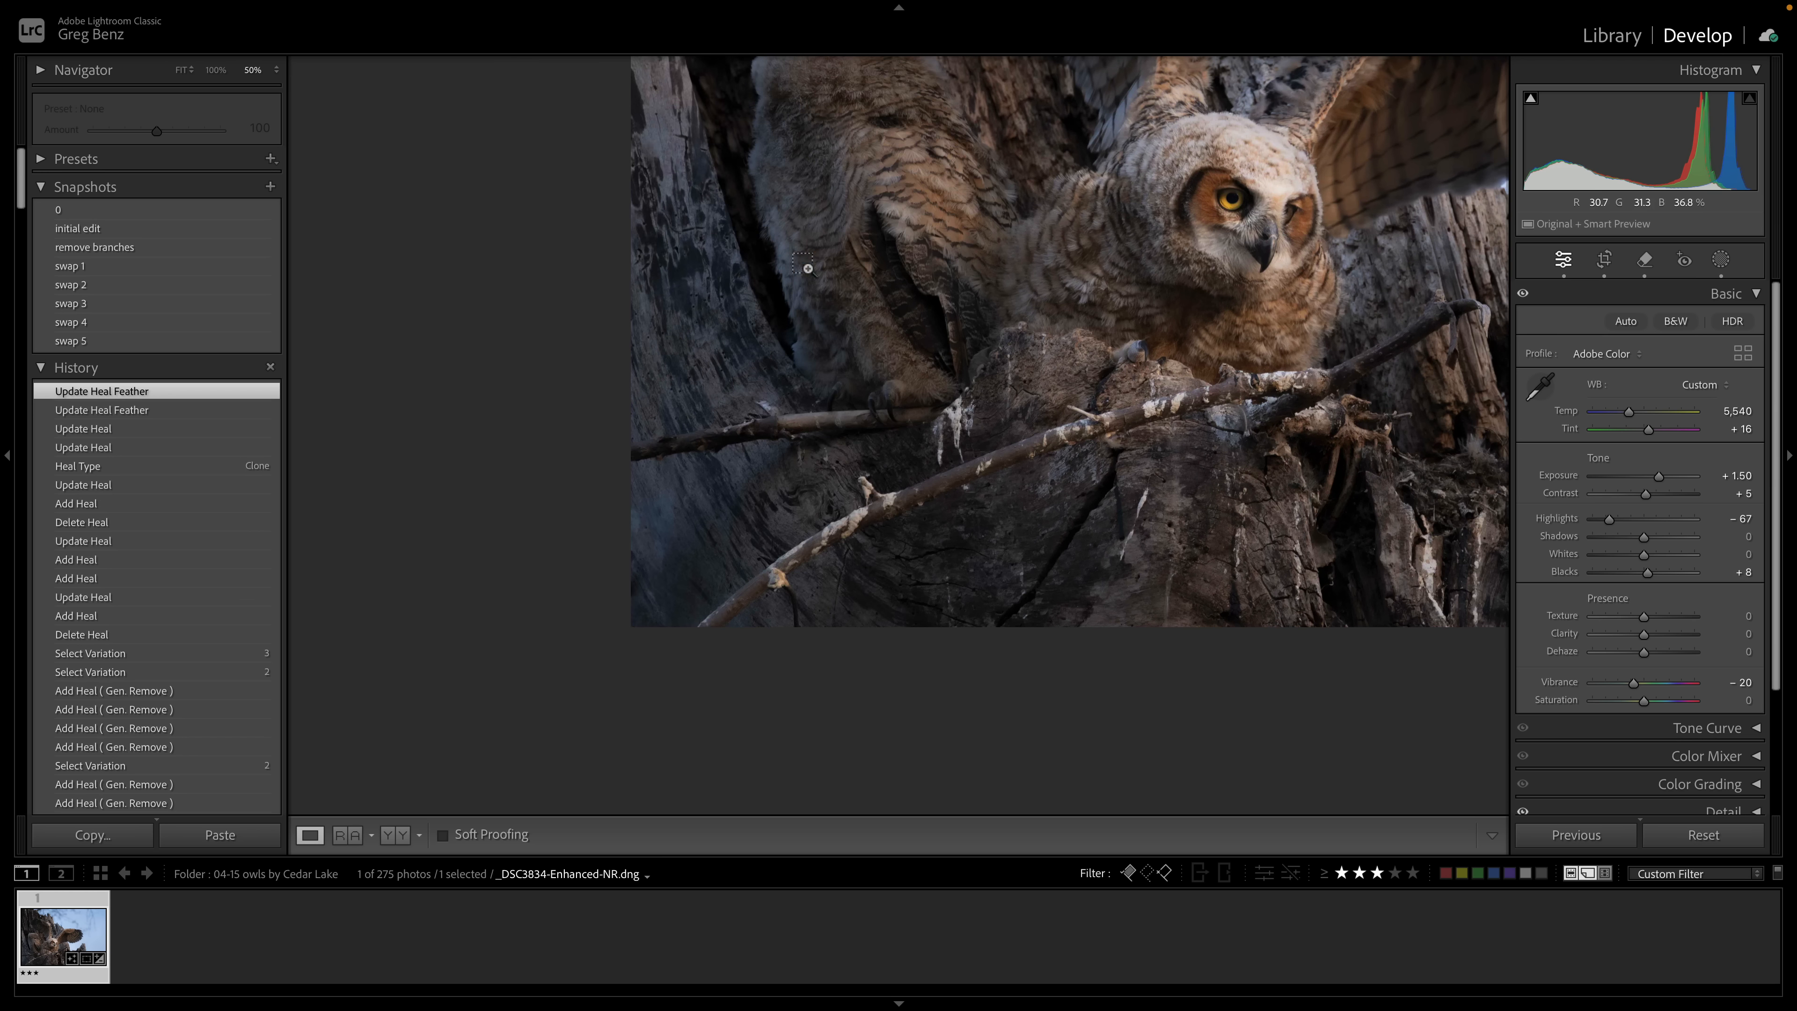
pyautogui.press('super+equal')
pyautogui.press('z')
pyautogui.click(775, 498)
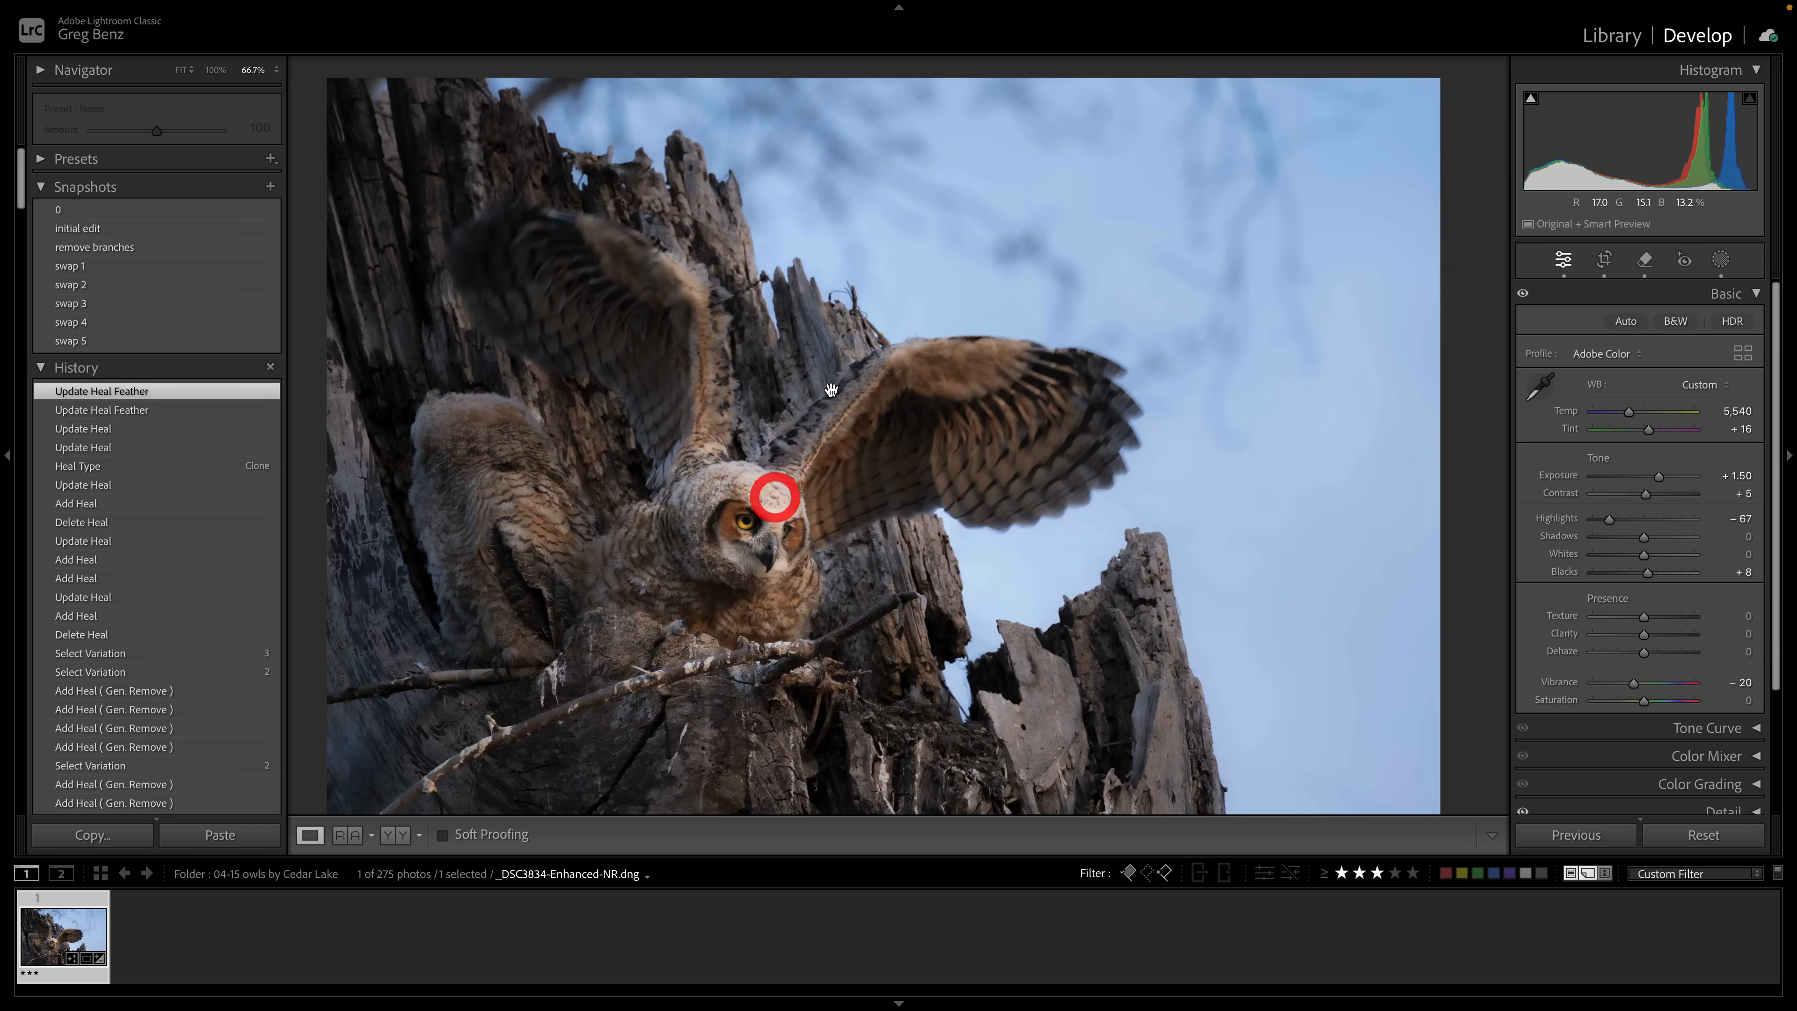
pyautogui.moveTo(516, 638); pyautogui.dragTo(1115, 265)
pyautogui.moveTo(881, 504); pyautogui.dragTo(1261, 451)
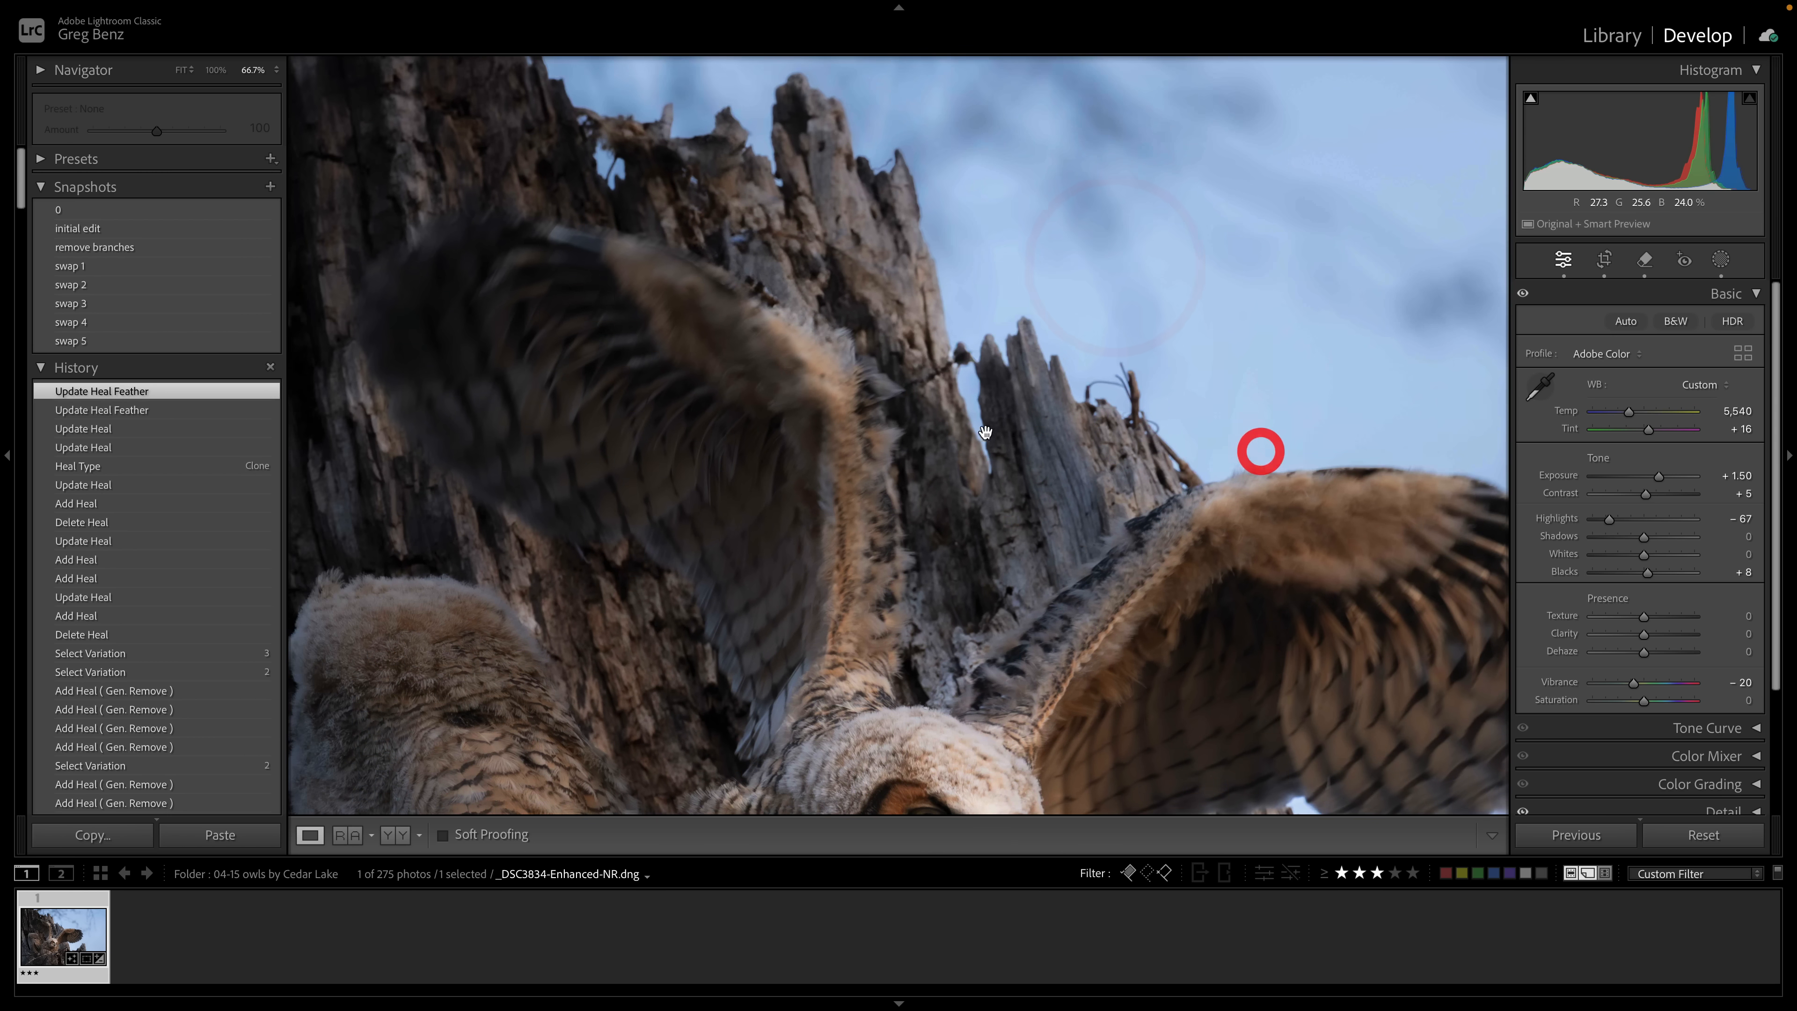
# Check two existing removals between the wings, and mask the small twig tip at the stump's edge at brush size 7 for Generative AI removal
pyautogui.click(1644, 260)
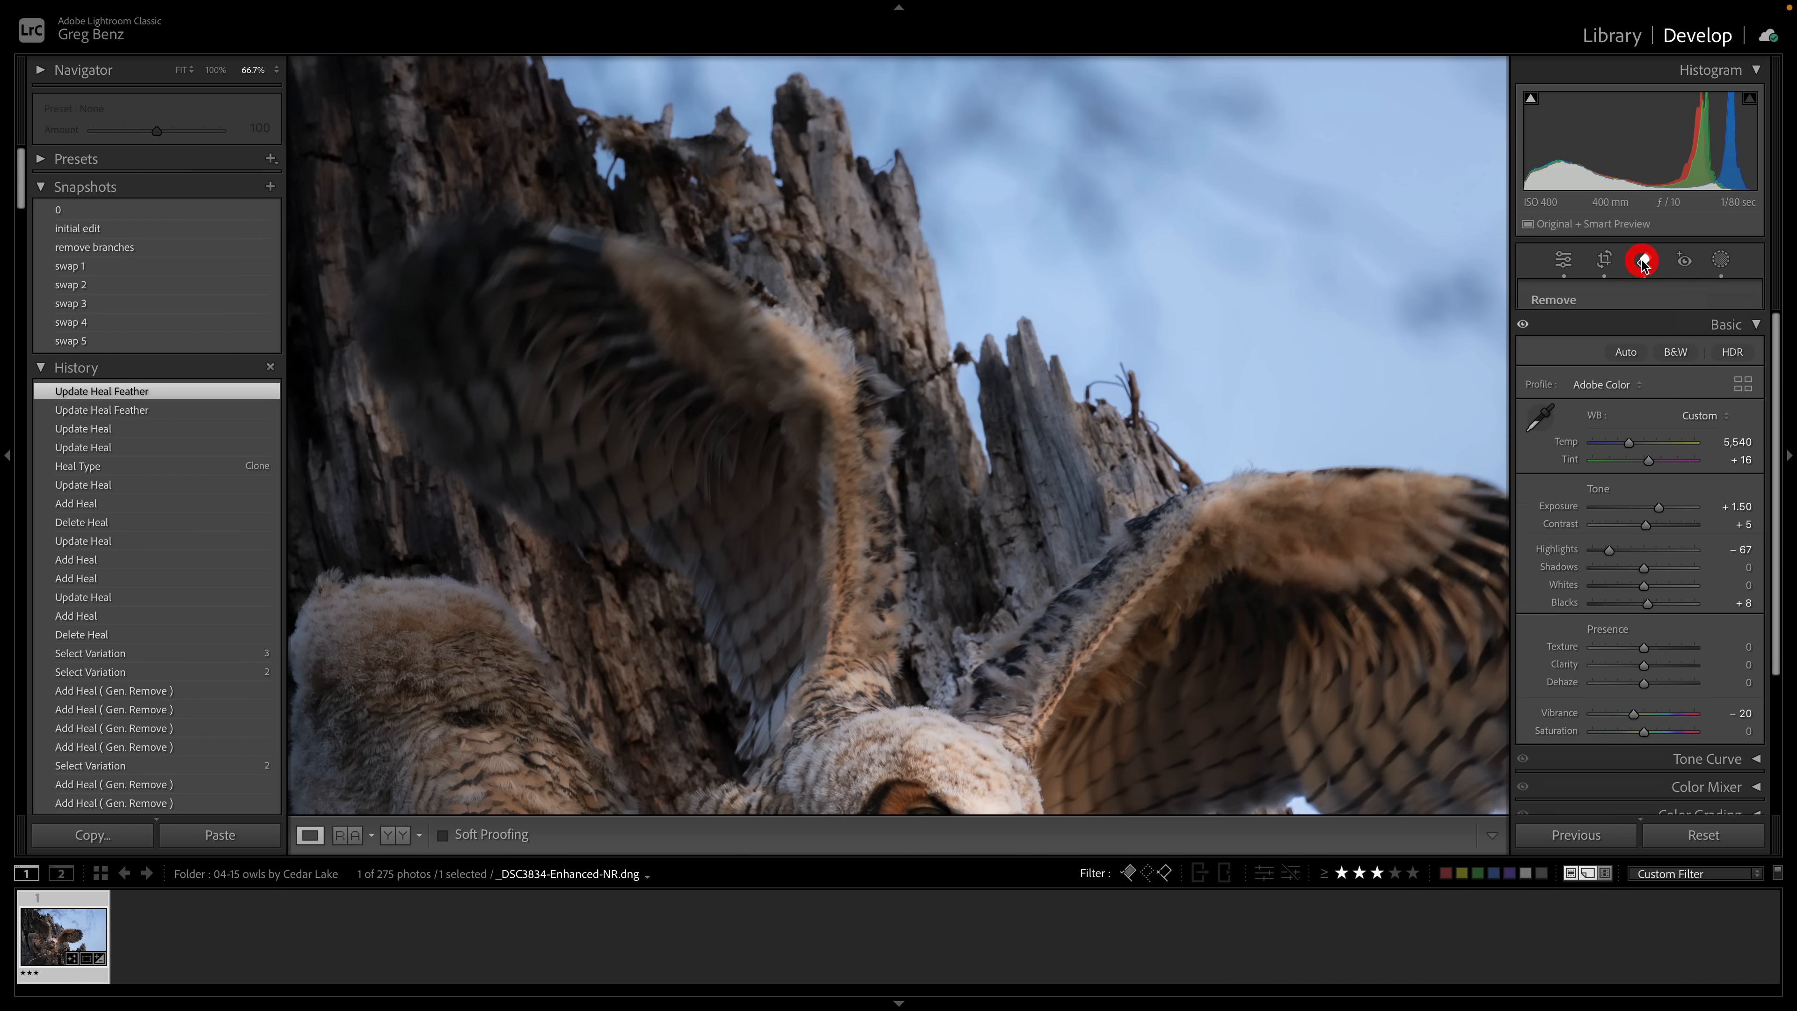
pyautogui.click(921, 414)
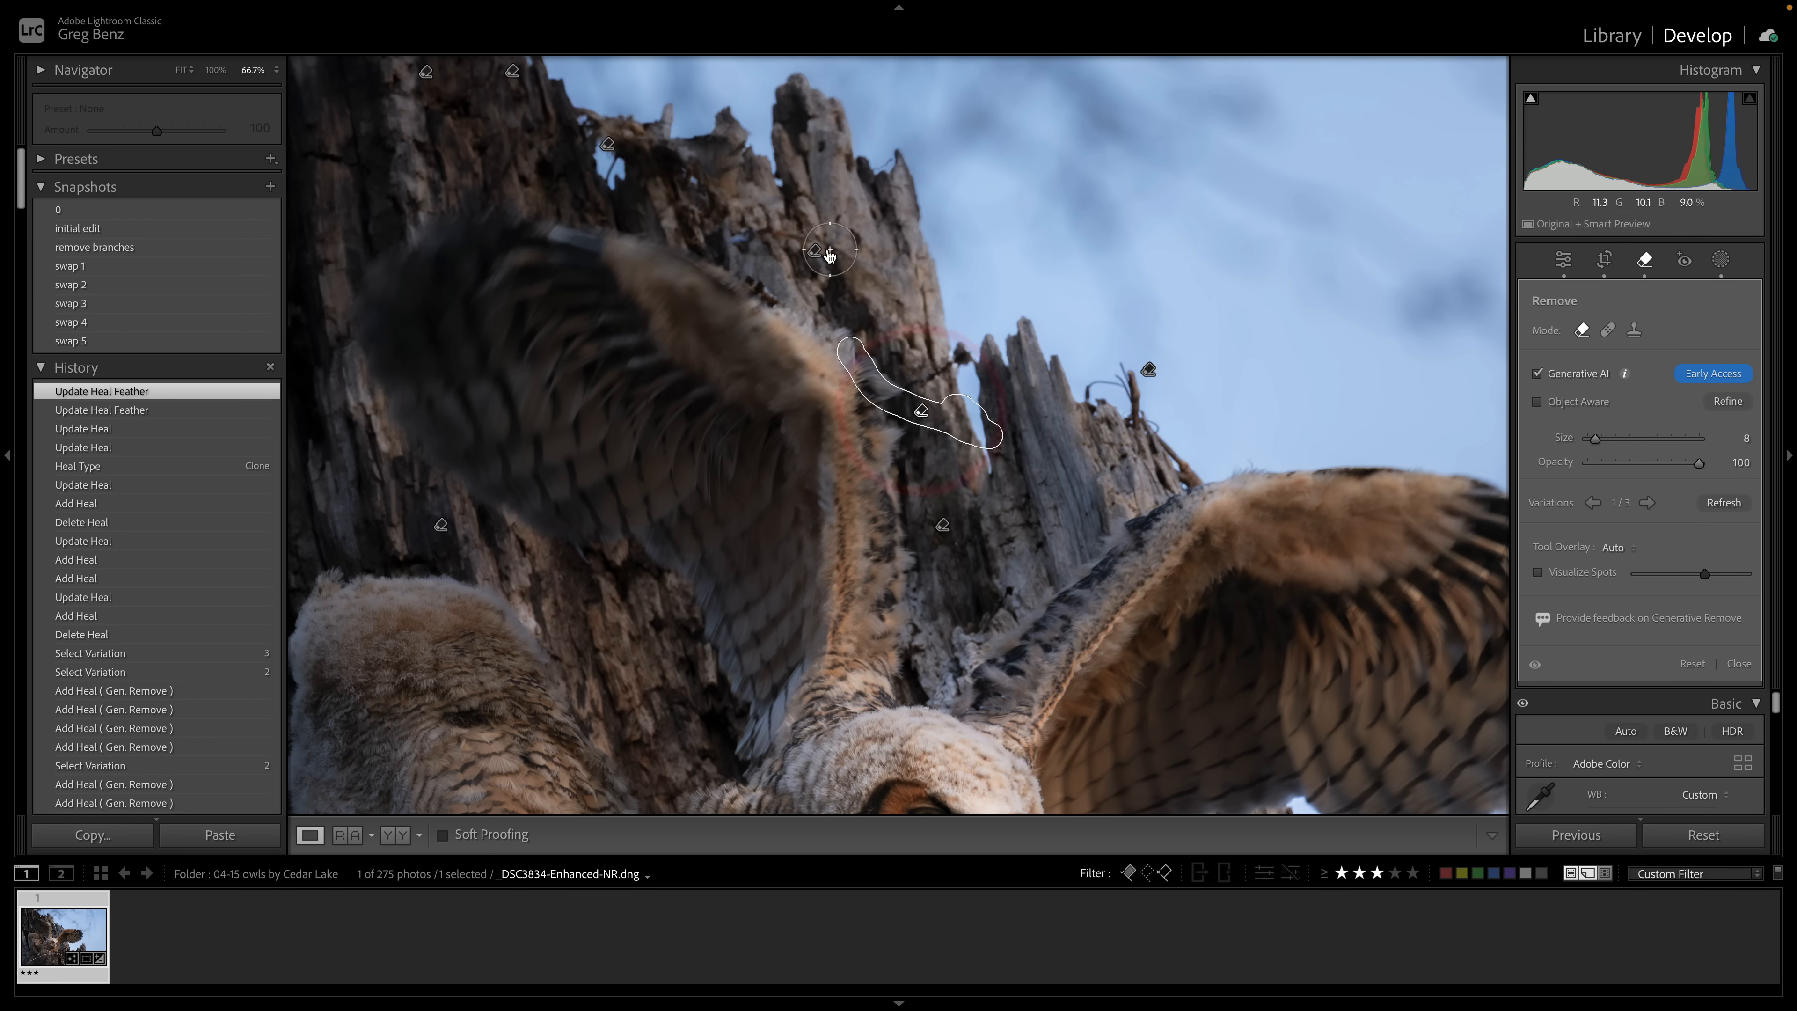
pyautogui.click(814, 251)
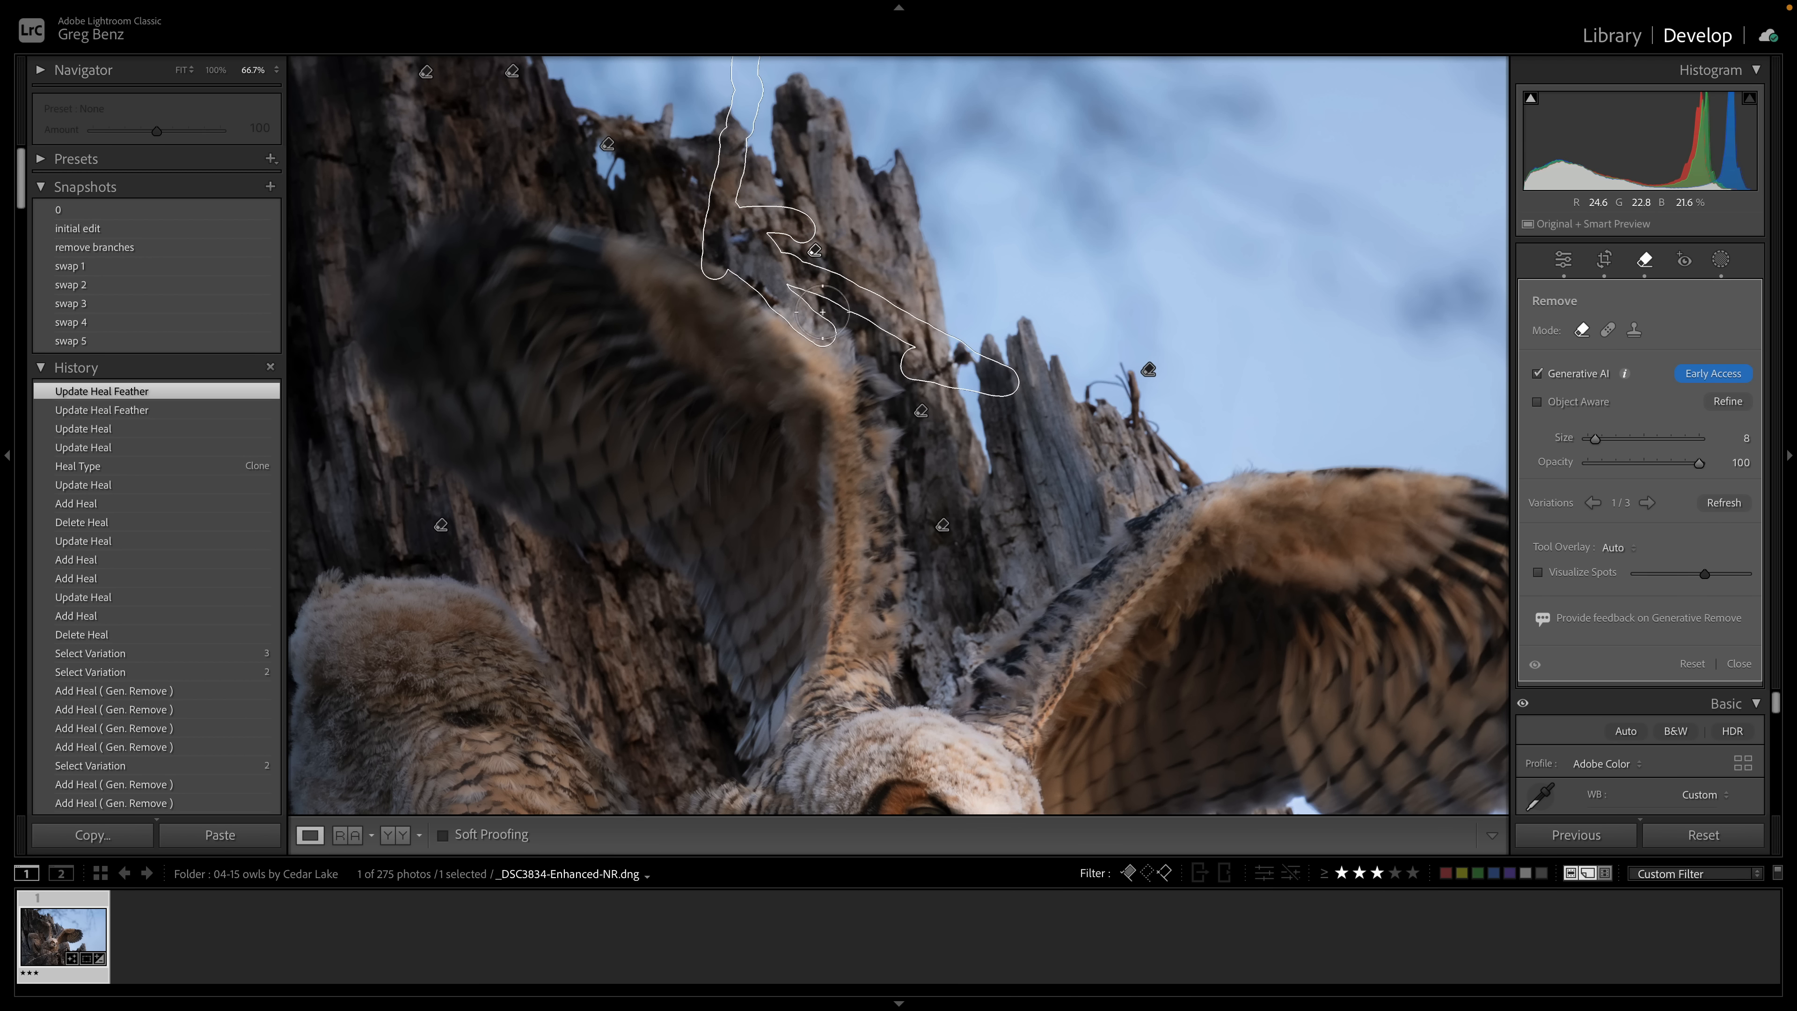
pyautogui.press('Escape')
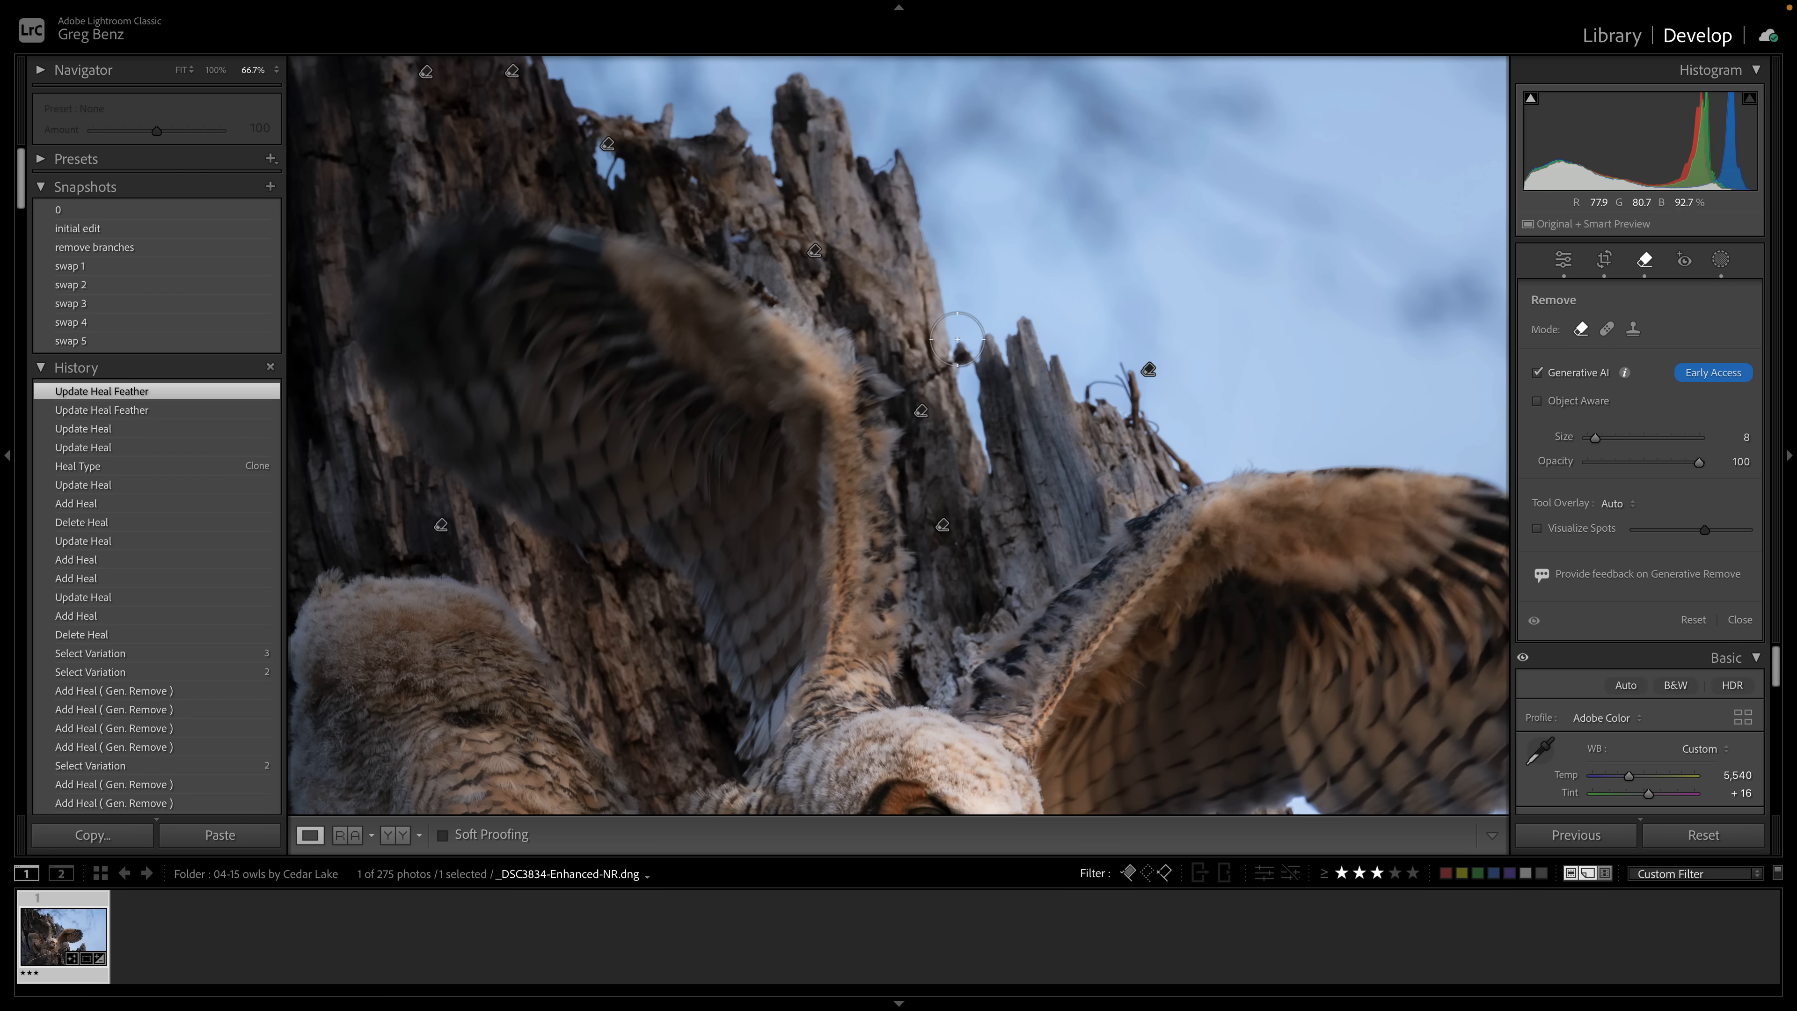
pyautogui.moveTo(960, 344); pyautogui.dragTo(957, 379)
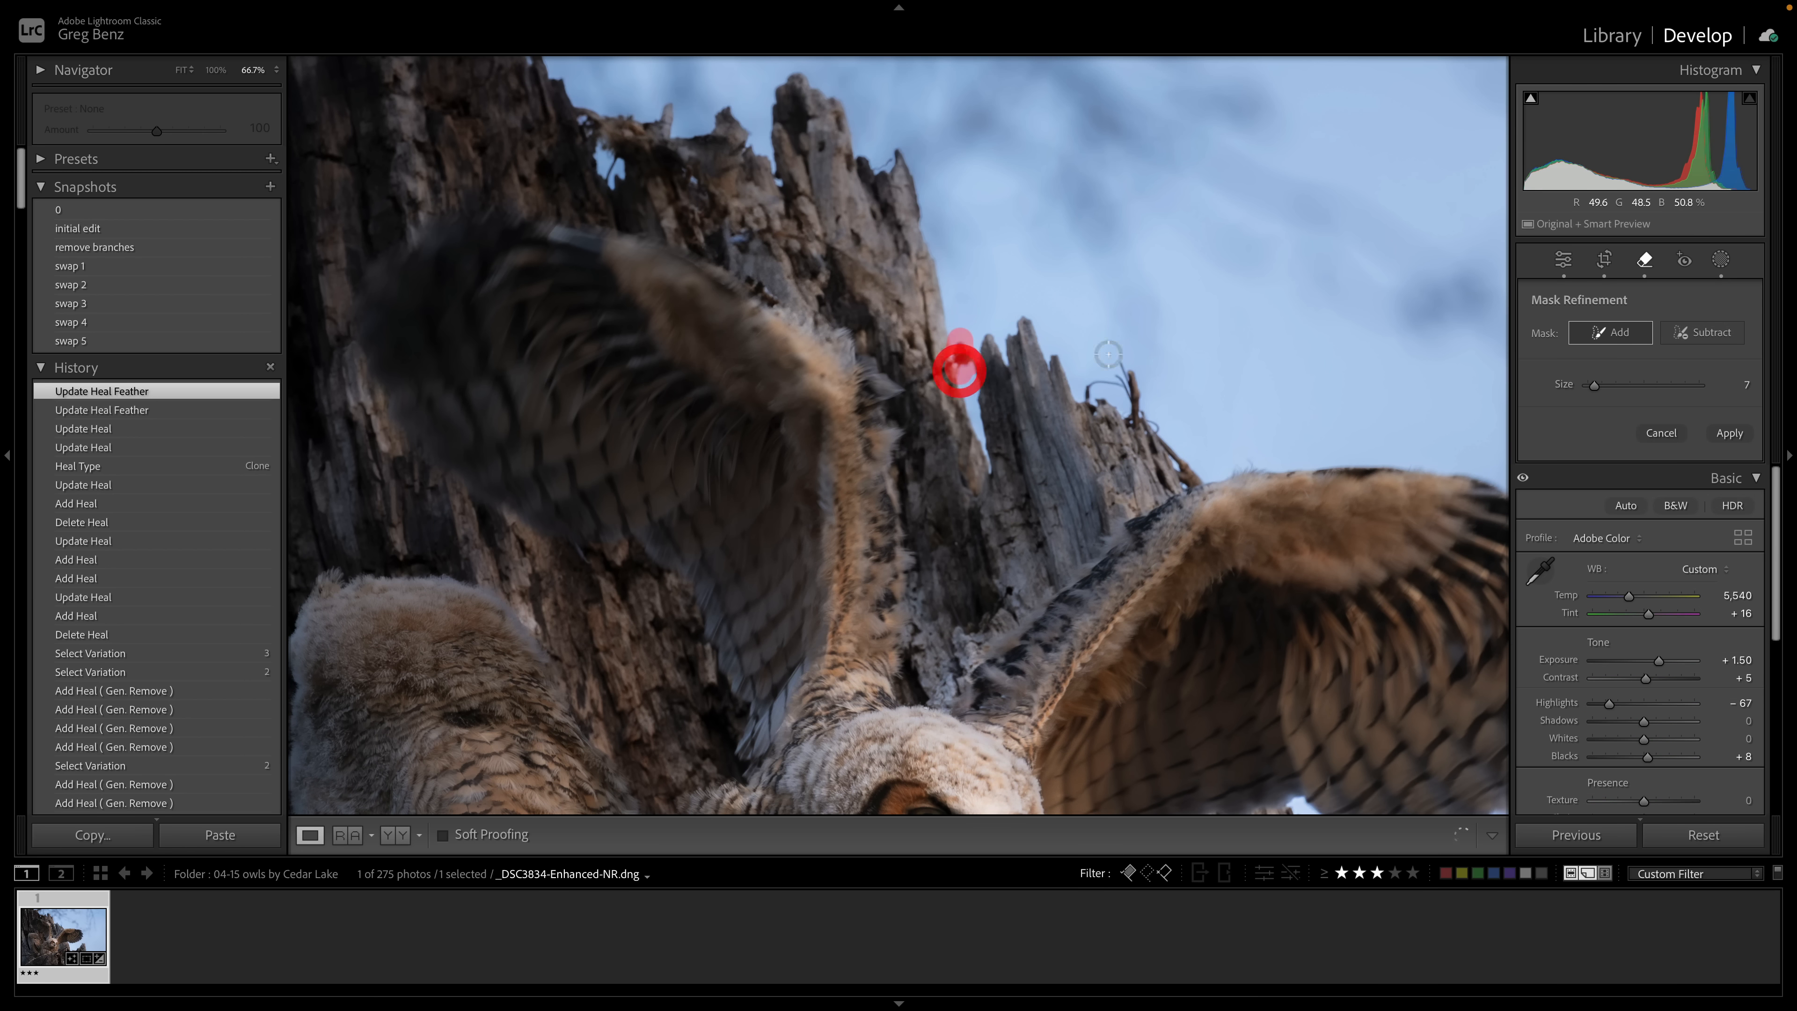
pyautogui.click(1726, 434)
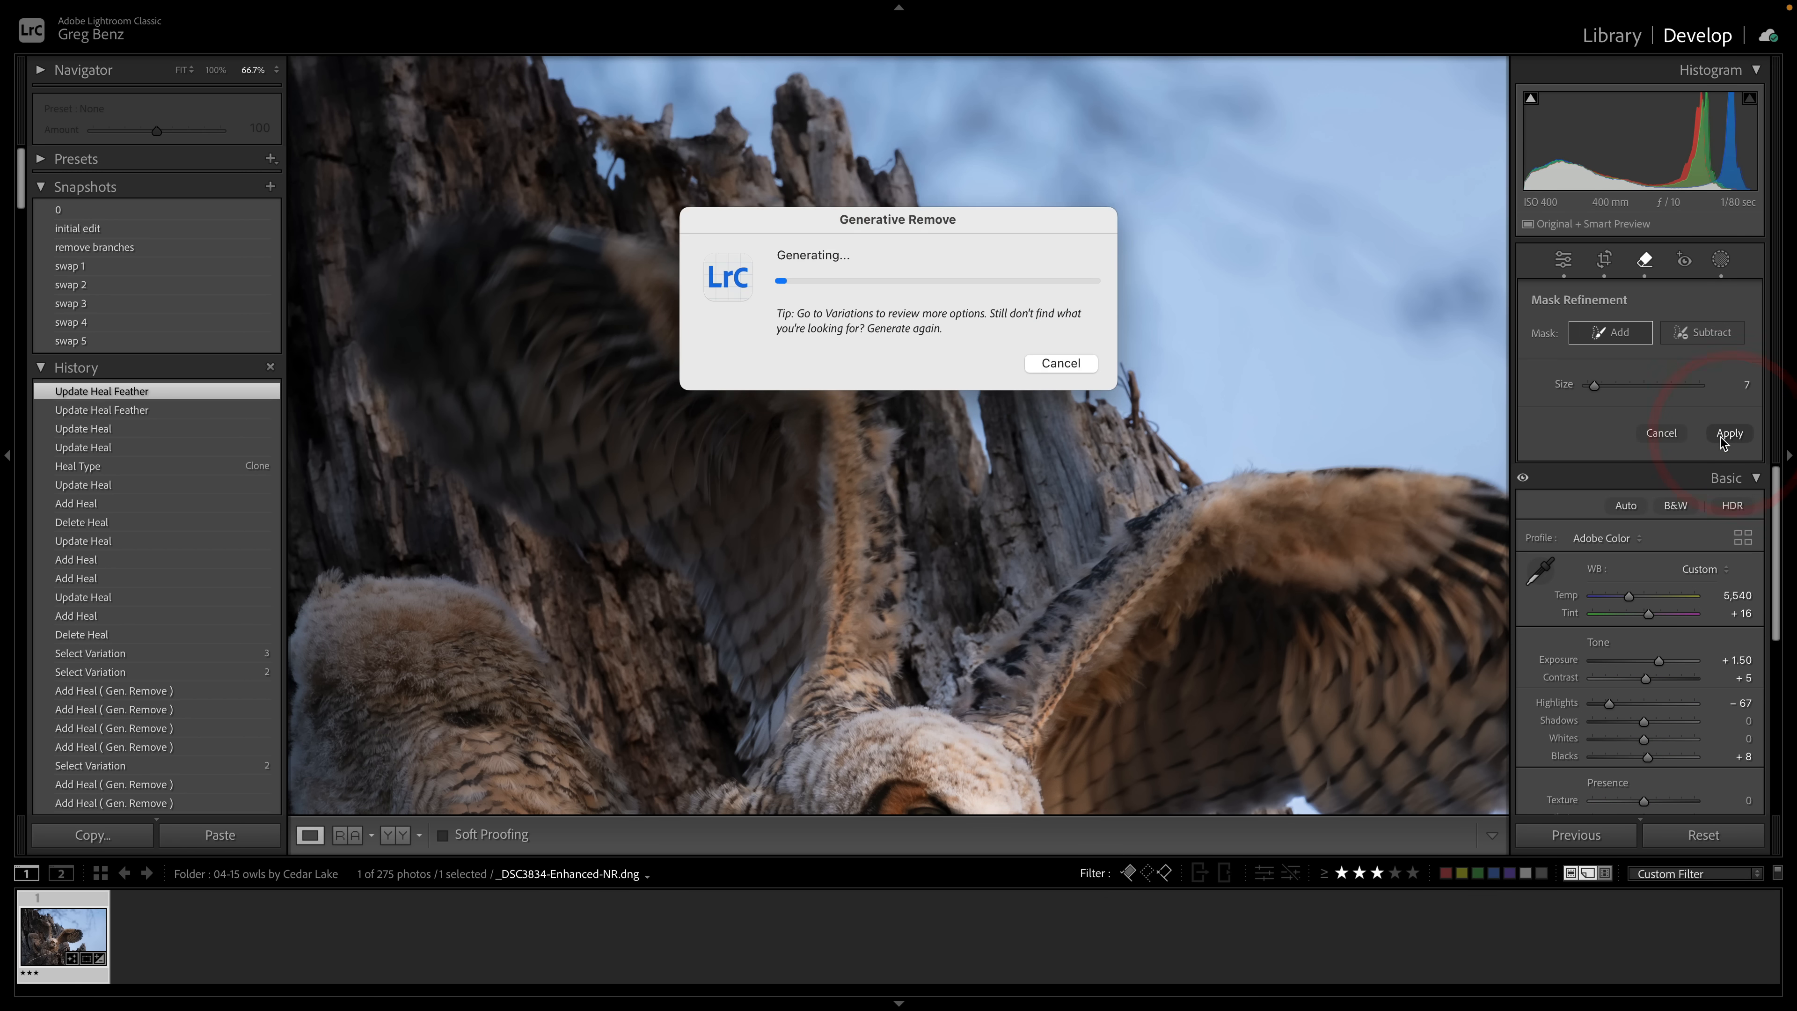
pyautogui.press('Escape')
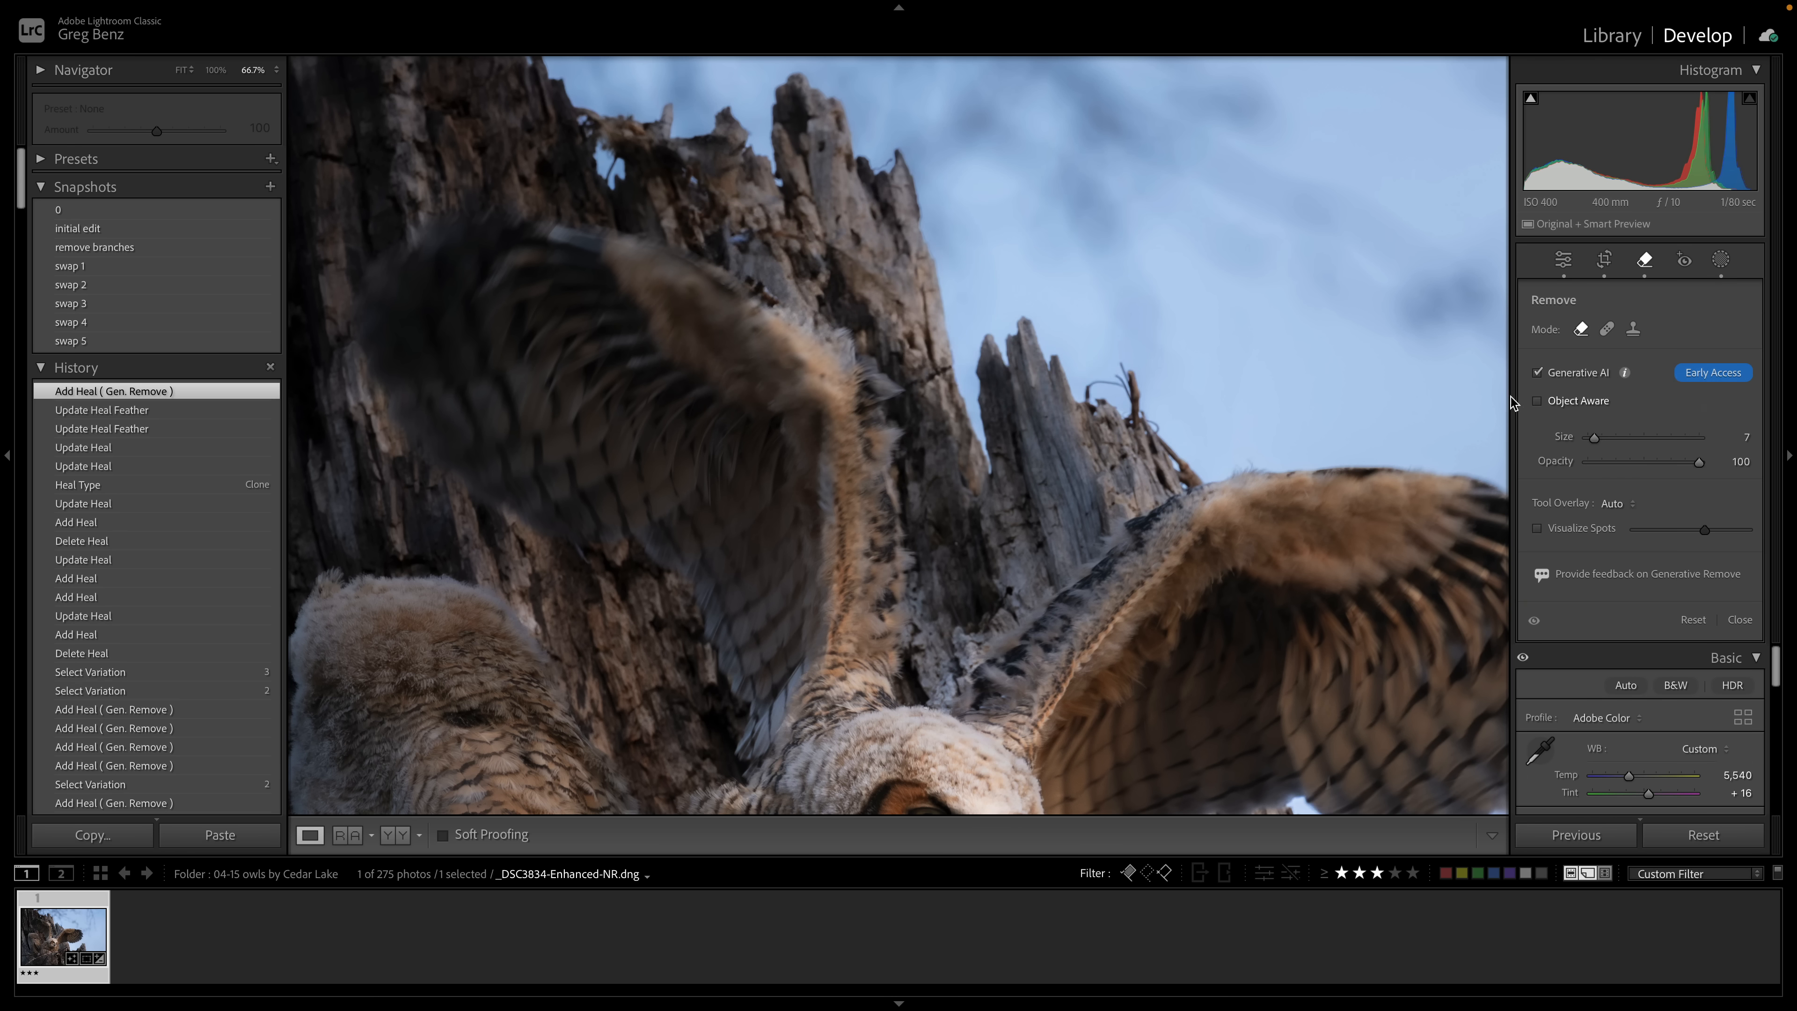
# Compare the full photo with and without all removals, leaving the removals switched on
pyautogui.press('super+minus')
pyautogui.press('super+minus')
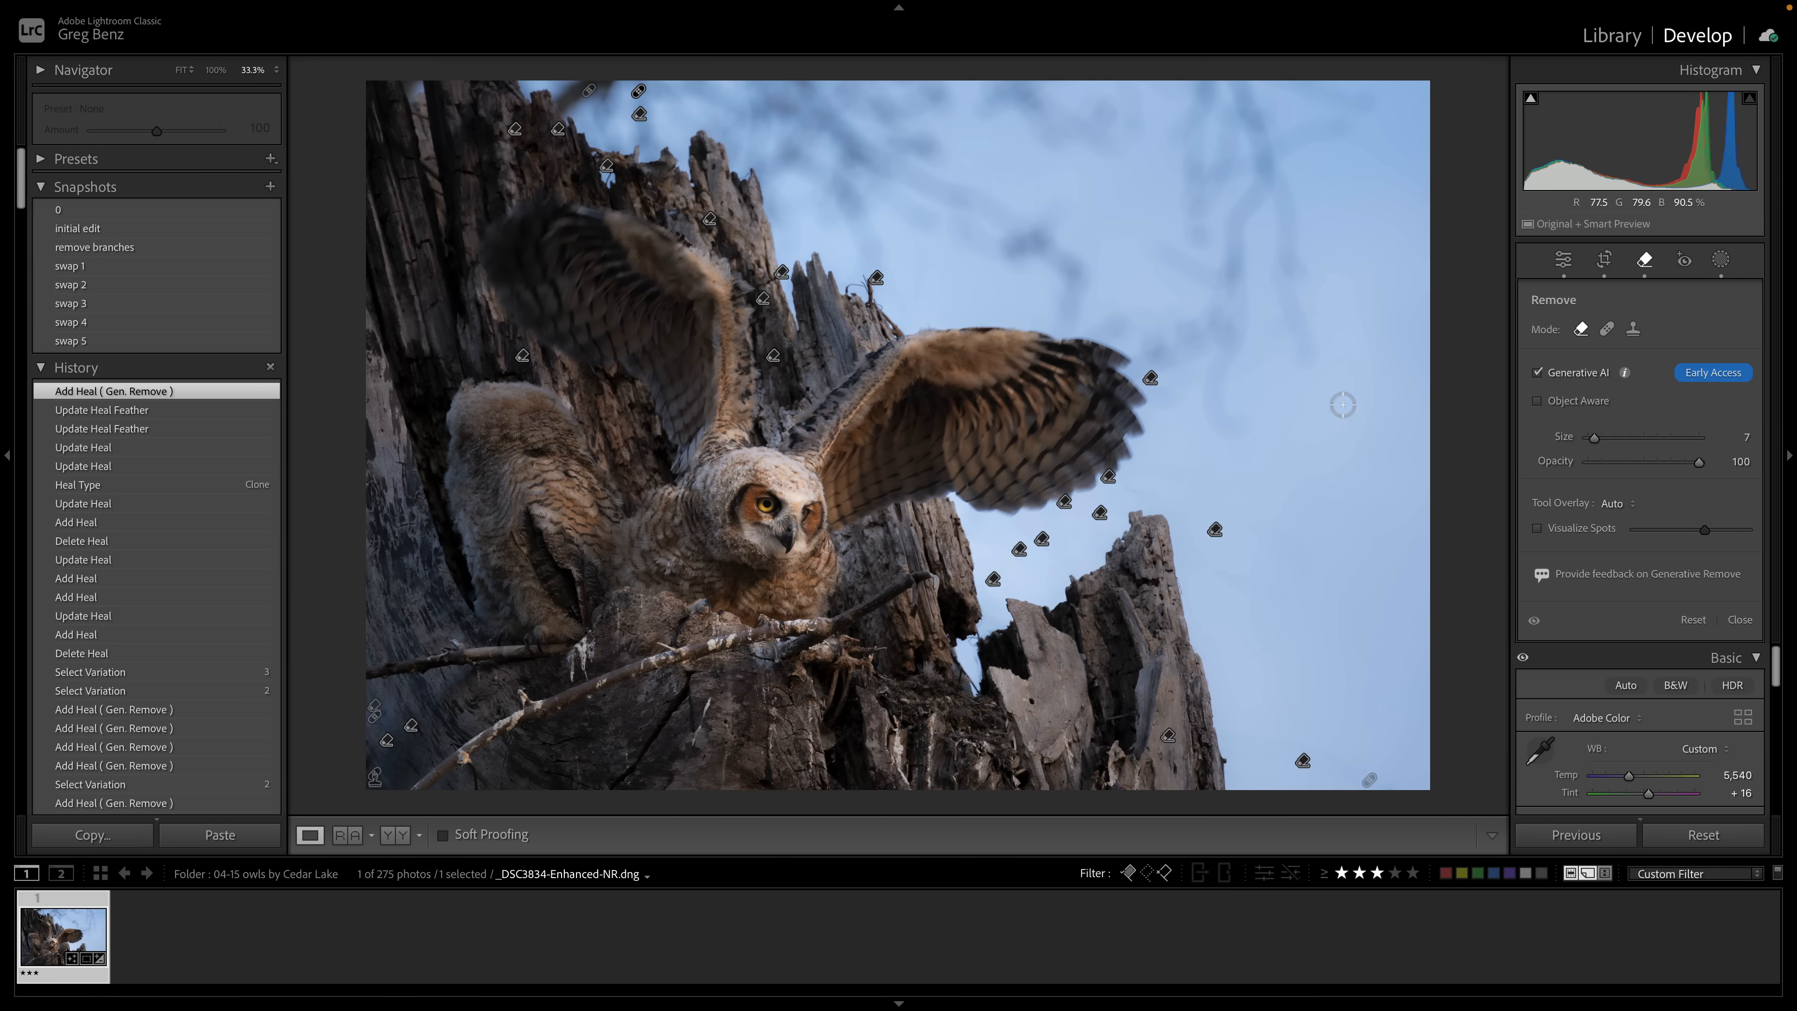
pyautogui.click(1534, 622)
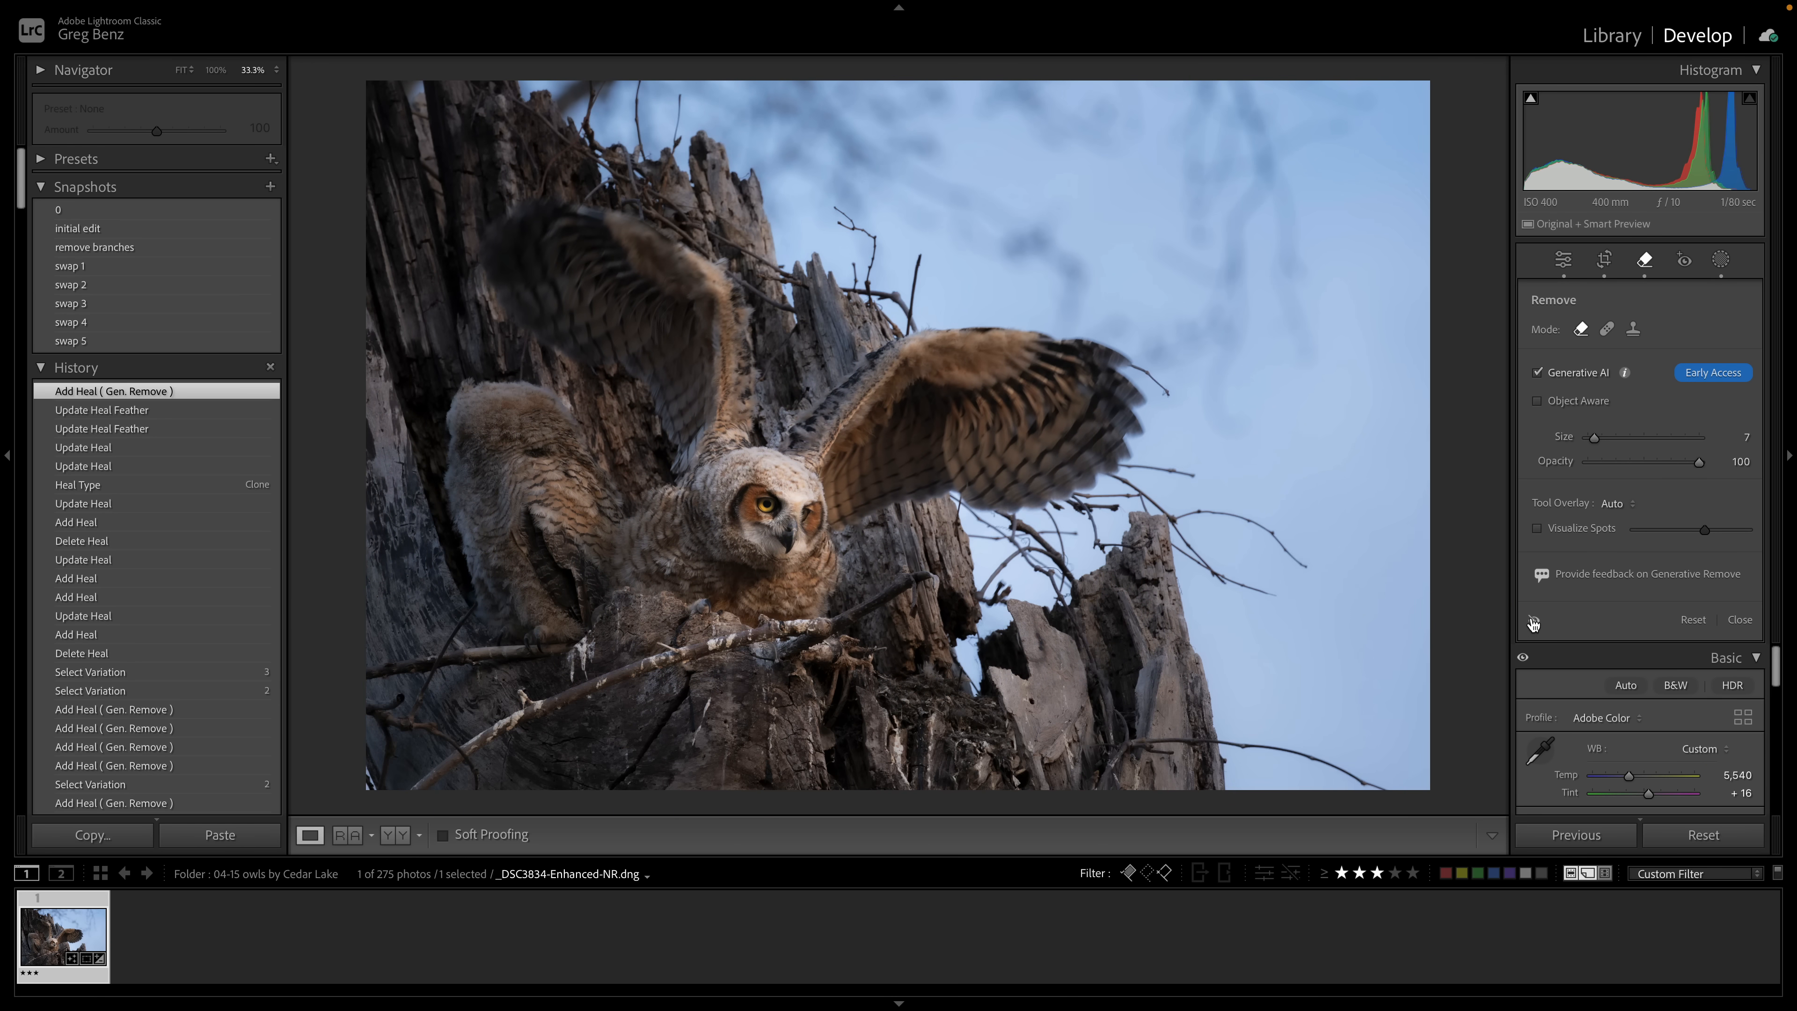
pyautogui.click(1534, 622)
pyautogui.click(1534, 623)
pyautogui.click(1535, 623)
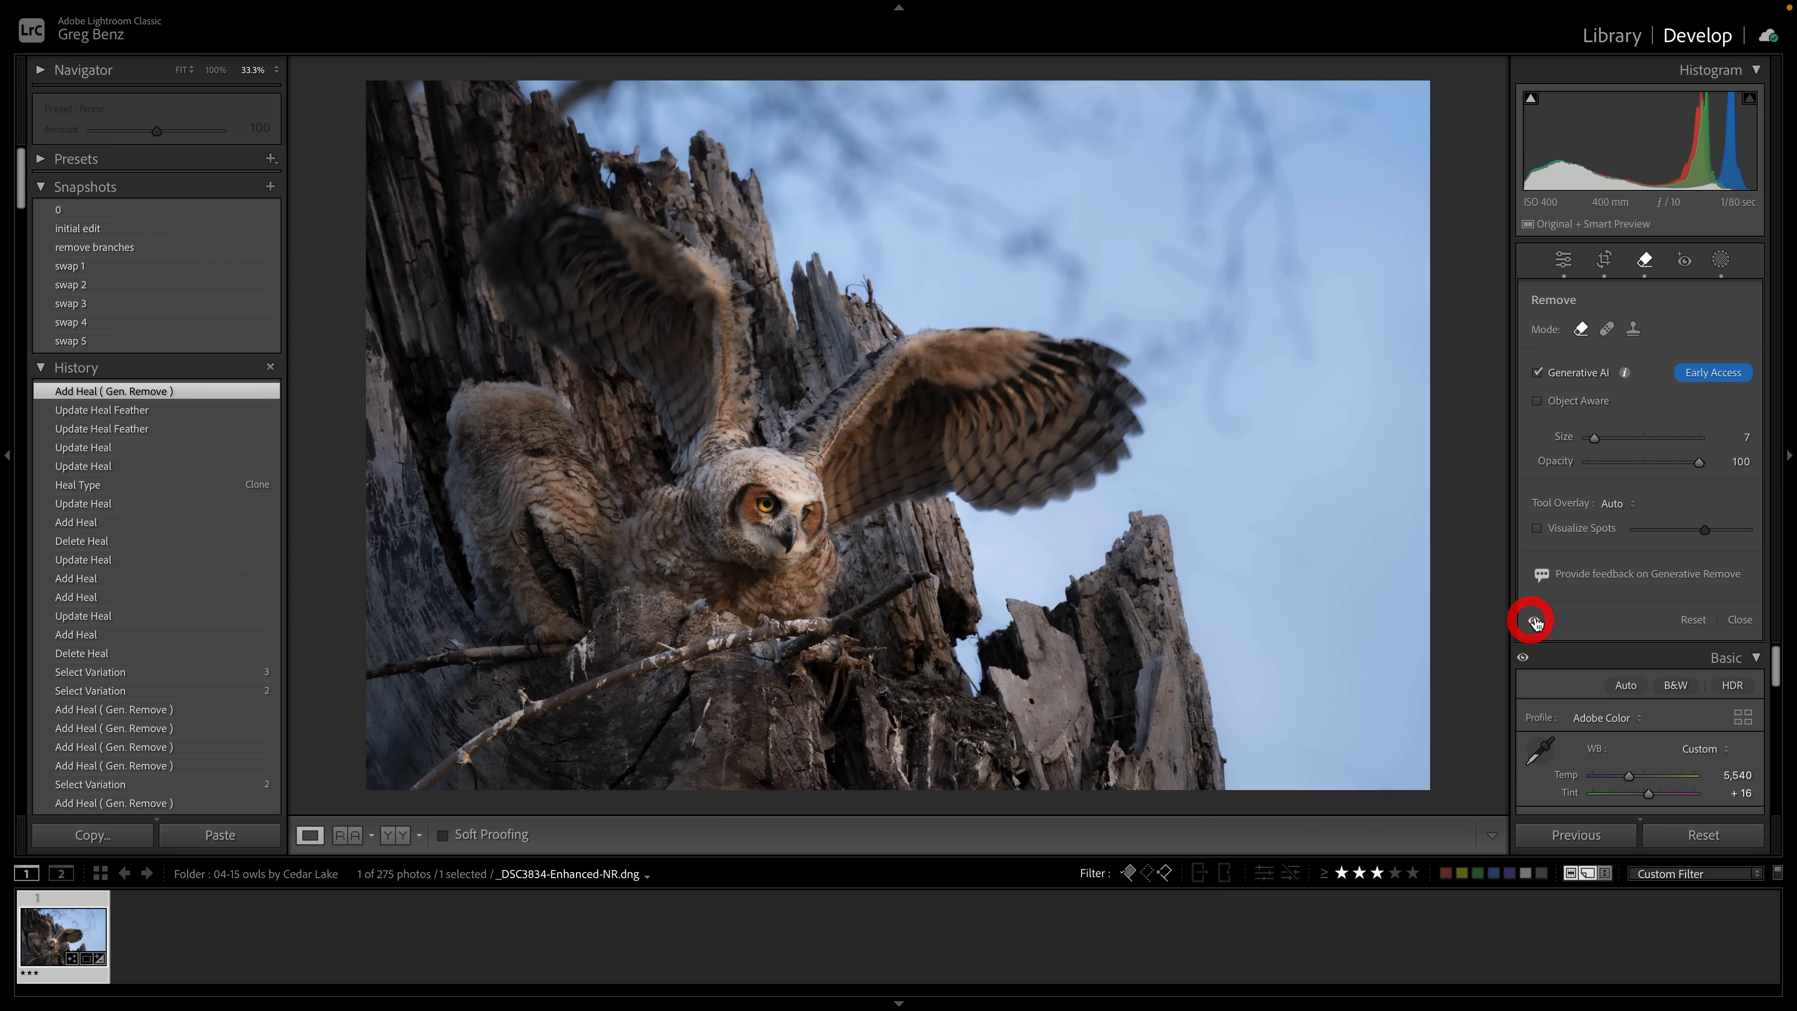
pyautogui.click(1534, 623)
pyautogui.click(1534, 622)
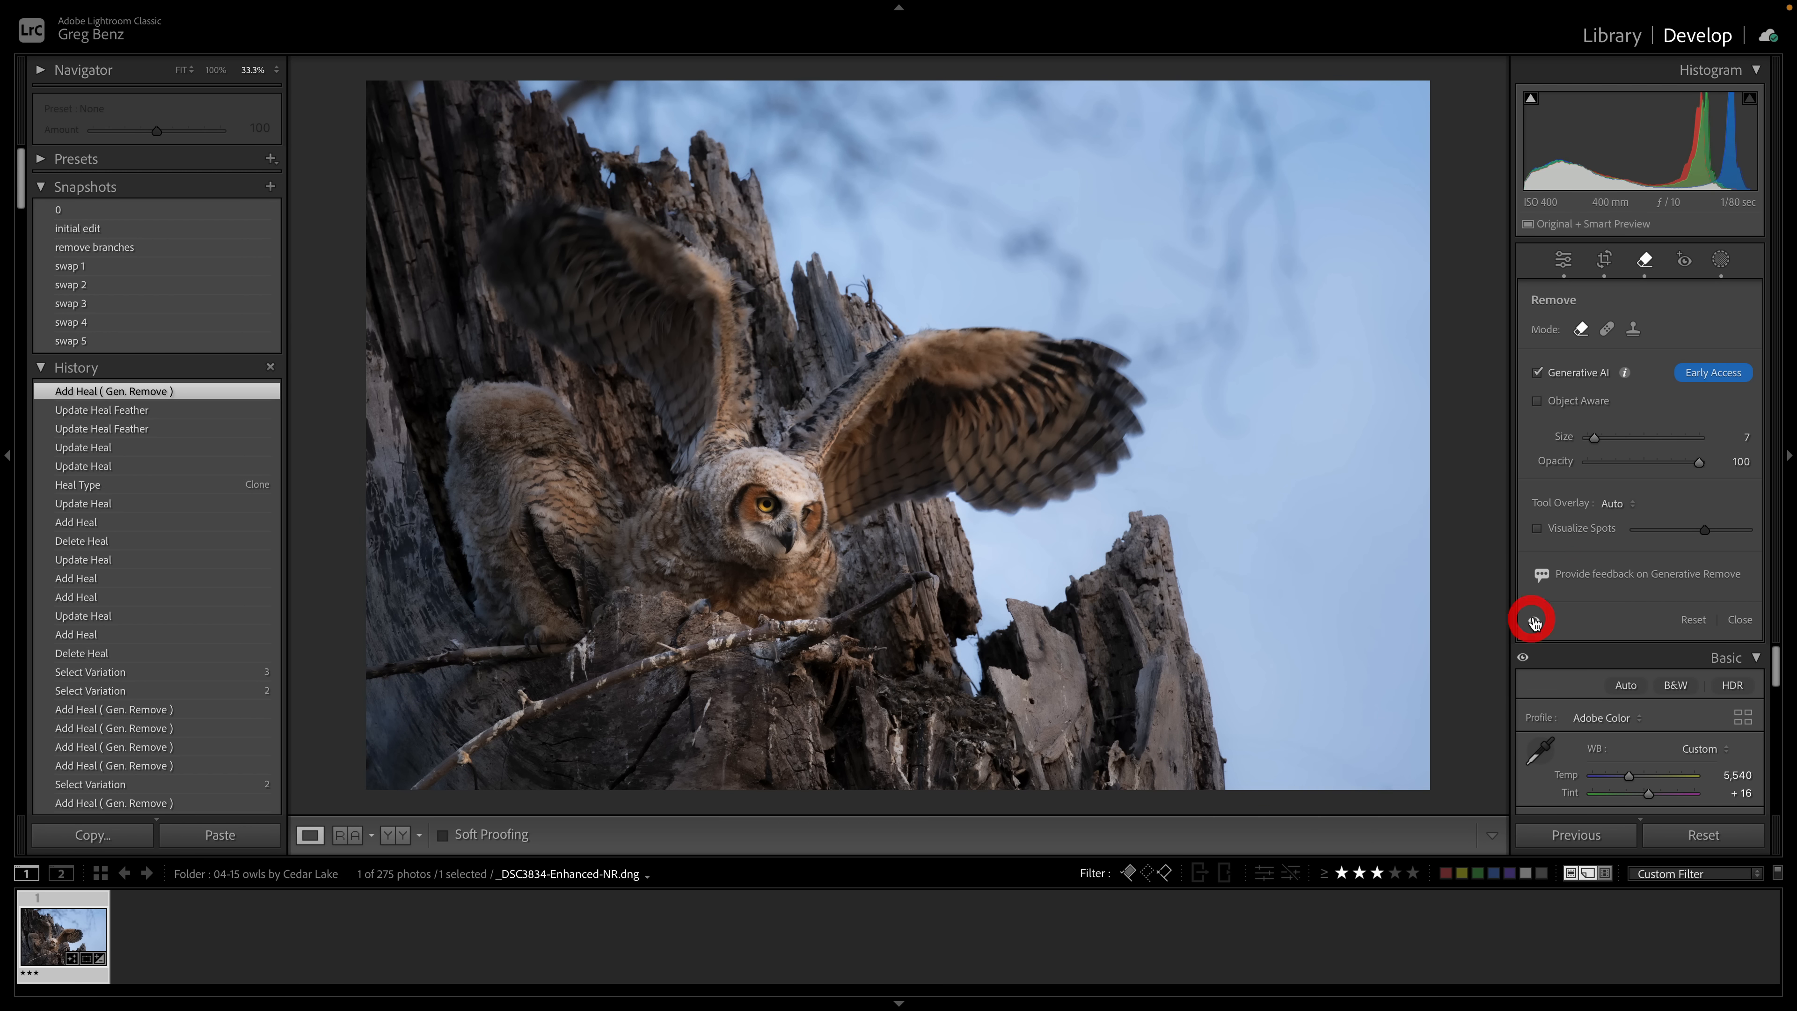